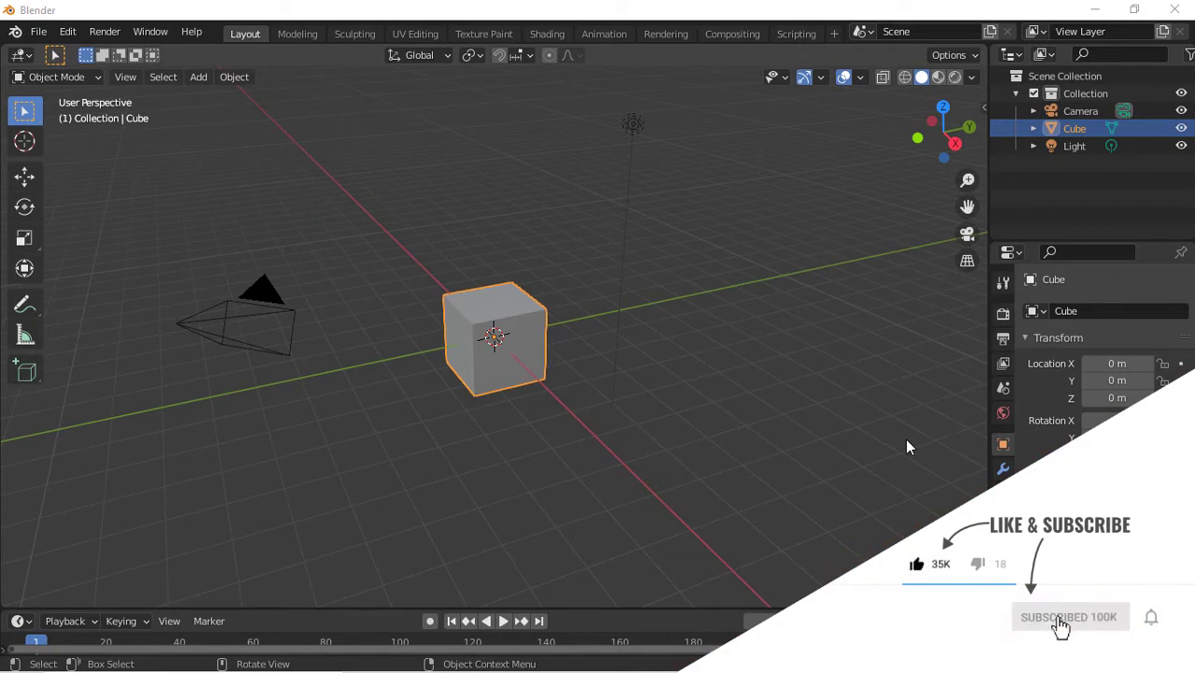
Move the cube up 1 m along the Z axis
click(661, 346)
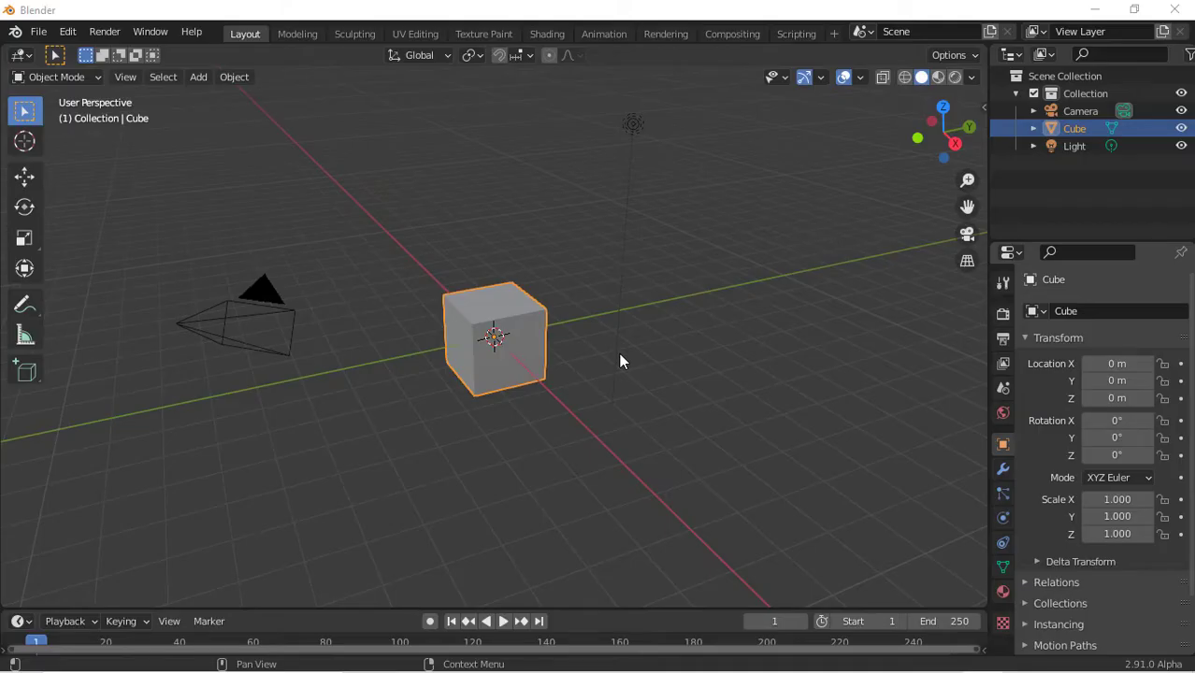
click(958, 142)
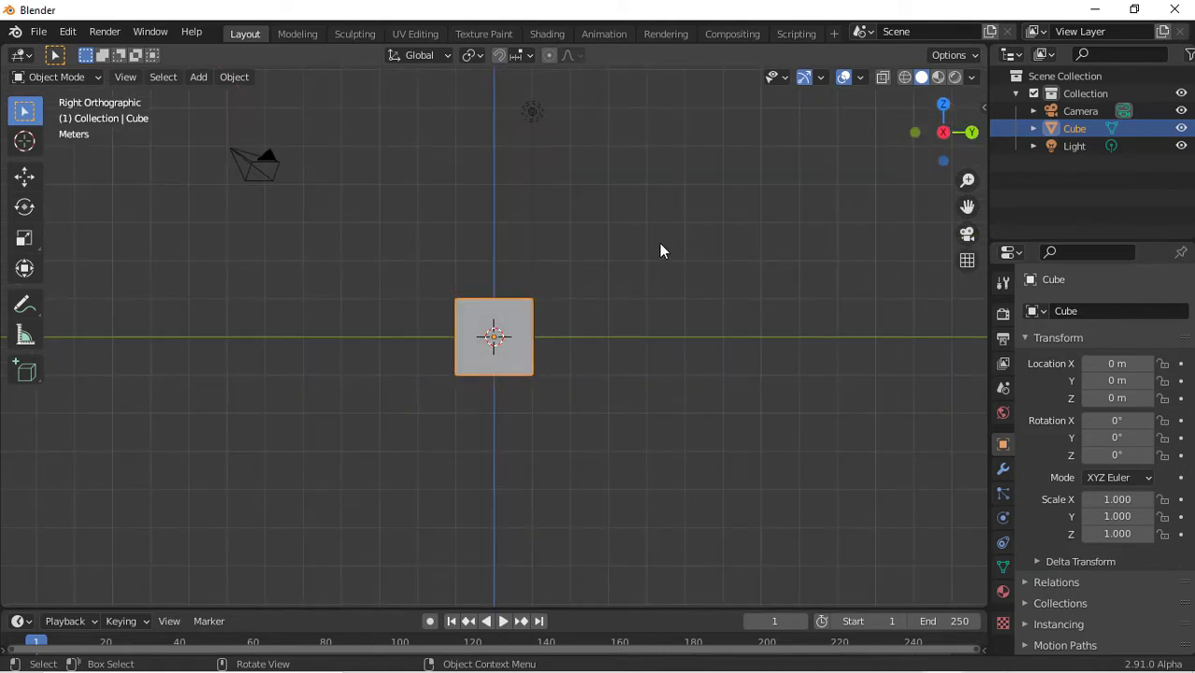
key(g)
key(z)
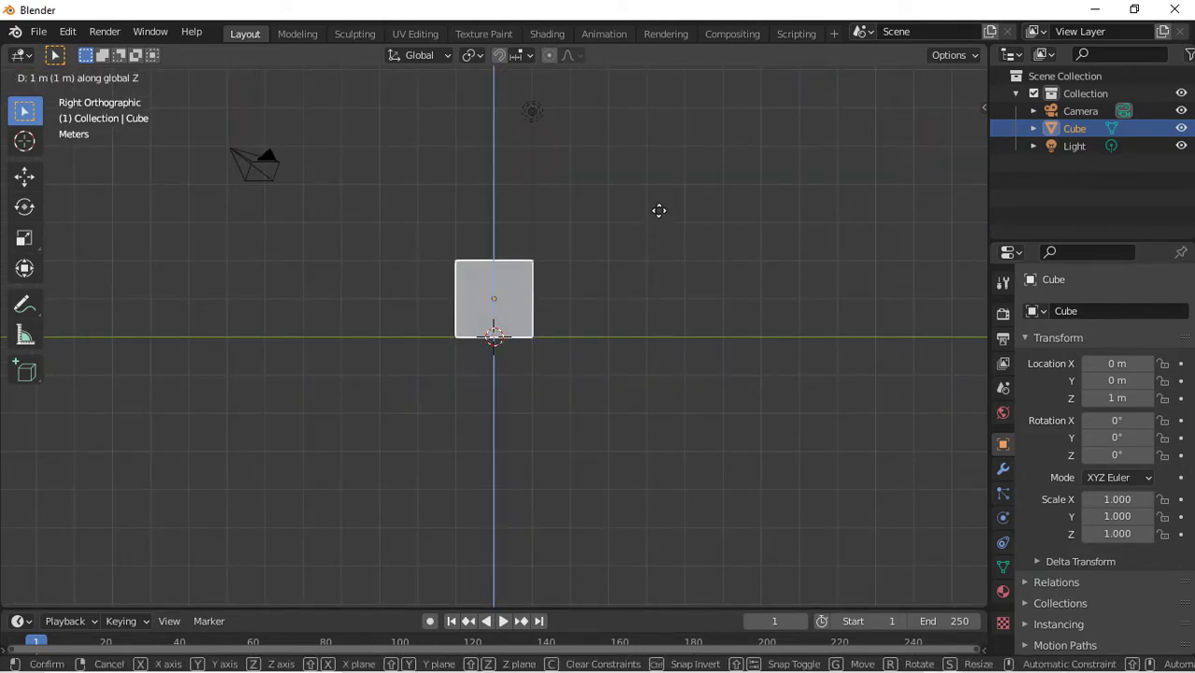
click(658, 209)
Scale the cube along the Y axis to about 4.88
key(s)
key(y)
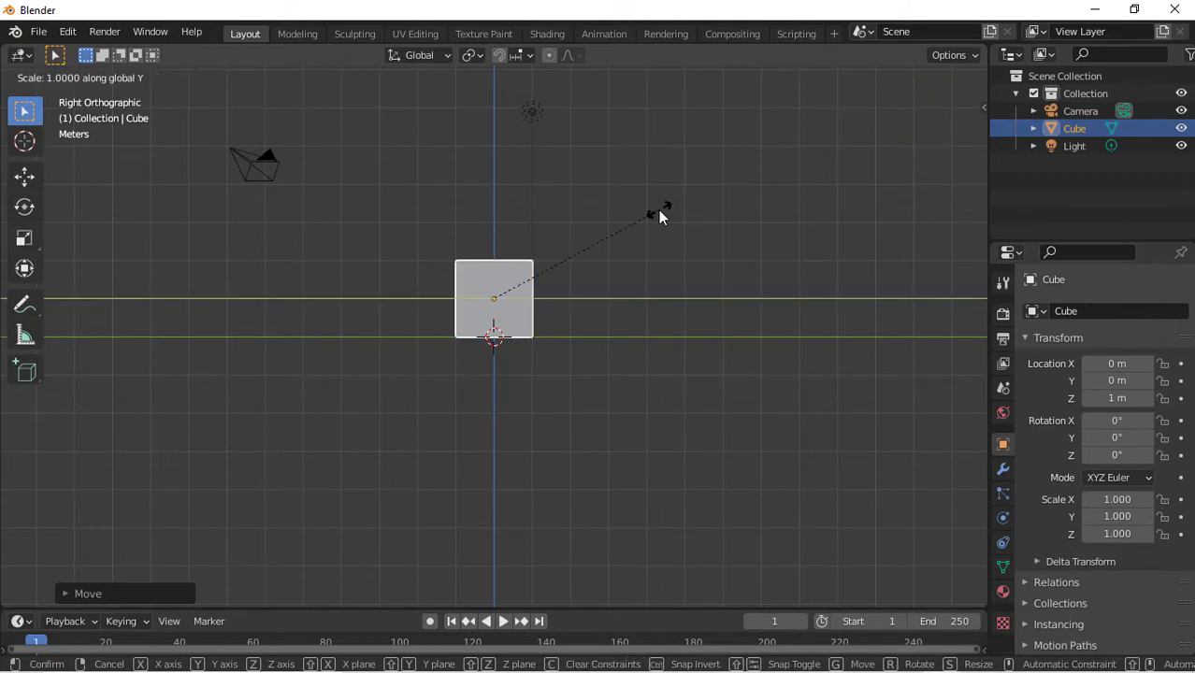
click(395, 80)
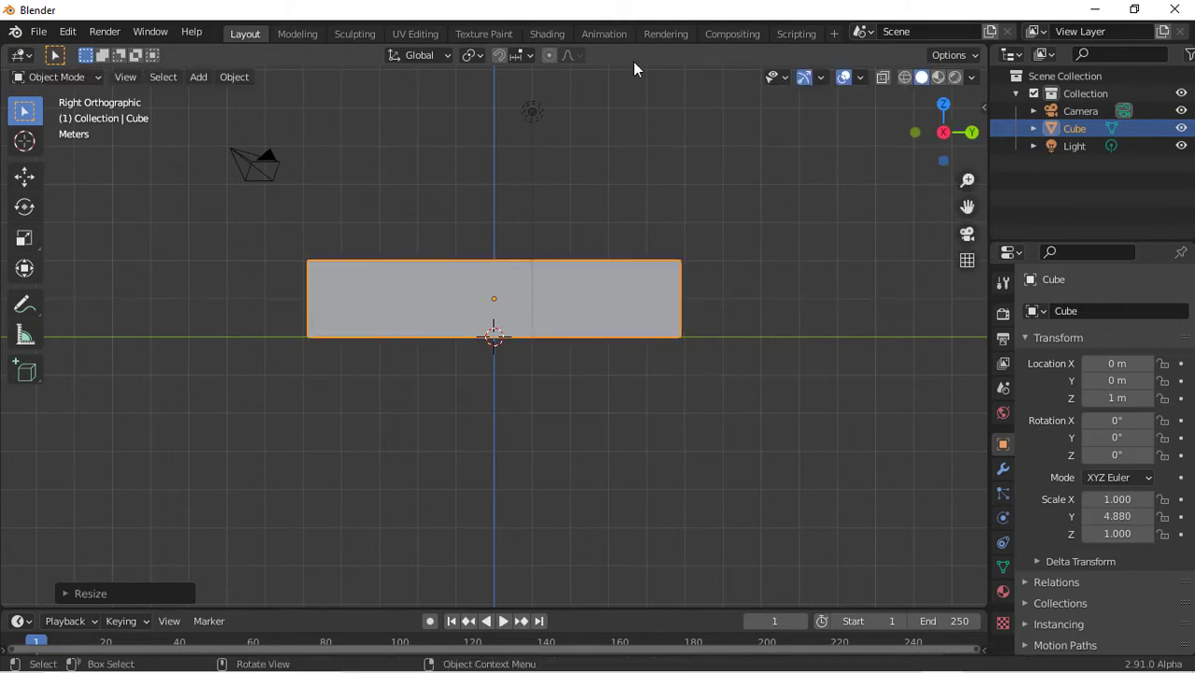
Select the cube together with the light and stretch both further along the Y axis
click(602, 363)
scroll(602, 371, down, 8)
drag(602, 371, 465, 280)
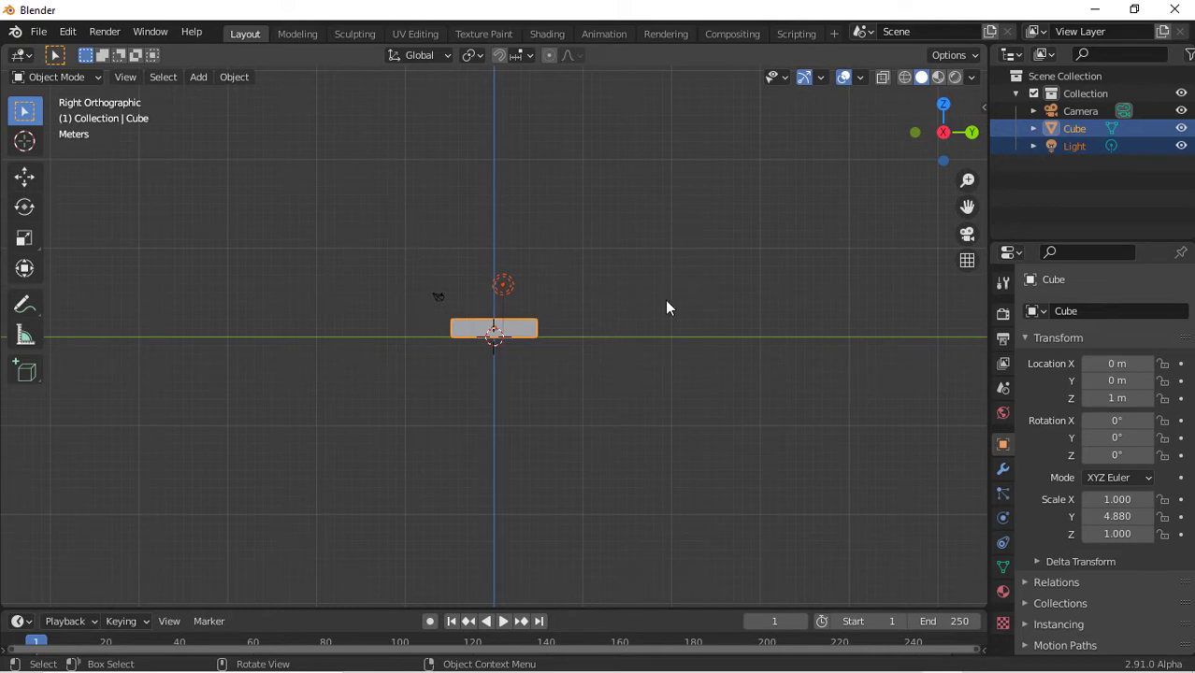
key(s)
key(y)
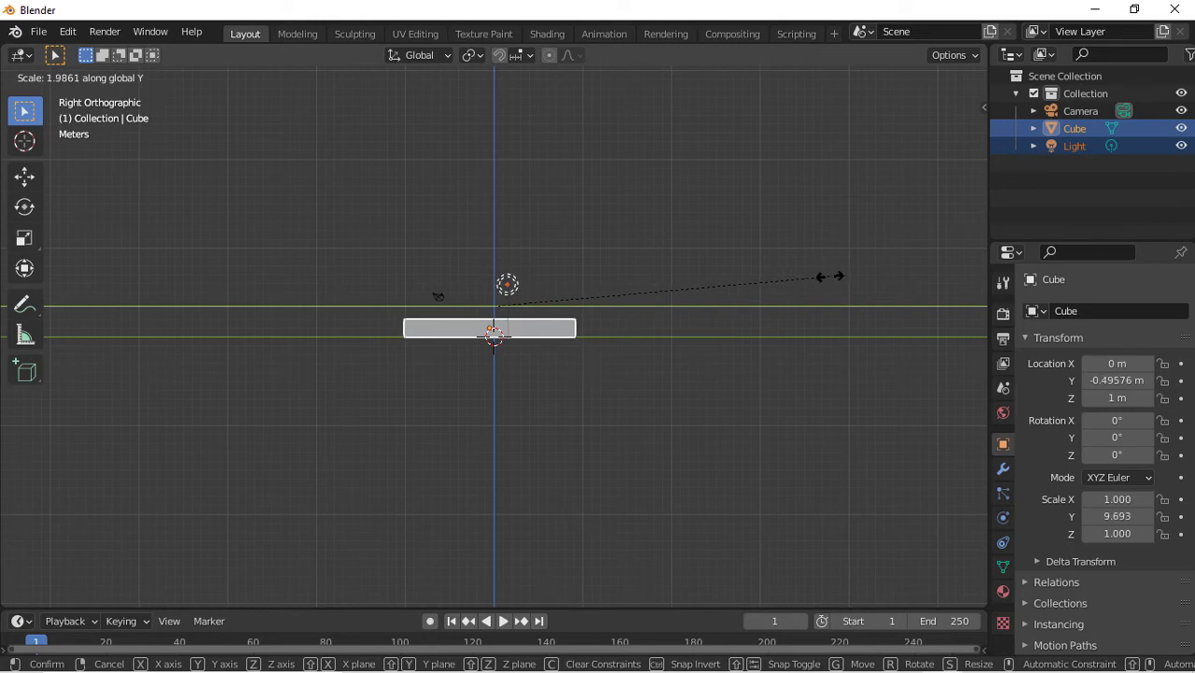
click(832, 281)
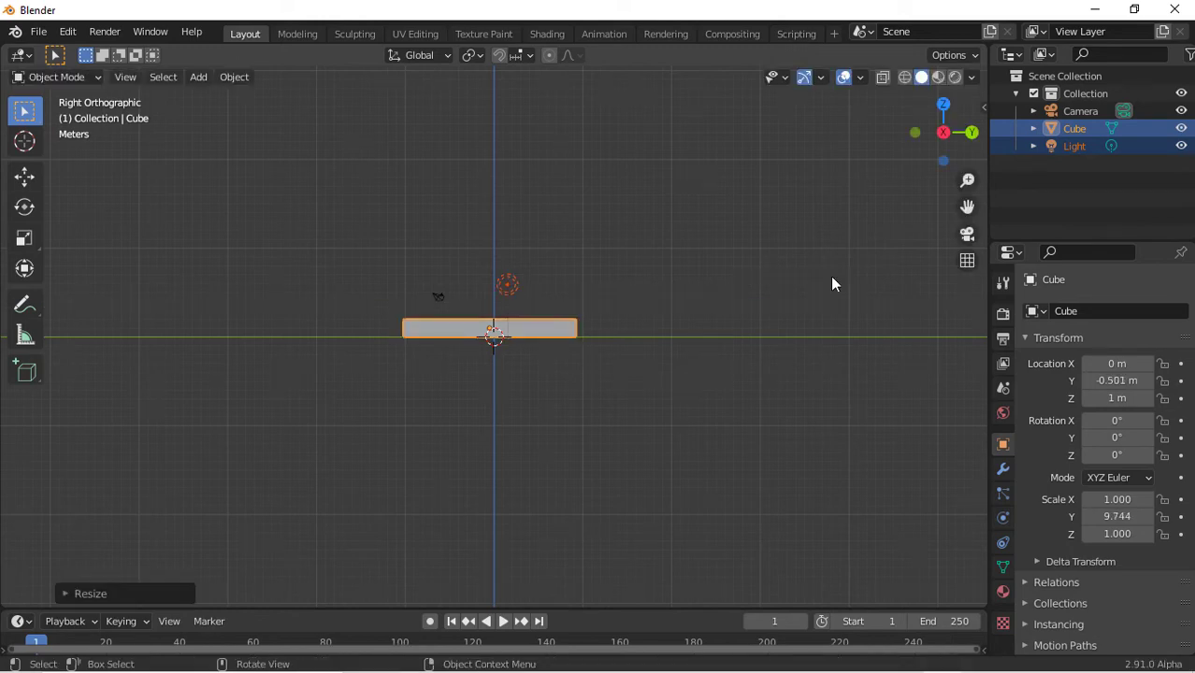
drag(965, 110, 884, 129)
click(943, 119)
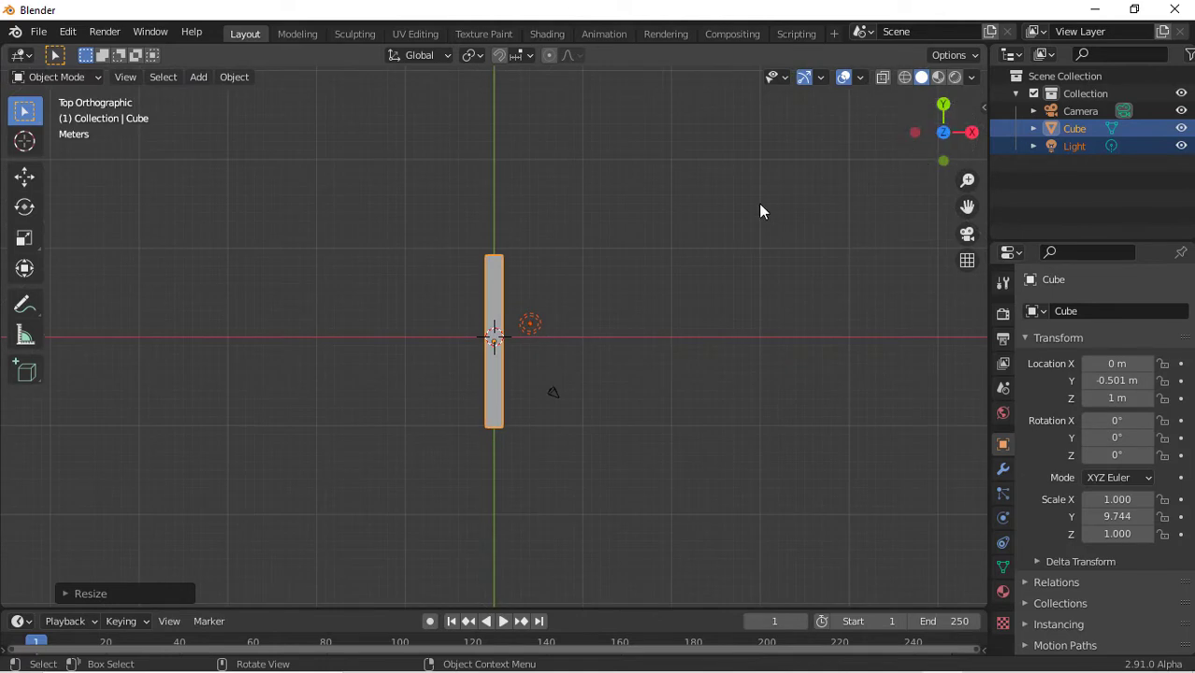
Undo back to the cube's original unscaled size
click(653, 284)
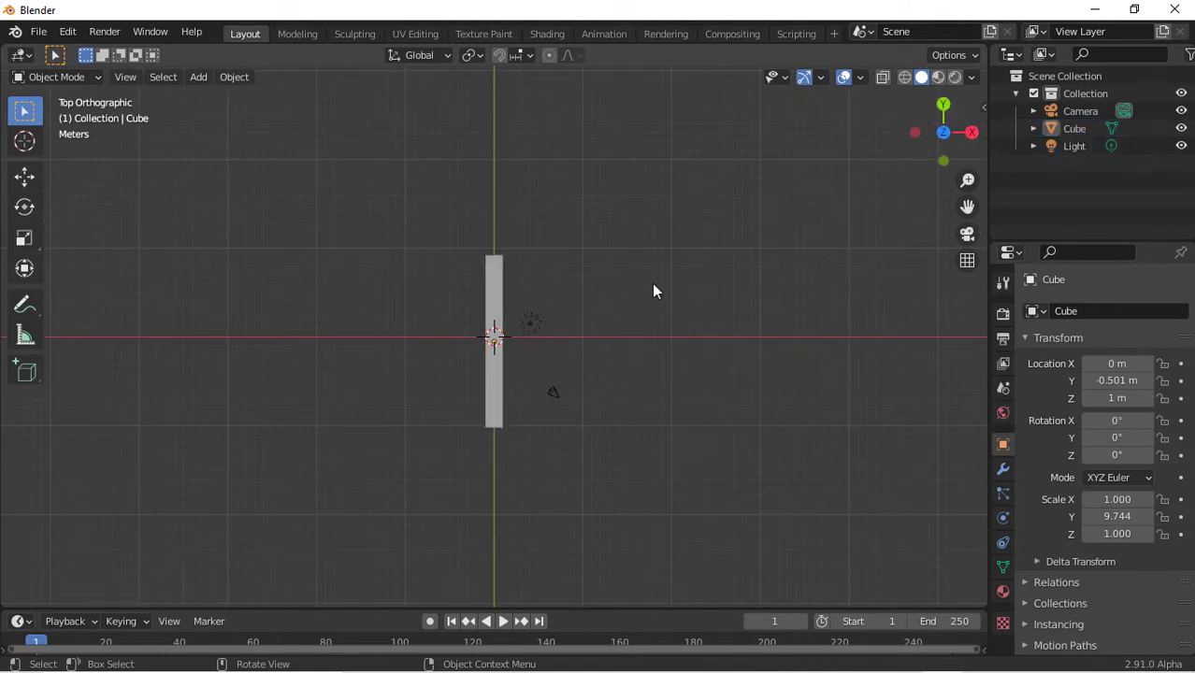
click(498, 305)
key(ctrl+z)
key(ctrl+z)
key(ctrl+z)
key(ctrl+z)
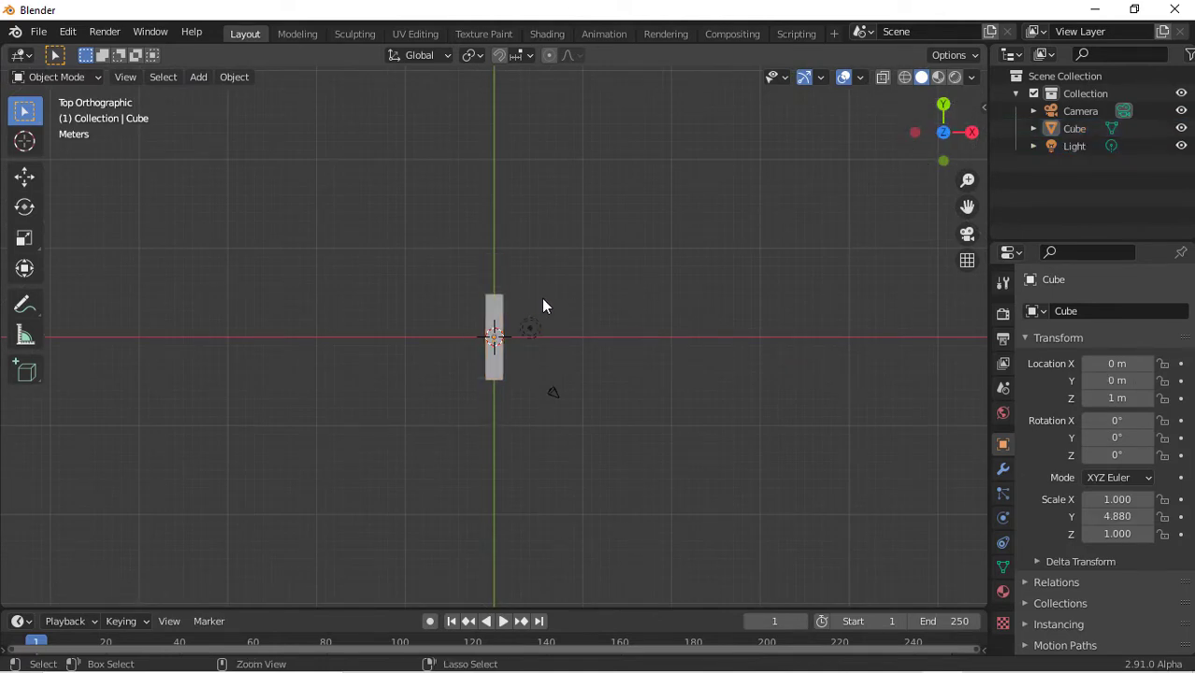
key(ctrl+z)
key(ctrl+z)
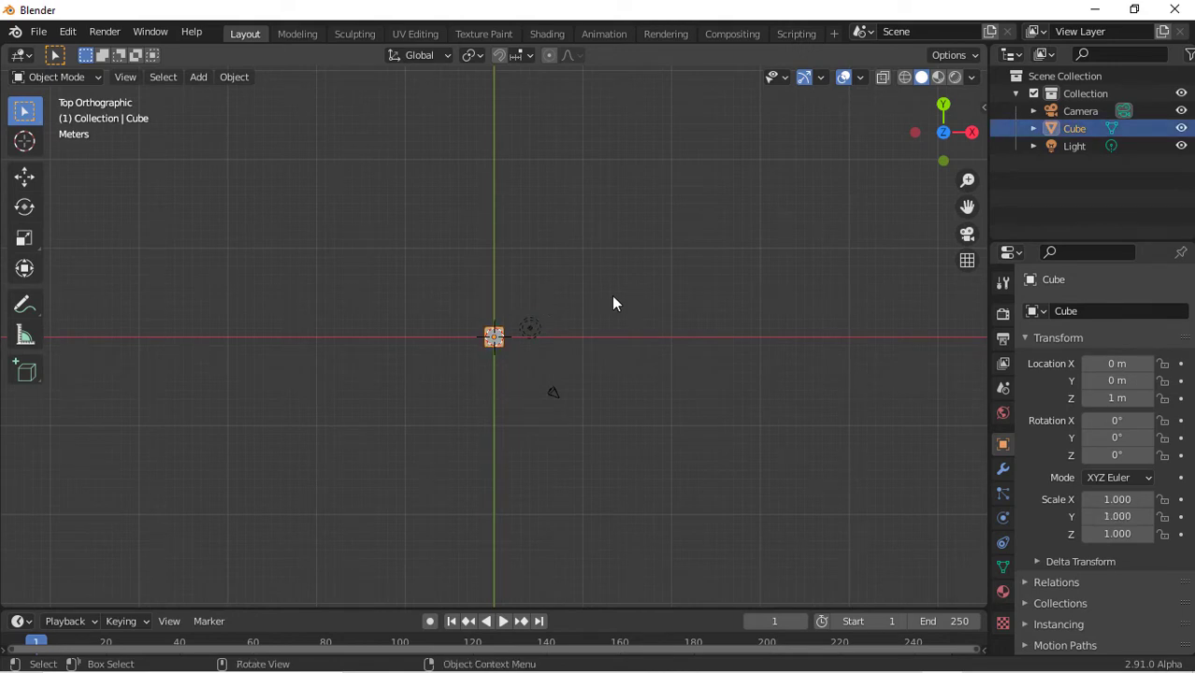
Scale the cube along the Y axis to about 9.8
key(s)
key(x)
key(y)
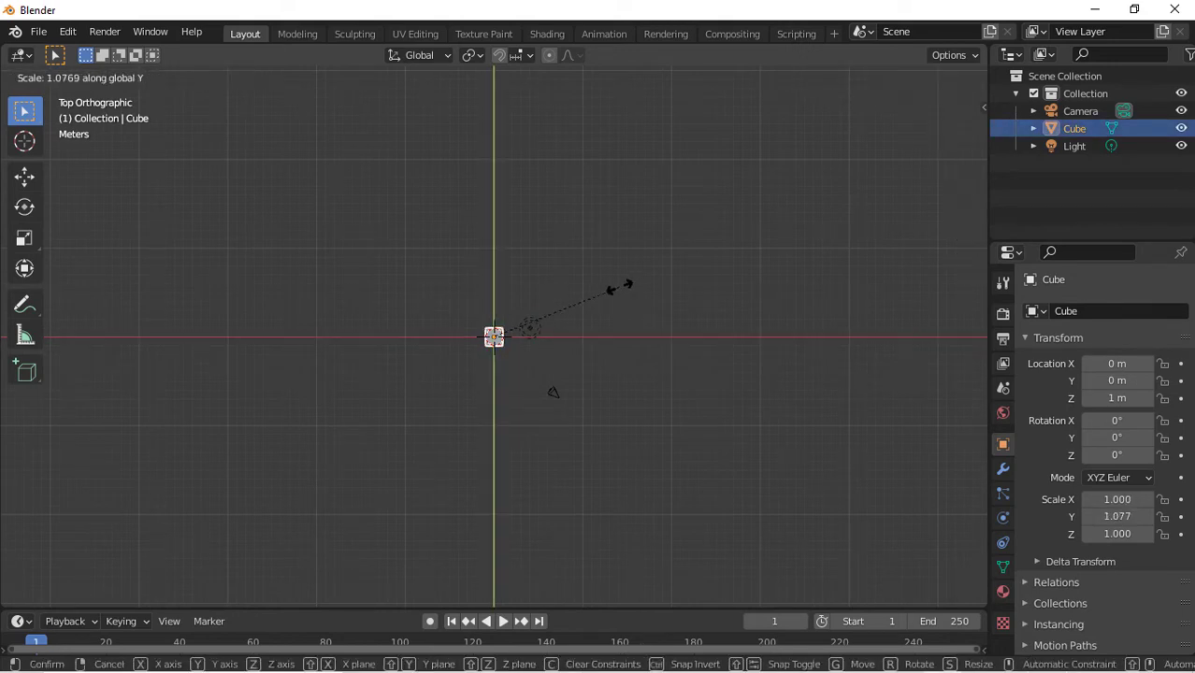
click(374, 548)
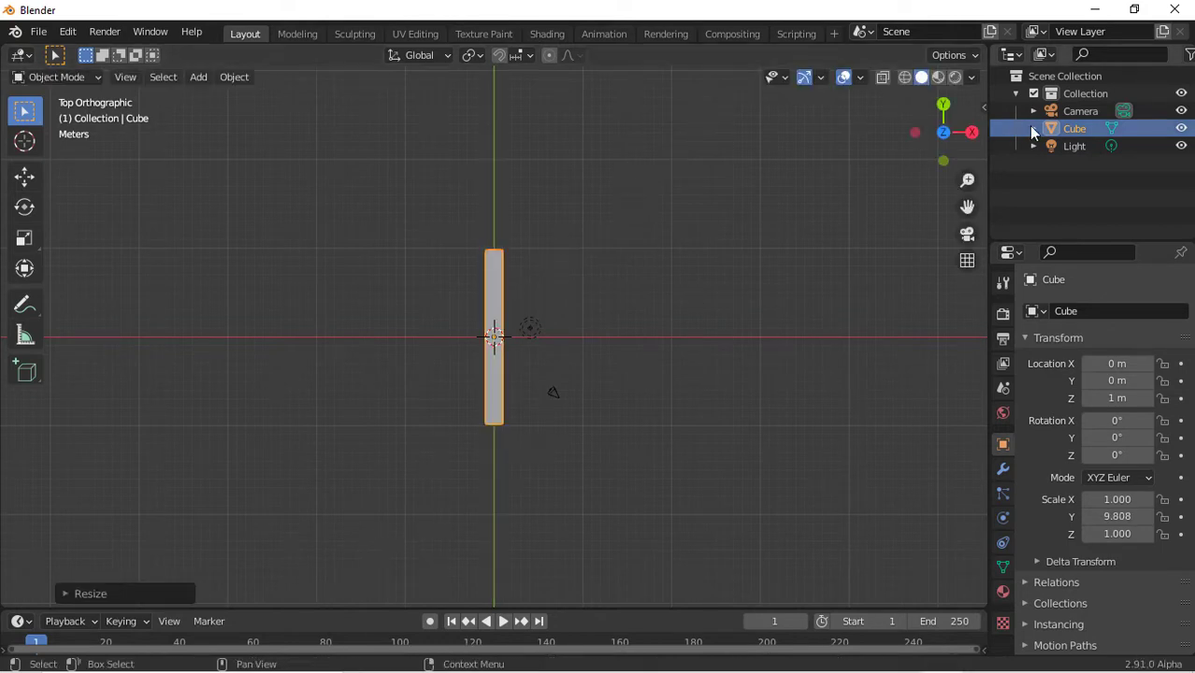
Set the transform pivot point to 3D Cursor
click(943, 104)
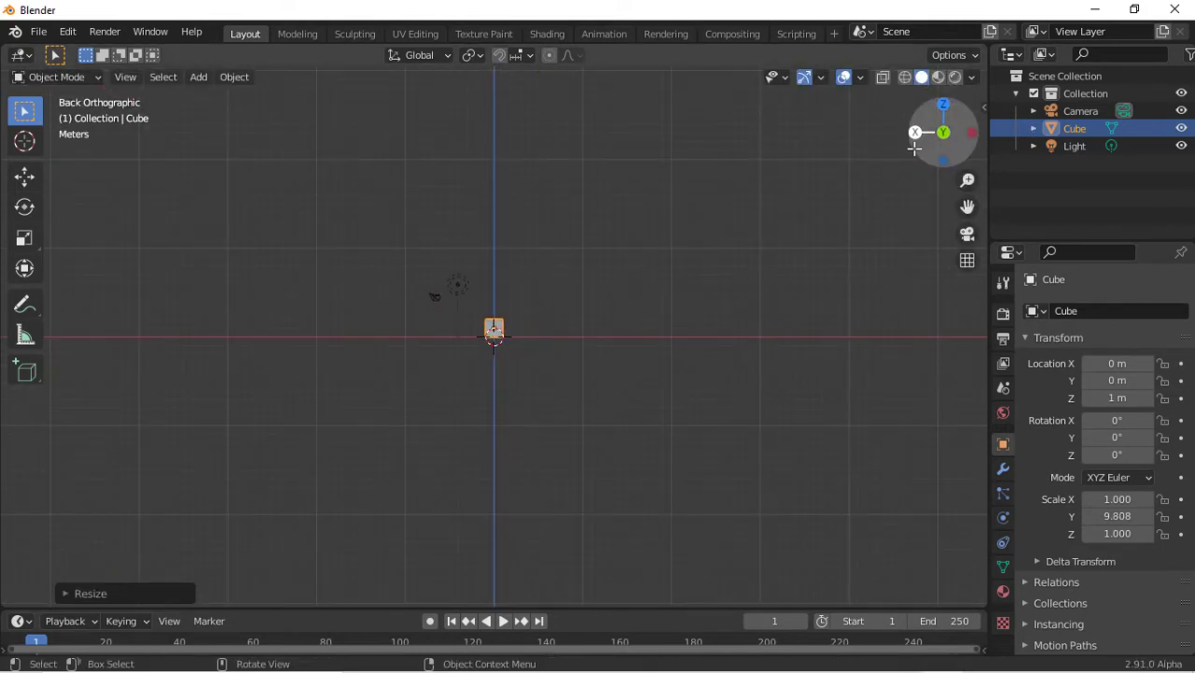
click(914, 131)
click(467, 57)
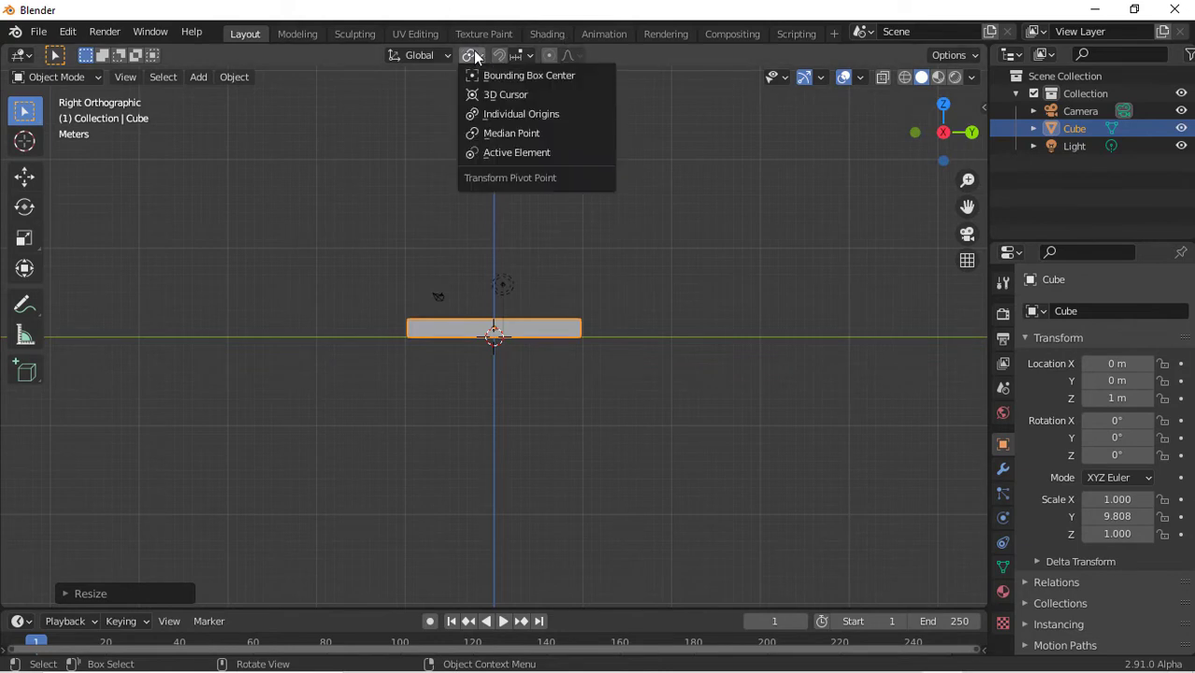
click(514, 95)
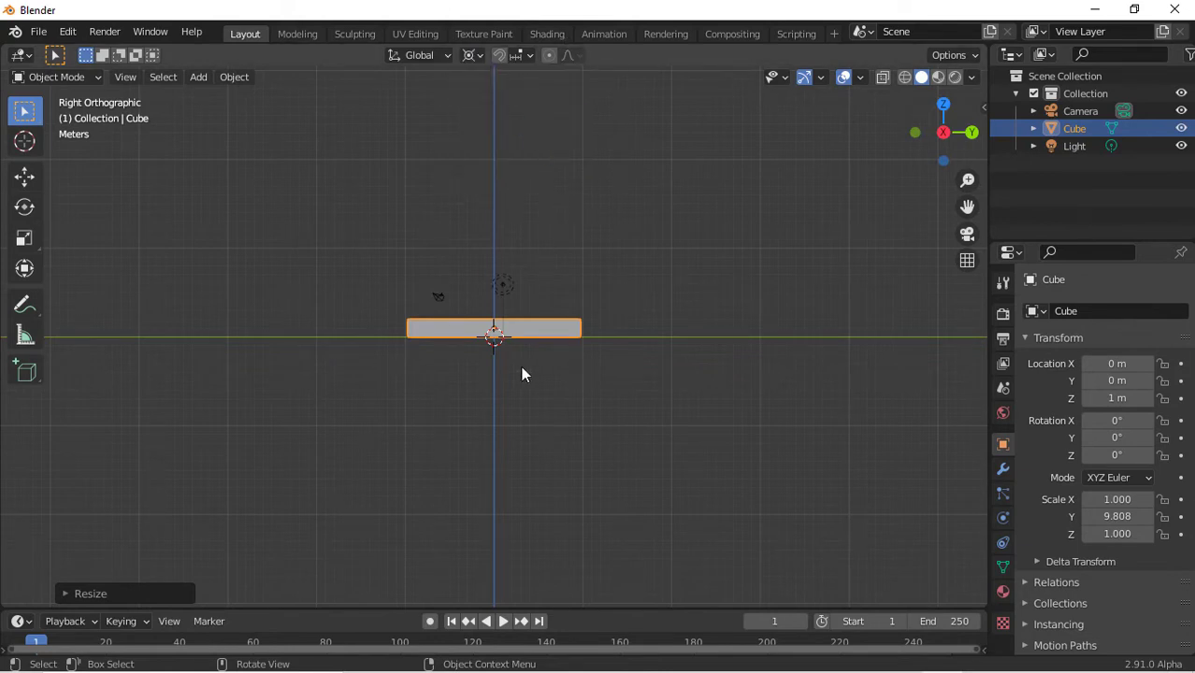
Scale the cube along the Z axis to about 4.97 from the 3D cursor
key(s)
key(z)
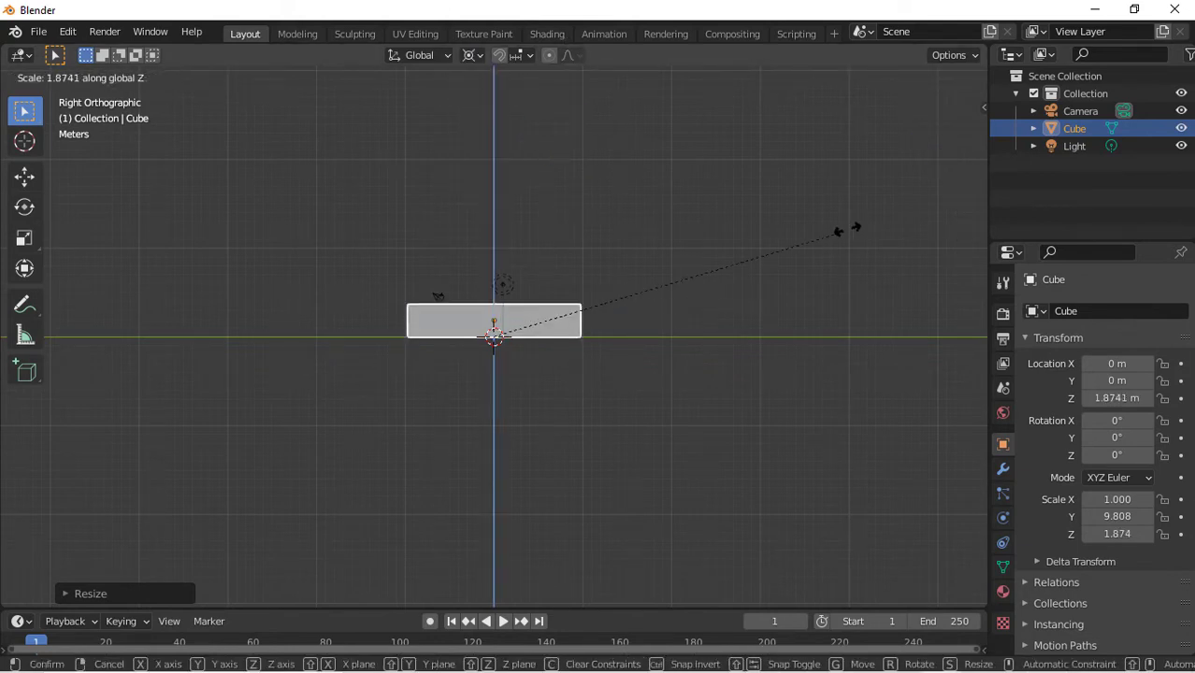
click(306, 323)
Set the transform pivot point to Individual Origins
click(472, 56)
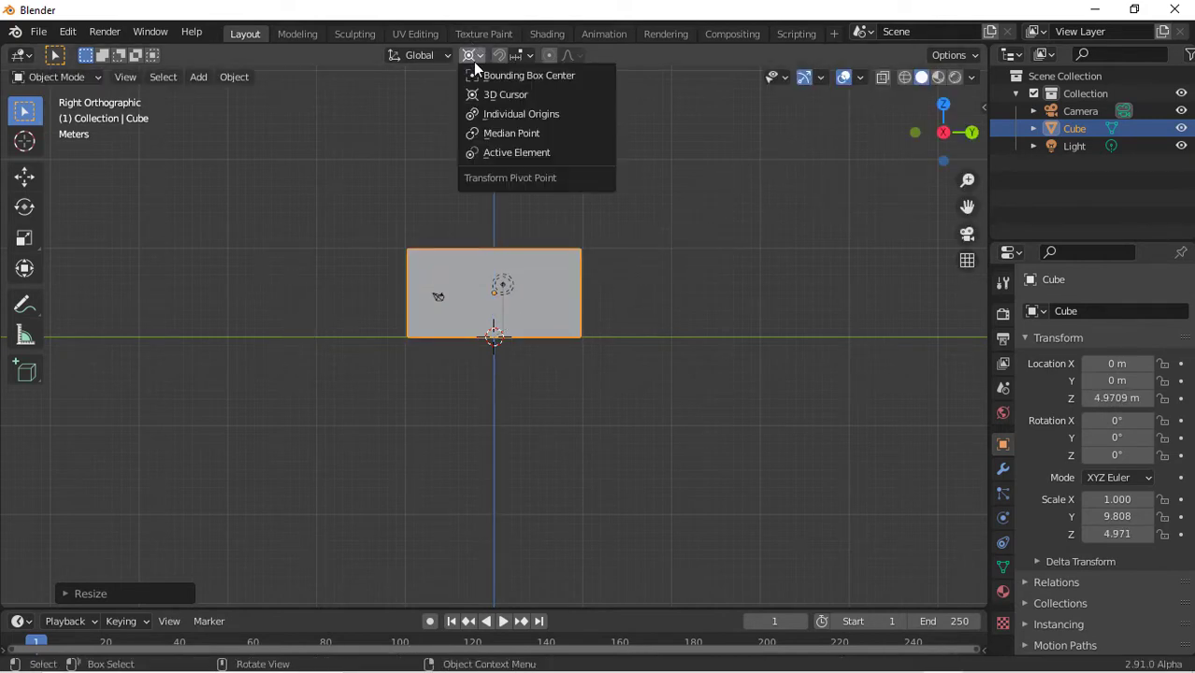
click(500, 114)
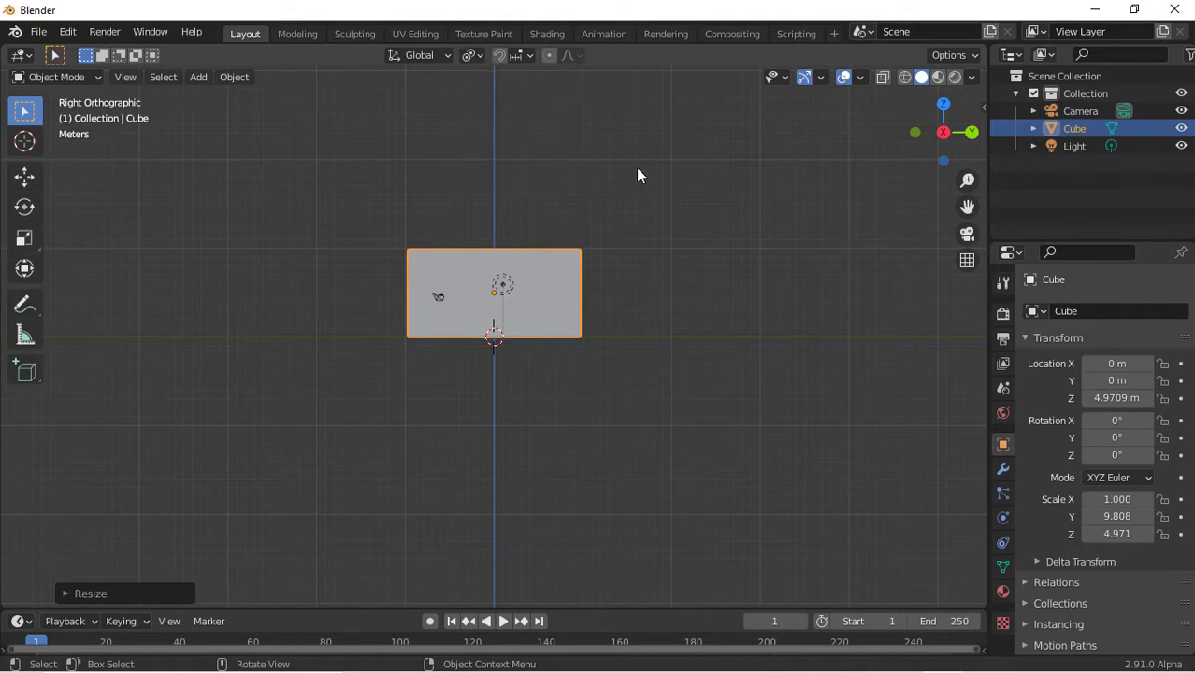
drag(944, 132, 885, 155)
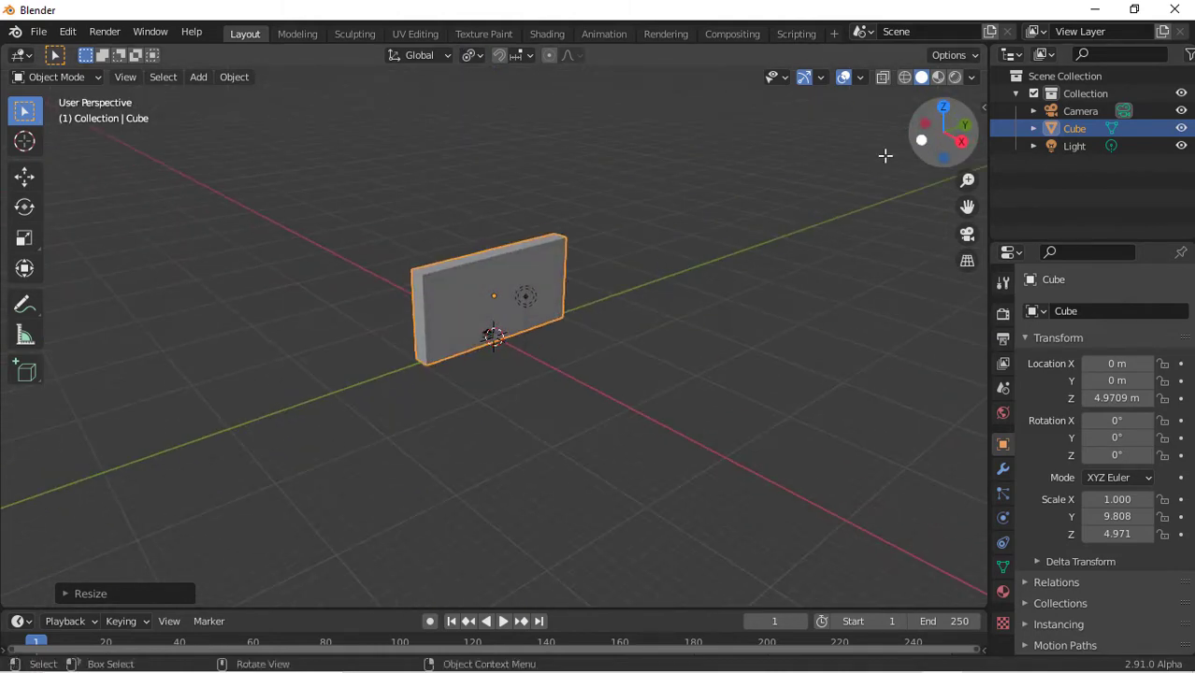
click(961, 141)
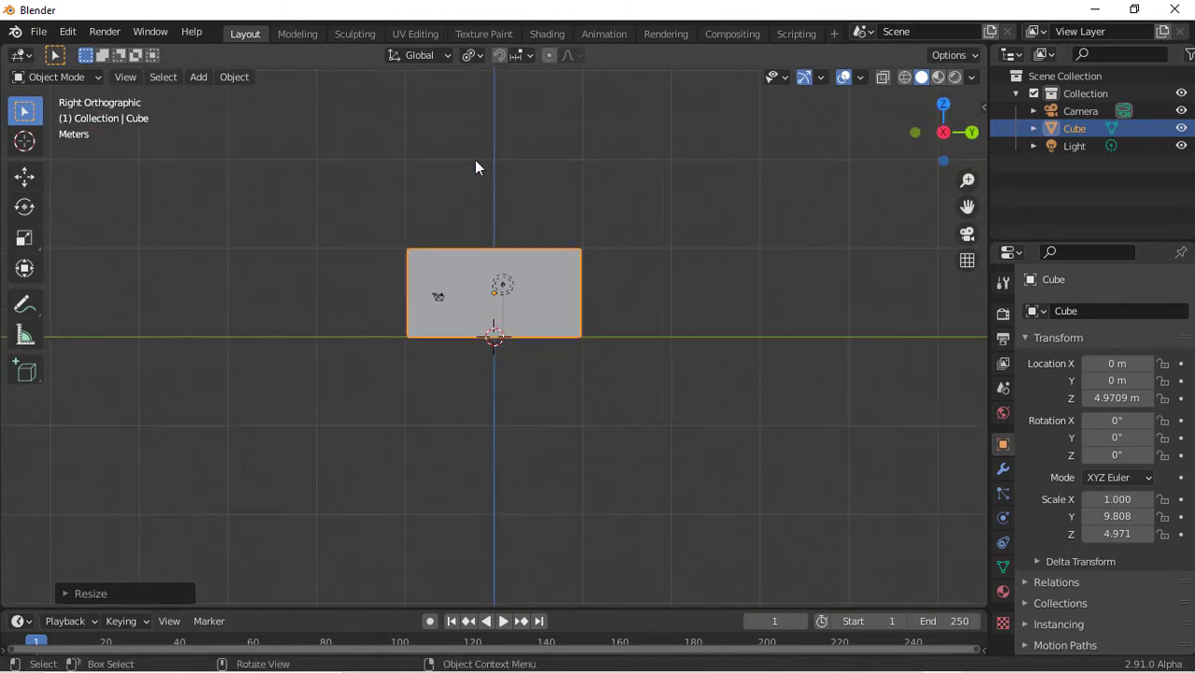
Select the Annotate tool and set its stroke placement to Surface
click(25, 306)
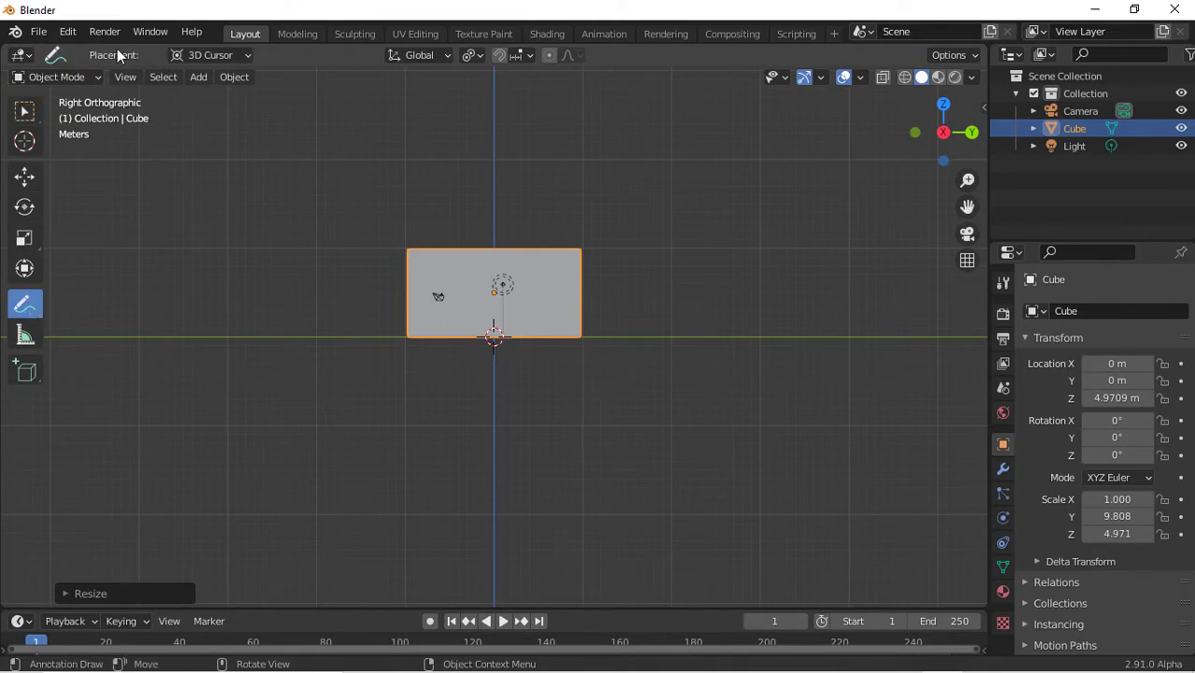
click(227, 59)
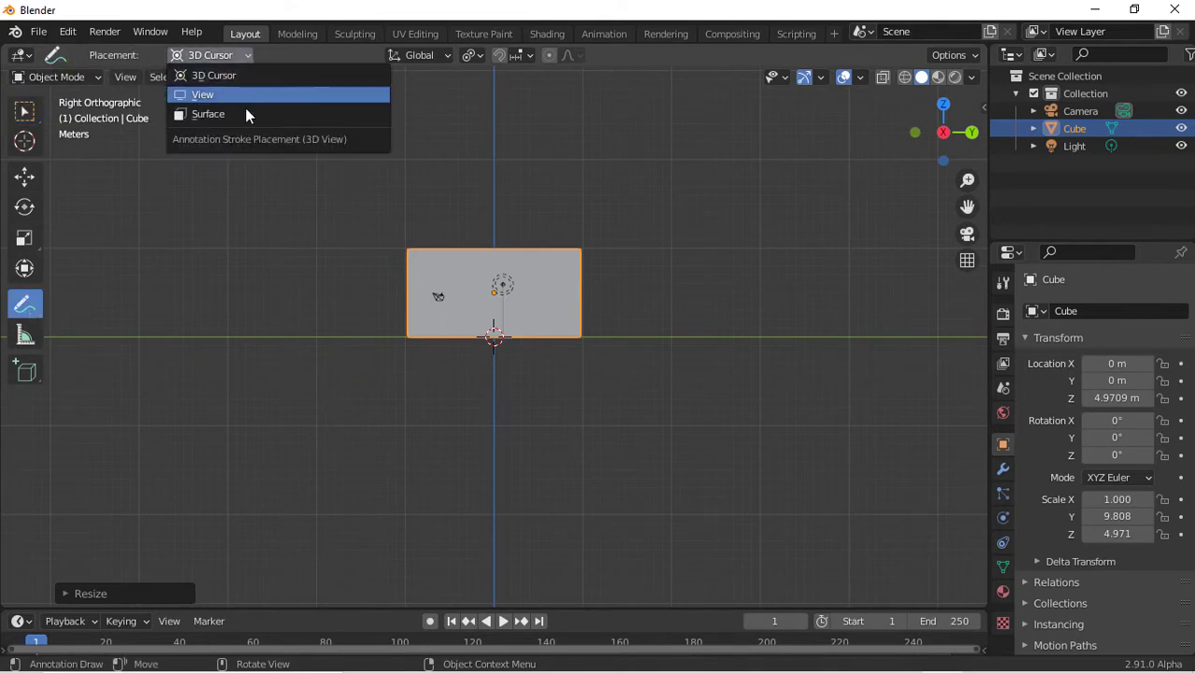
click(245, 114)
Draw annotation strokes radiating outward from the centre of the wall's face
scroll(600, 211, up, 4)
scroll(601, 211, up, 2)
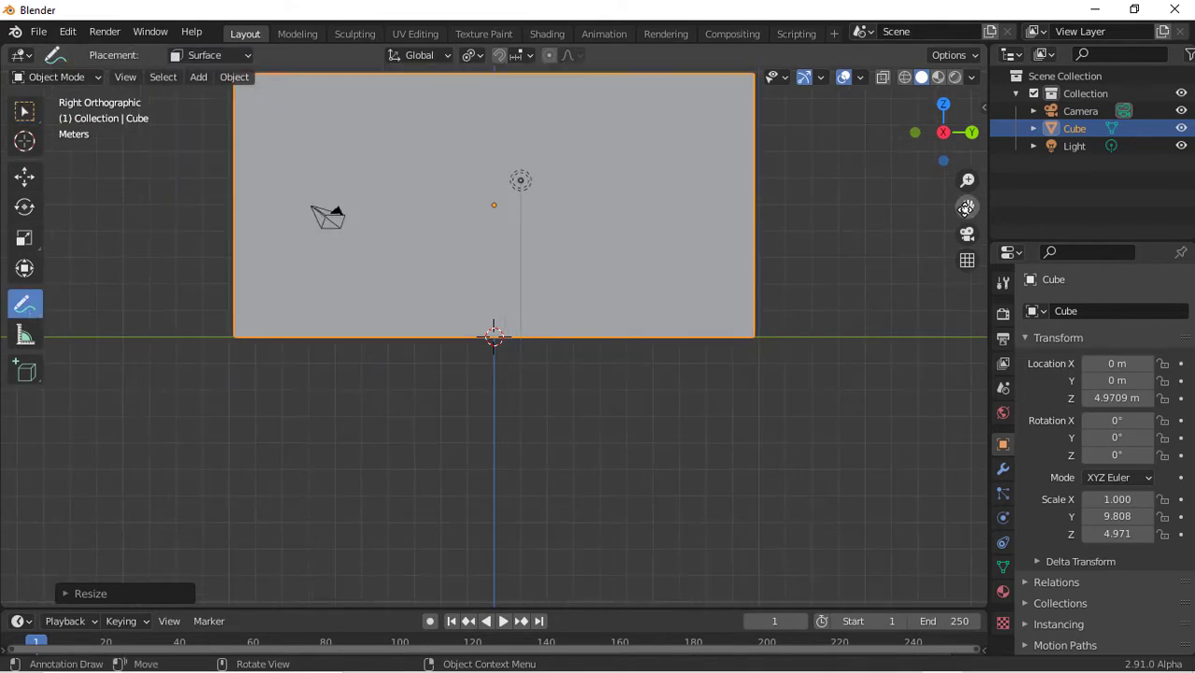
mouse_move(967, 206)
mouse_down()
mouse_move(955, 421)
mouse_move(960, 380)
mouse_up()
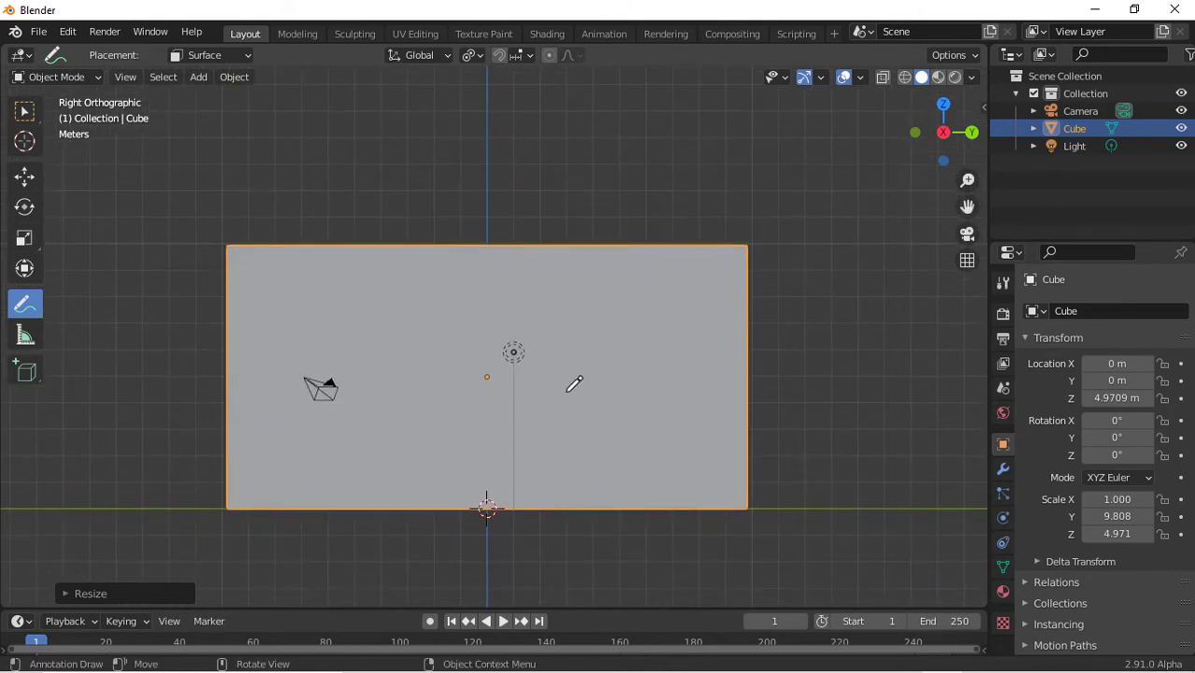
mouse_move(487, 375)
mouse_down()
mouse_move(499, 373)
mouse_move(488, 371)
mouse_move(483, 400)
mouse_move(488, 368)
mouse_move(479, 396)
mouse_move(519, 381)
mouse_move(482, 352)
mouse_move(497, 388)
mouse_move(597, 334)
mouse_move(705, 236)
mouse_up()
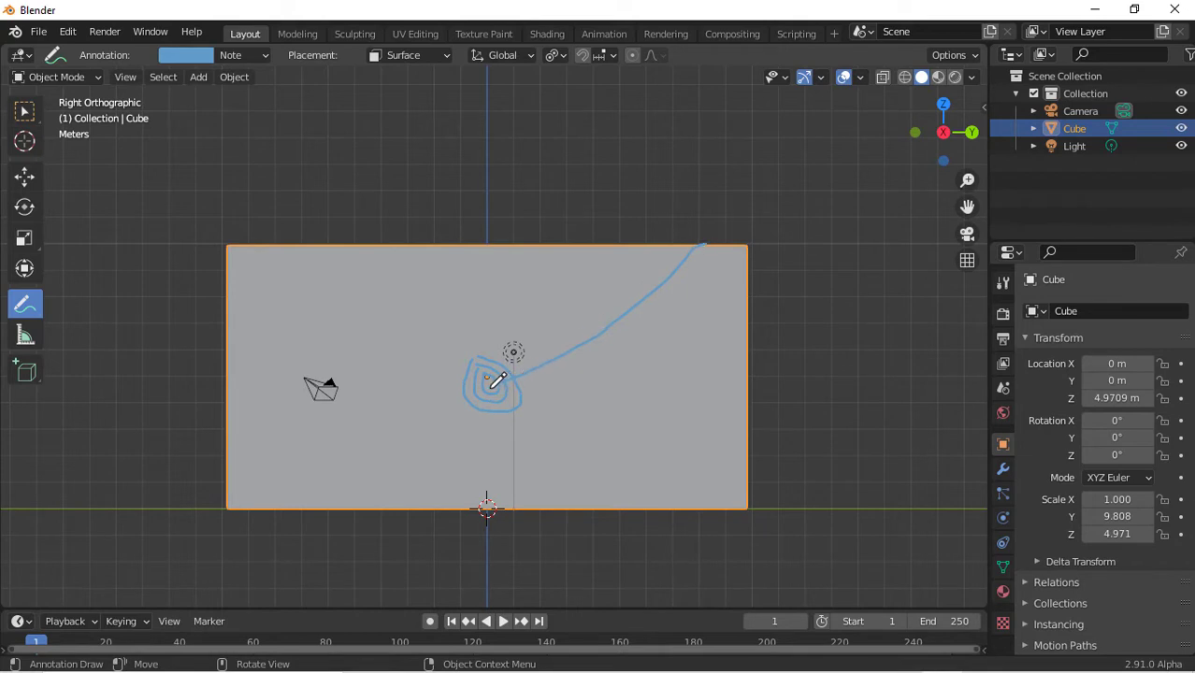
drag(497, 379, 643, 226)
drag(497, 381, 739, 369)
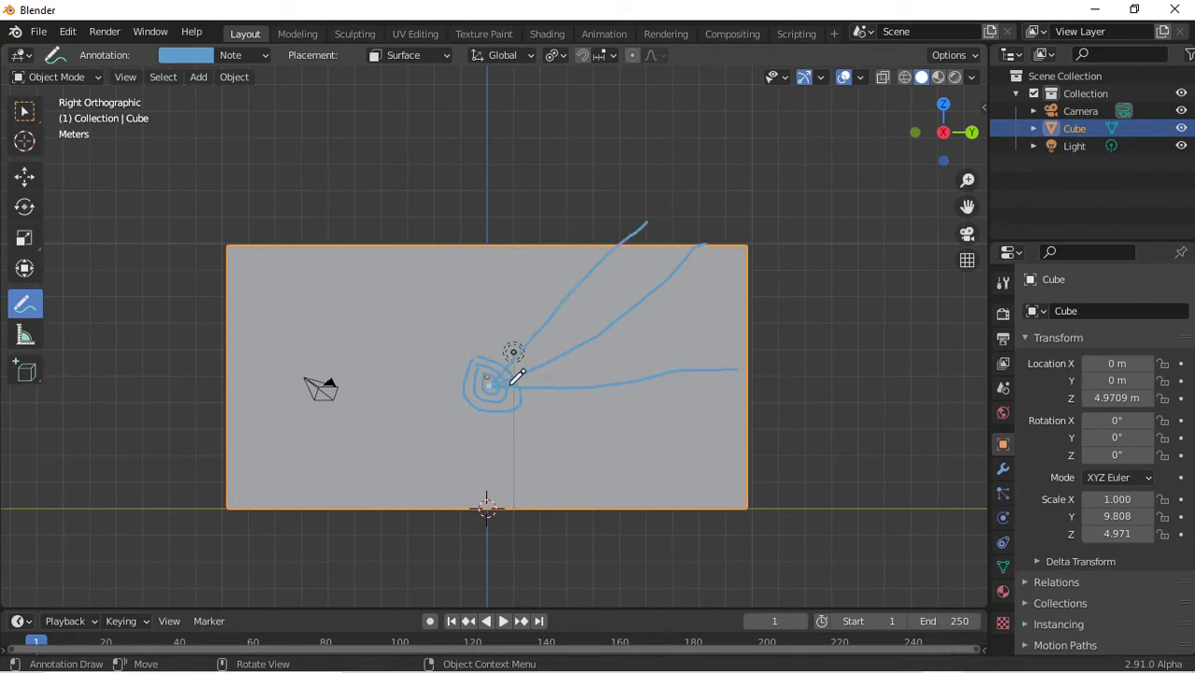
drag(511, 382, 721, 301)
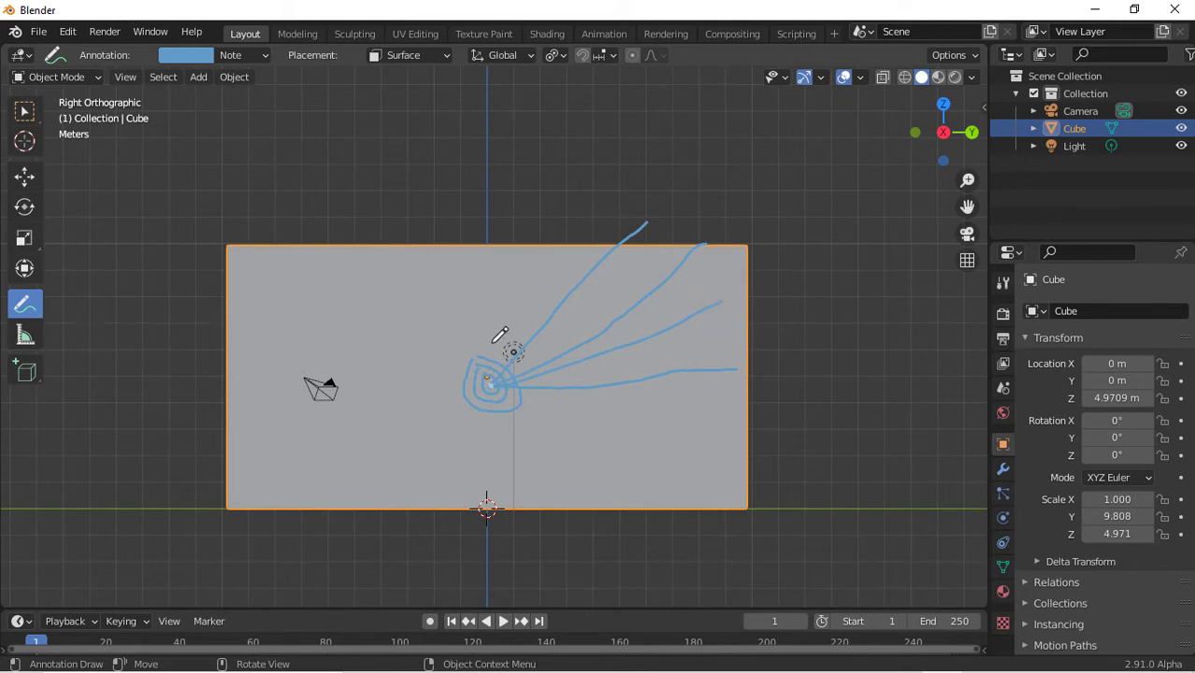
drag(492, 357, 536, 258)
mouse_move(503, 376)
mouse_down()
mouse_move(354, 248)
mouse_move(337, 251)
mouse_up()
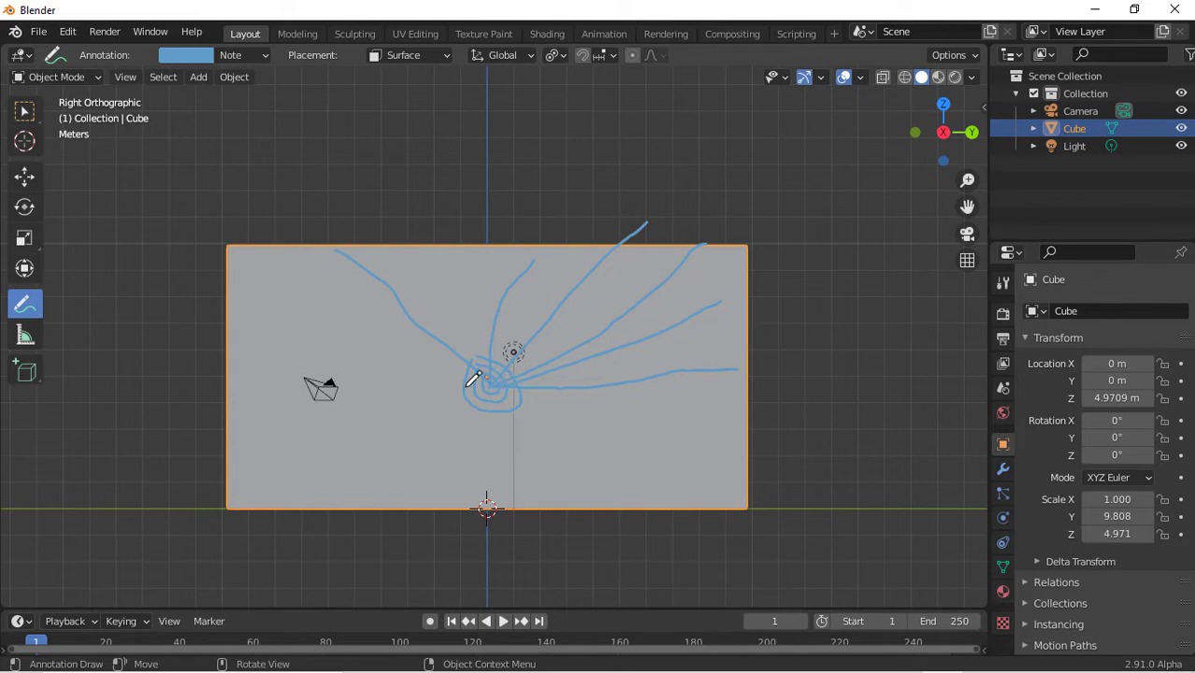
drag(467, 384, 274, 391)
drag(488, 389, 371, 471)
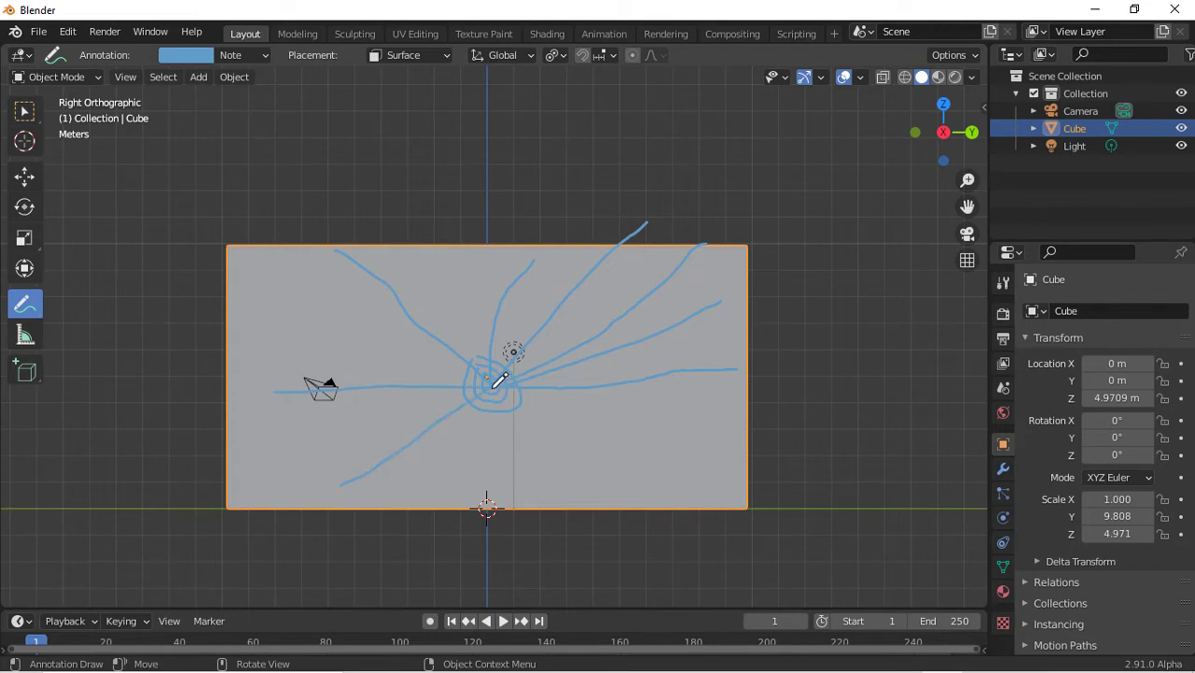
Add annotation dots and scribble dense annotation strokes across the whole wall face
click(460, 331)
click(404, 407)
click(626, 406)
drag(483, 380, 755, 535)
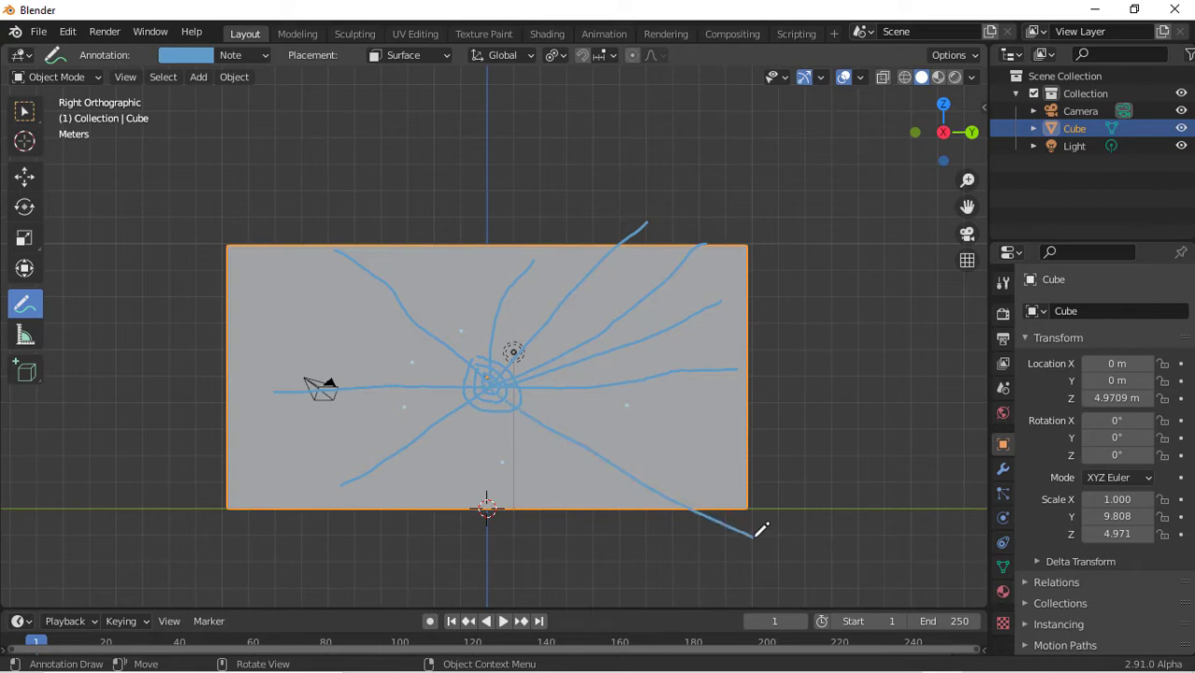
mouse_move(500, 406)
mouse_down()
mouse_move(492, 355)
mouse_move(462, 381)
mouse_move(493, 408)
mouse_move(488, 369)
mouse_move(559, 415)
mouse_move(526, 374)
mouse_move(566, 331)
mouse_move(419, 395)
mouse_move(462, 344)
mouse_move(400, 334)
mouse_move(379, 408)
mouse_move(397, 416)
mouse_up()
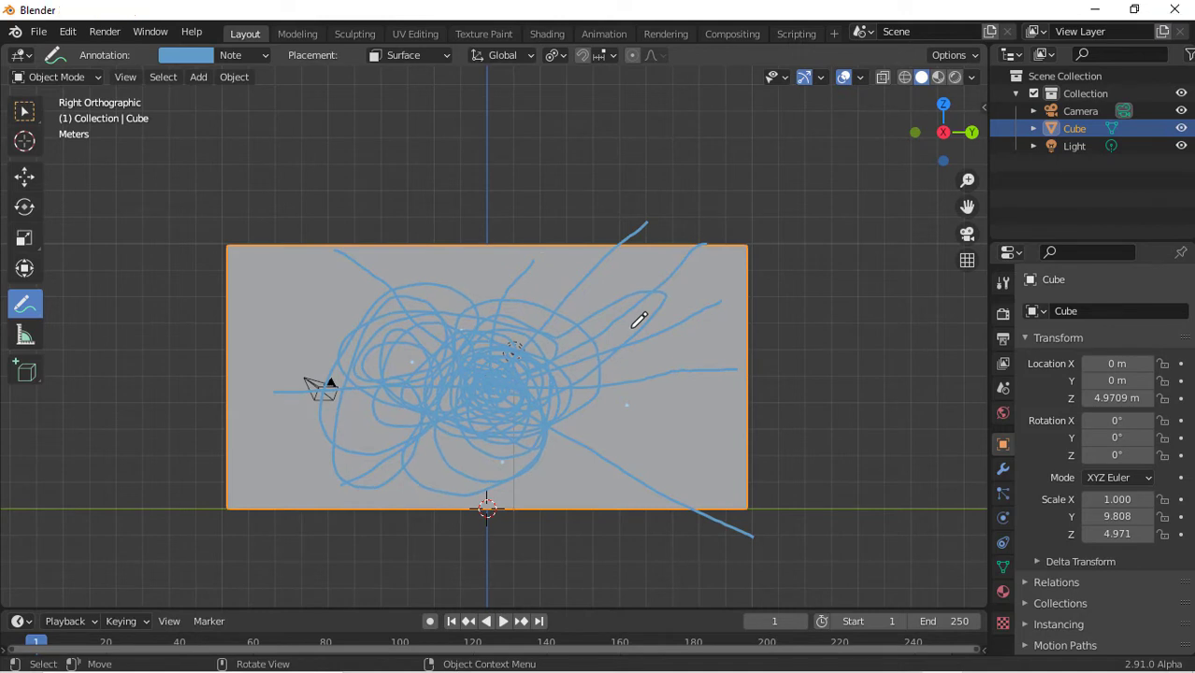
mouse_move(555, 272)
mouse_down()
mouse_move(699, 472)
mouse_move(679, 341)
mouse_move(599, 378)
mouse_move(645, 293)
mouse_move(699, 325)
mouse_move(749, 417)
mouse_move(605, 499)
mouse_move(648, 484)
mouse_move(333, 448)
mouse_move(278, 482)
mouse_move(368, 375)
mouse_move(388, 200)
mouse_move(245, 247)
mouse_move(280, 191)
mouse_move(264, 285)
mouse_move(303, 227)
mouse_move(183, 363)
mouse_move(441, 221)
mouse_move(167, 535)
mouse_up()
mouse_move(322, 505)
mouse_down()
mouse_move(454, 416)
mouse_move(669, 350)
mouse_move(707, 499)
mouse_move(741, 504)
mouse_move(736, 381)
mouse_move(581, 354)
mouse_move(667, 354)
mouse_move(537, 286)
mouse_move(564, 342)
mouse_move(486, 285)
mouse_move(304, 414)
mouse_move(334, 327)
mouse_move(259, 389)
mouse_move(374, 215)
mouse_move(219, 296)
mouse_up()
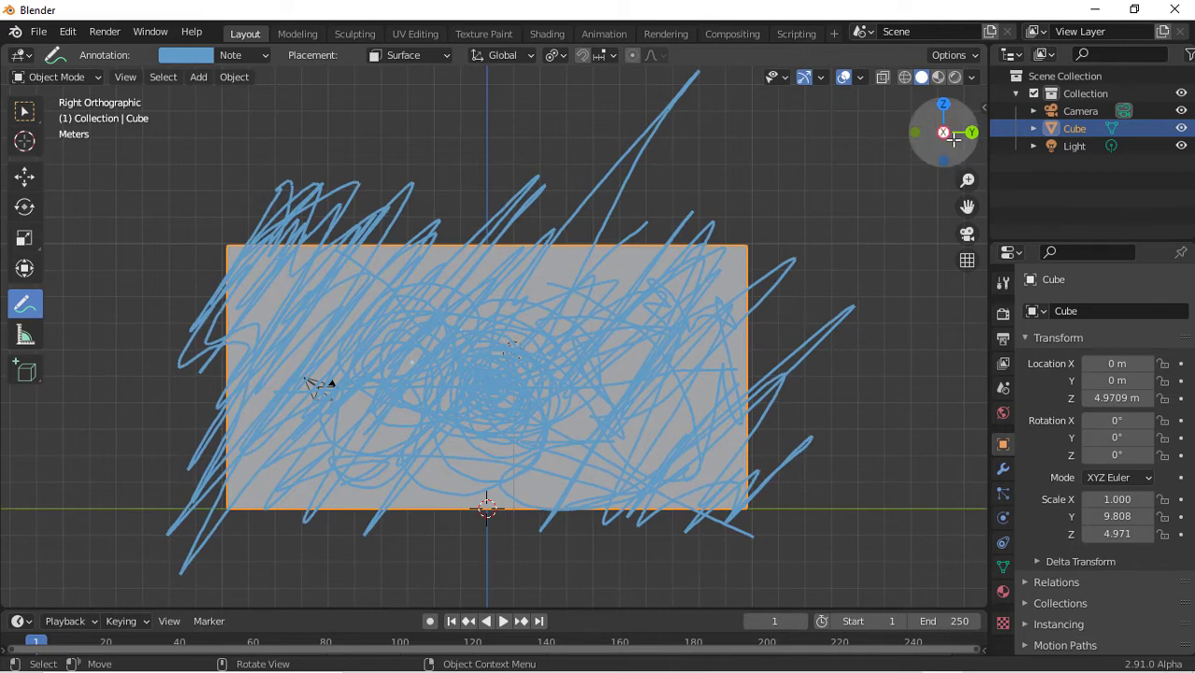
mouse_move(952, 136)
mouse_down()
mouse_move(991, 144)
mouse_move(969, 149)
mouse_move(1149, 143)
mouse_move(1151, 97)
mouse_move(1055, 161)
mouse_move(933, 198)
mouse_move(822, 142)
mouse_move(770, 148)
mouse_move(830, 141)
mouse_up()
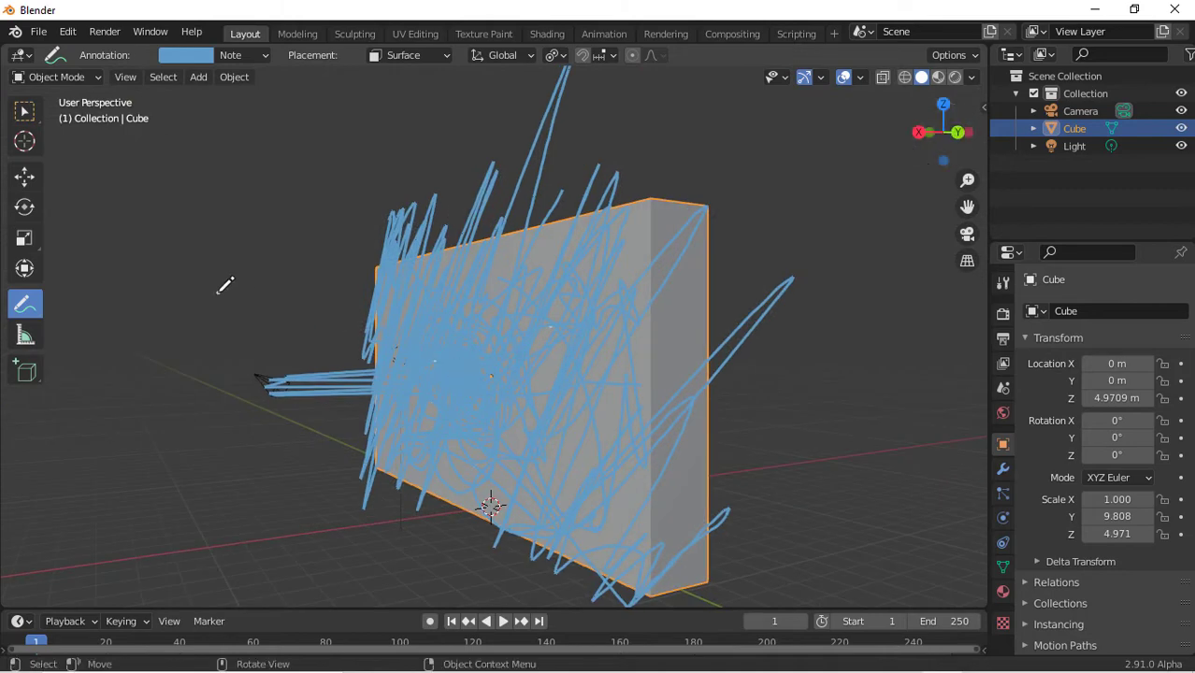
Draw annotation strokes along the wall's narrow side and top faces from several angles
mouse_move(962, 113)
mouse_down()
mouse_move(835, 176)
mouse_move(853, 195)
mouse_move(929, 114)
mouse_move(903, 229)
mouse_up()
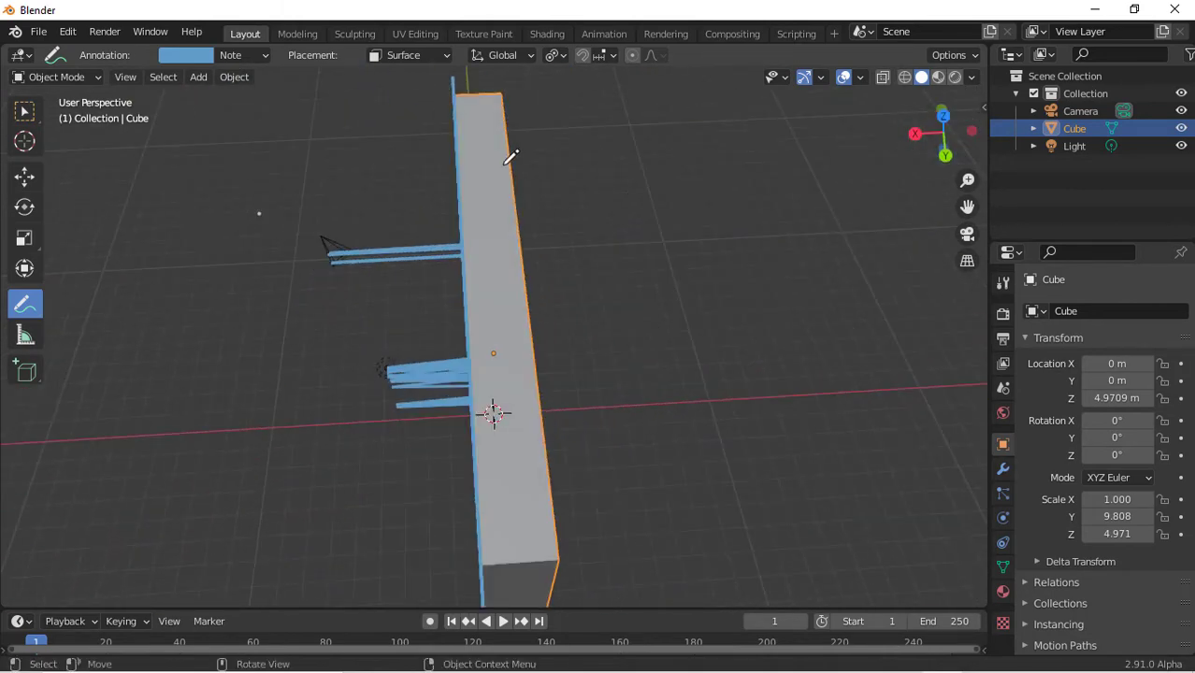
drag(474, 98, 521, 595)
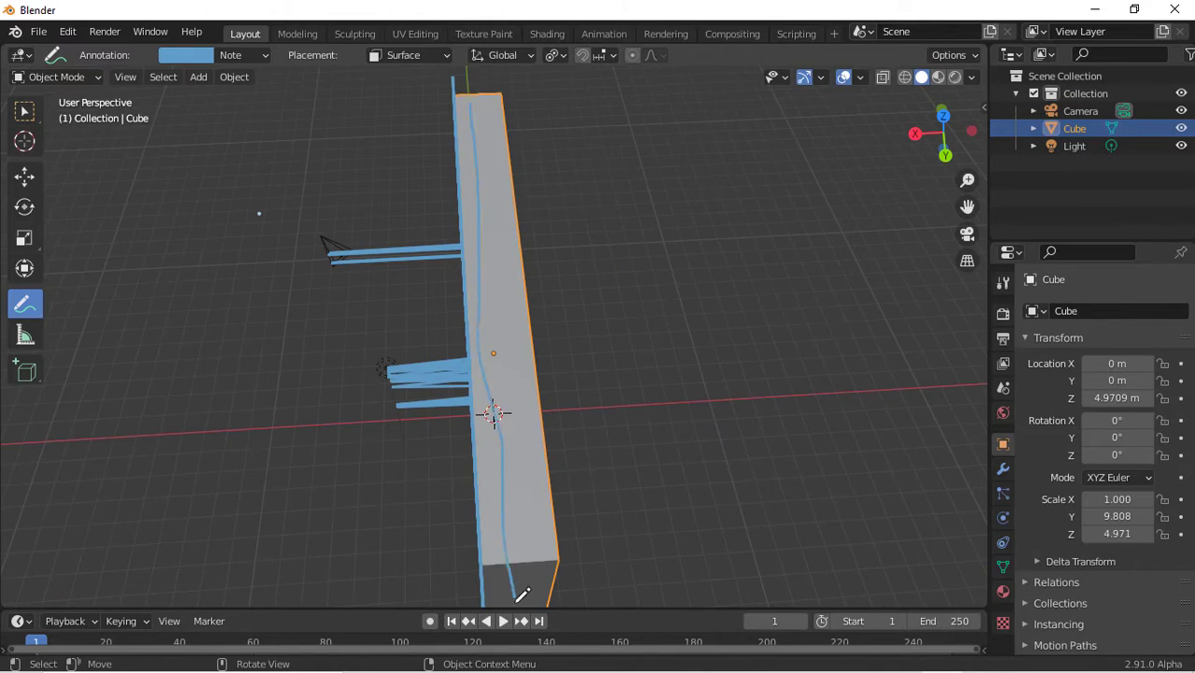
drag(927, 131, 779, 129)
drag(516, 165, 521, 608)
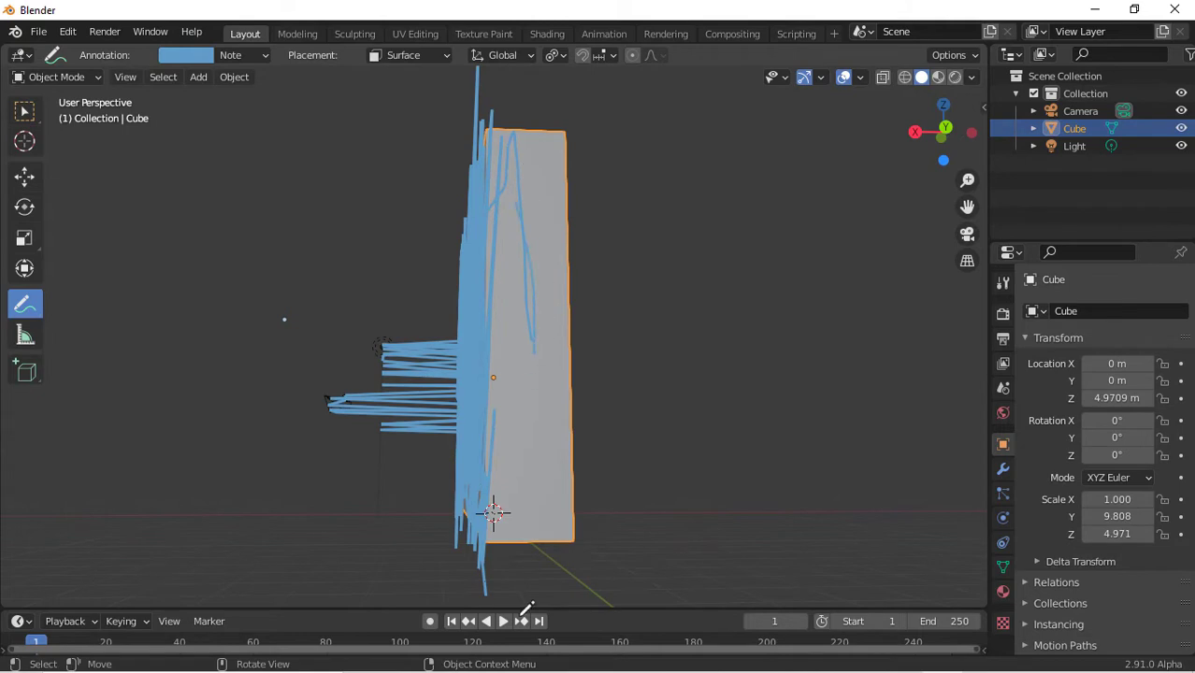
drag(497, 185, 561, 274)
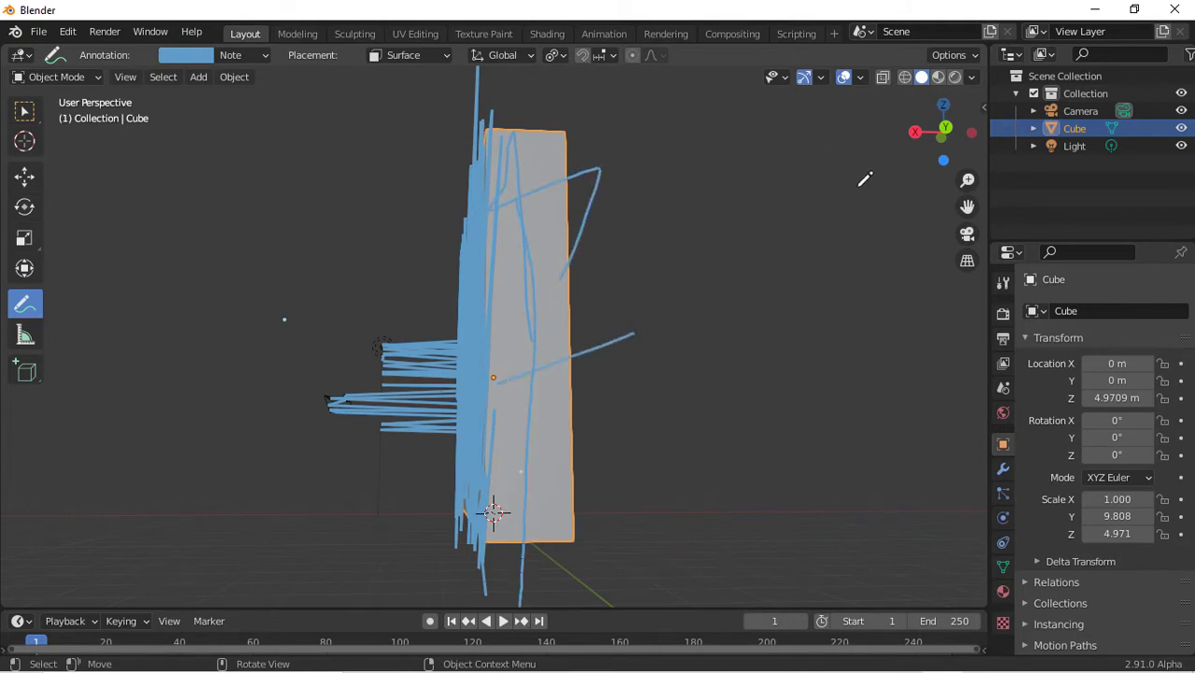
drag(919, 125, 926, 187)
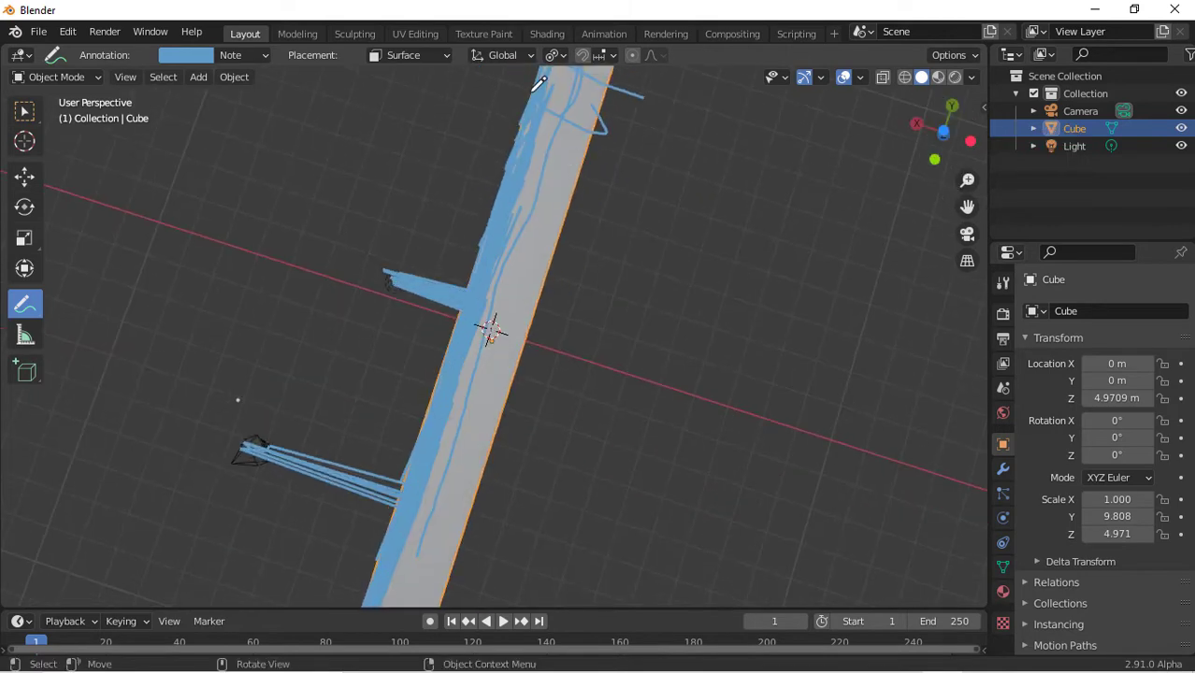
mouse_move(533, 92)
mouse_down()
mouse_move(520, 246)
mouse_move(398, 482)
mouse_up()
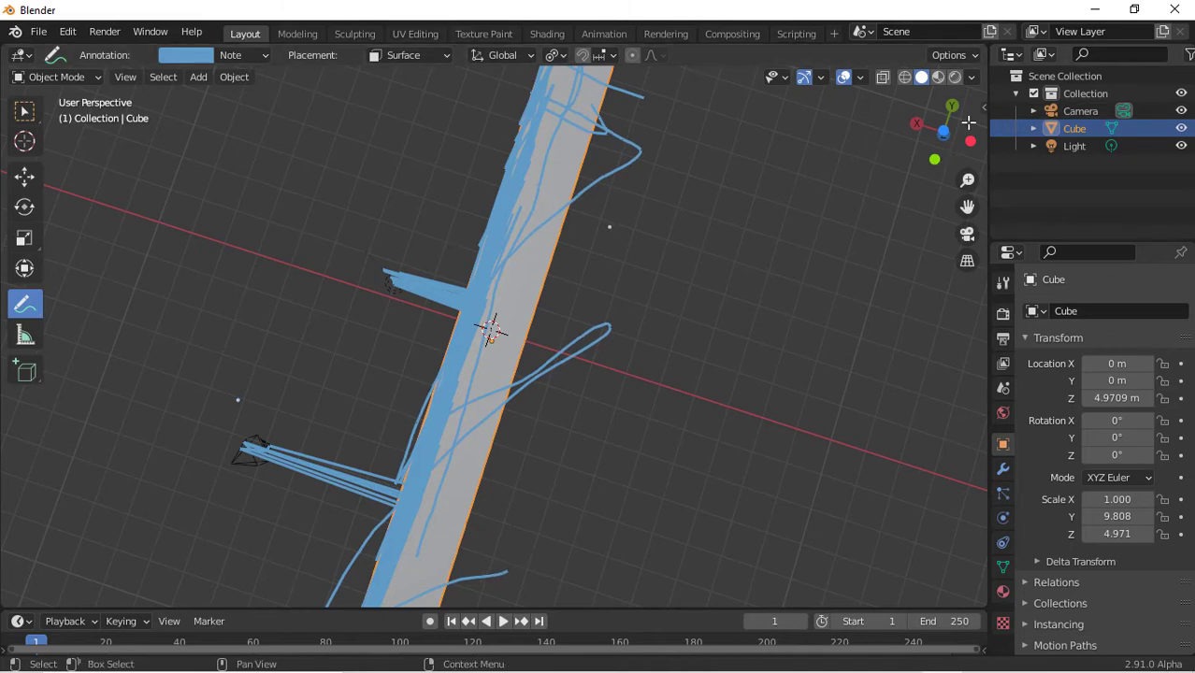
drag(936, 137, 954, 154)
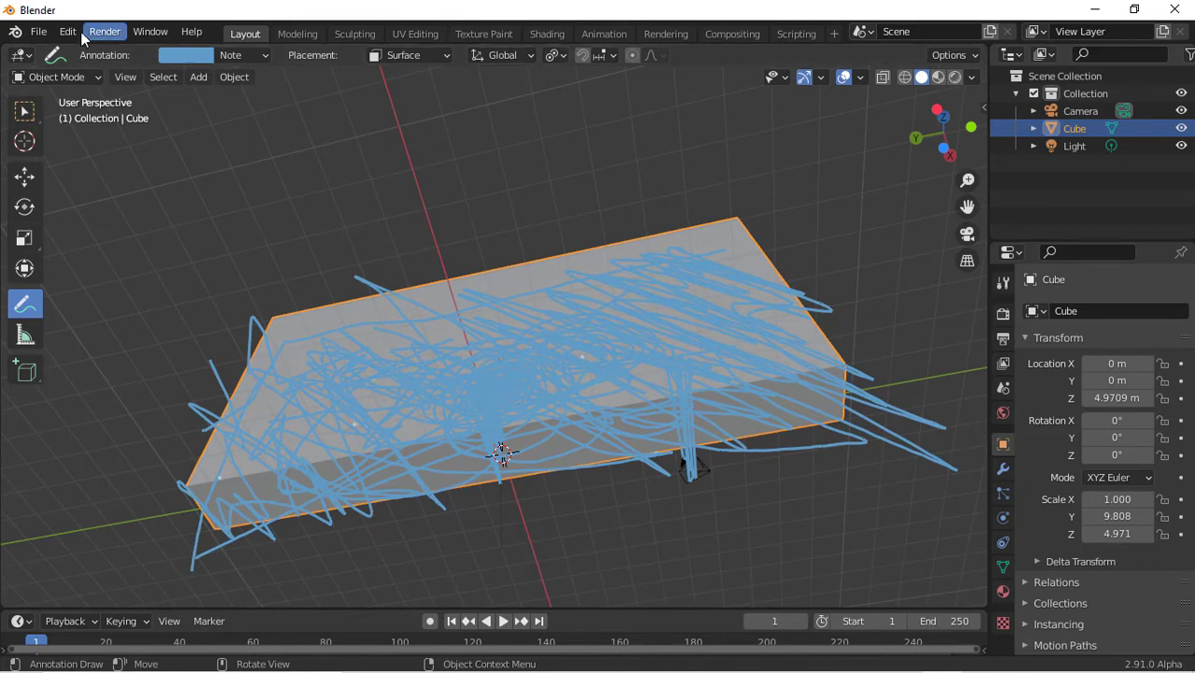
Open Preferences, search the add-ons for Cell Fracture, and close Preferences
click(67, 32)
click(67, 32)
click(68, 32)
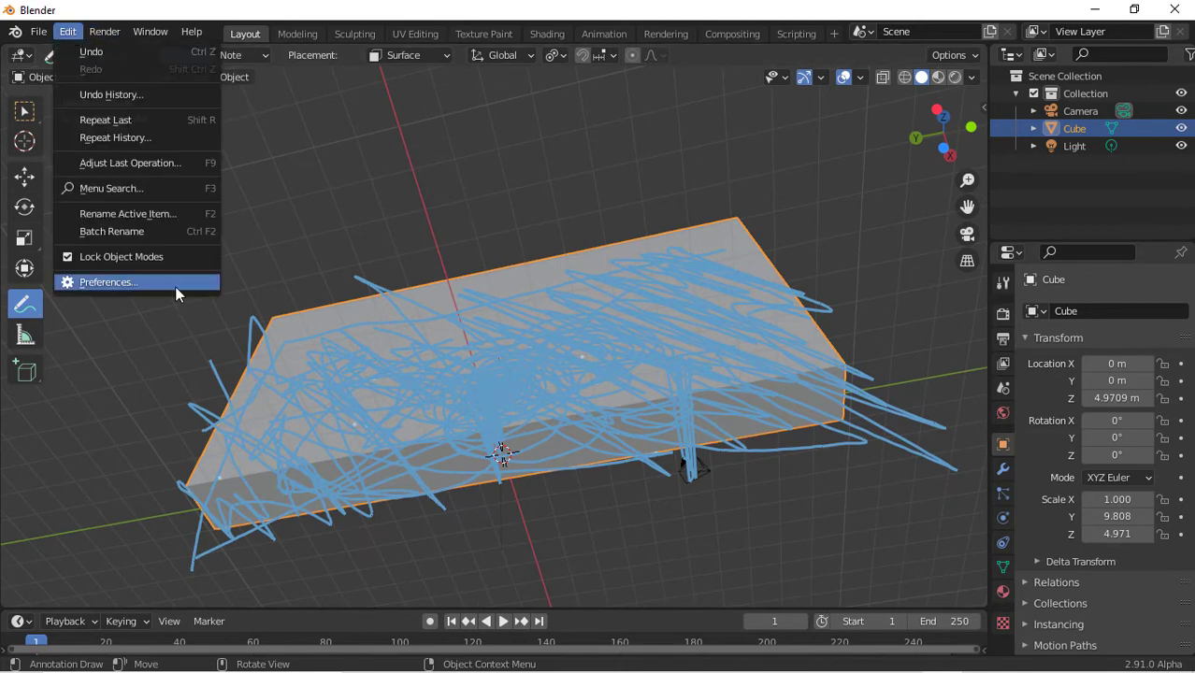
click(175, 283)
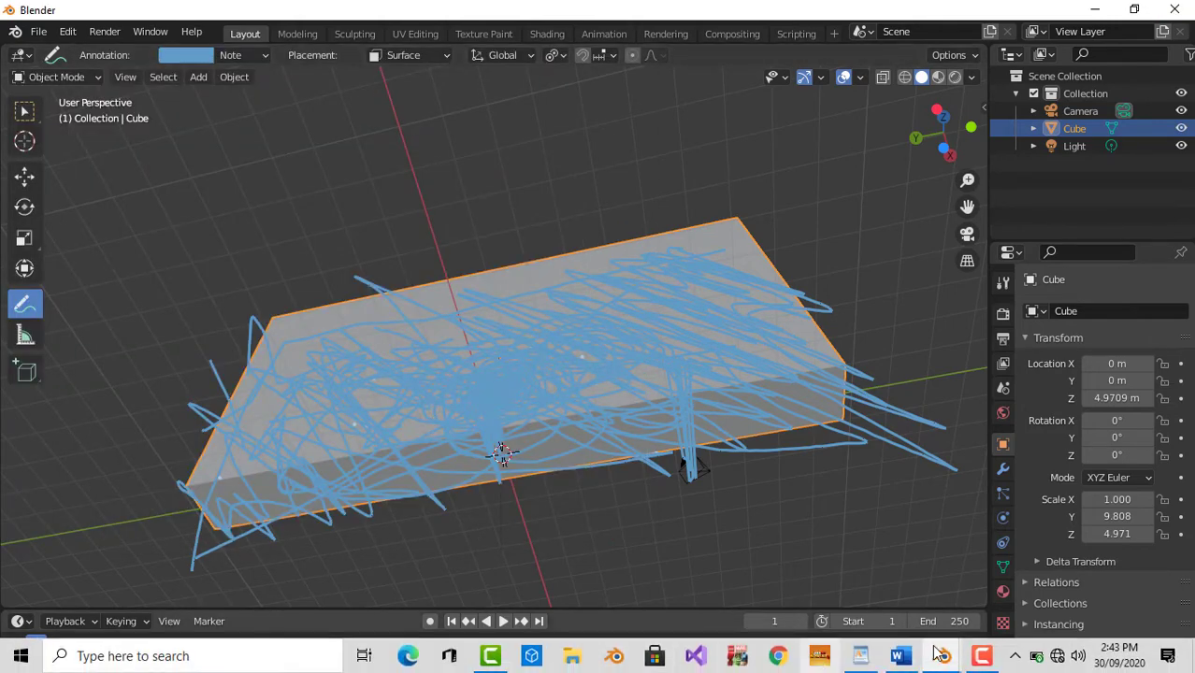
mouse_move(943, 660)
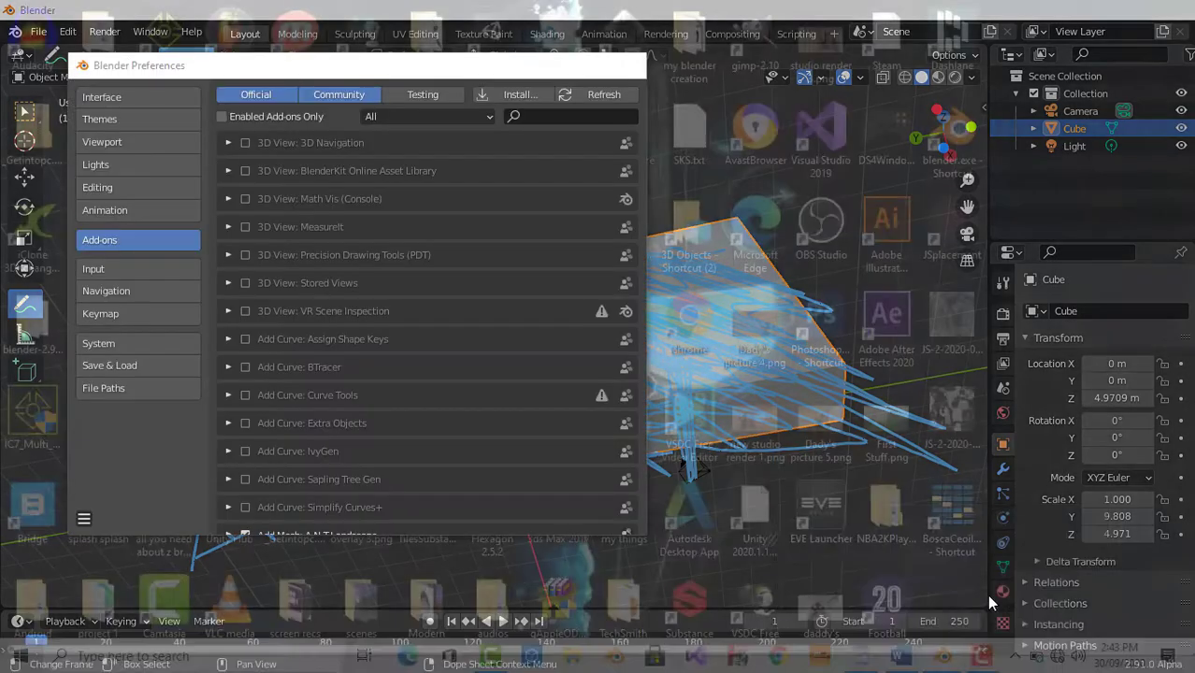
click(986, 595)
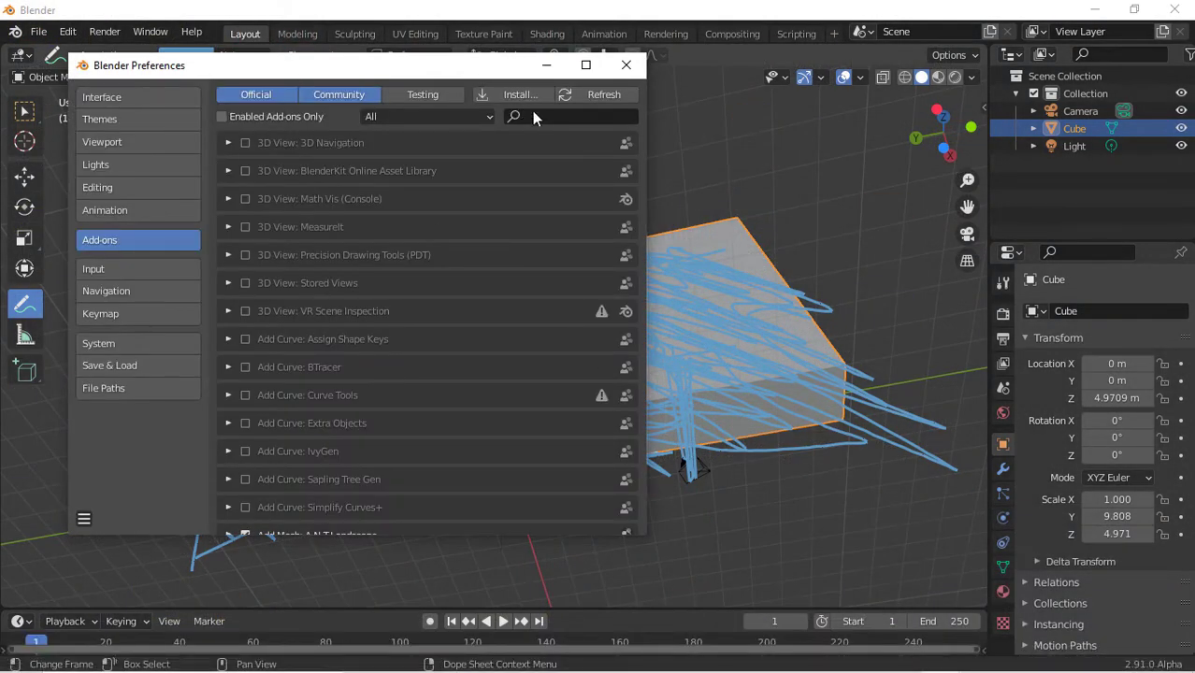
click(576, 114)
text(cell fractu)
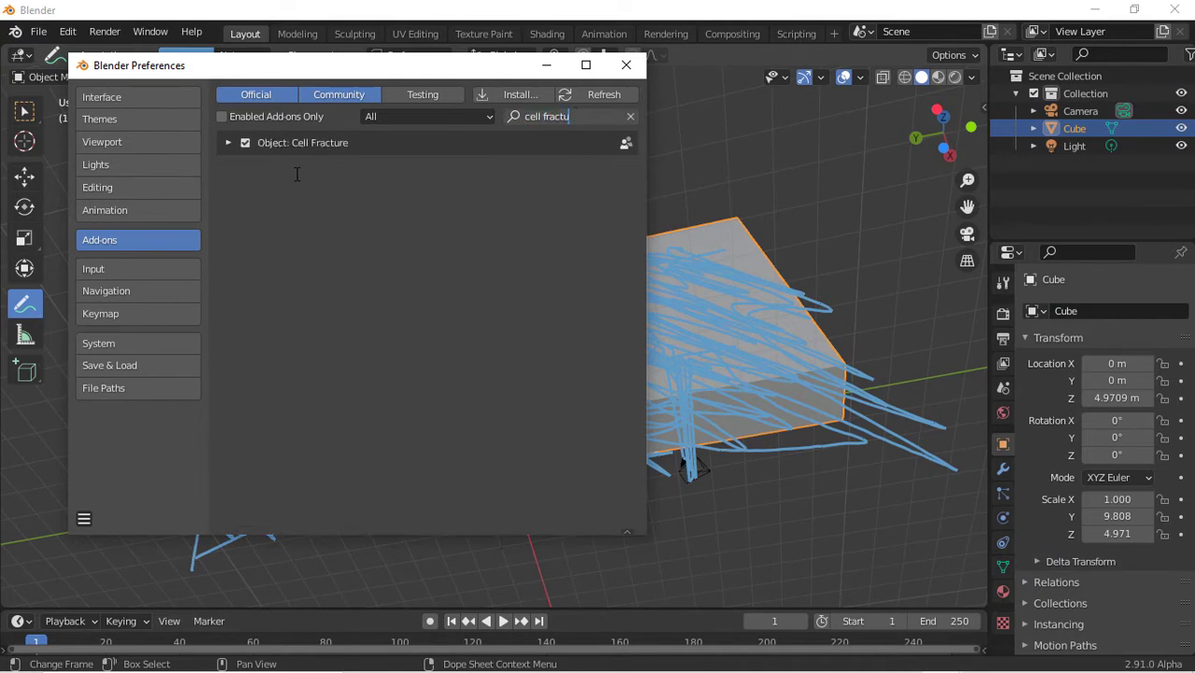
key(Return)
click(97, 515)
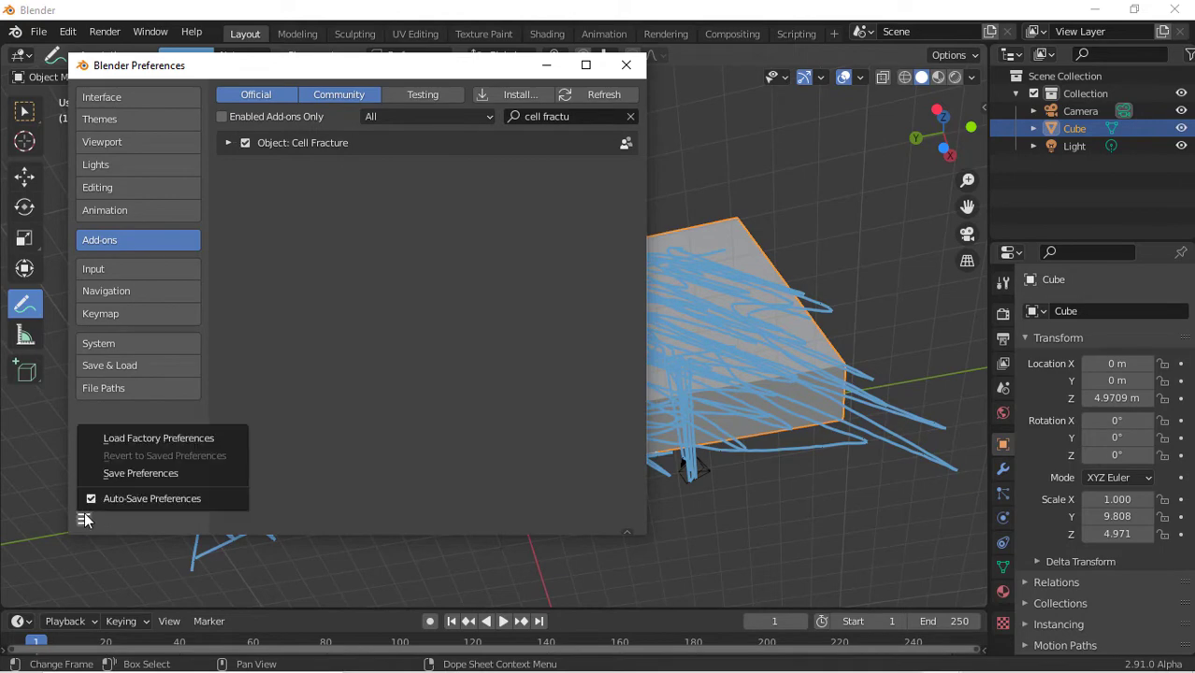
click(637, 67)
Run Cell Fracture on the wall and set its point source to Annotation Pencil
mouse_move(944, 119)
mouse_down()
mouse_move(955, 224)
mouse_move(1150, 245)
mouse_move(930, 334)
mouse_move(900, 366)
mouse_up()
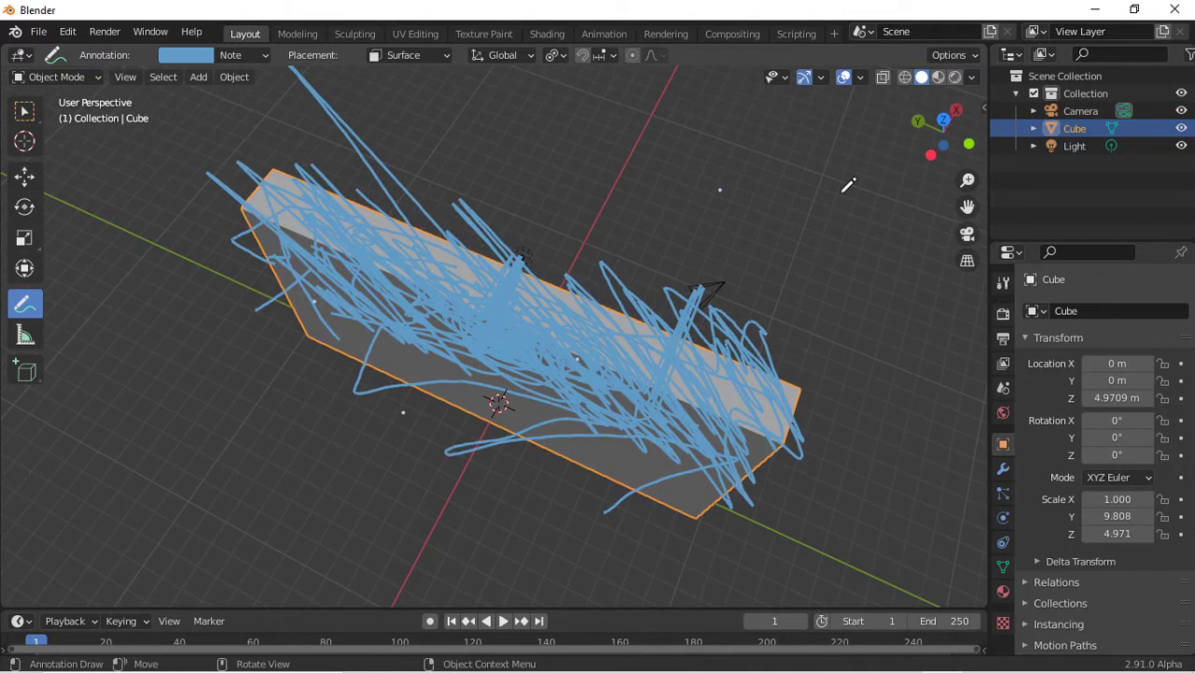
key(F3)
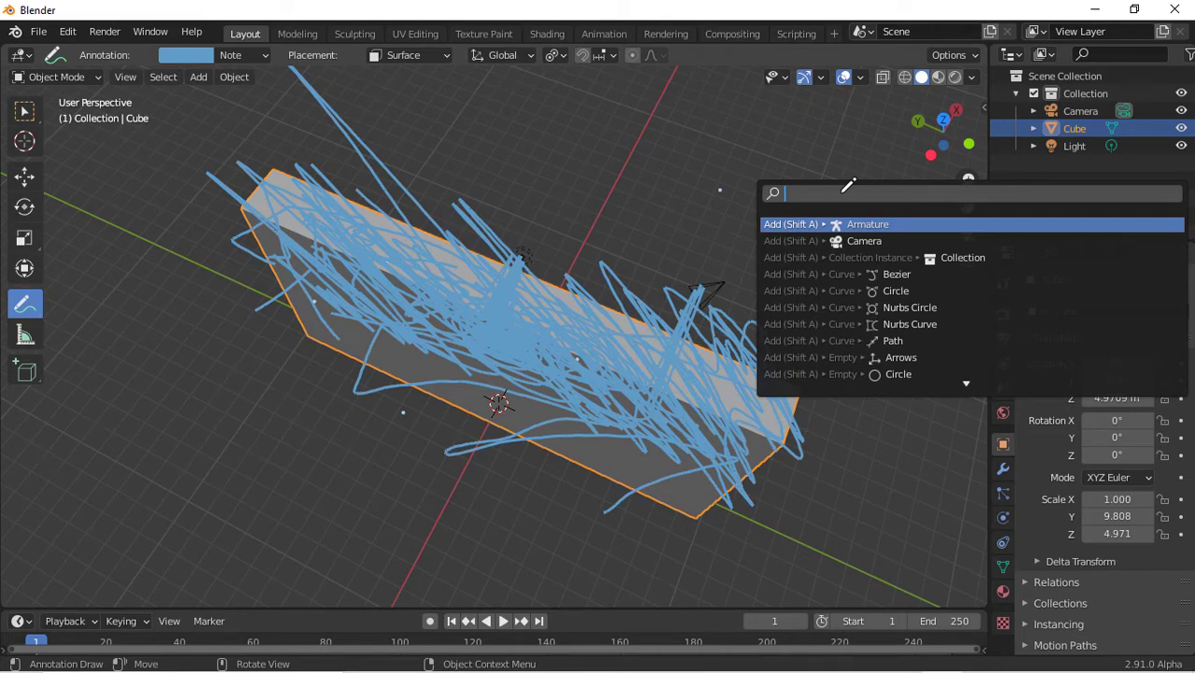
text(cell)
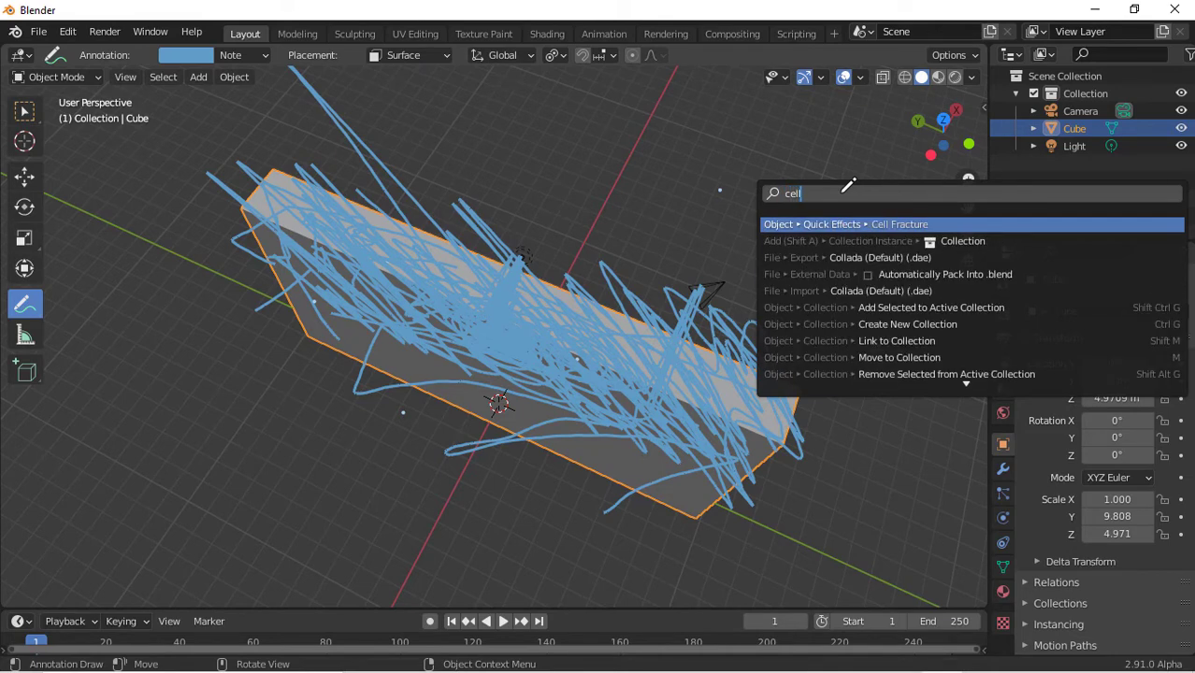
key(Return)
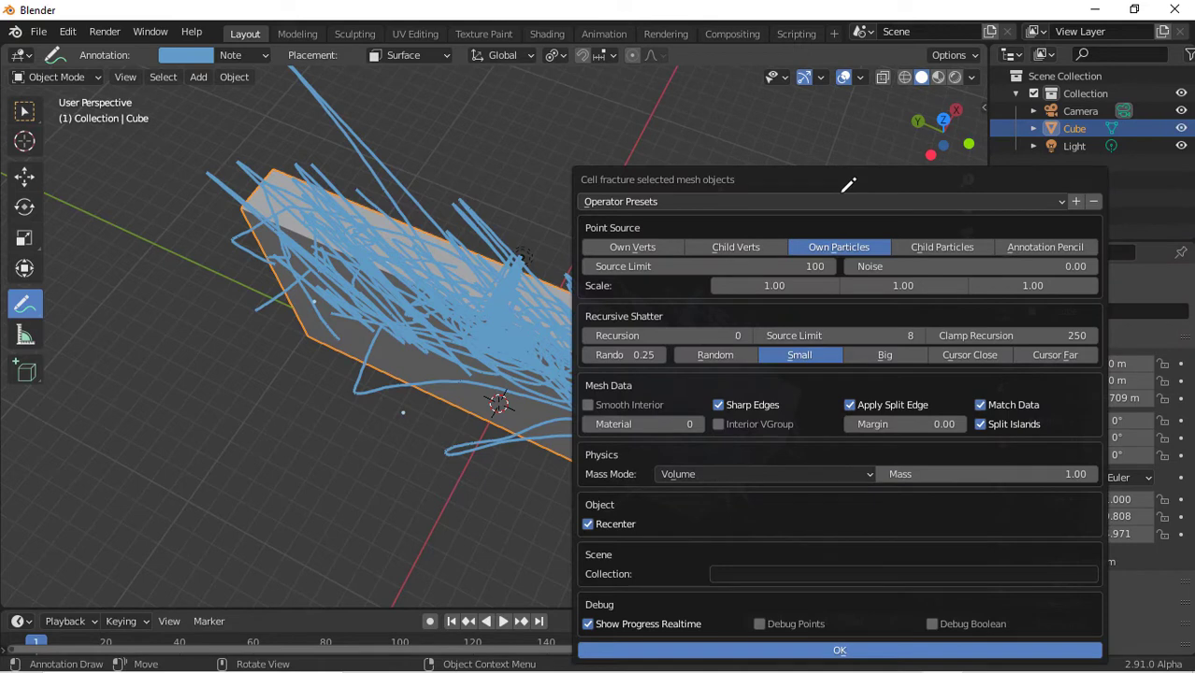
click(1033, 249)
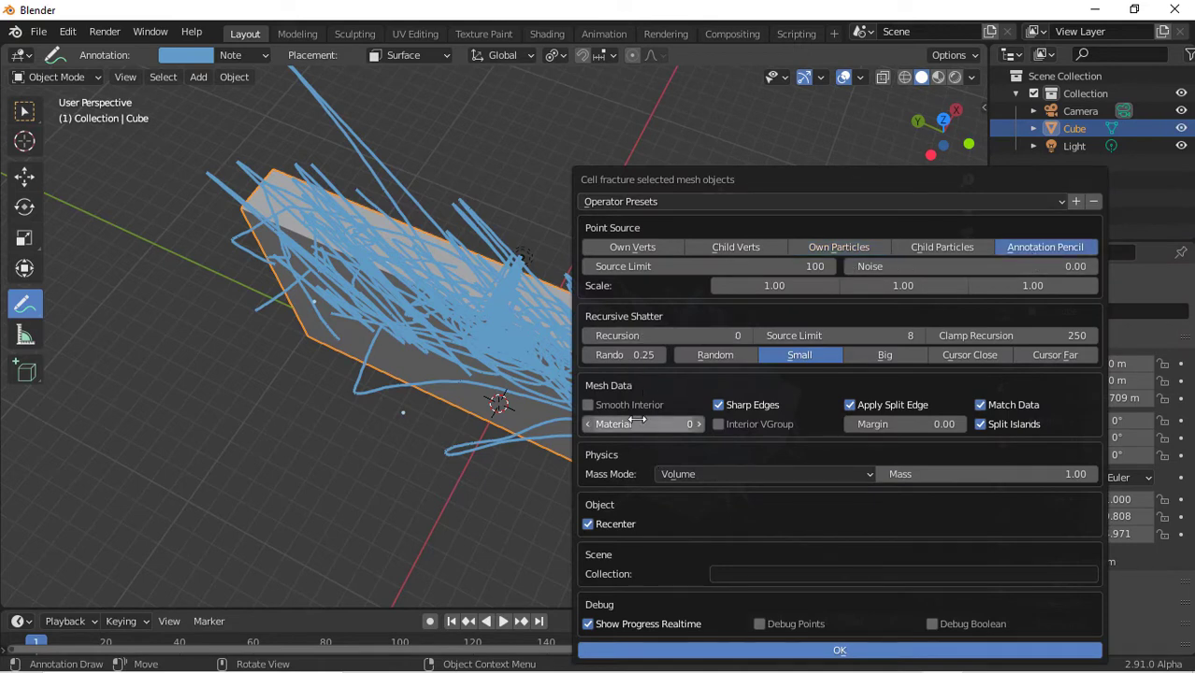
Set the fracture collection to peices and the source limit to 200, then apply Cell Fracture
click(782, 574)
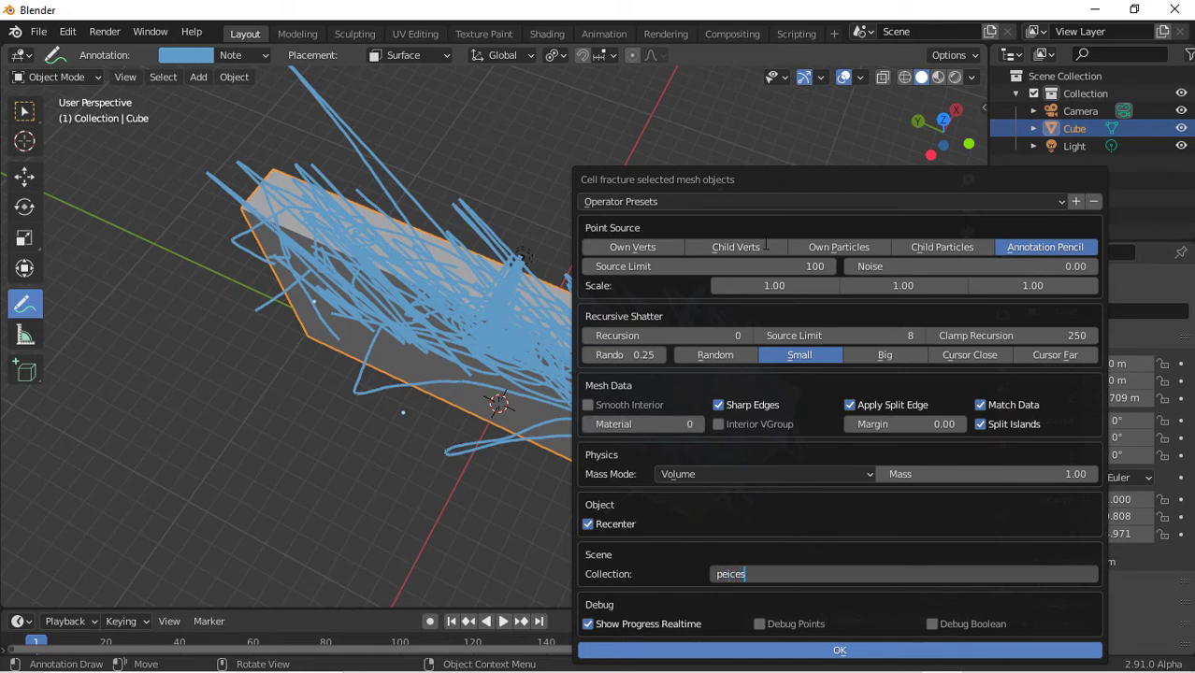
key(Return)
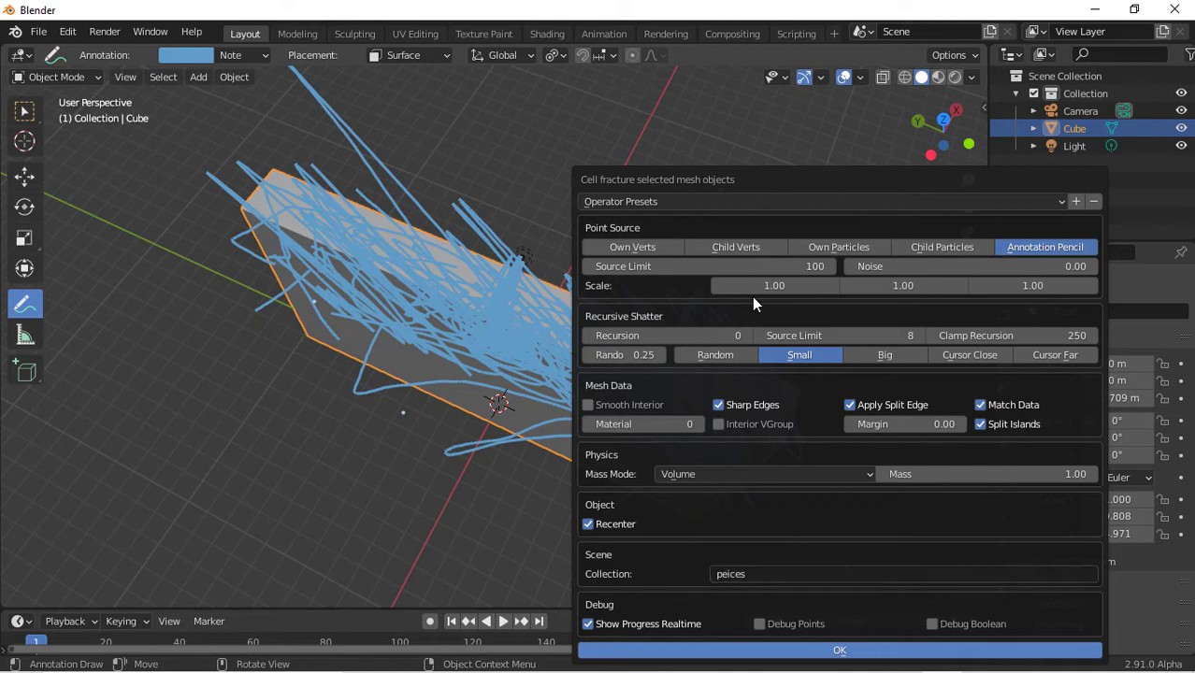
click(712, 263)
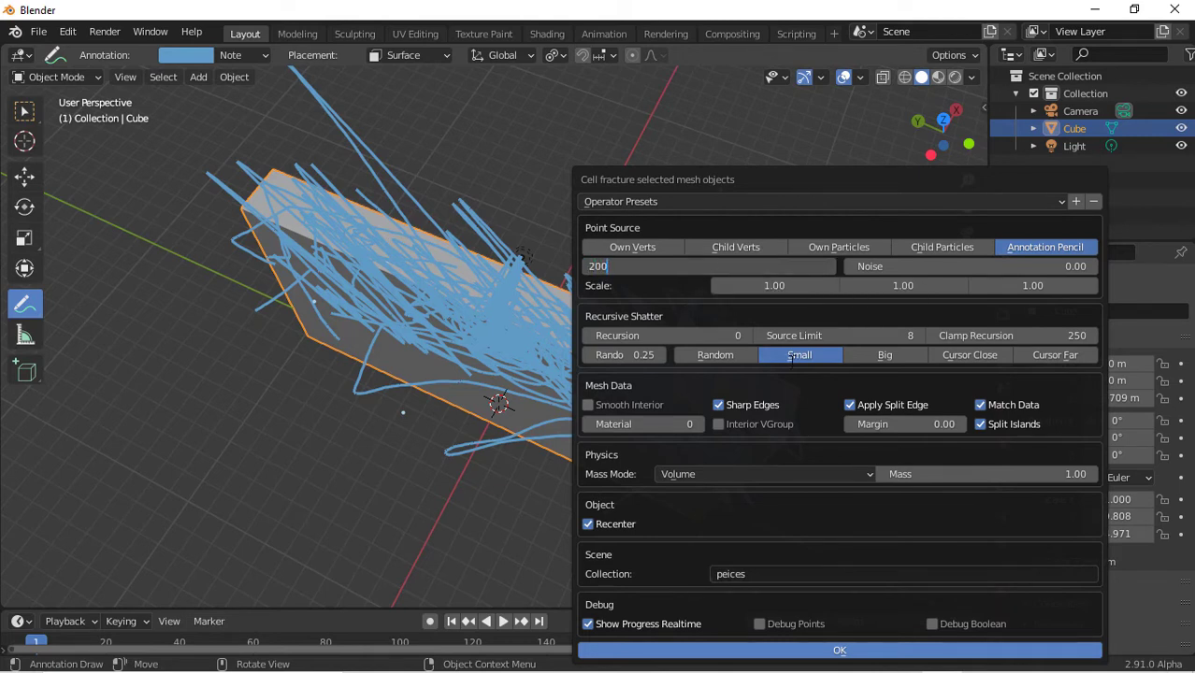
key(Return)
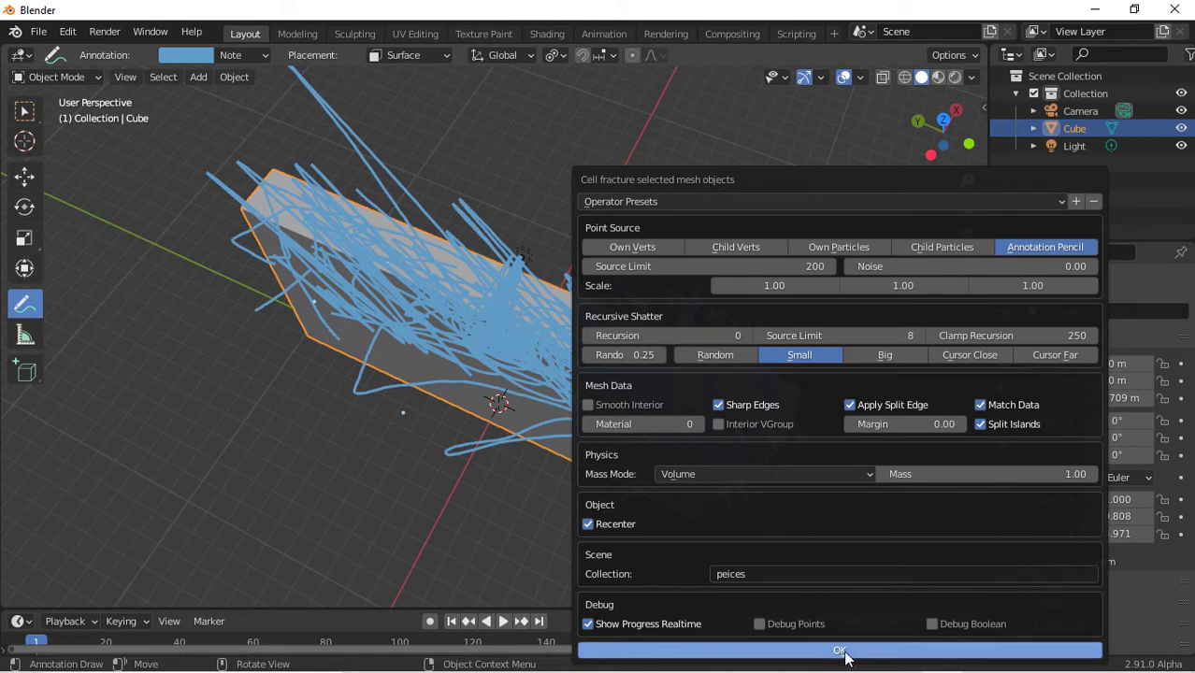
key(Return)
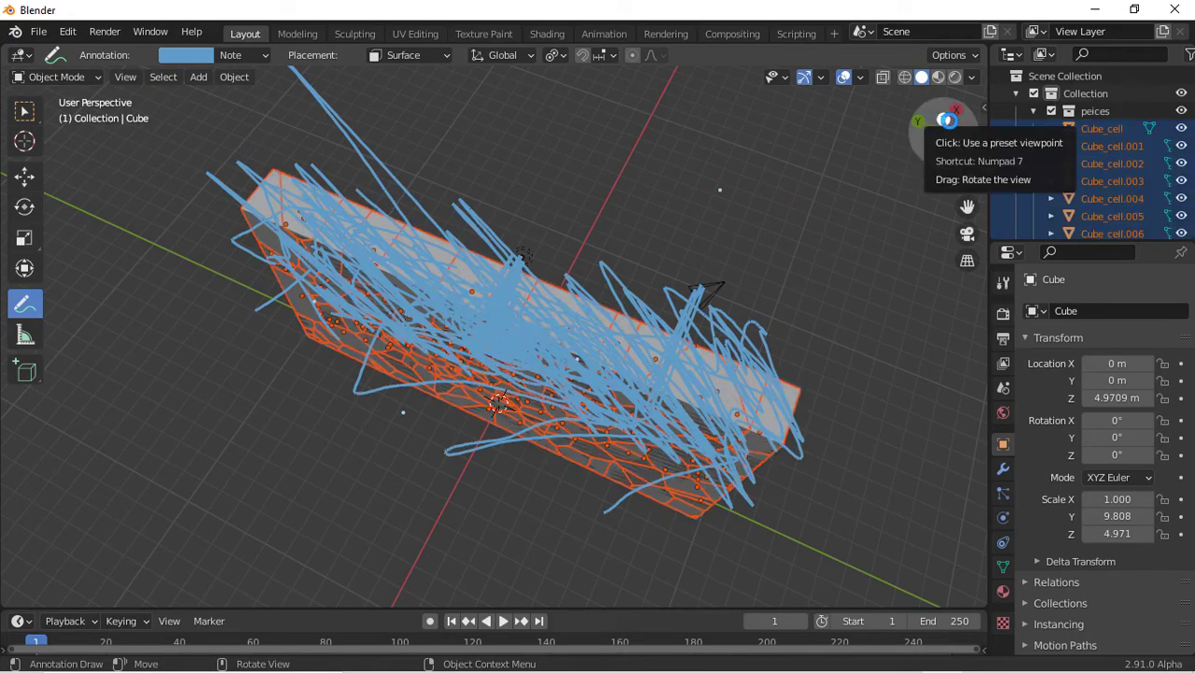
Collapse the peices collection and hide the original Cube wall object
drag(946, 120, 898, 150)
drag(493, 269, 488, 452)
drag(944, 132, 944, 86)
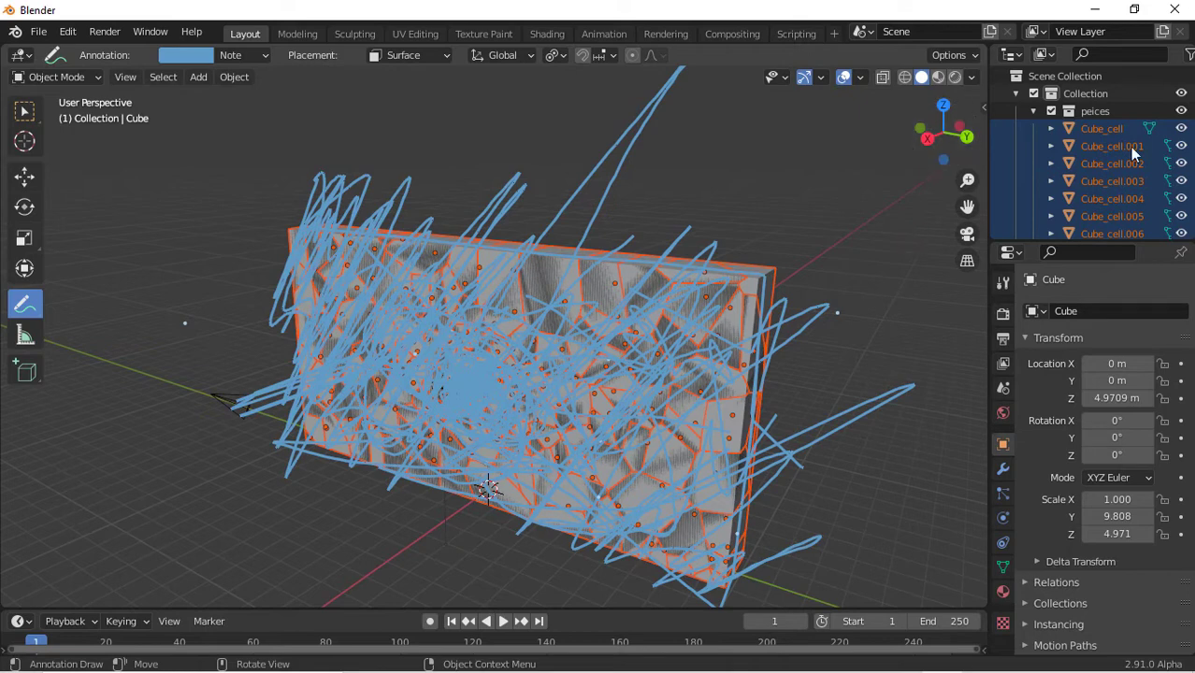
click(1033, 110)
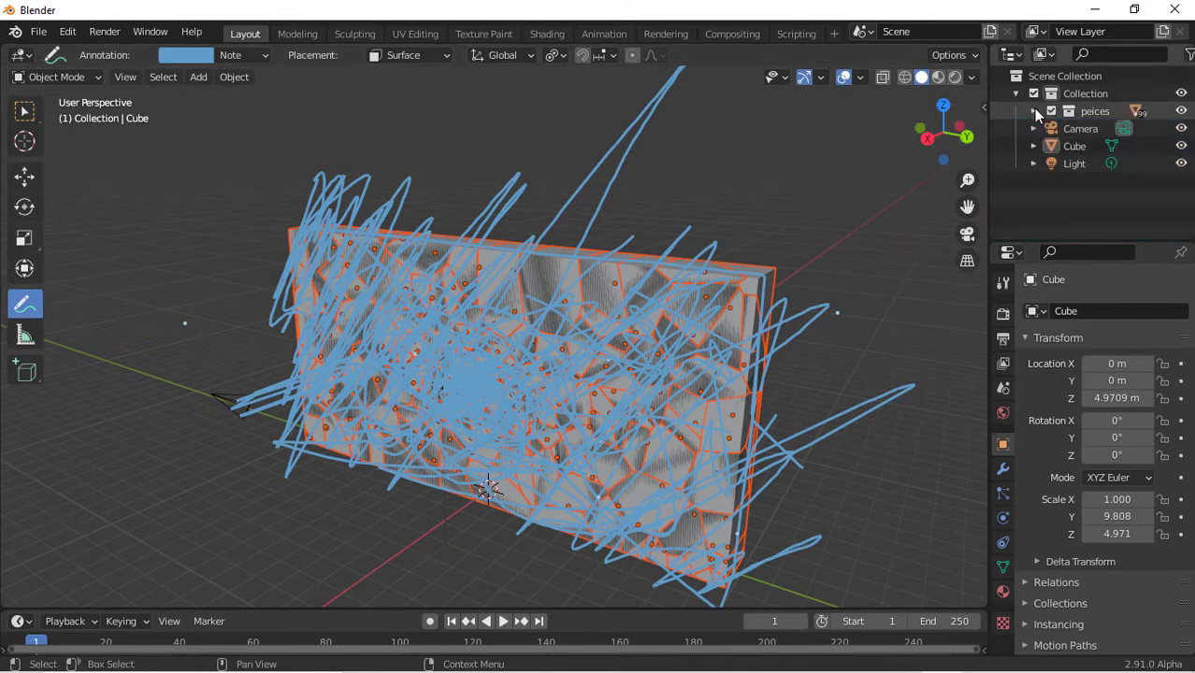
click(1074, 146)
click(1181, 146)
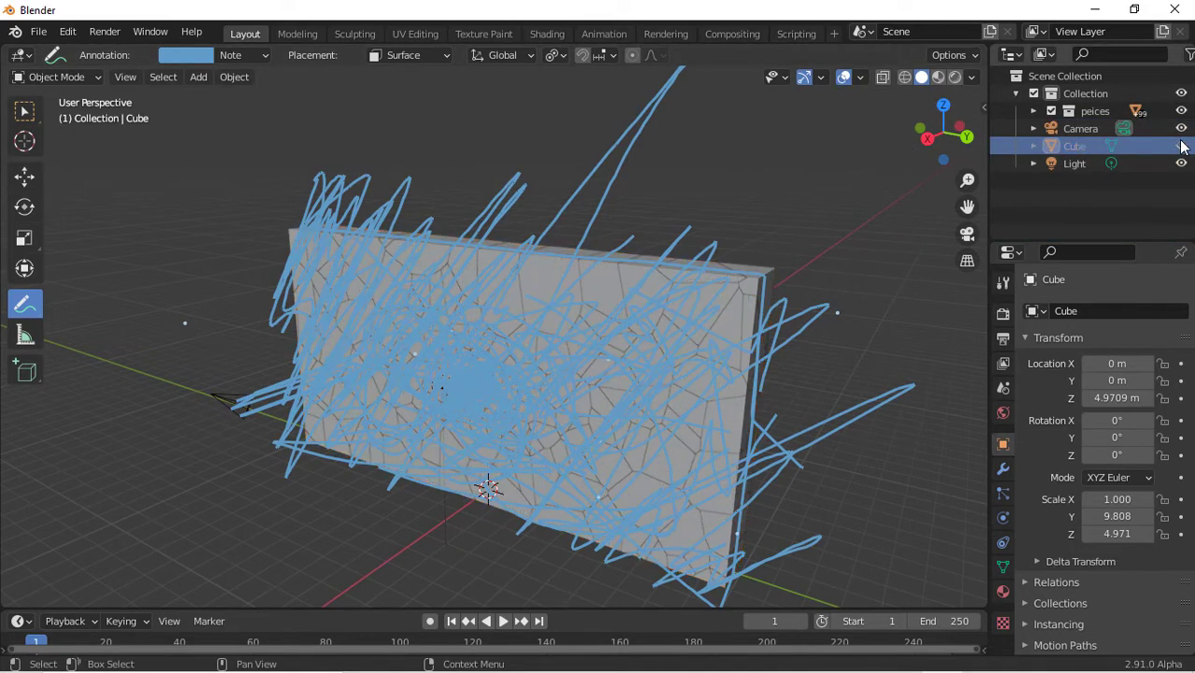
Delete the Note annotation layer to remove all annotation strokes
drag(948, 140, 930, 140)
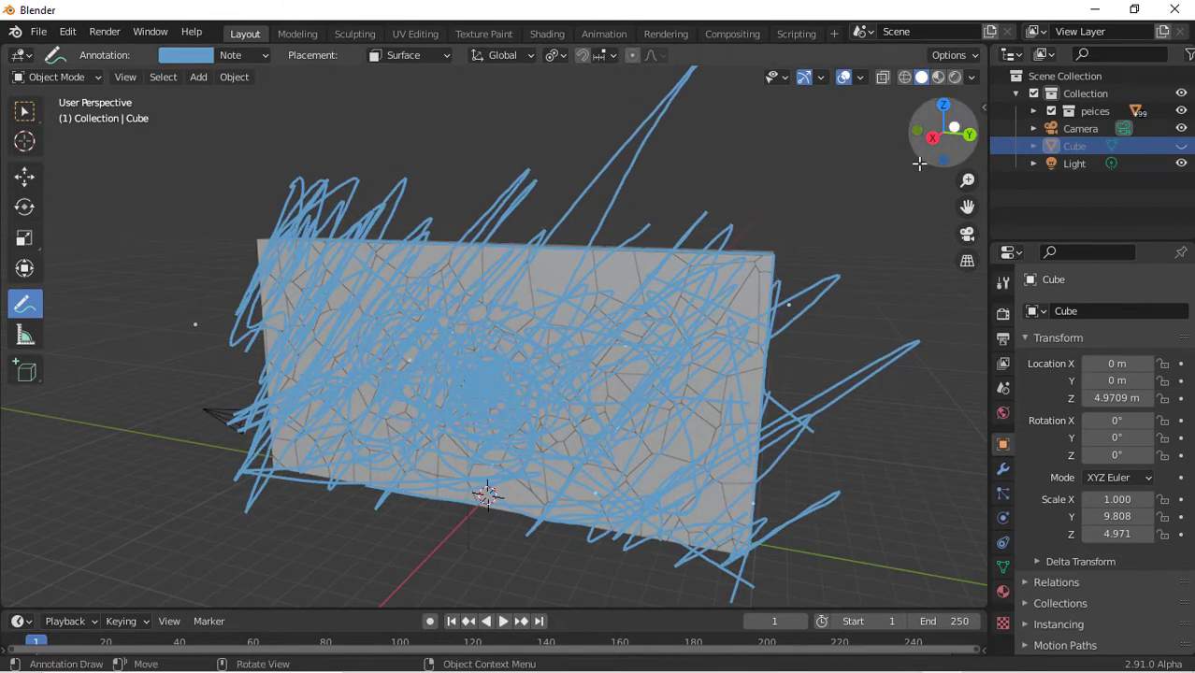
drag(946, 127, 924, 138)
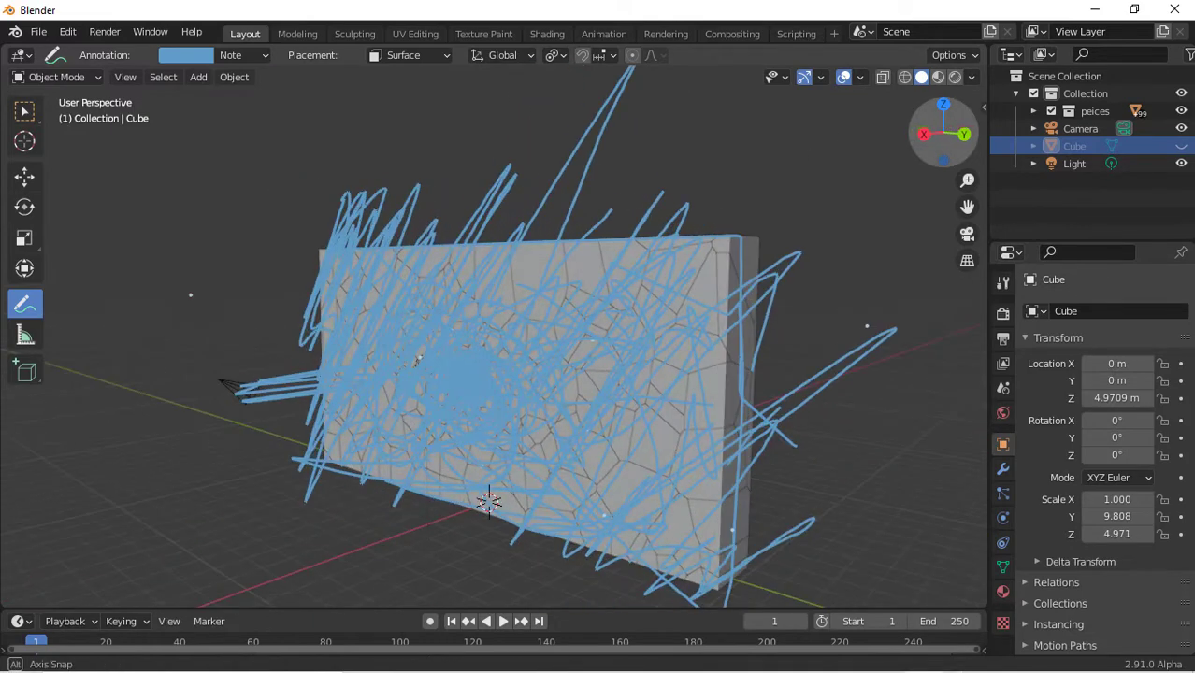
click(266, 52)
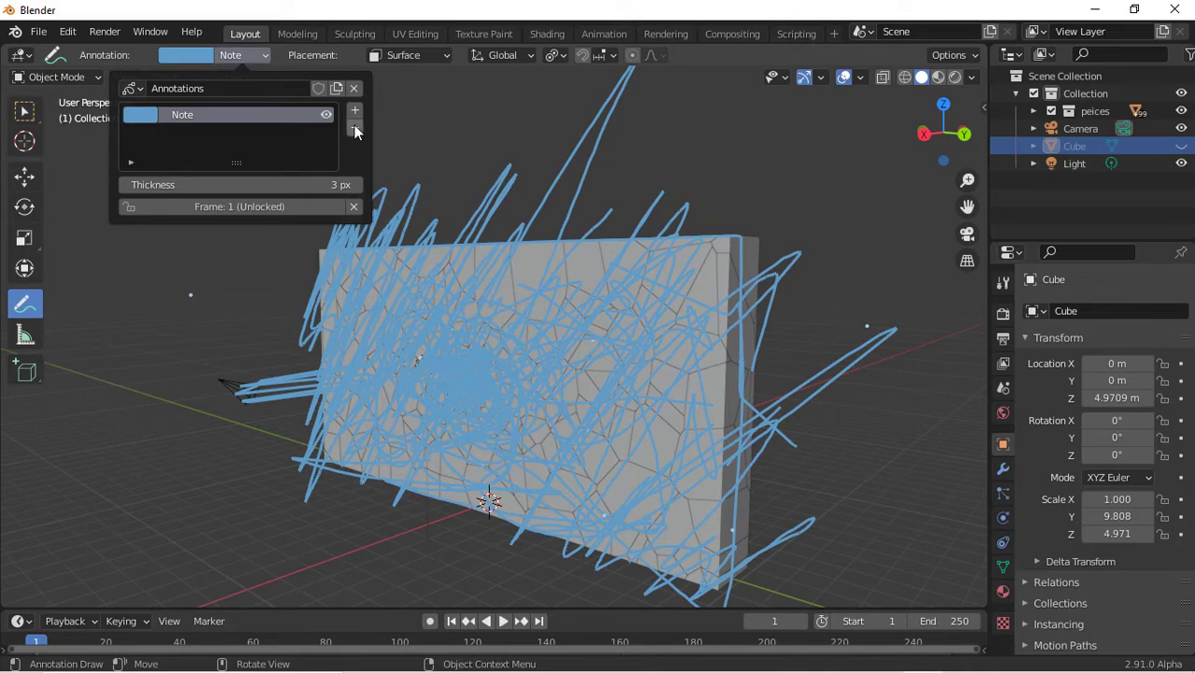
click(355, 131)
scroll(766, 309, up, 8)
scroll(765, 309, down, 6)
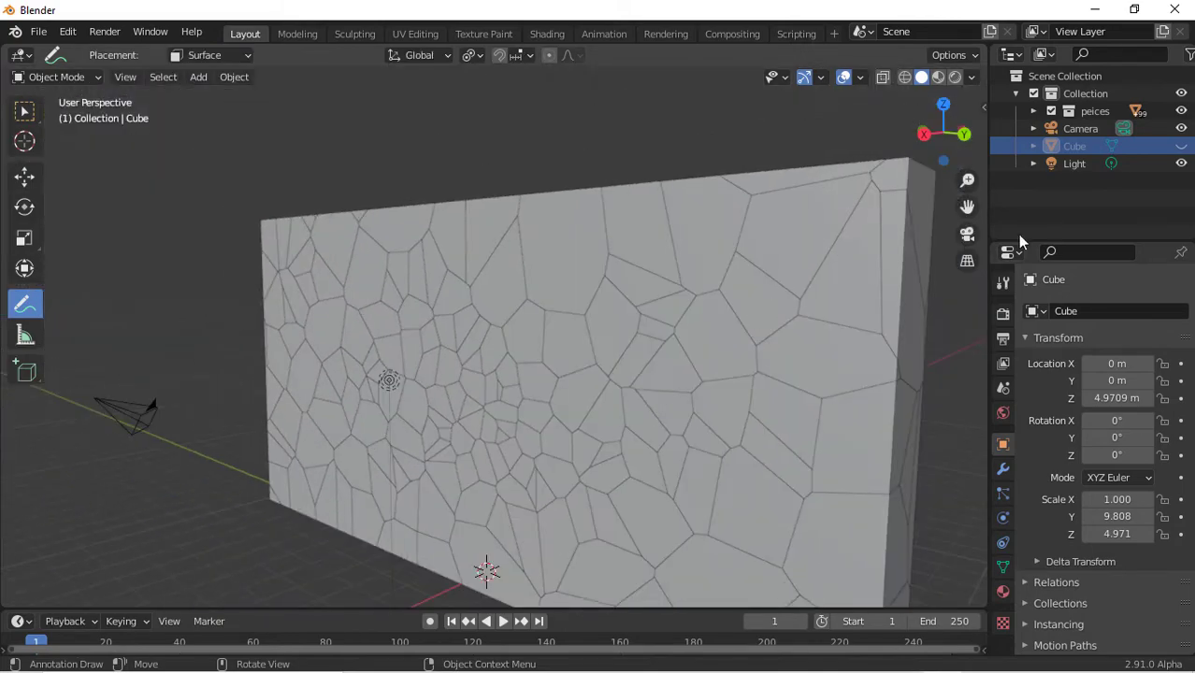
Switch to the Select Box tool and add a new cube mesh, viewing it from the top
drag(945, 131, 621, 422)
scroll(623, 418, down, 2)
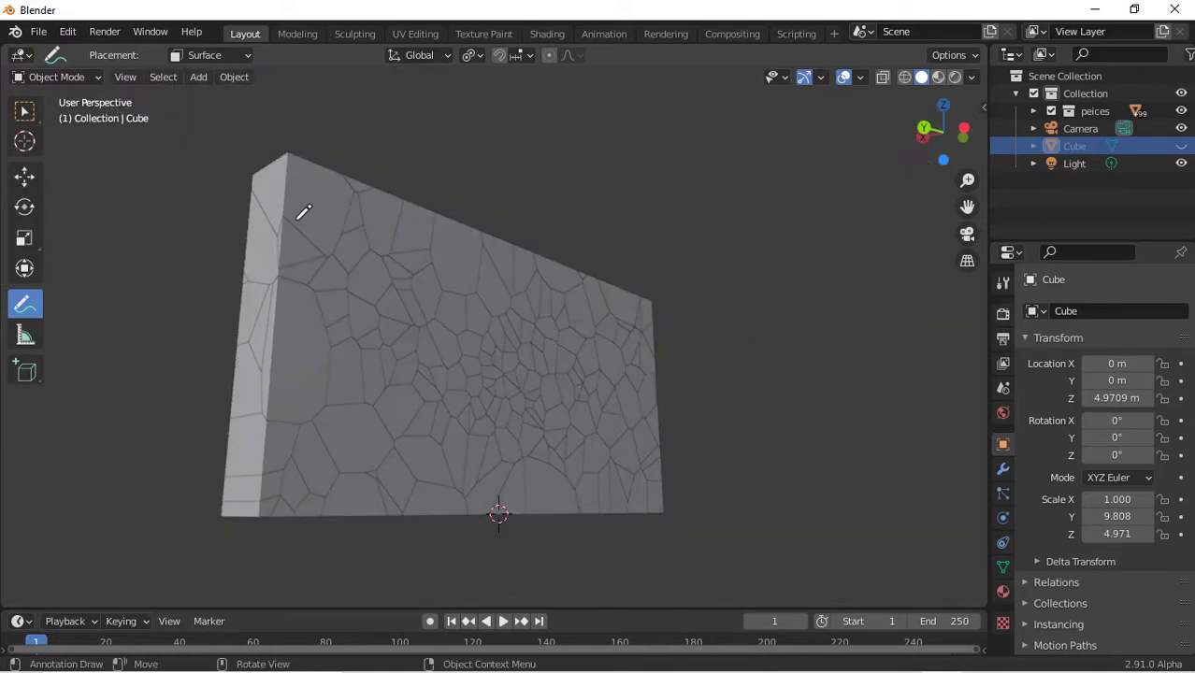
click(25, 112)
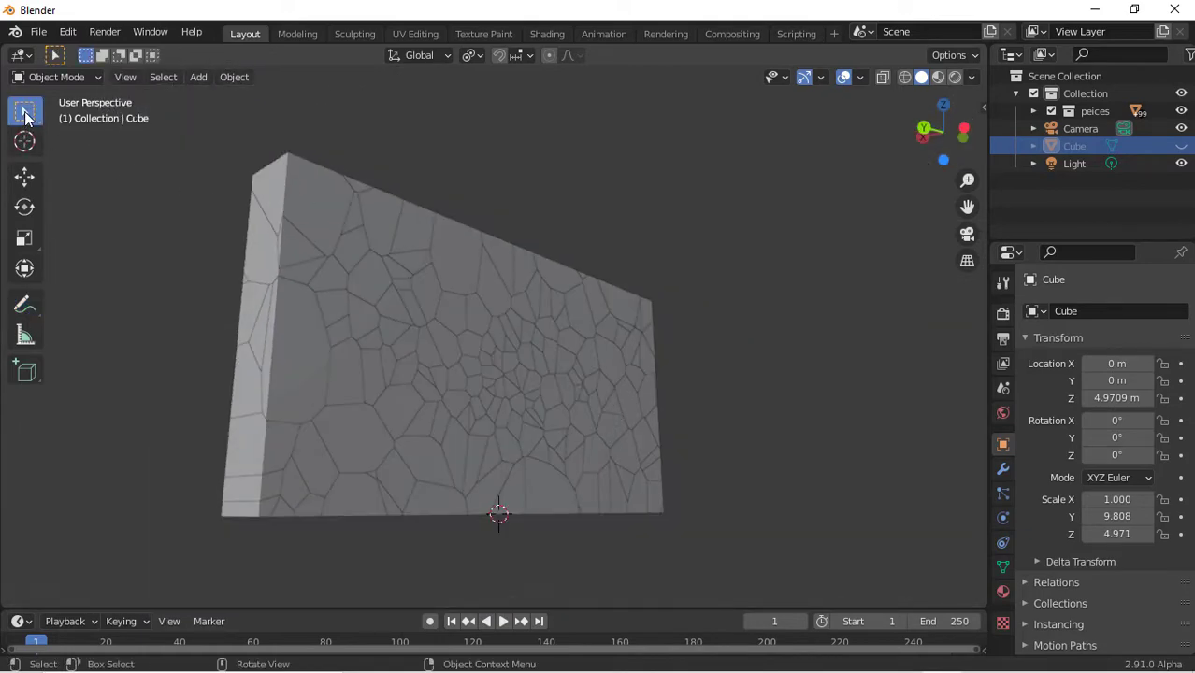
key(shift+a)
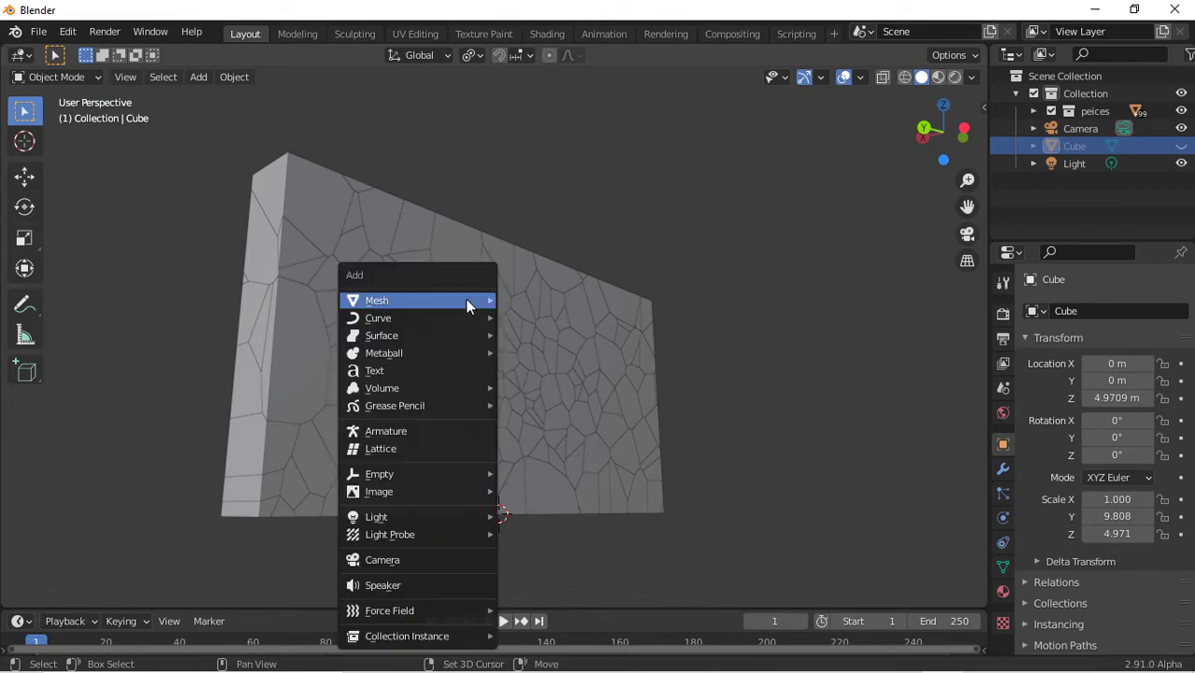
mouse_move(466, 299)
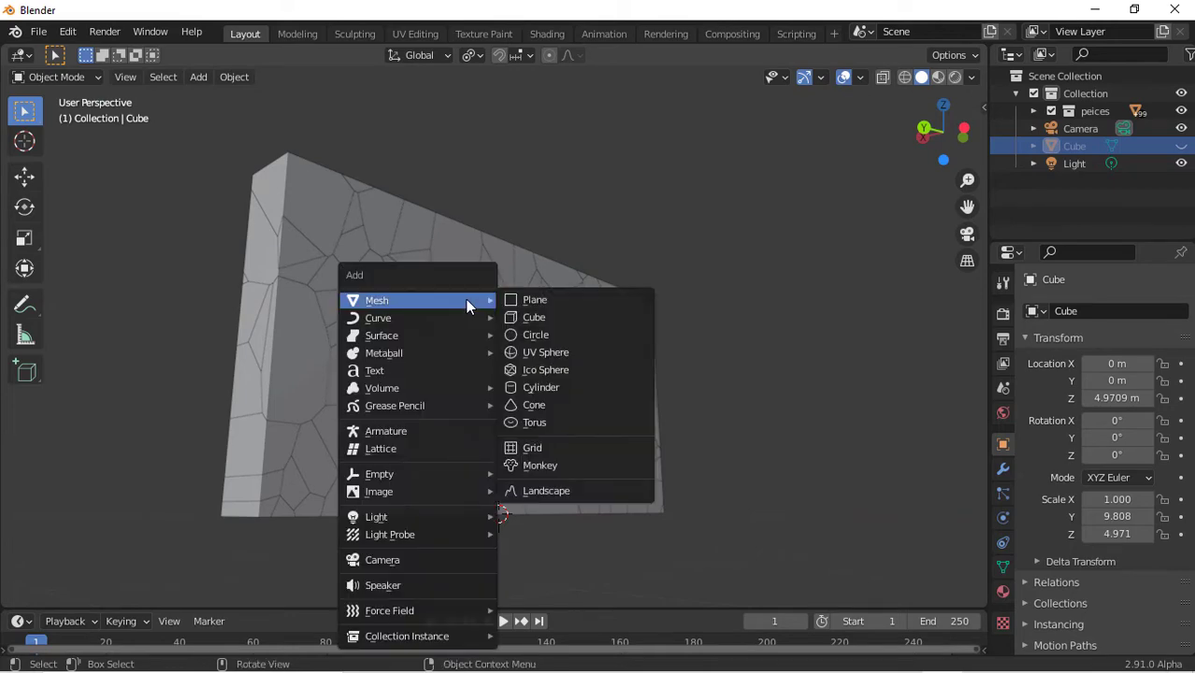
click(524, 318)
key(KP_7)
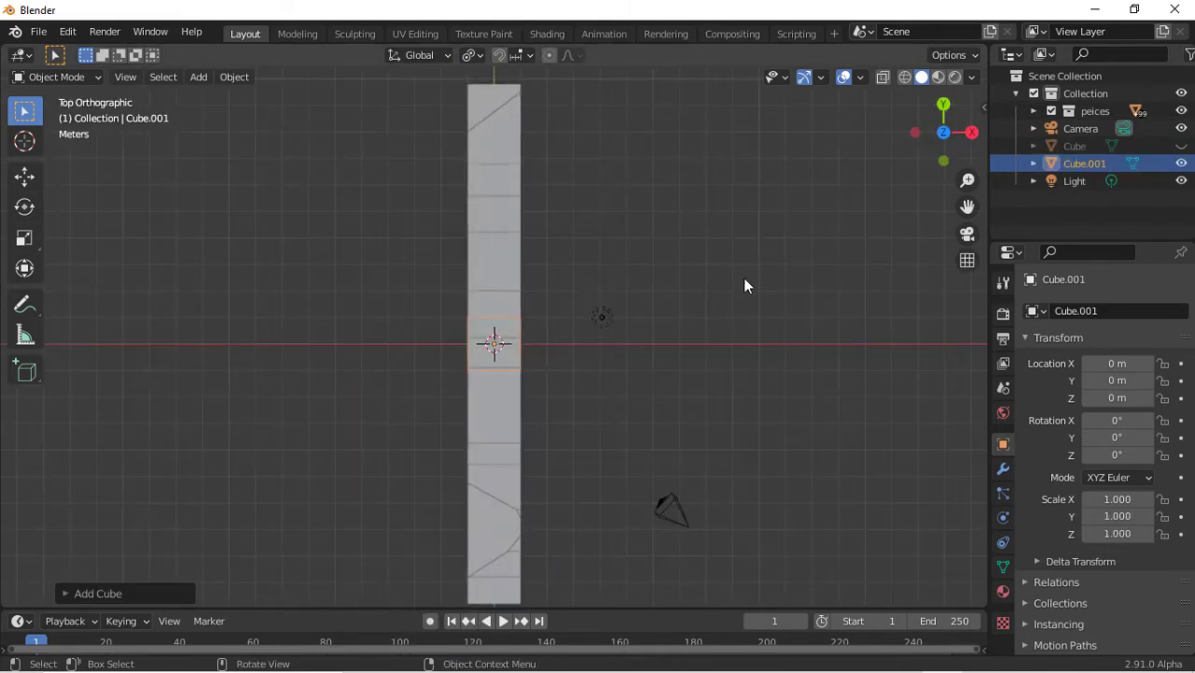
Scale the new cube uniformly along X and Y to about 56 to form a large floor
key(s)
key(shift+z)
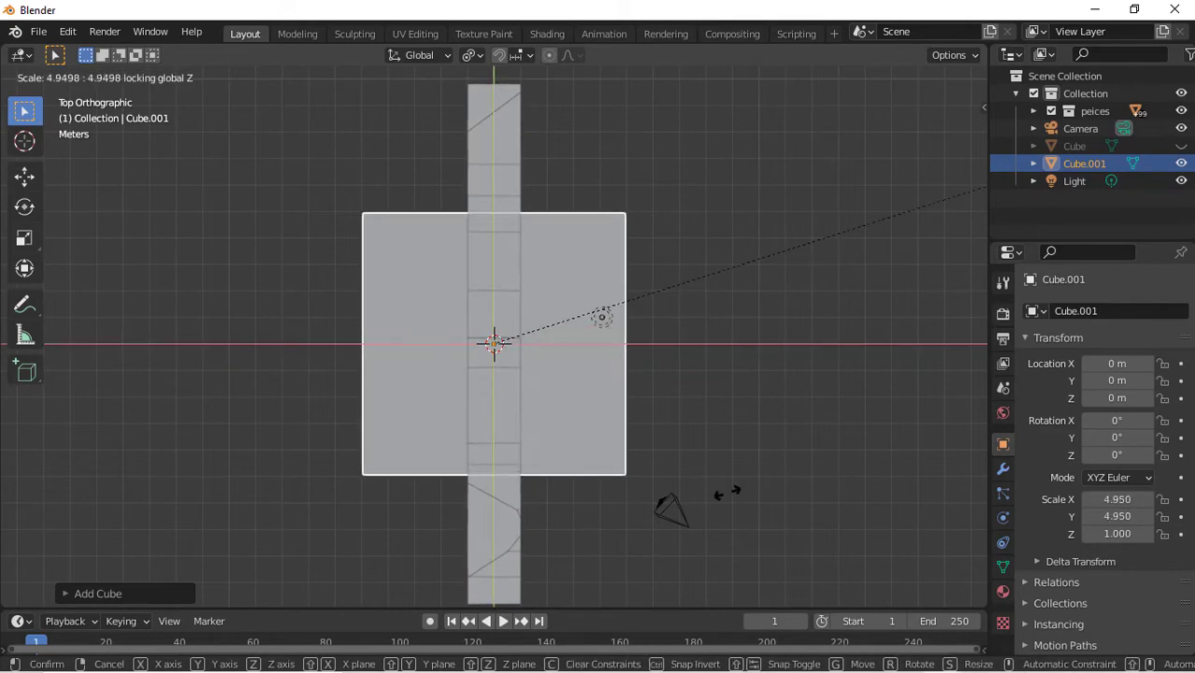
click(864, 472)
scroll(862, 426, down, 8)
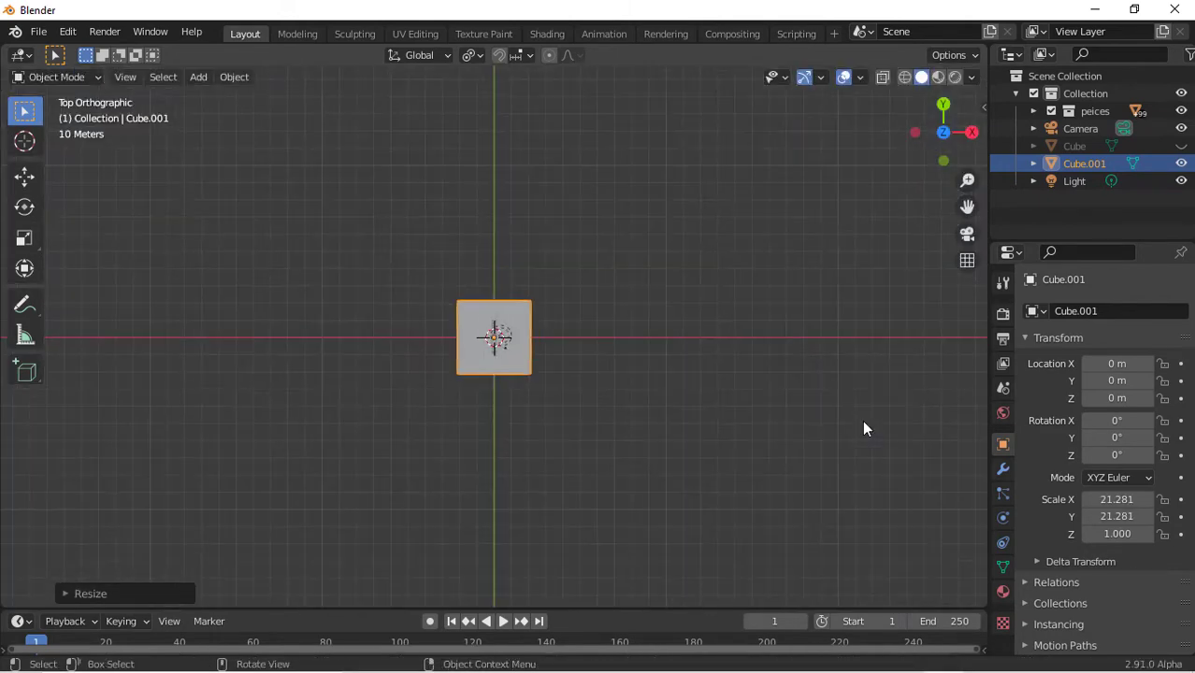
key(s)
key(shift+z)
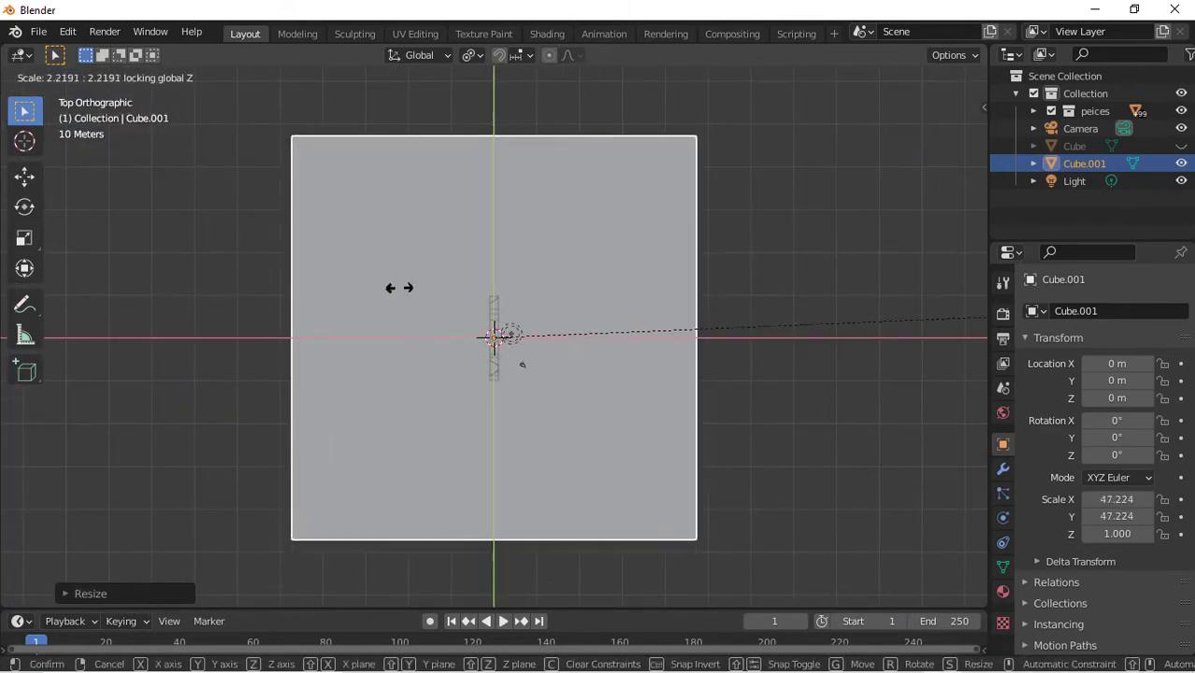
click(503, 268)
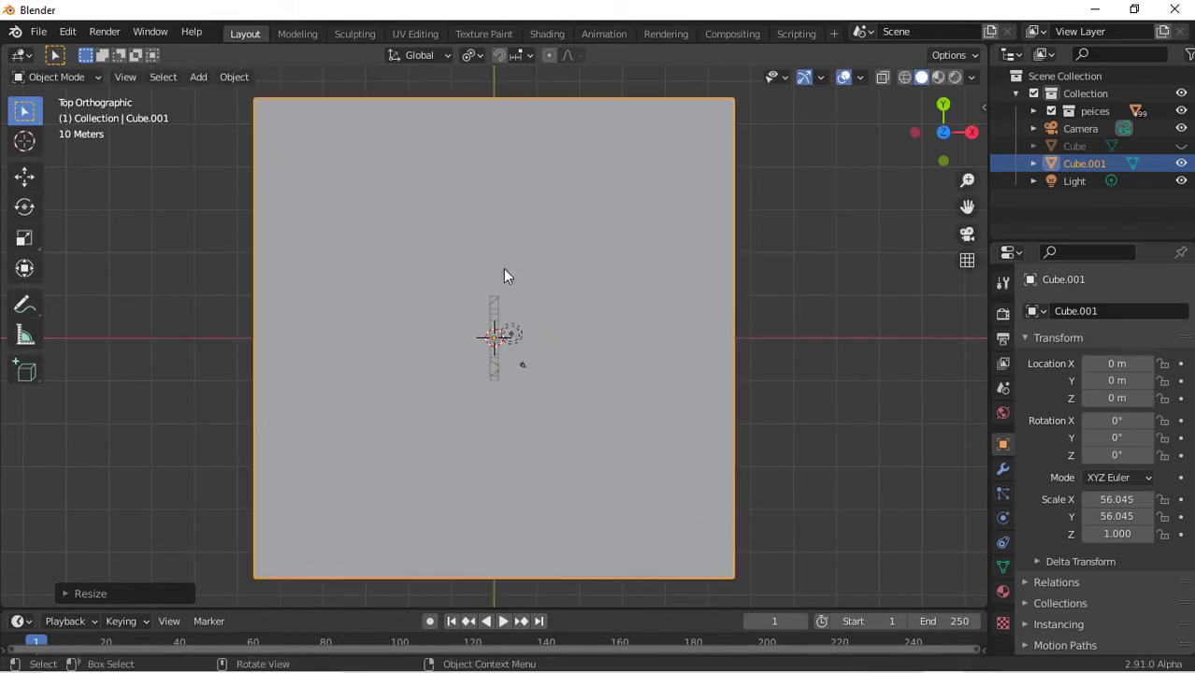
From the side view, flatten the floor cube by scaling it along Z to about 0.35
click(913, 133)
scroll(729, 334, up, 6)
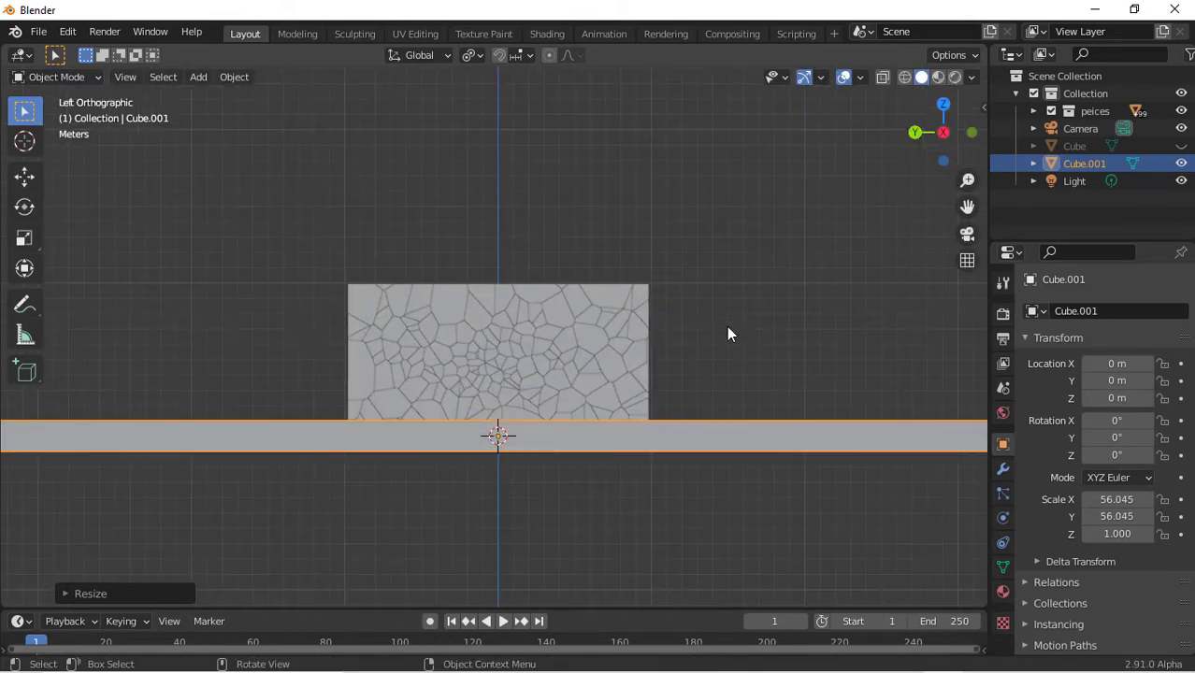
key(s)
key(z)
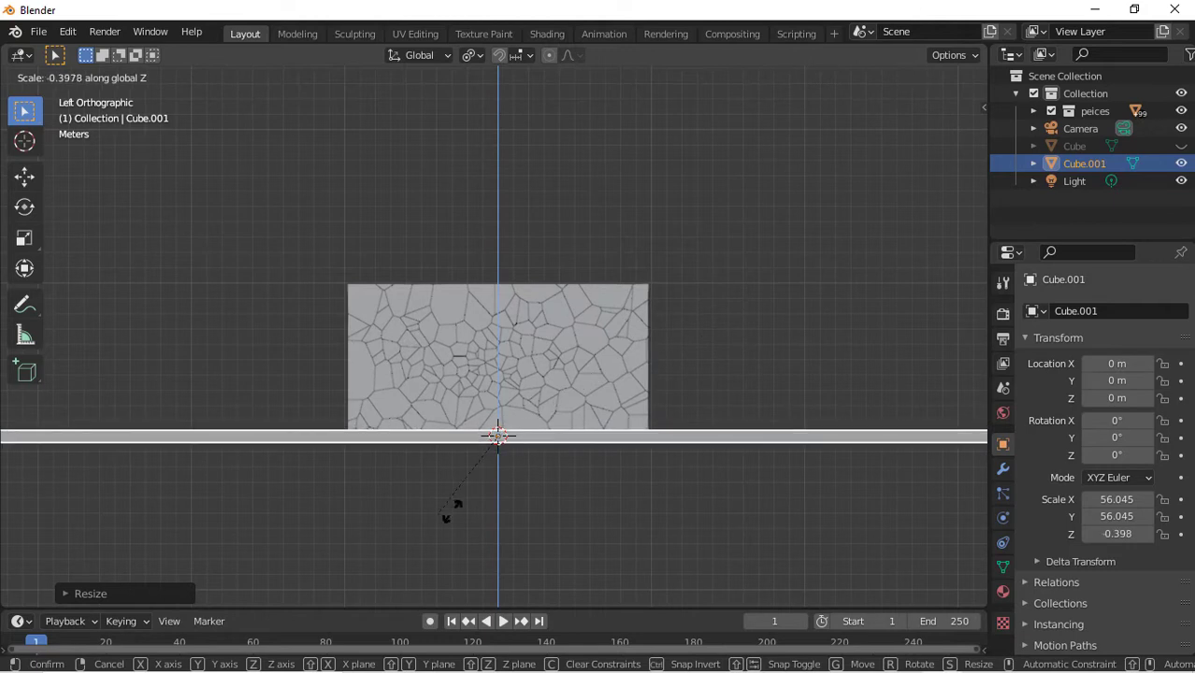
click(578, 395)
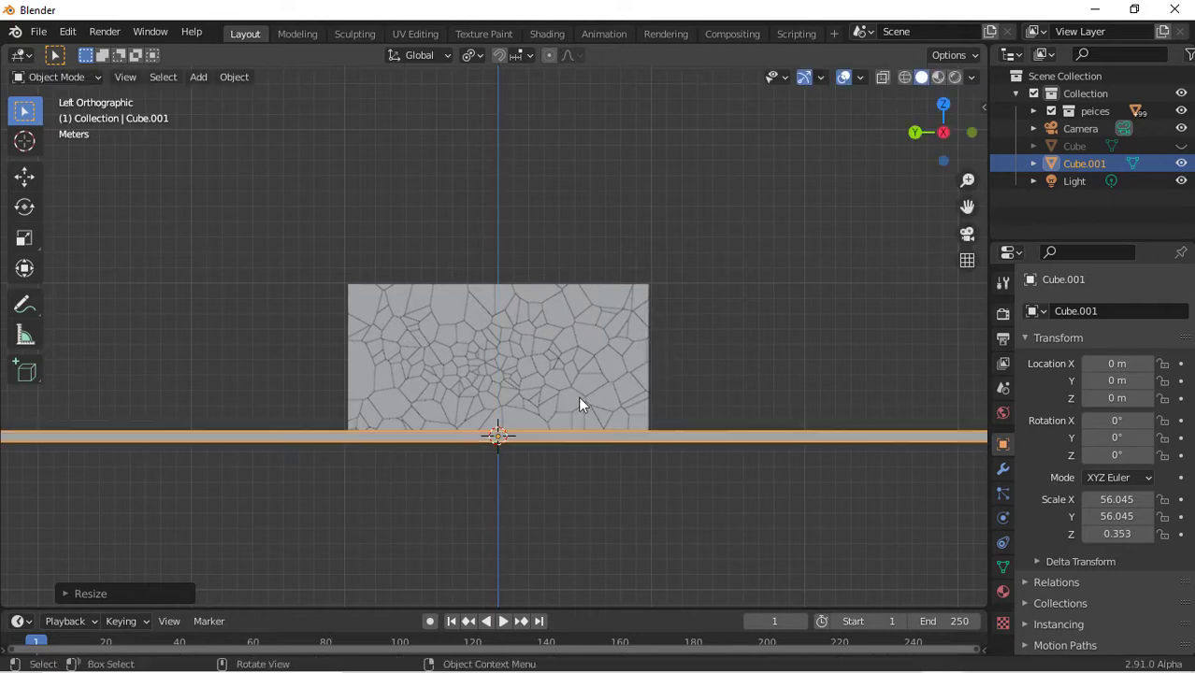
Move the floor down along Z to about -0.4 m, just below the wall
key(g)
key(z)
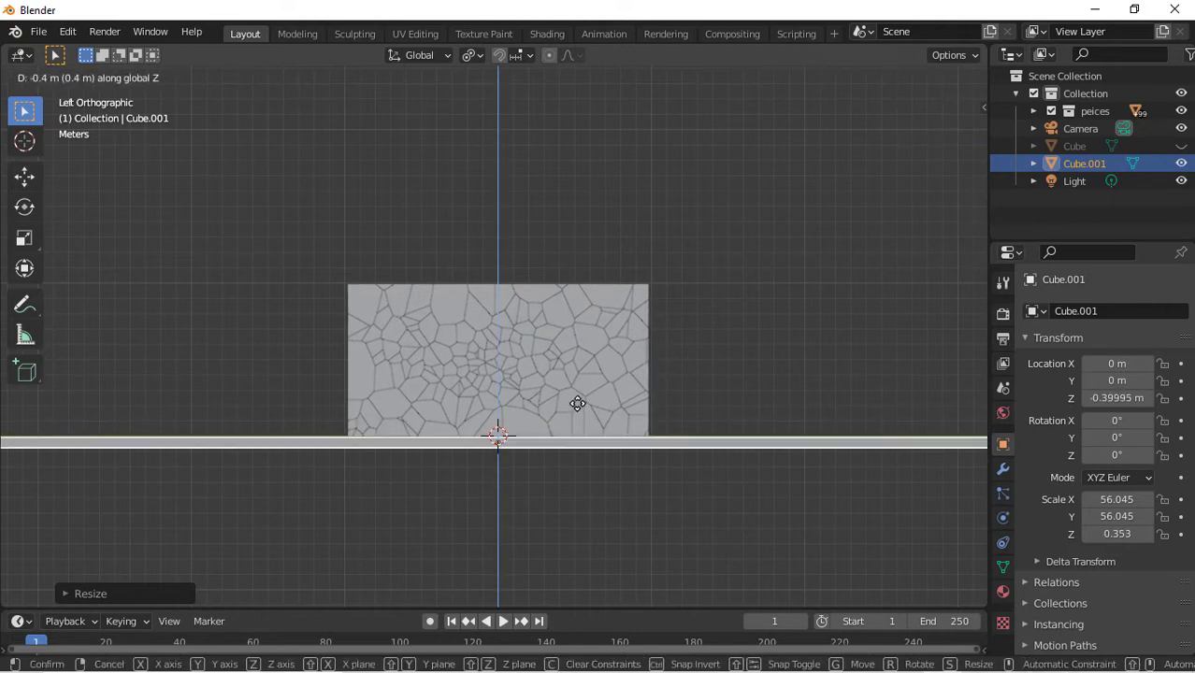
click(578, 404)
Play the animation in a perspective view to preview the scene, then rewind to the first frame
key(space)
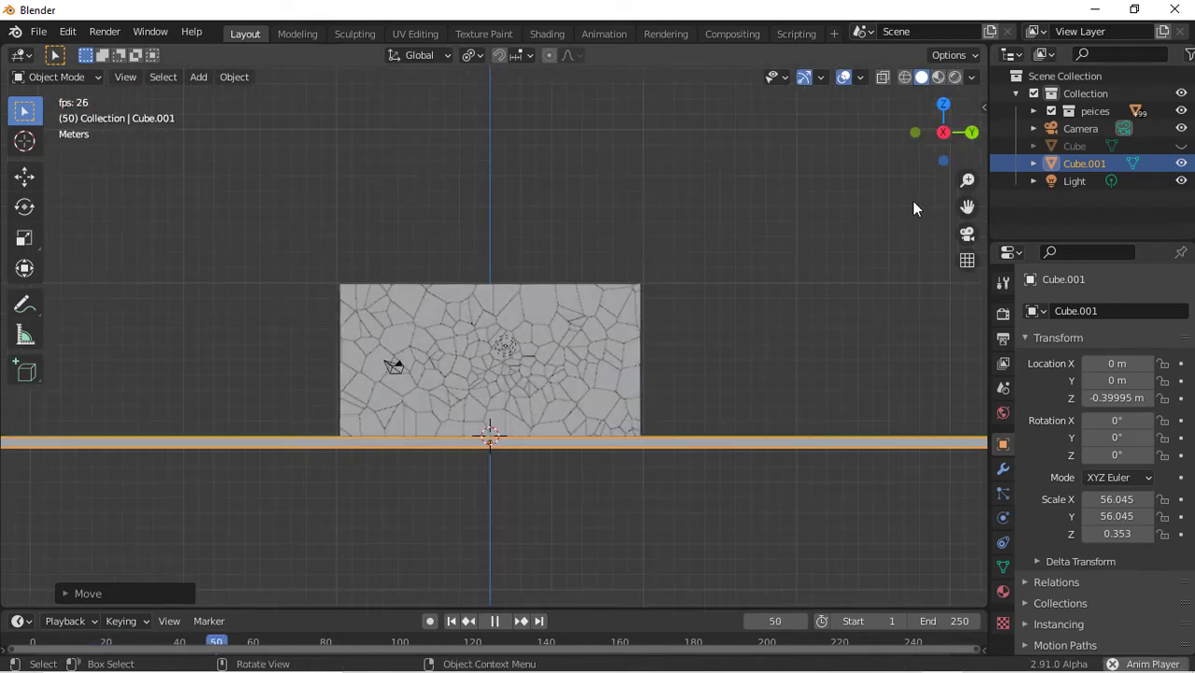
click(942, 132)
drag(941, 110, 939, 108)
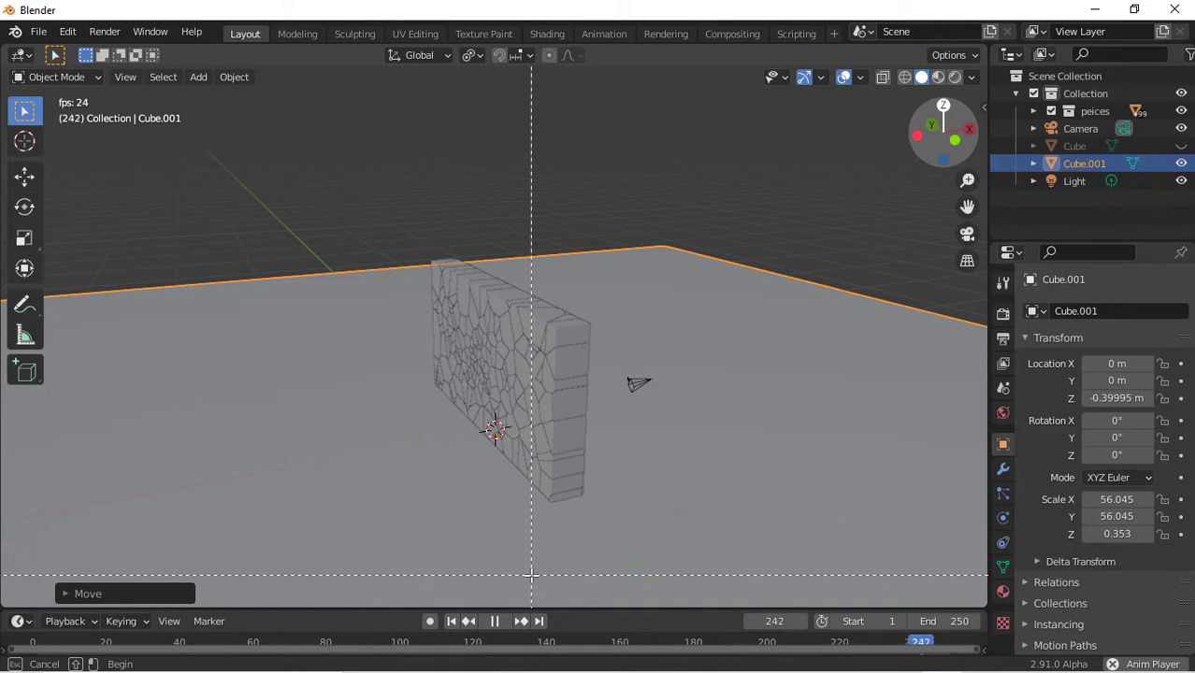
click(493, 620)
key(space)
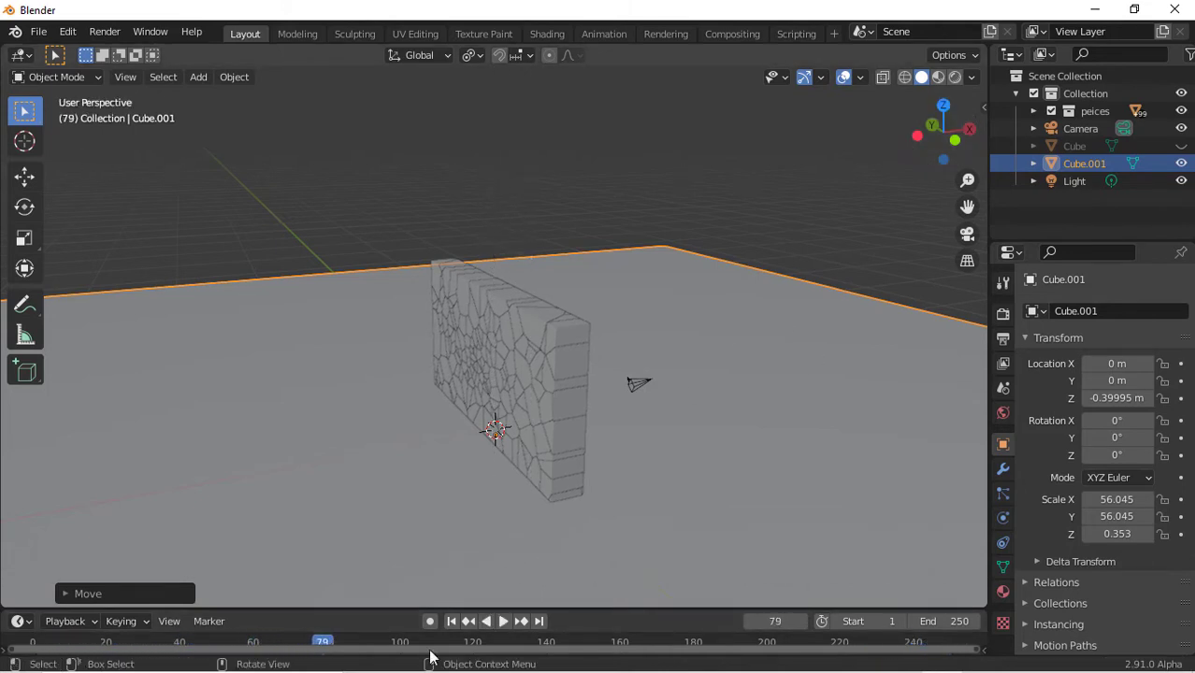
click(452, 622)
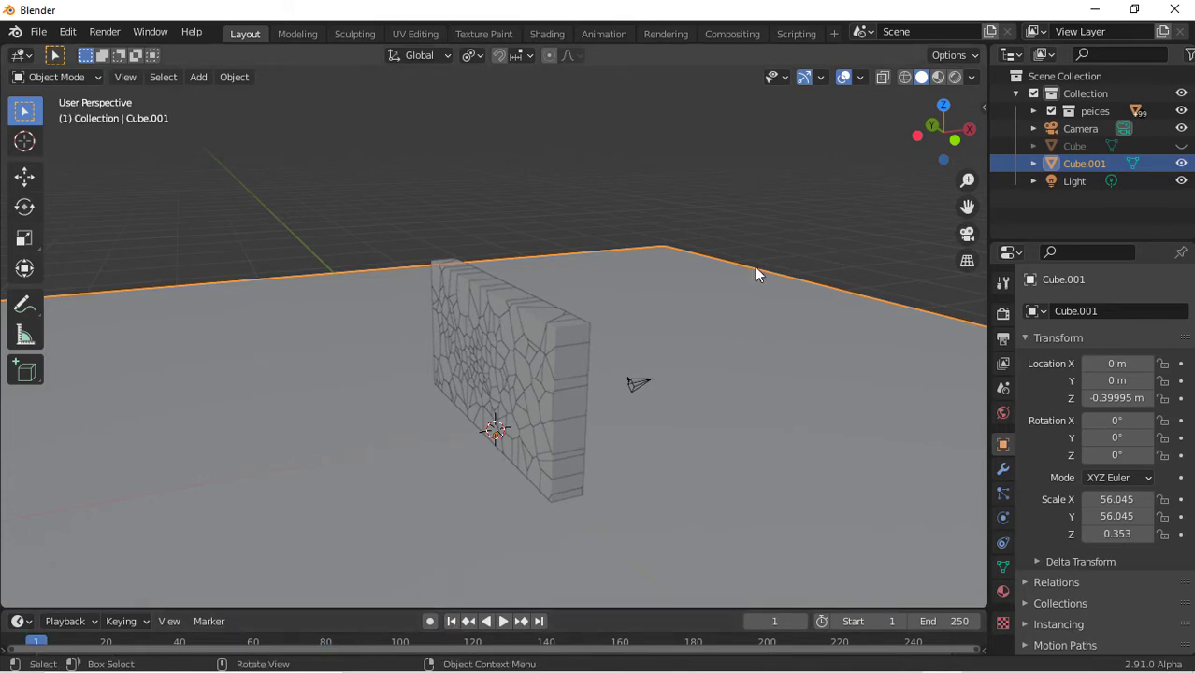
From the top view, select one wall piece near the top edge and enable Rigid Body physics for it
click(944, 104)
drag(380, 148, 514, 539)
scroll(588, 499, down, 8)
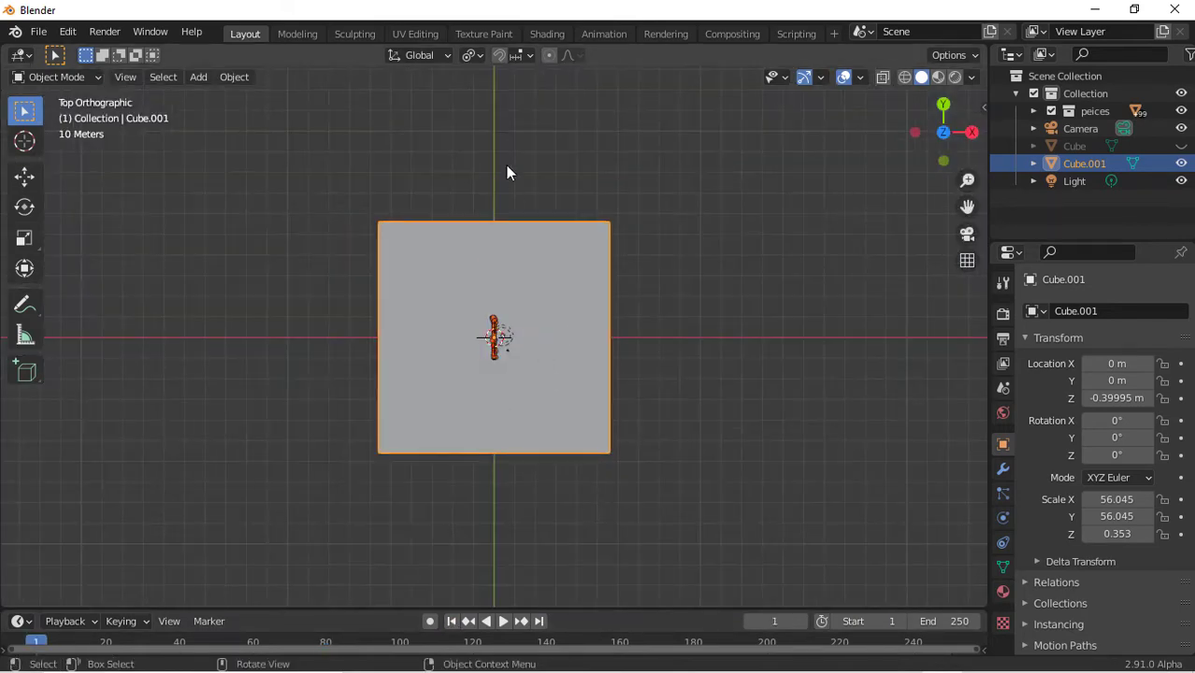
scroll(539, 396, up, 15)
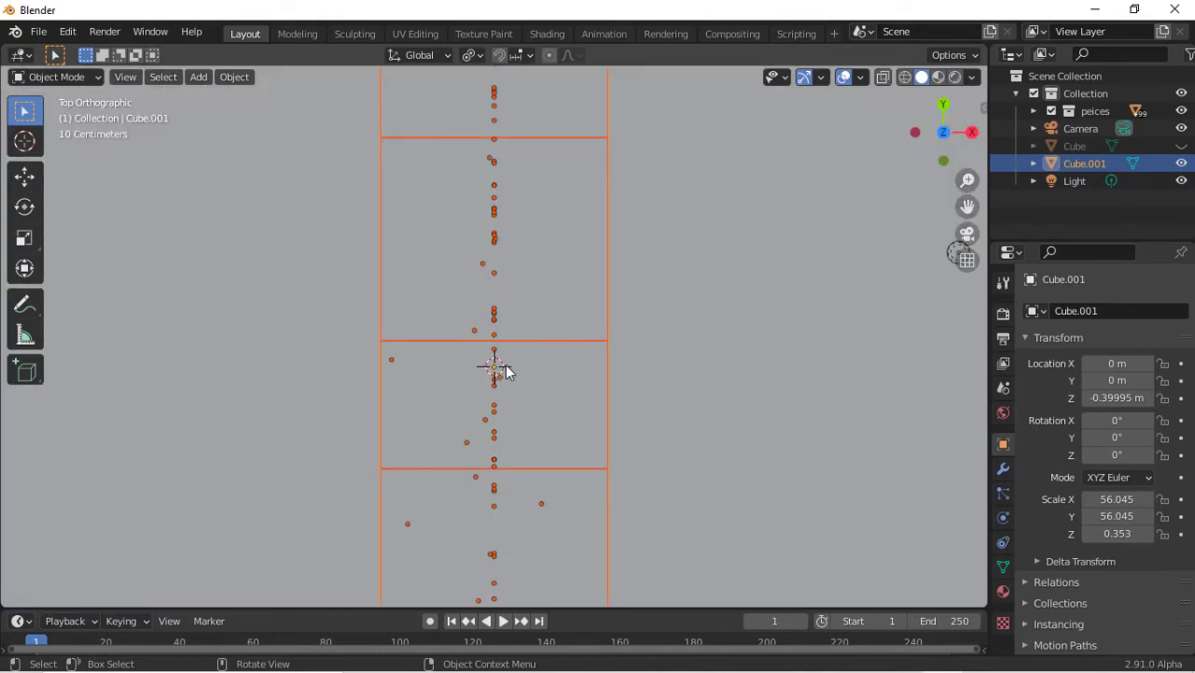
click(505, 372)
scroll(505, 373, down, 10)
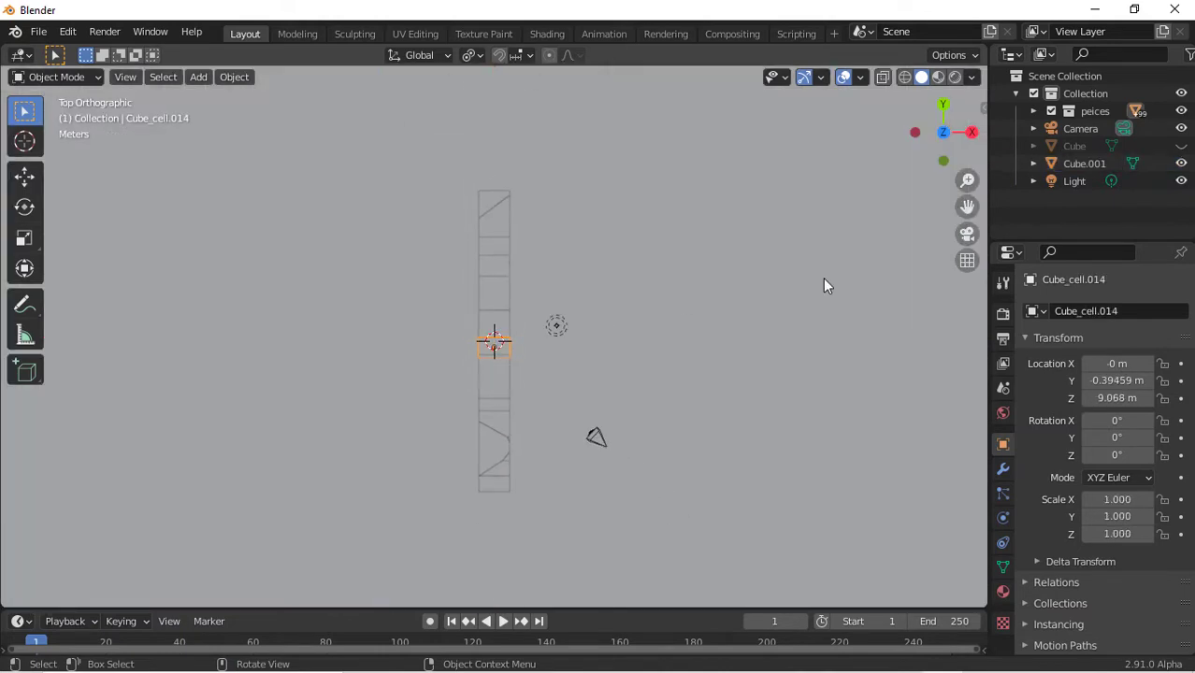
click(1004, 517)
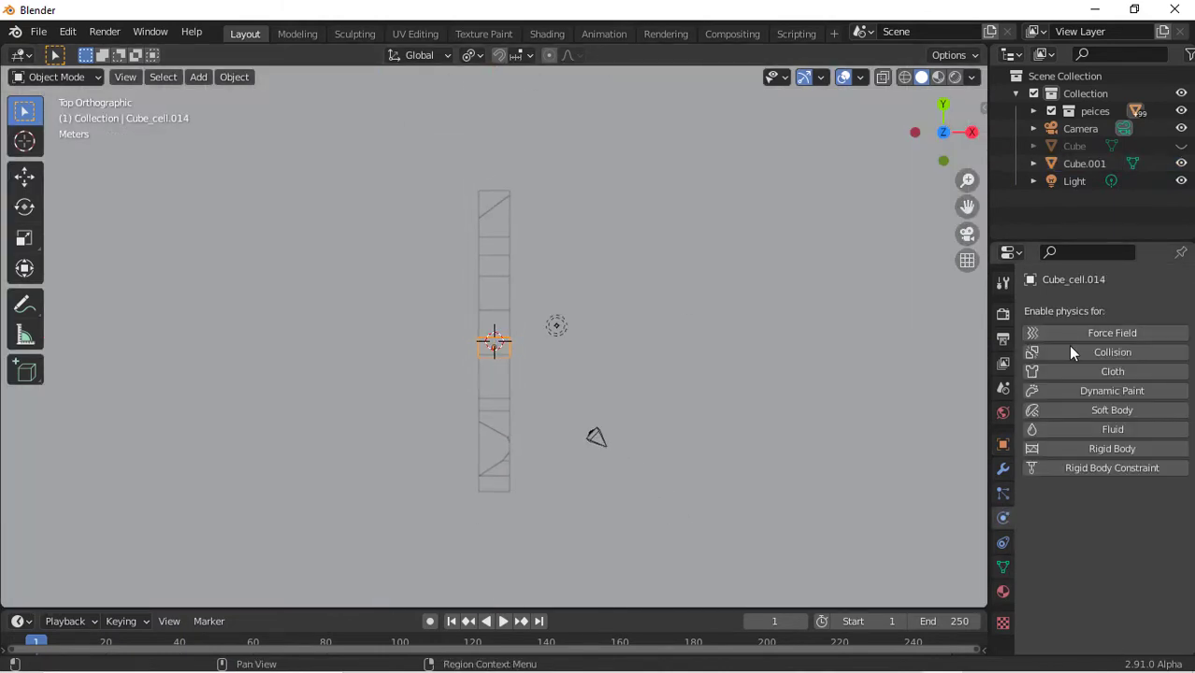
click(1130, 453)
Play the animation to preview the piece's fall, then rewind to the first frame
drag(956, 131, 1164, 5)
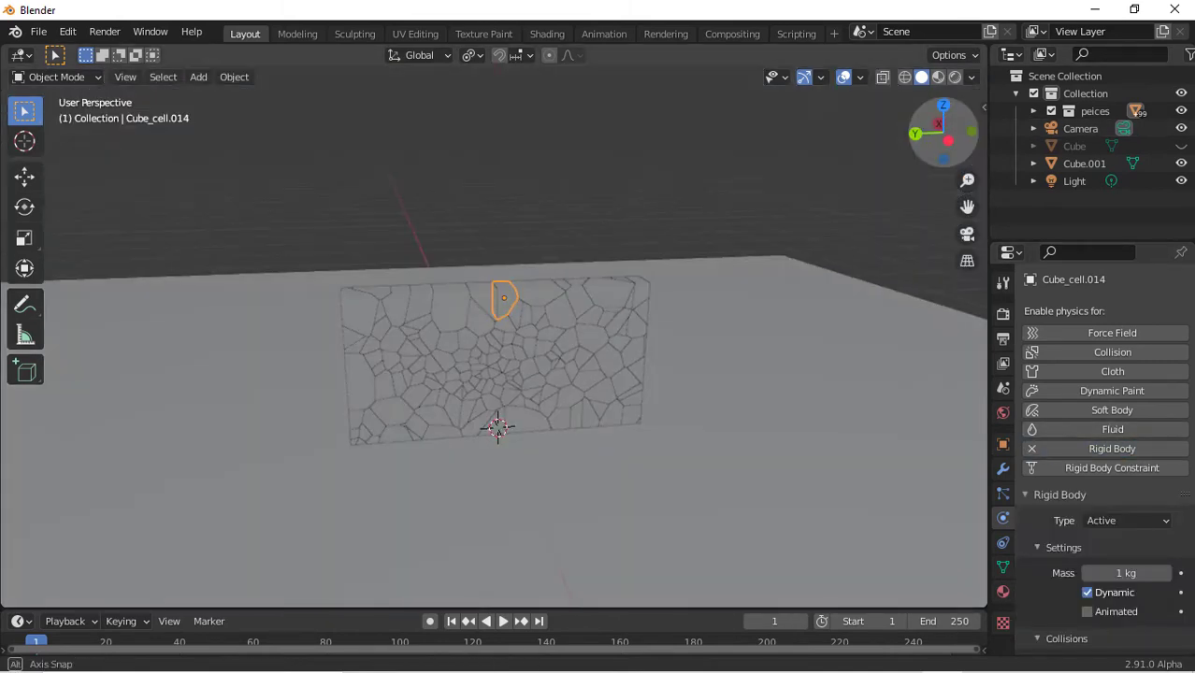
drag(944, 131, 945, 120)
scroll(628, 393, up, 2)
key(space)
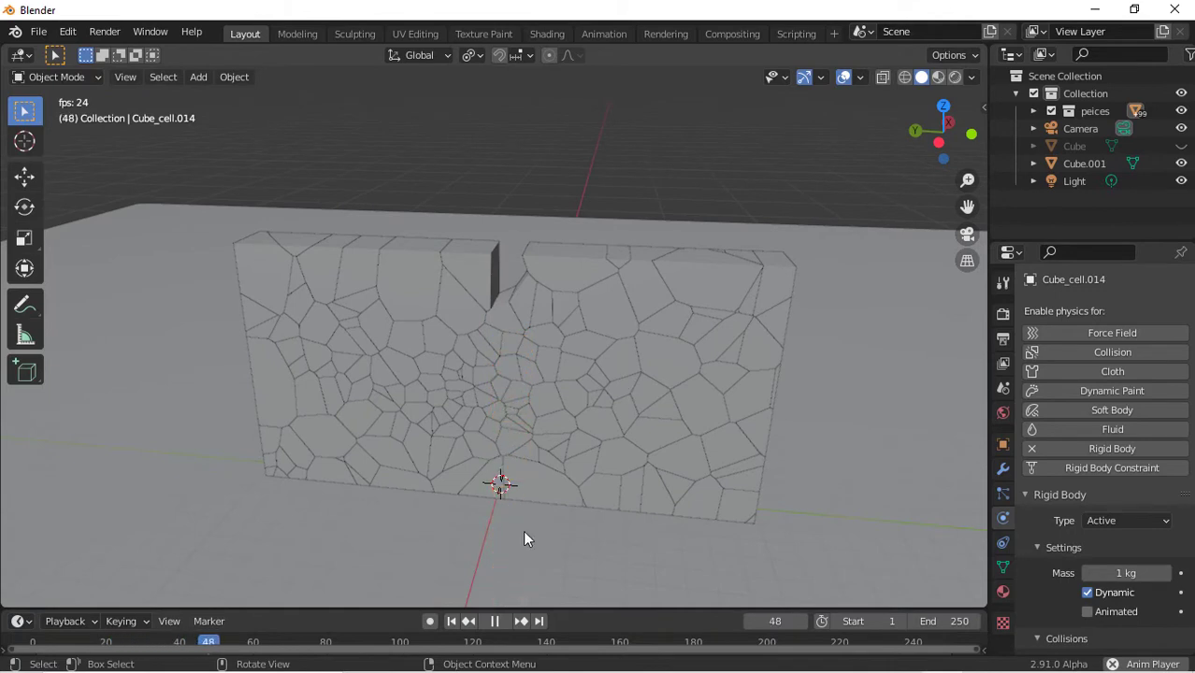
click(452, 621)
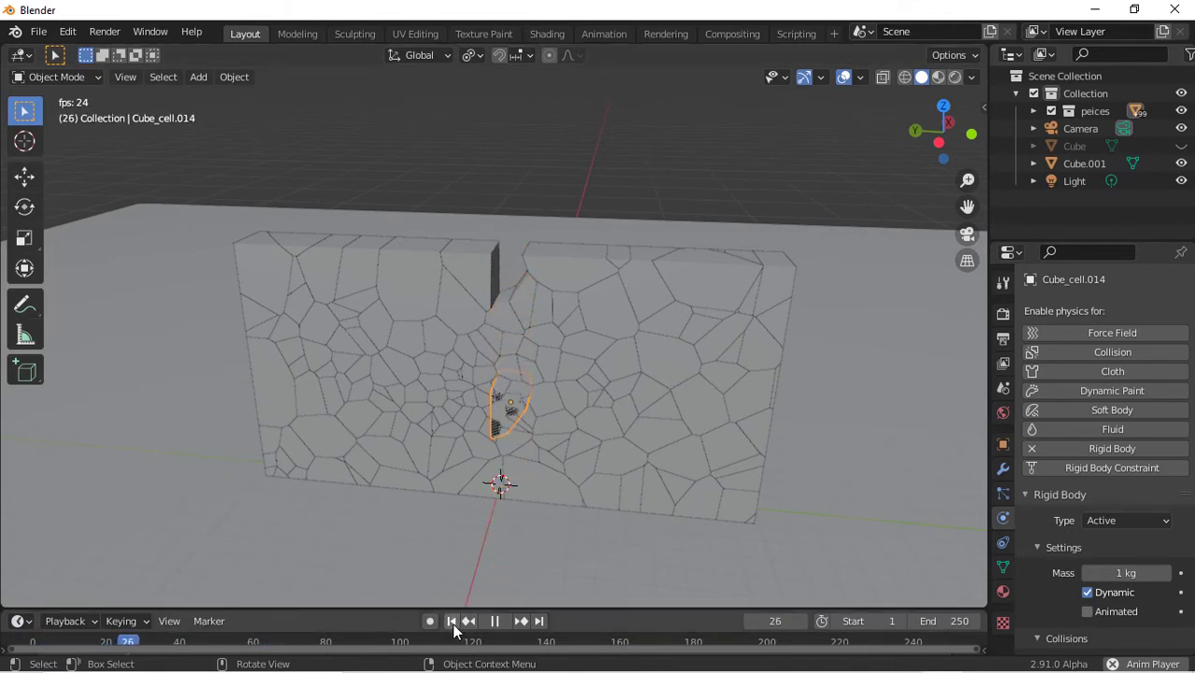
click(453, 621)
key(space)
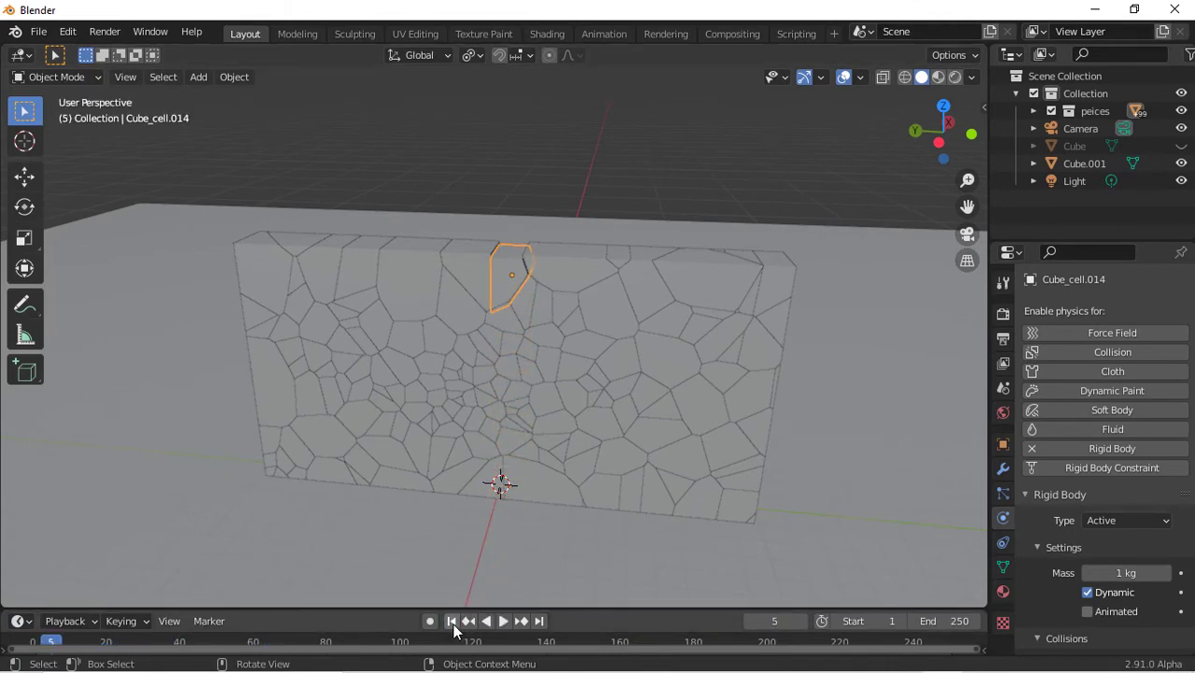
click(451, 622)
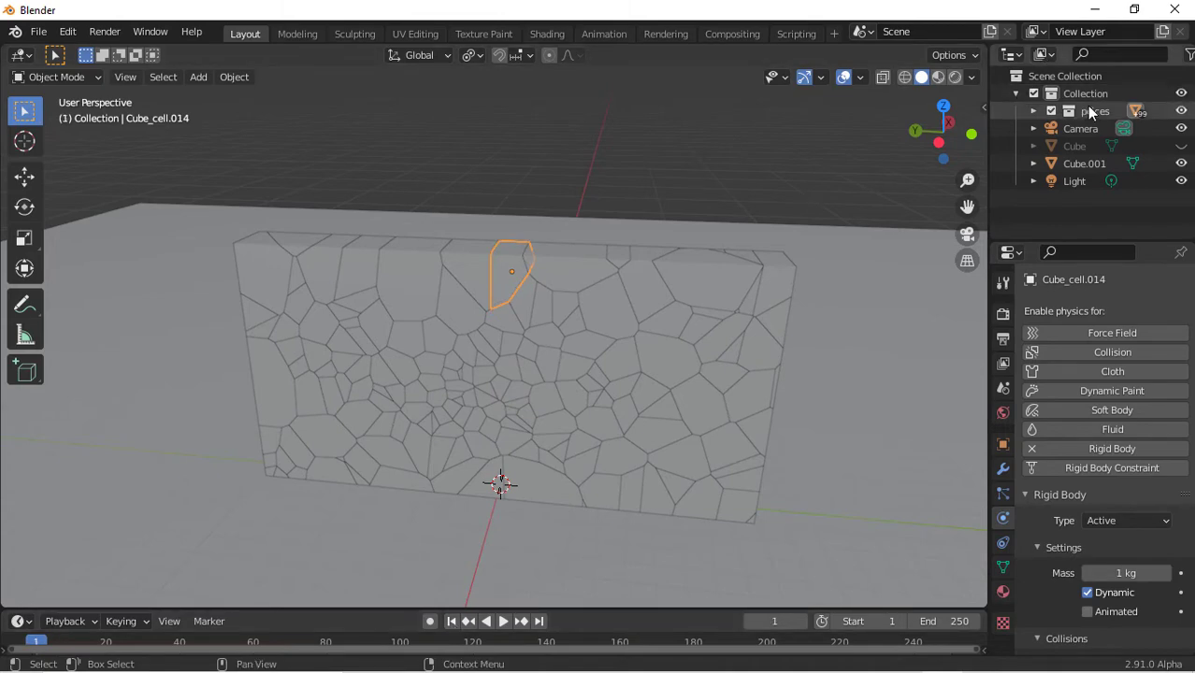
Select all objects in the peices collection and copy the rigid body settings from the active piece to them
right_click(1090, 113)
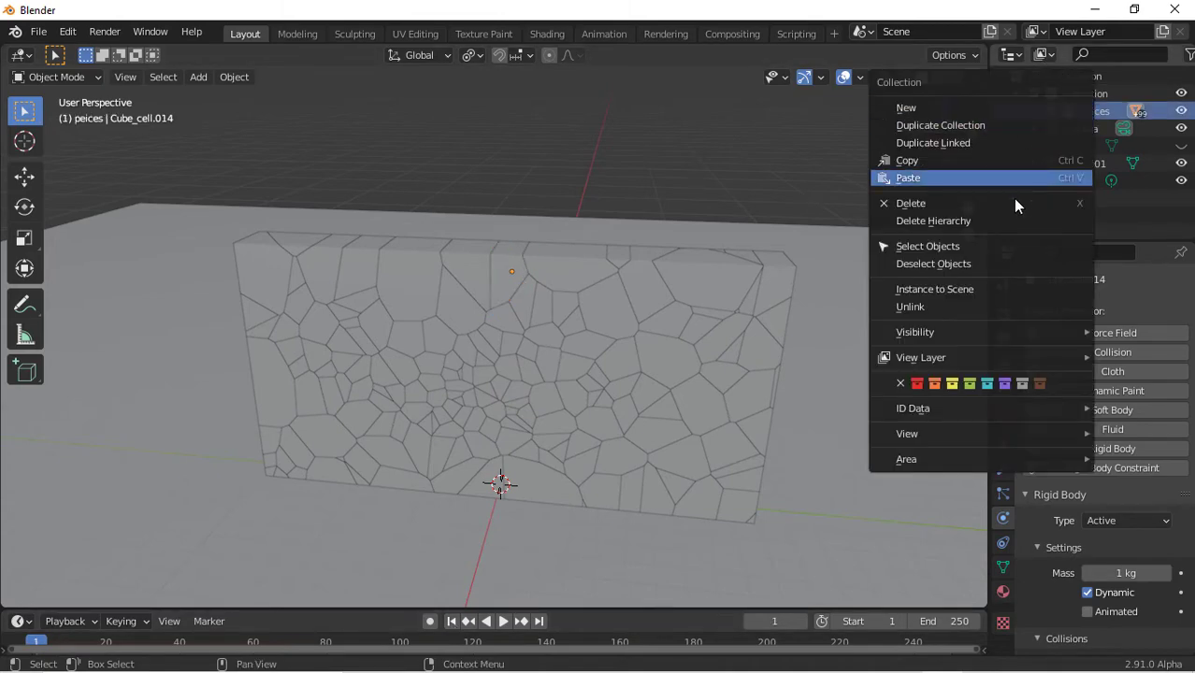
click(1011, 243)
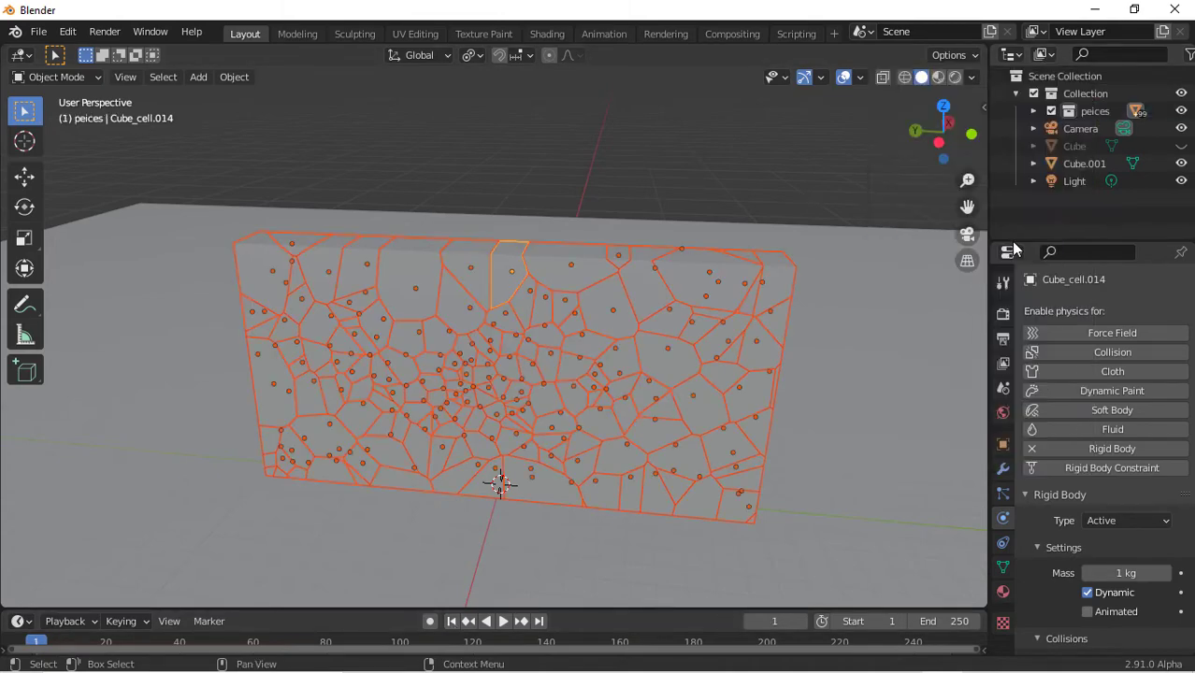
click(231, 76)
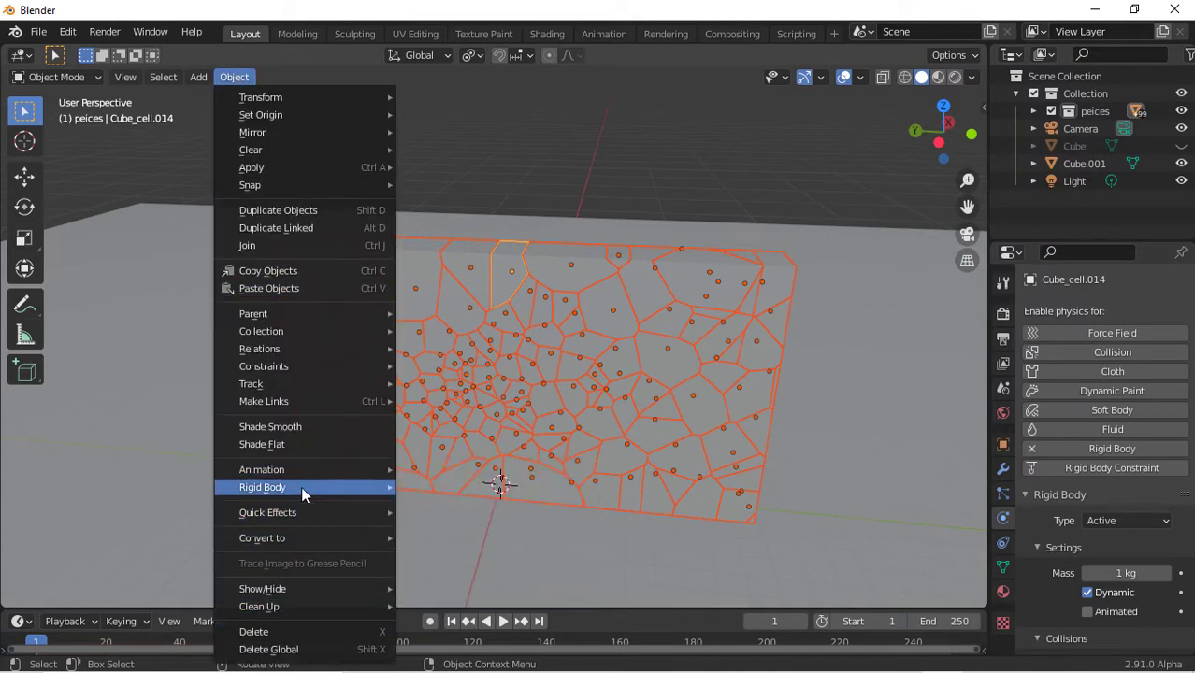
mouse_move(300, 486)
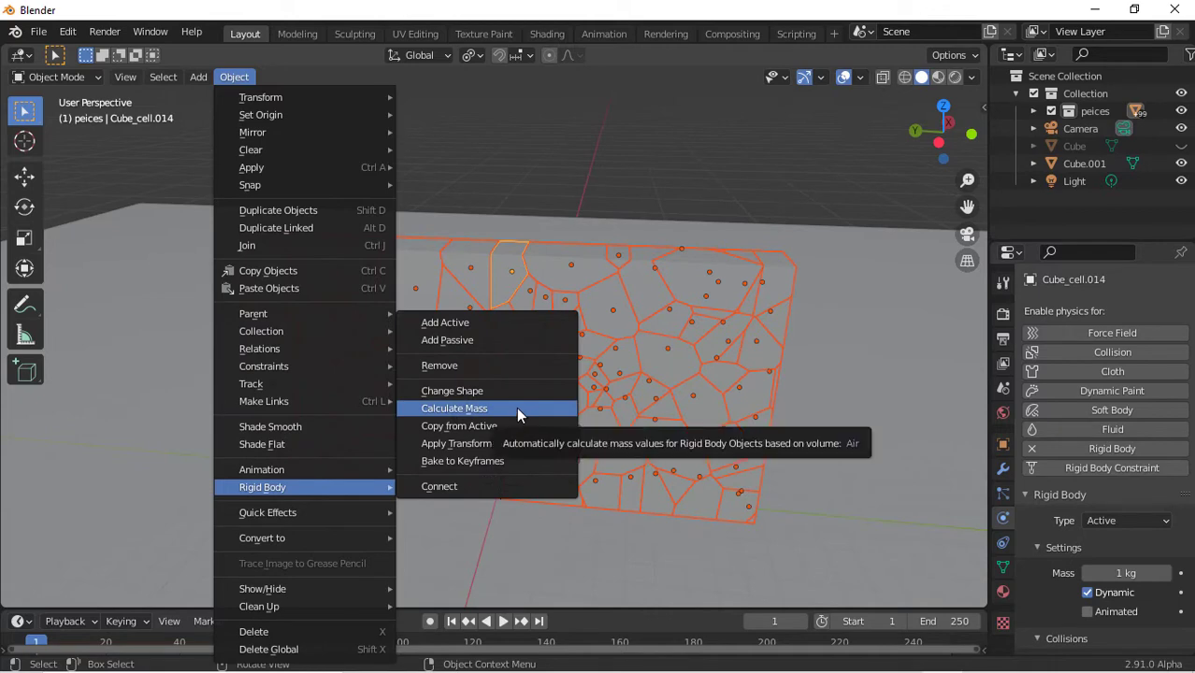
click(493, 255)
Reselect the top wall piece, play the animation to preview the collapse, and rewind to the start
scroll(513, 272, up, 5)
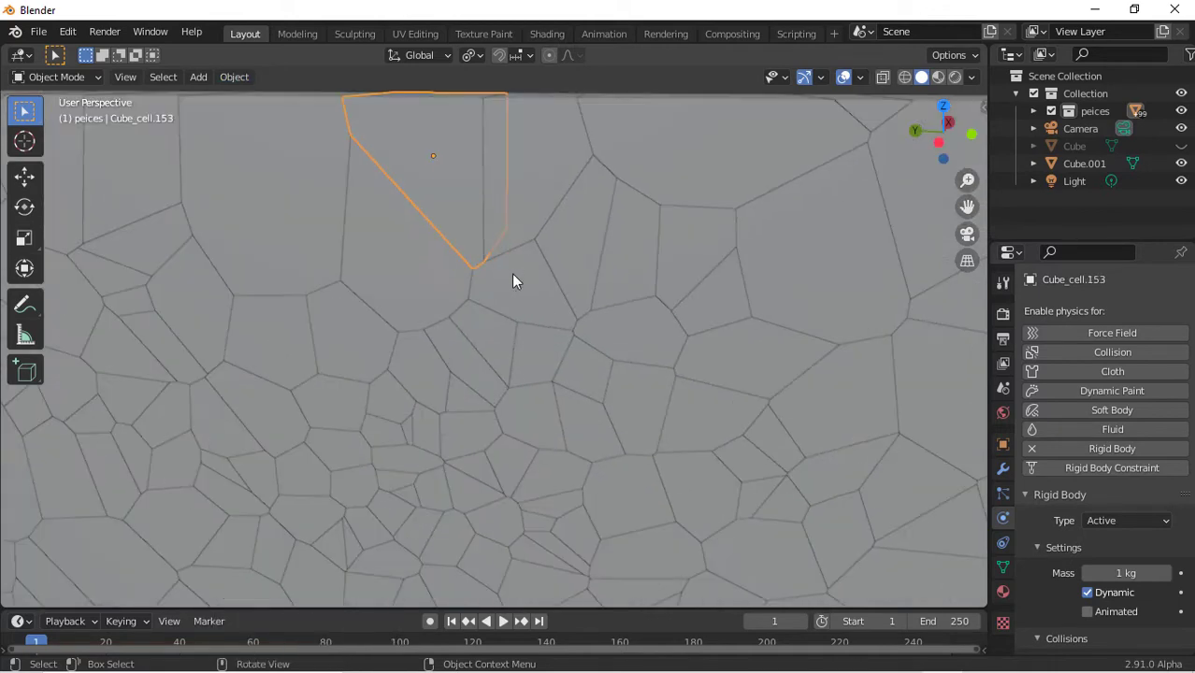
click(574, 173)
scroll(568, 171, down, 8)
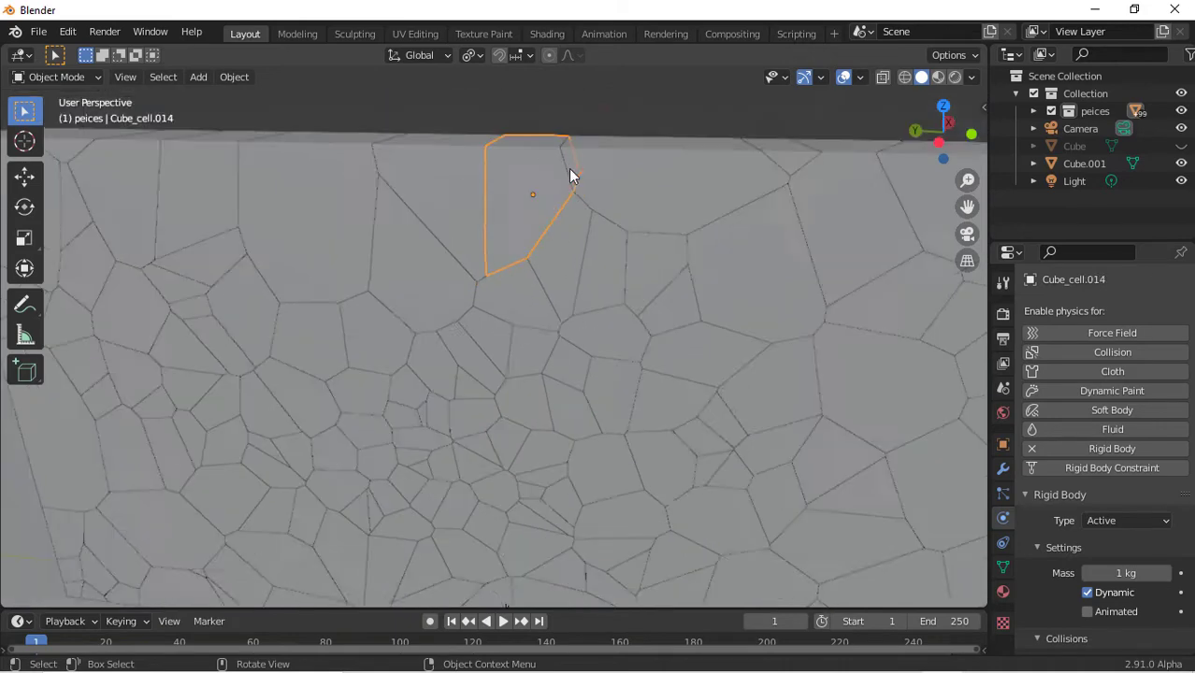
key(space)
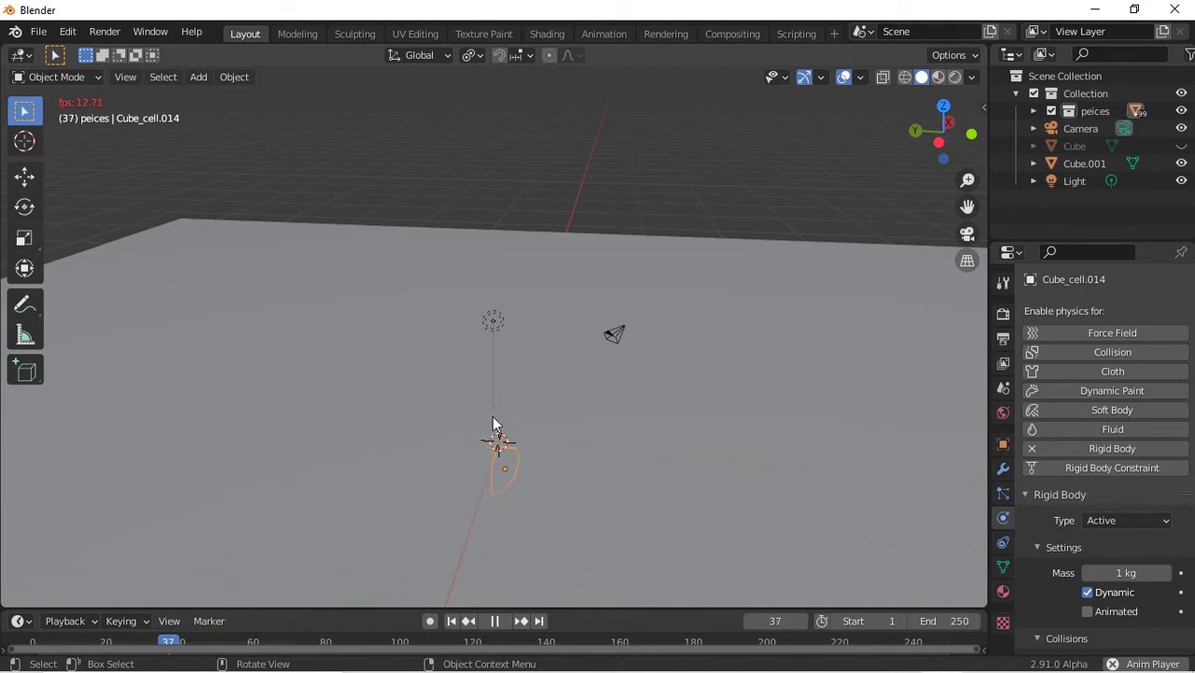
click(455, 627)
key(space)
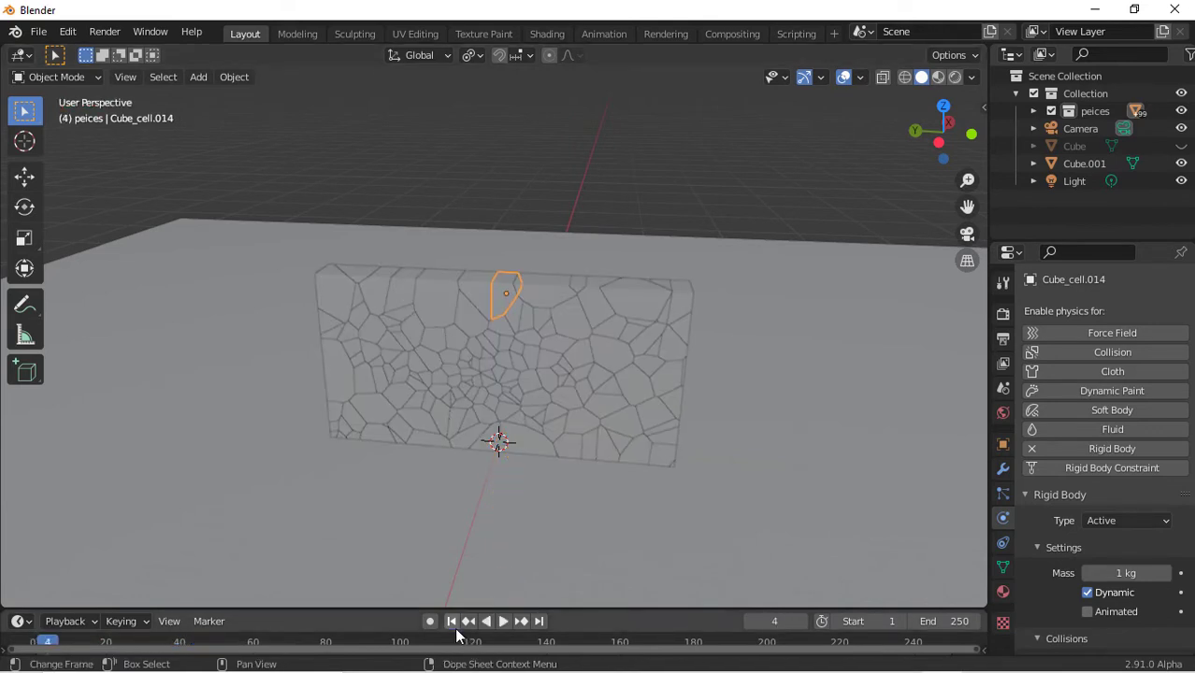
click(454, 626)
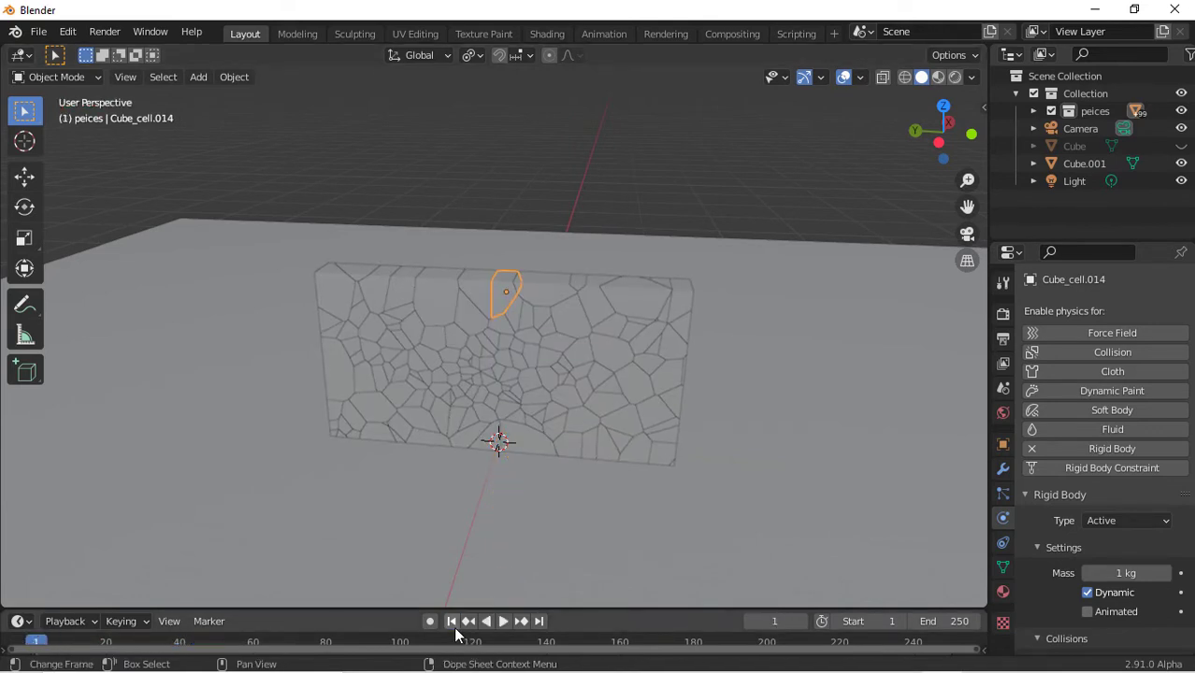
Select the floor, enable Rigid Body physics for it, and set its type to Passive
click(619, 552)
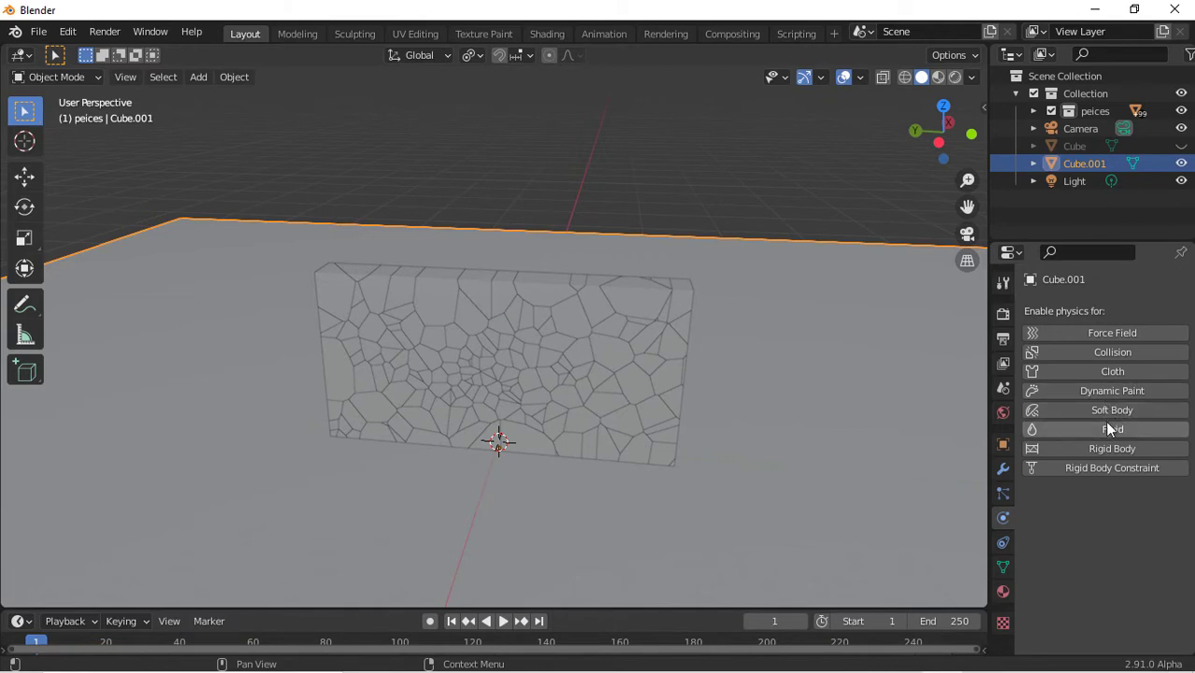
click(1112, 449)
scroll(1122, 534, down, 4)
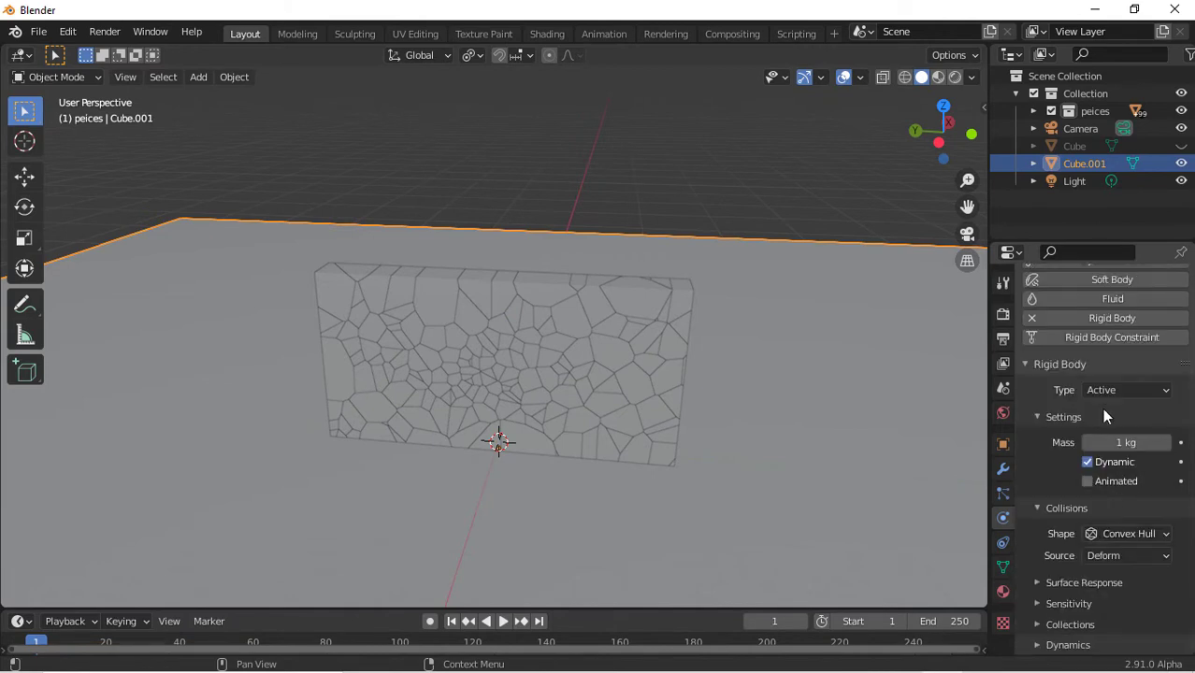
click(1126, 397)
click(1123, 428)
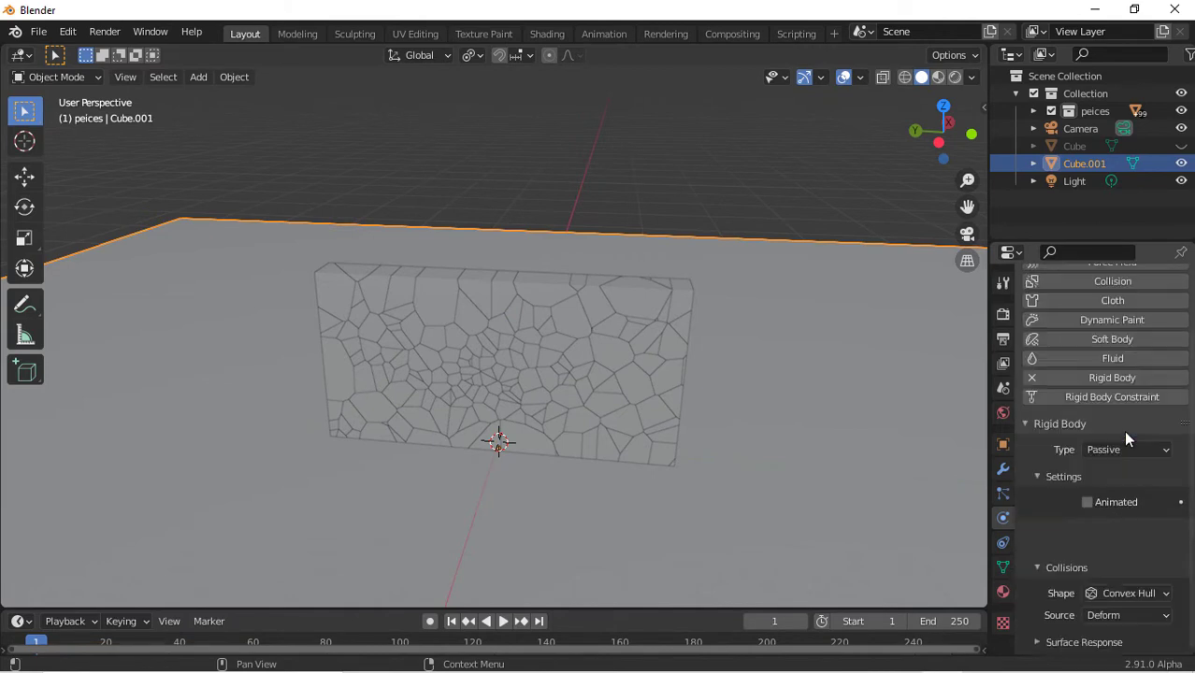
Set the floor's surface response friction to about 0.72
click(1084, 604)
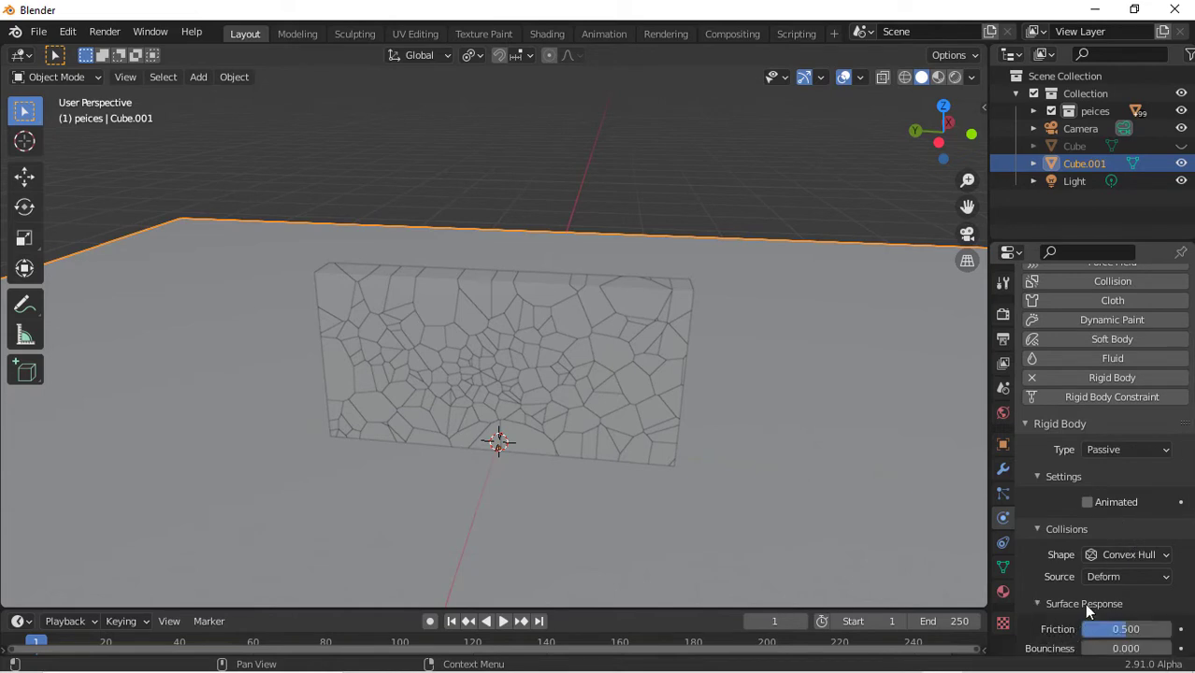
scroll(1083, 603, down, 2)
drag(1158, 578, 1176, 578)
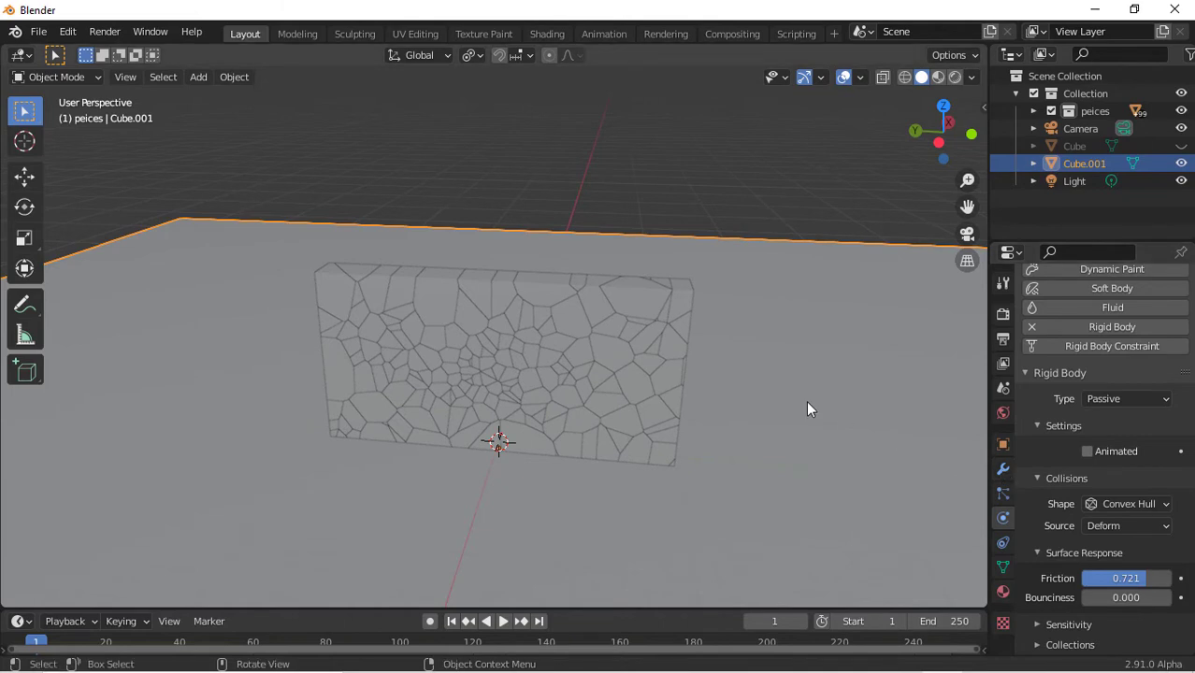
Play the animation to preview the collapse from several angles, then rewind to the start
key(space)
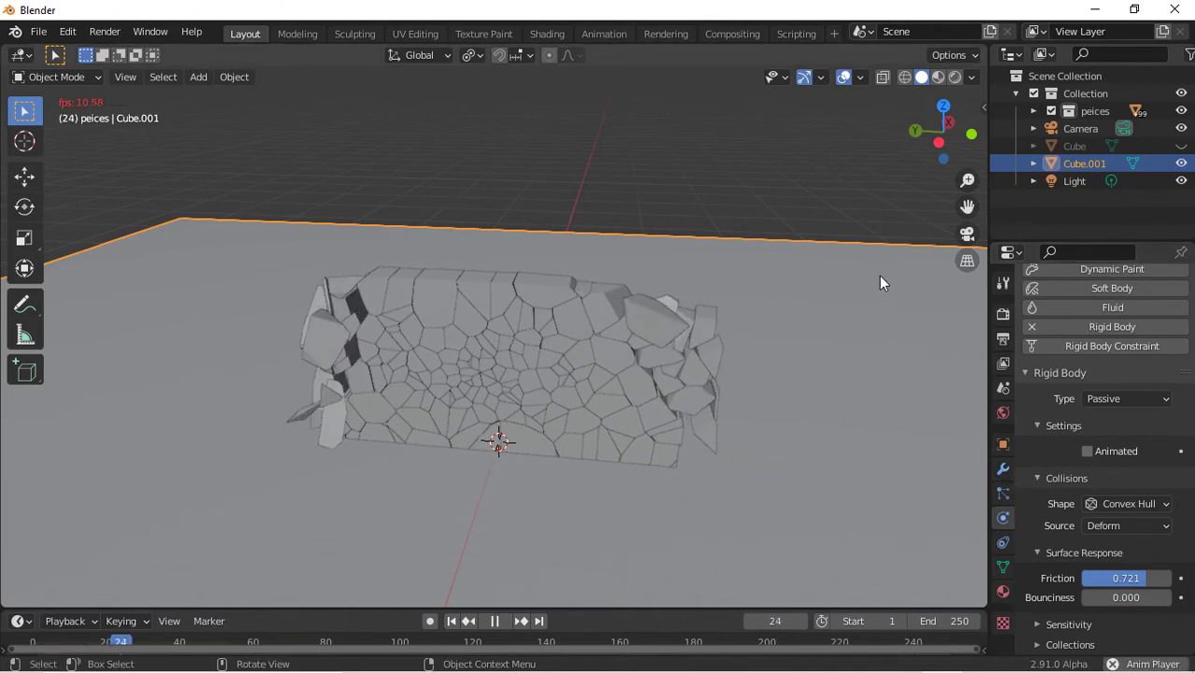
click(947, 122)
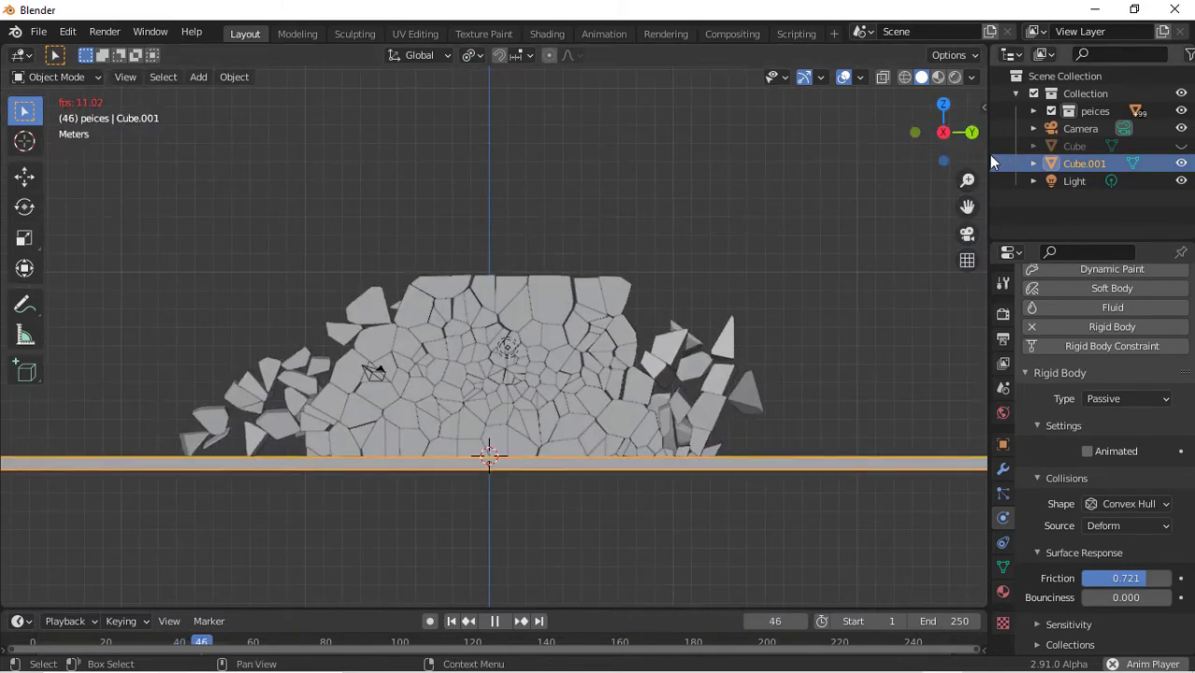
drag(944, 129, 1187, 168)
drag(739, 161, 939, 135)
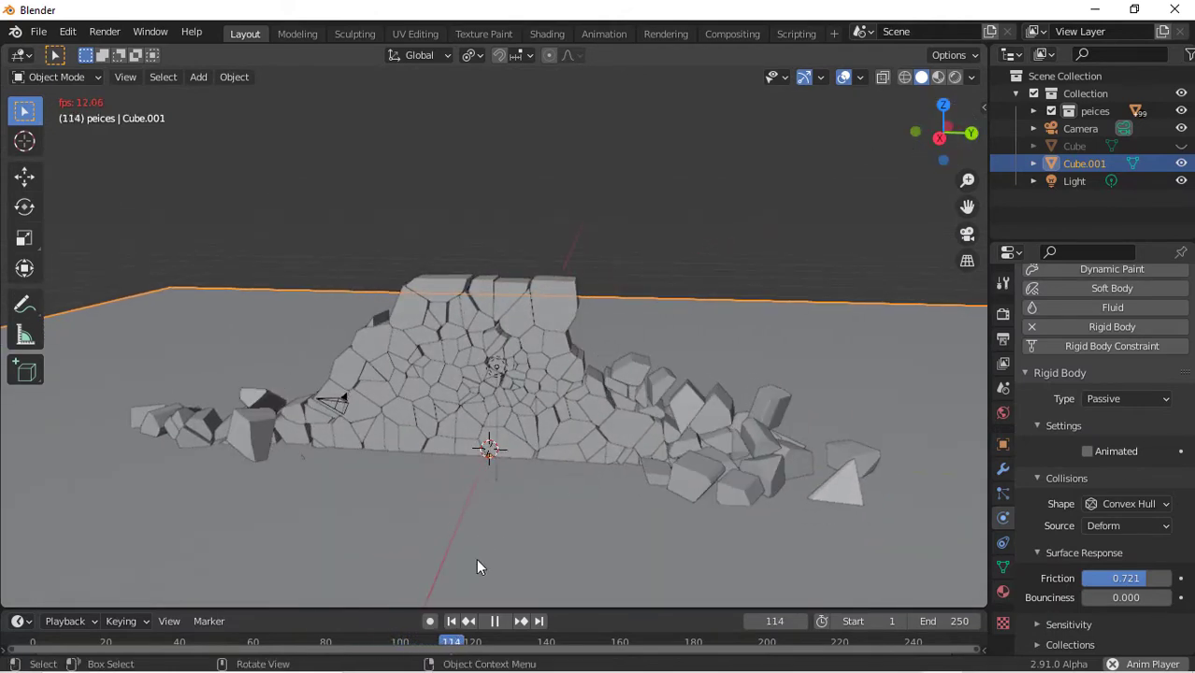
click(451, 621)
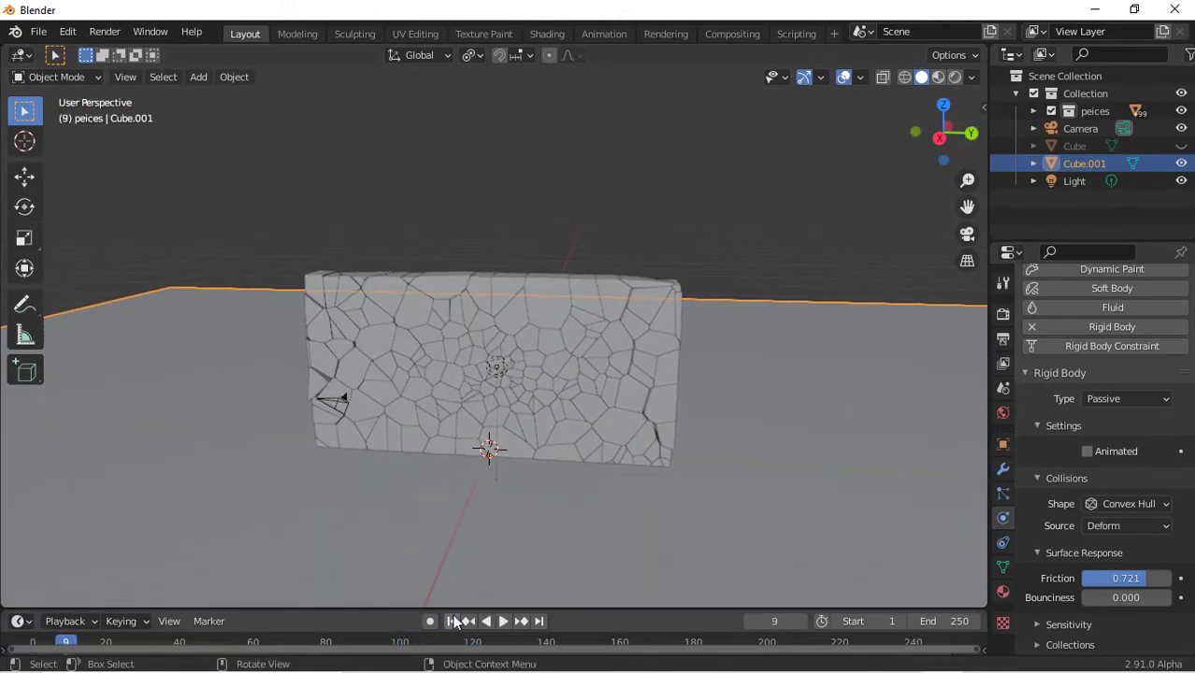
click(451, 621)
Select all the wall pieces with a box selection in top view
click(545, 434)
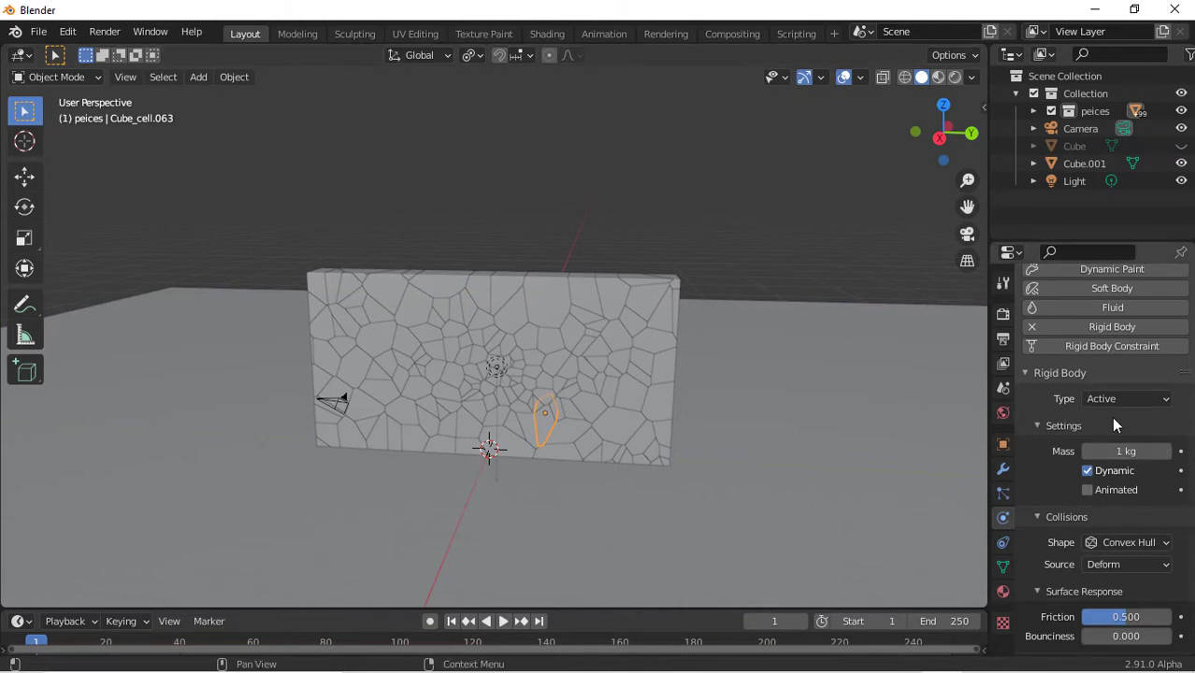
click(628, 387)
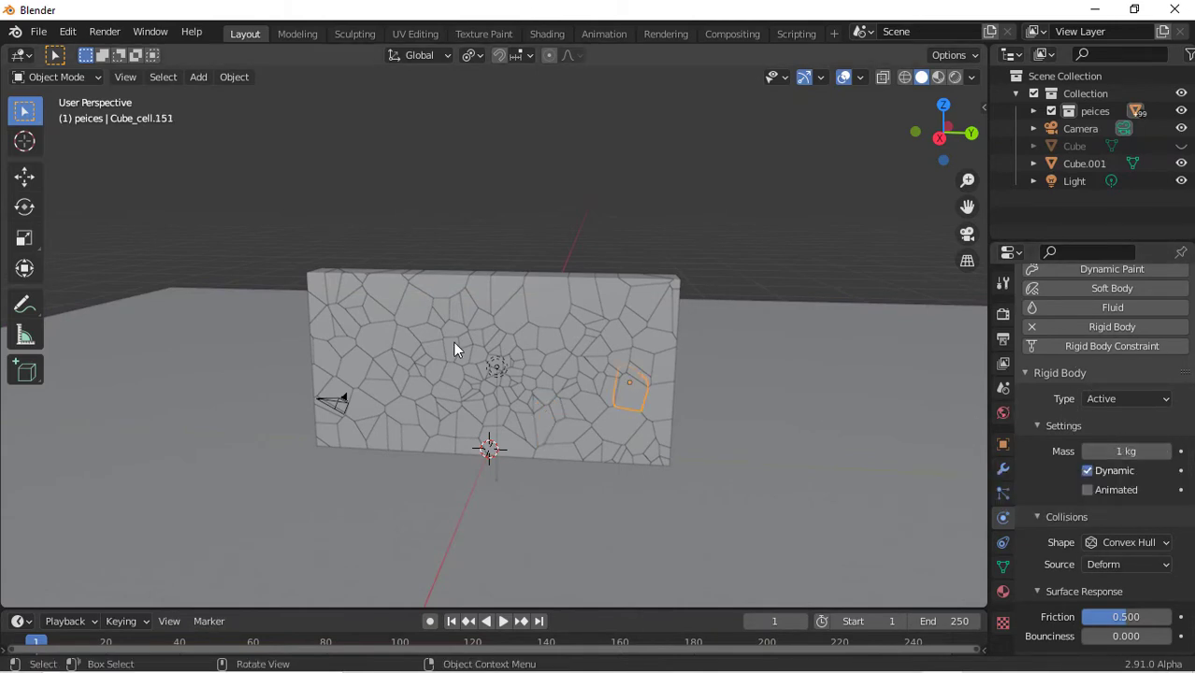
click(944, 104)
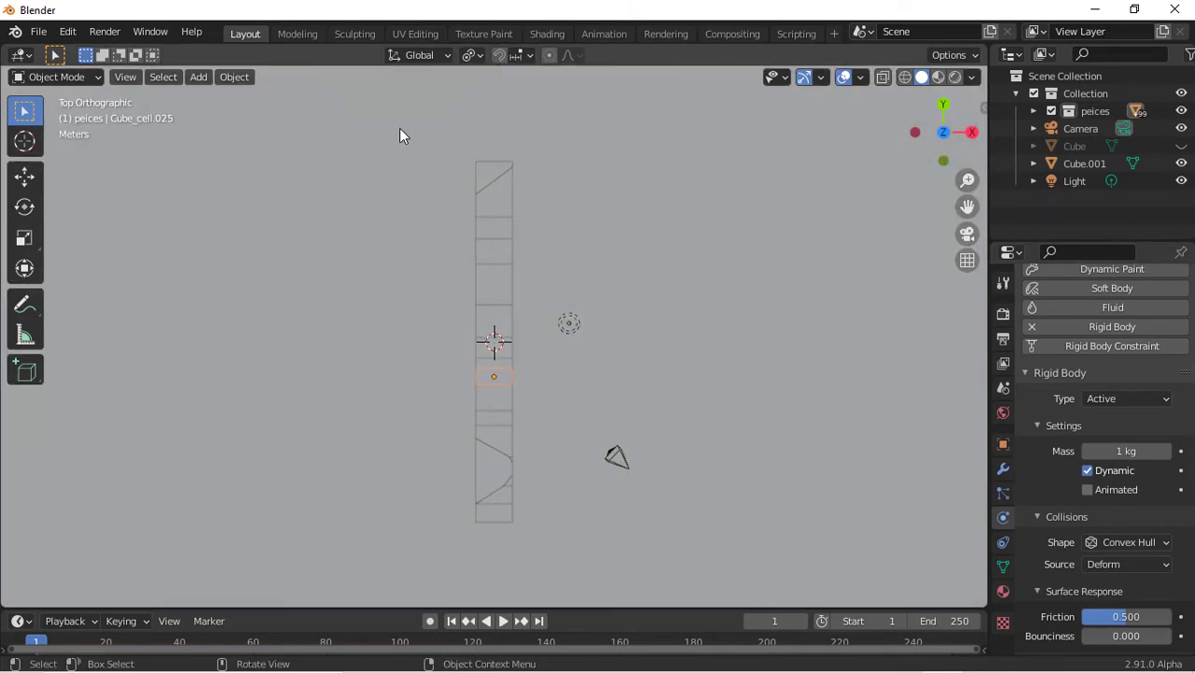
drag(399, 137, 552, 572)
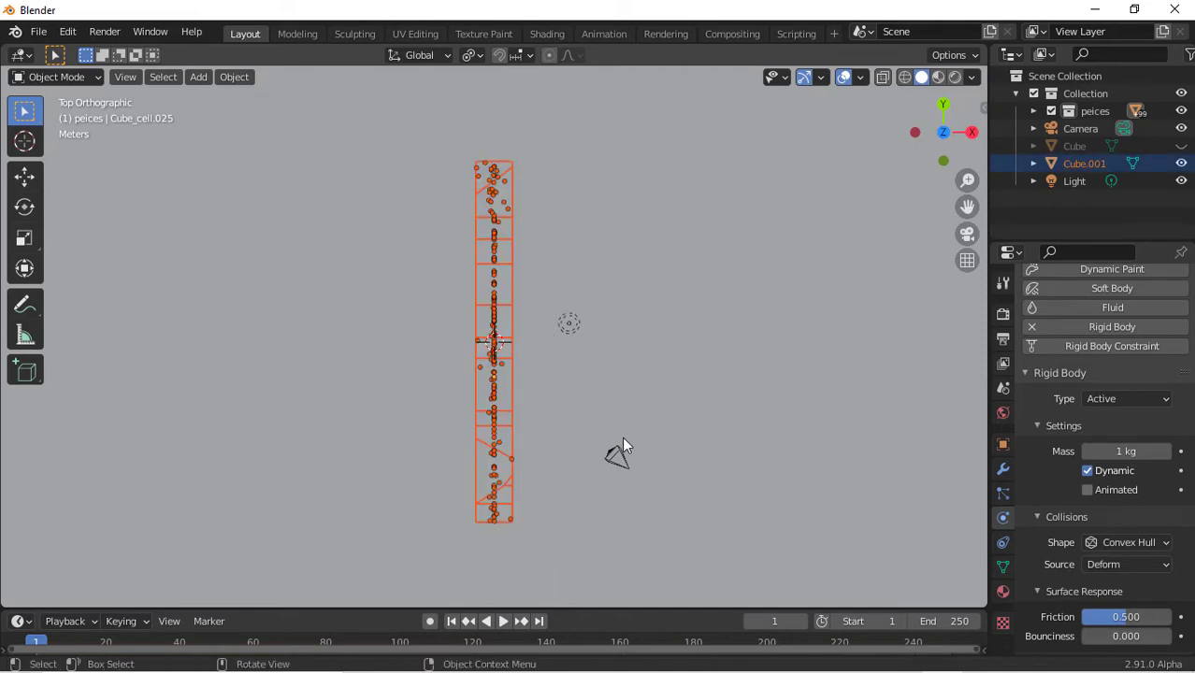
scroll(622, 437, down, 10)
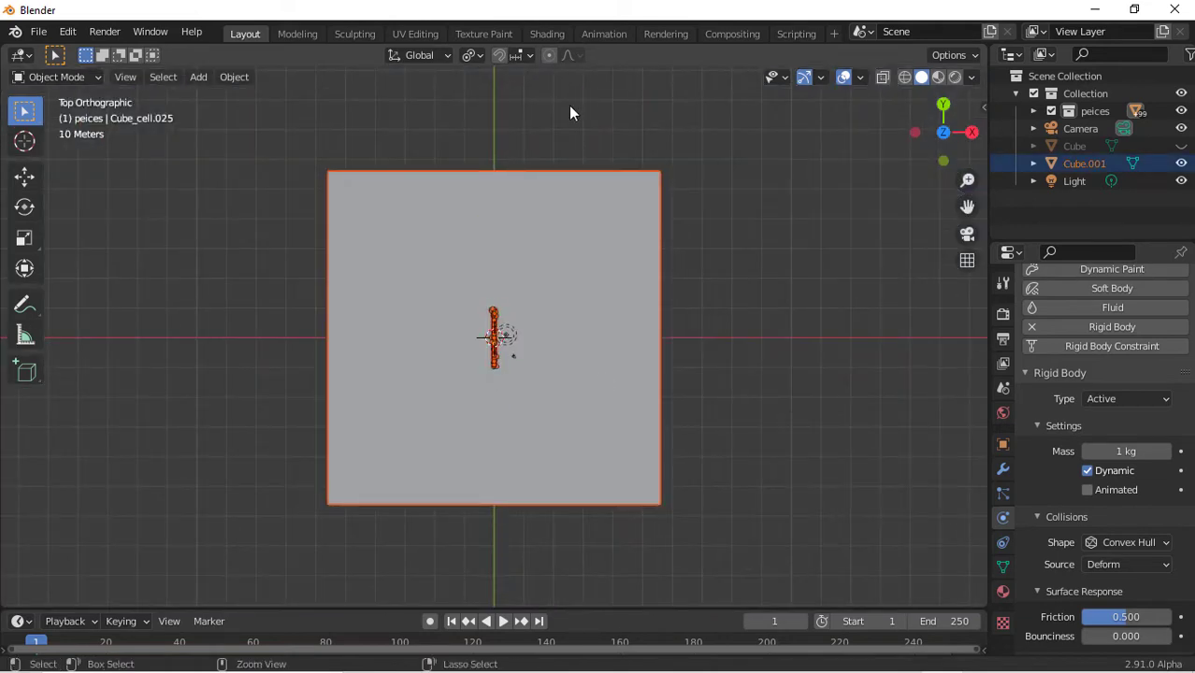
ctrl+drag(568, 104, 759, 655)
scroll(800, 386, up, 7)
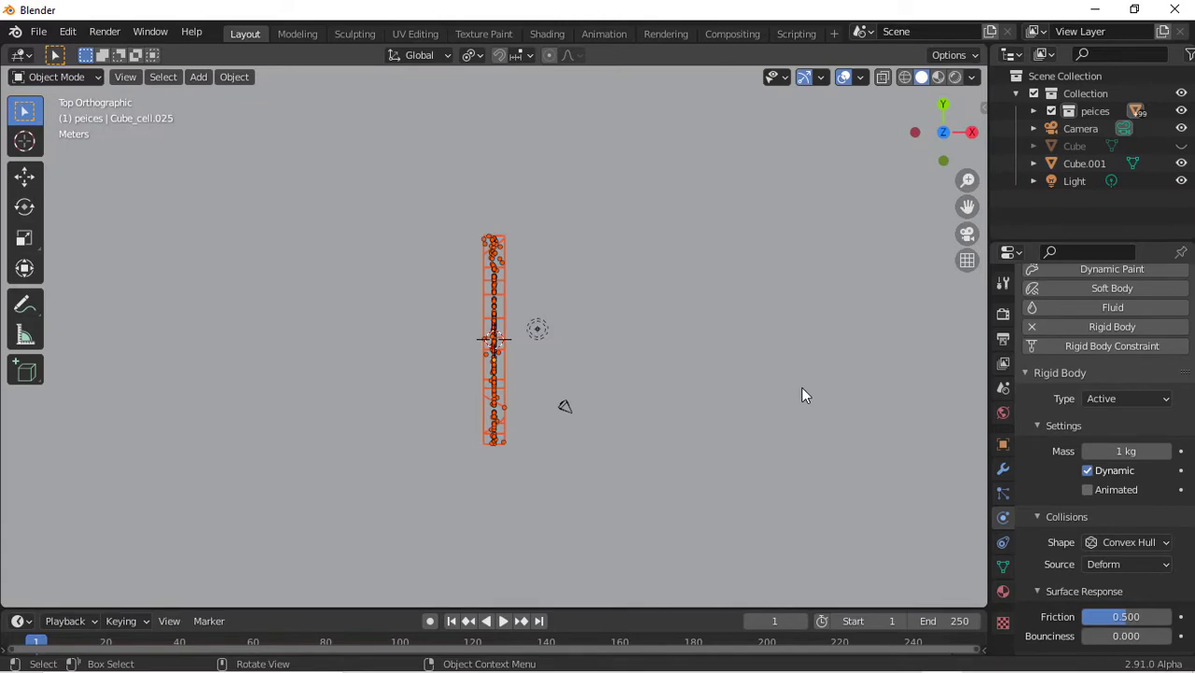
Select individual wall pieces one at a time to inspect their rigid body settings
middle_drag(877, 231, 587, 452)
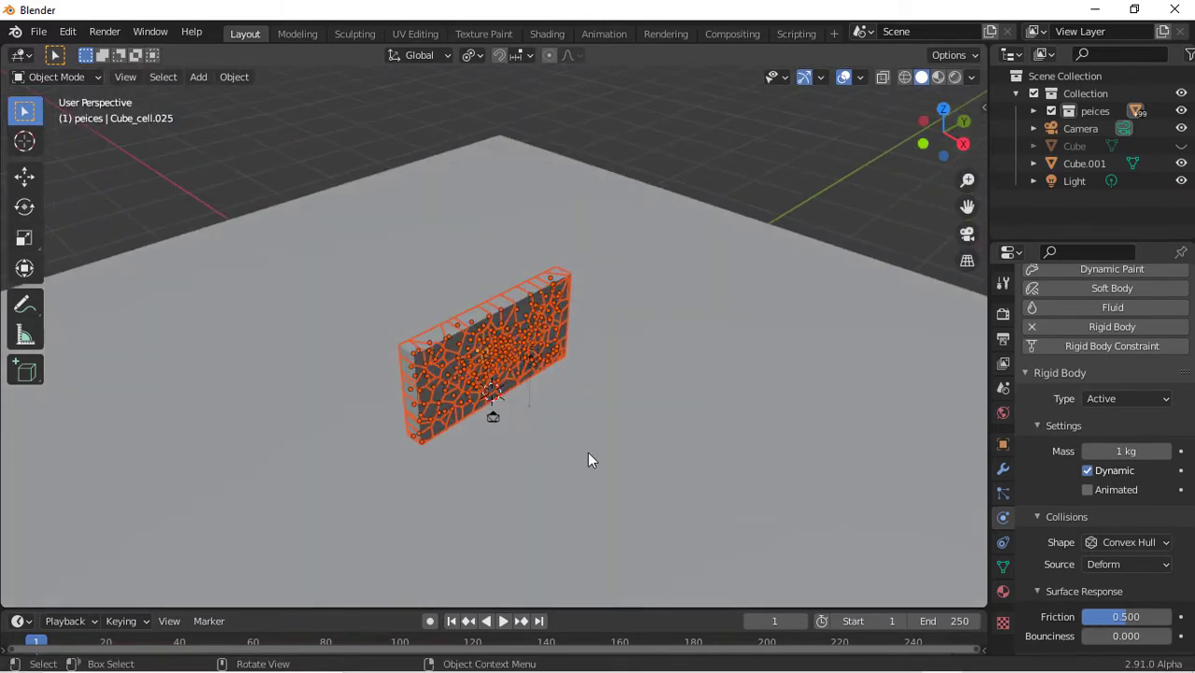
scroll(590, 471, up, 2)
click(440, 292)
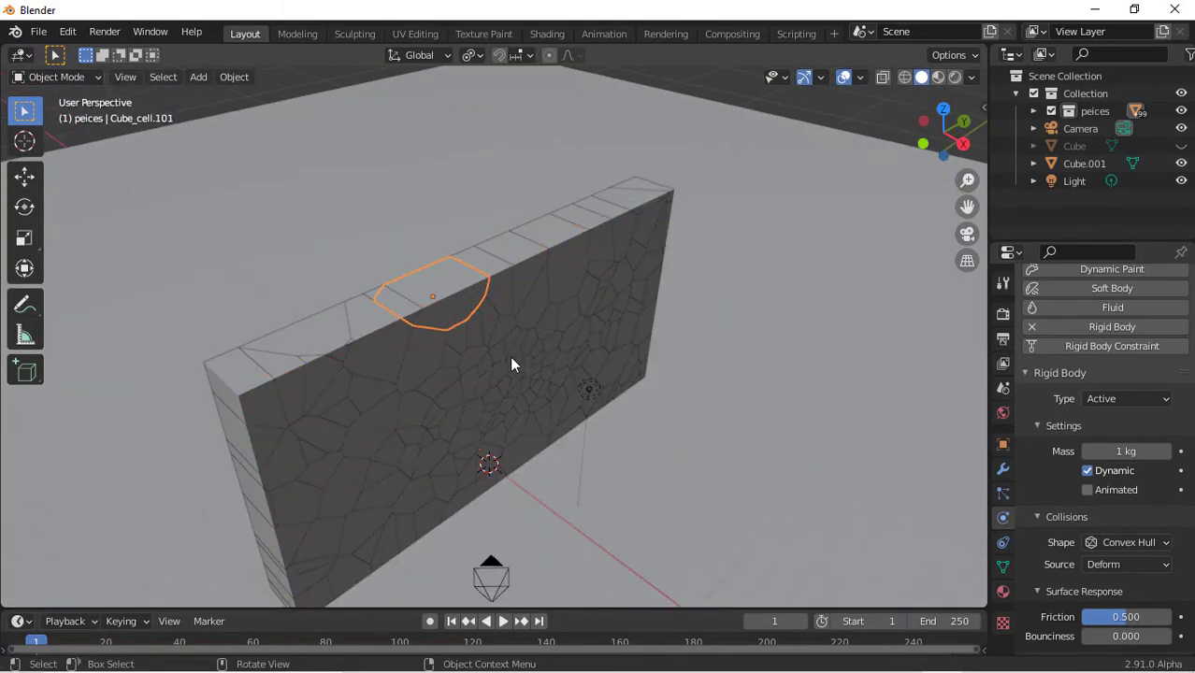
click(511, 368)
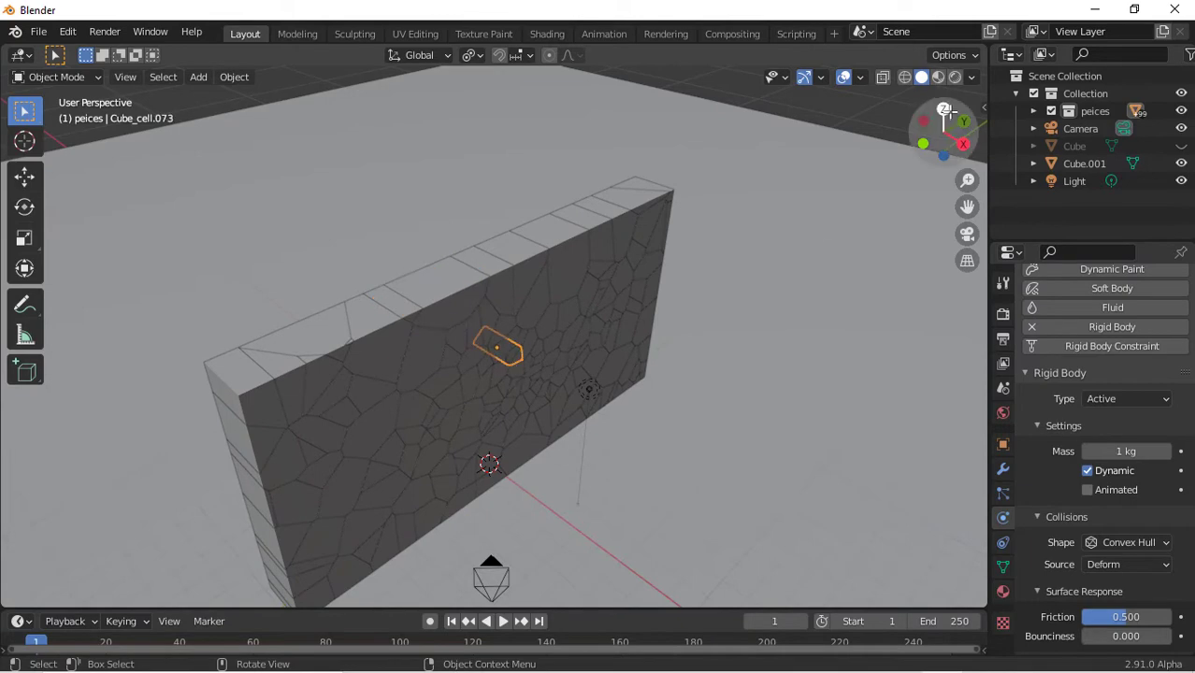
Box-select all wall pieces in top view and calculate their mass from a glass material preset
click(946, 110)
scroll(650, 224, down, 4)
drag(400, 146, 529, 578)
scroll(468, 300, down, 4)
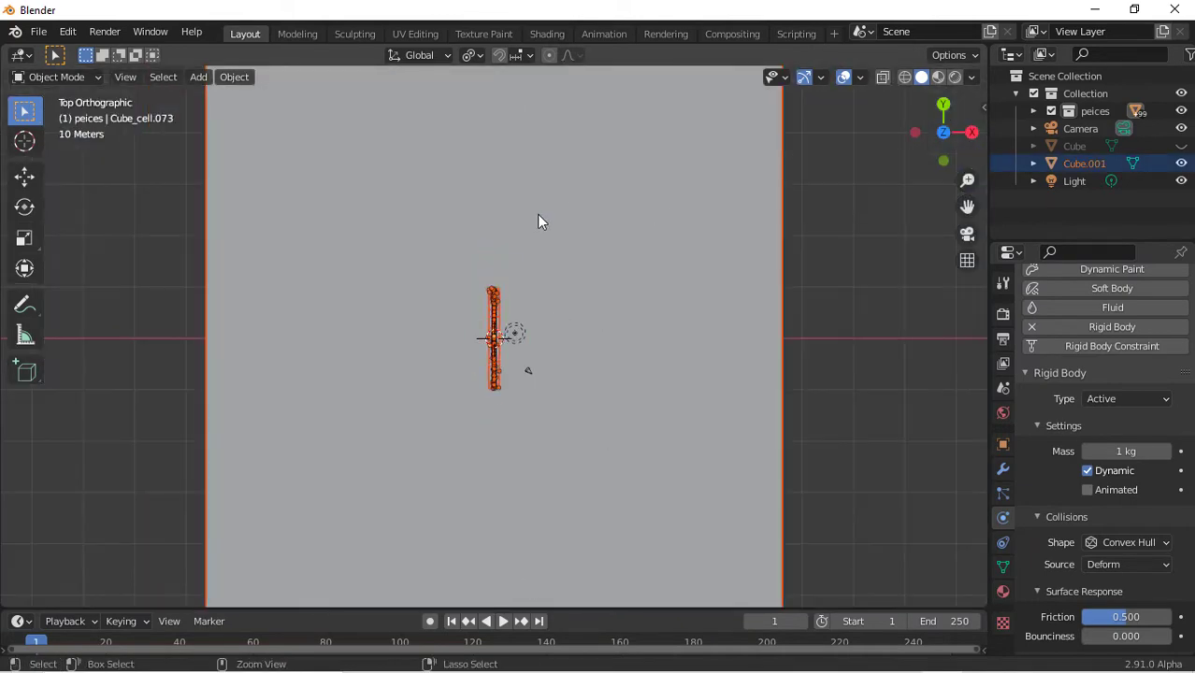
click(223, 76)
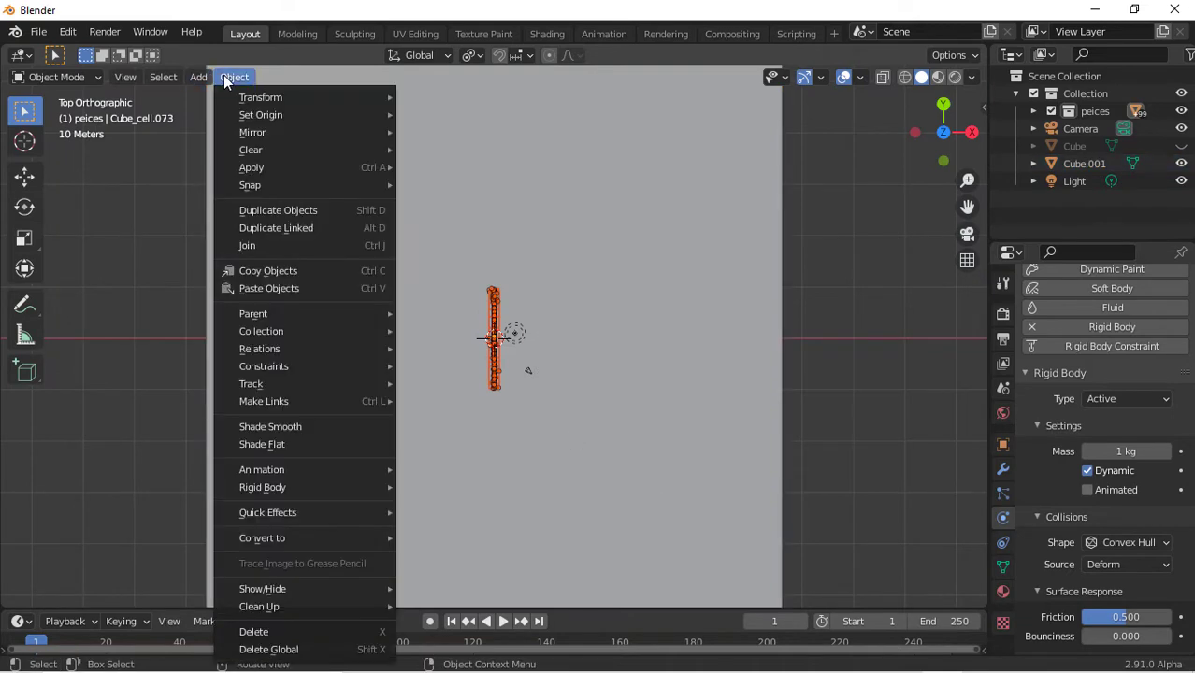
click(235, 78)
mouse_move(300, 487)
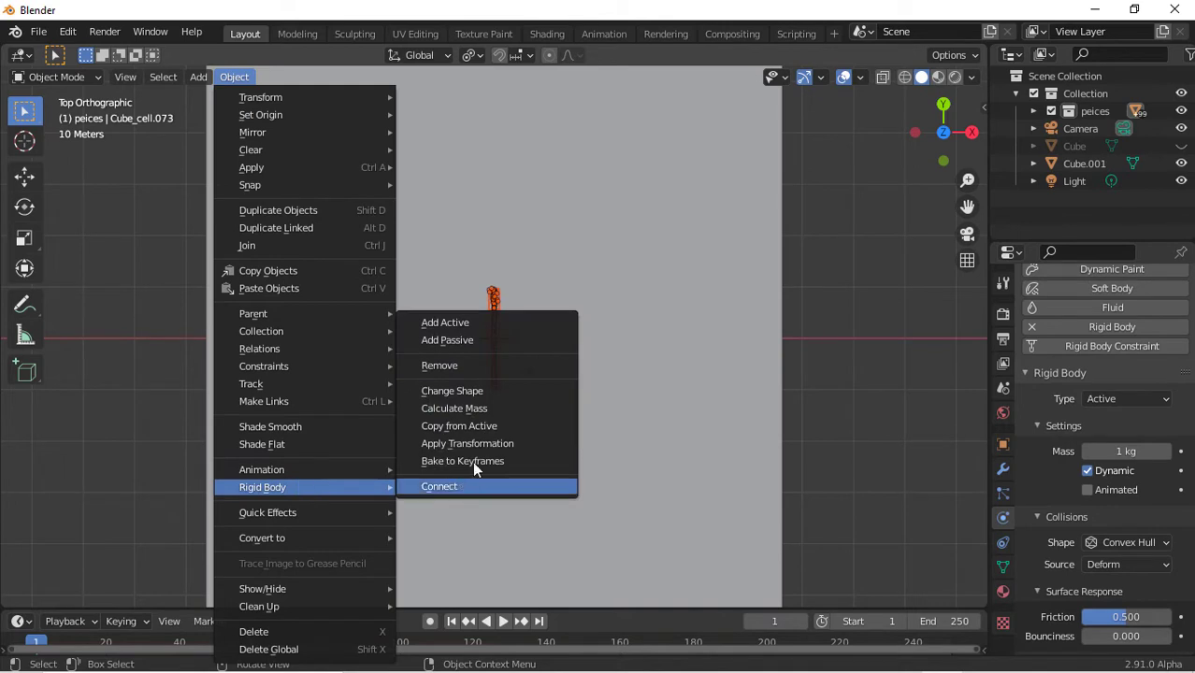
click(509, 411)
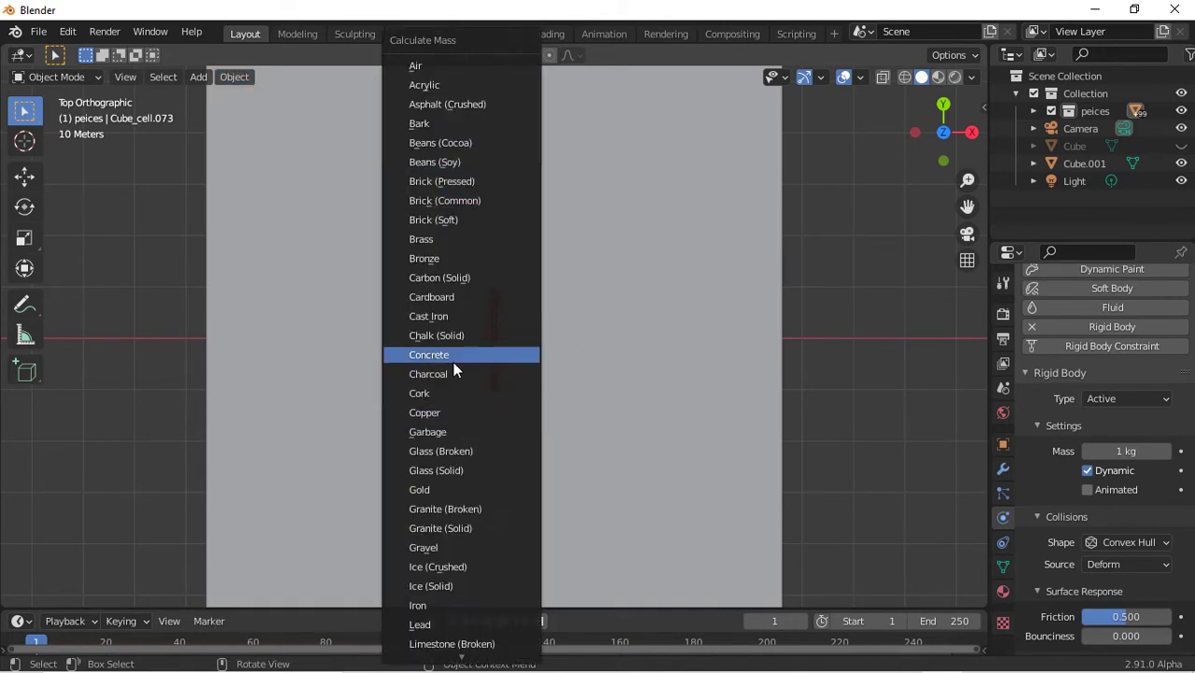
scroll(451, 361, down, 10)
scroll(453, 362, up, 15)
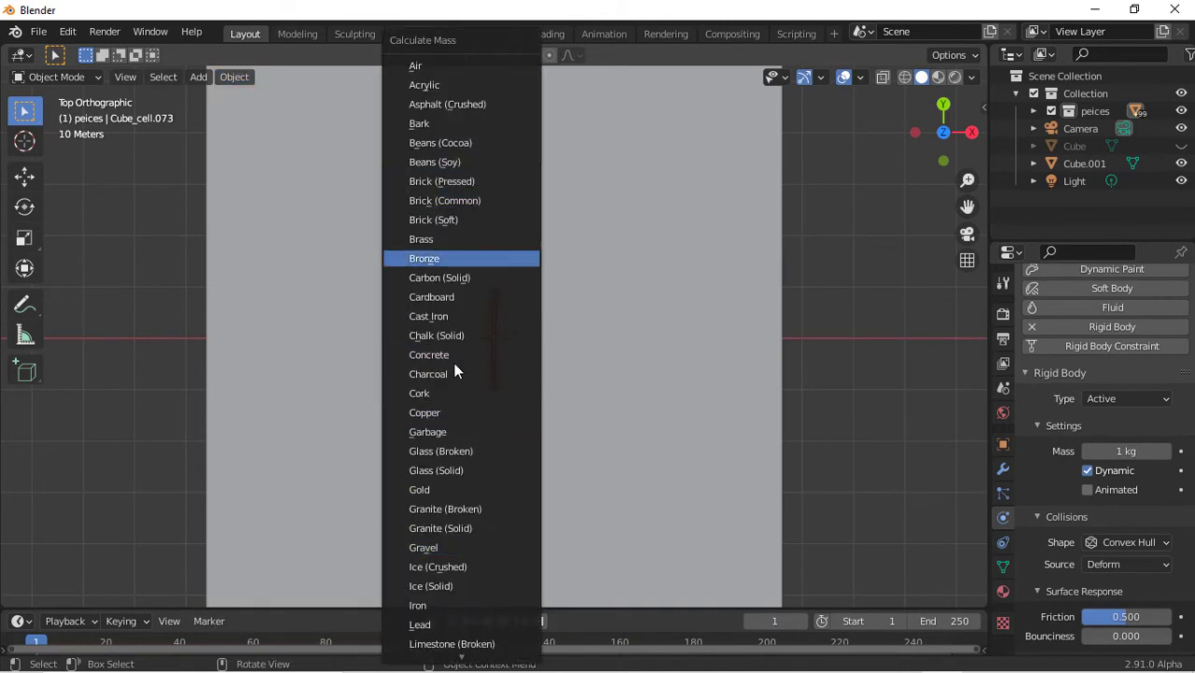
click(472, 452)
scroll(589, 462, up, 3)
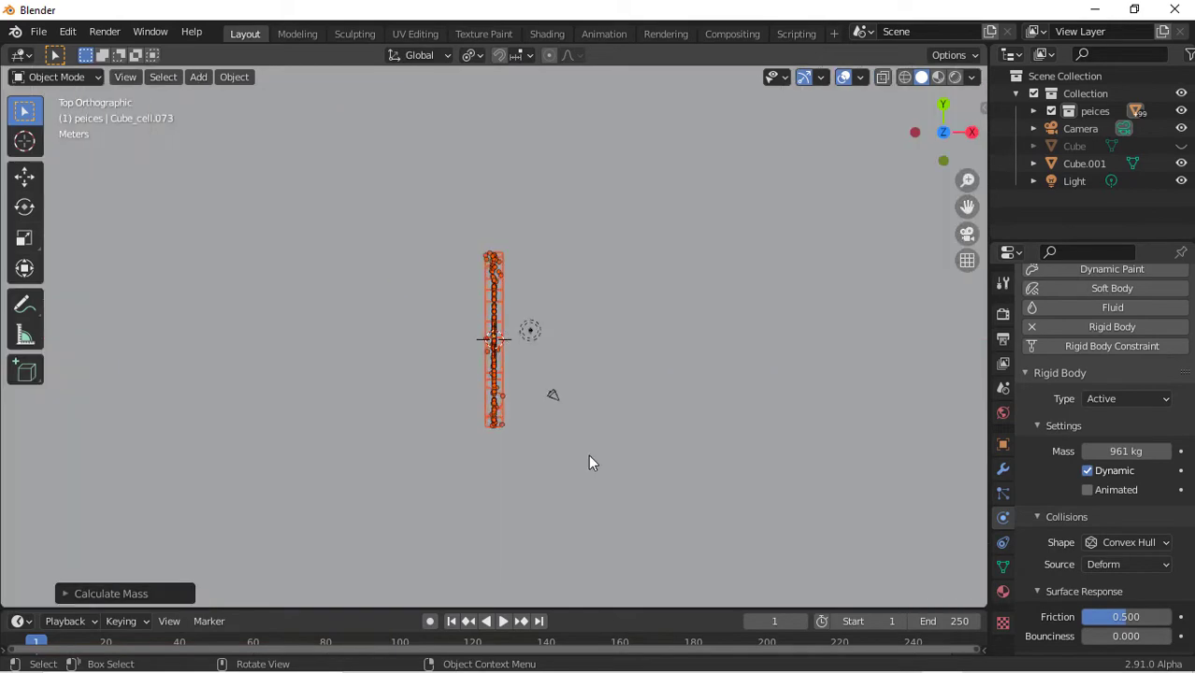
Select individual pieces to check their calculated masses
middle_drag(580, 374, 700, 317)
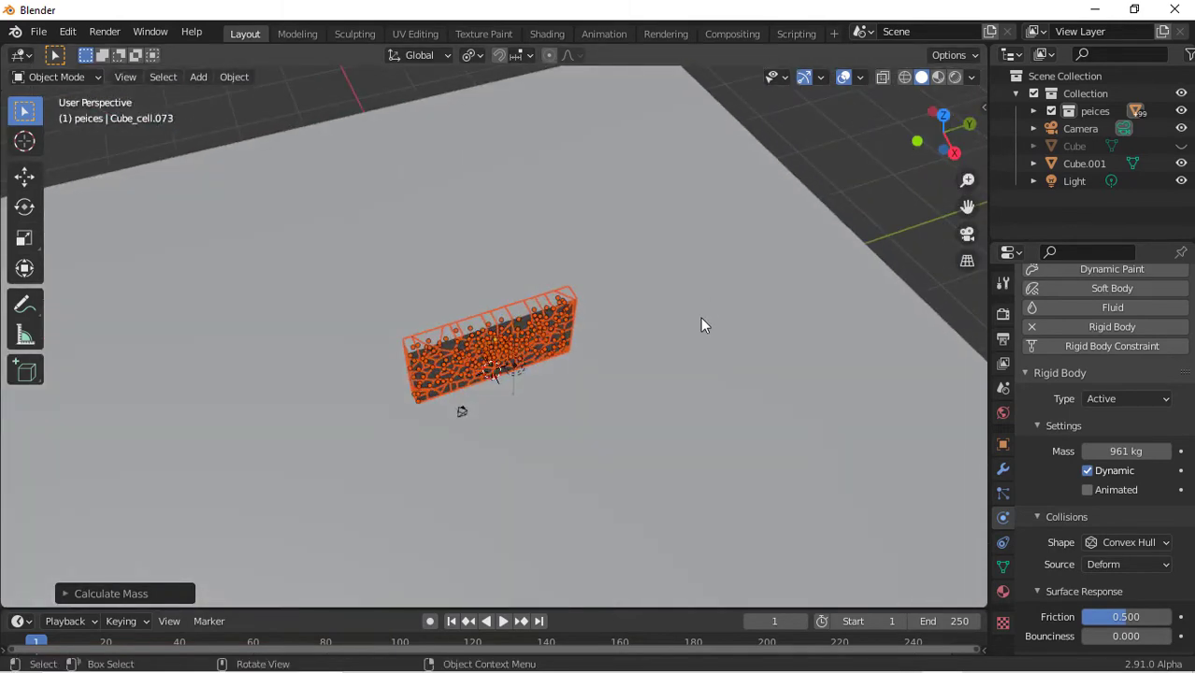
scroll(696, 319, up, 7)
click(541, 288)
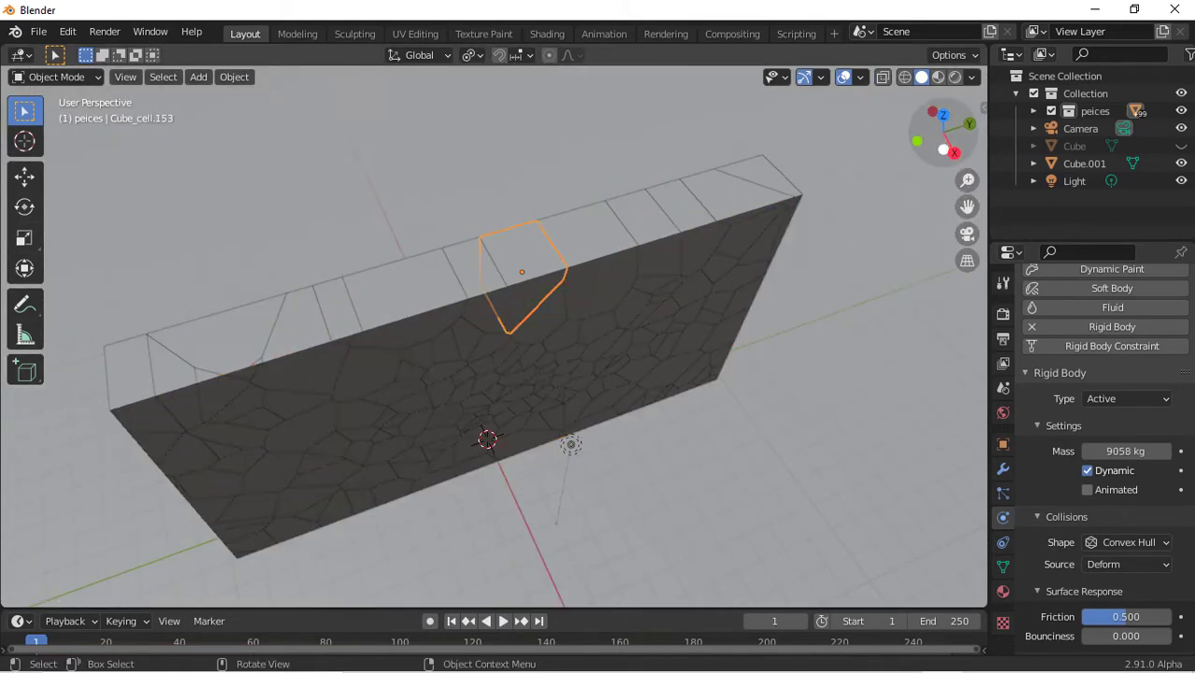
drag(940, 134, 904, 133)
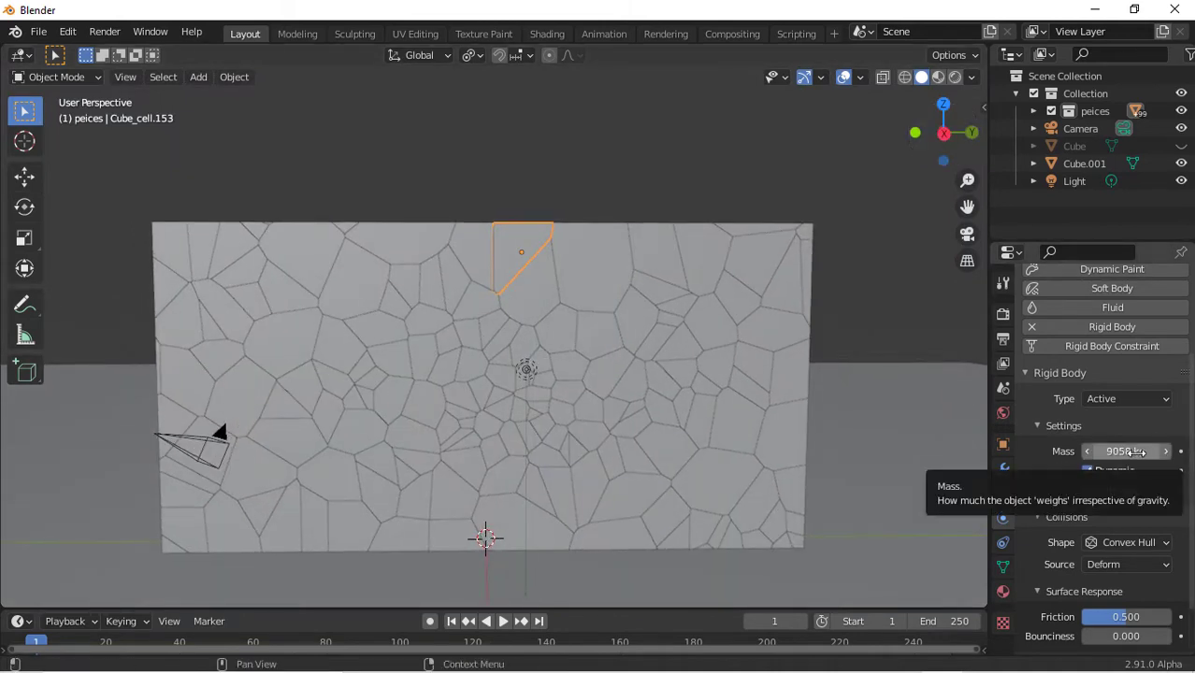
click(500, 394)
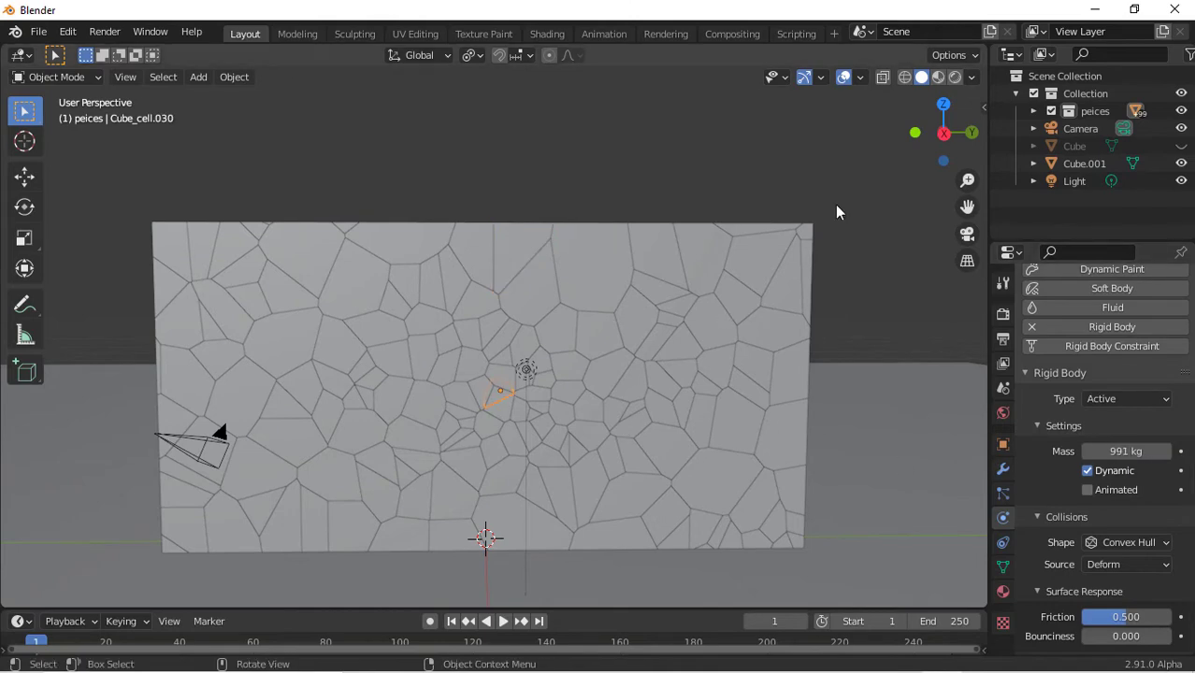
drag(952, 120, 556, 352)
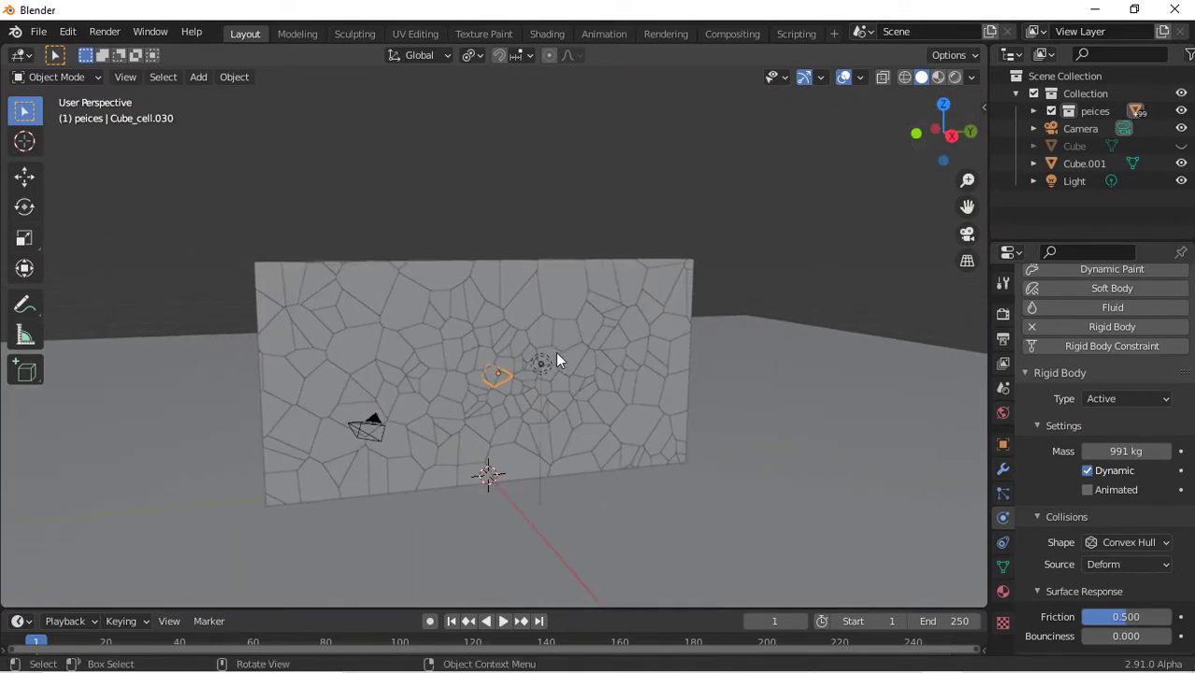
Play the simulation to preview the collapse and rewind to the start
key(space)
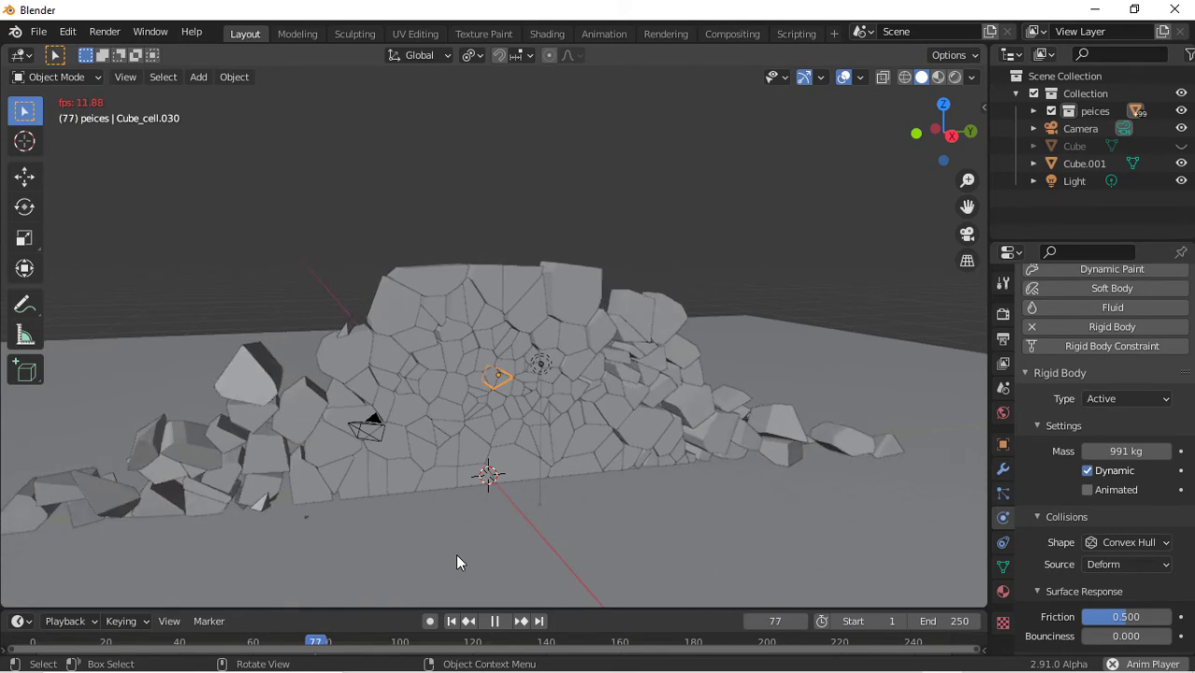
click(450, 621)
key(space)
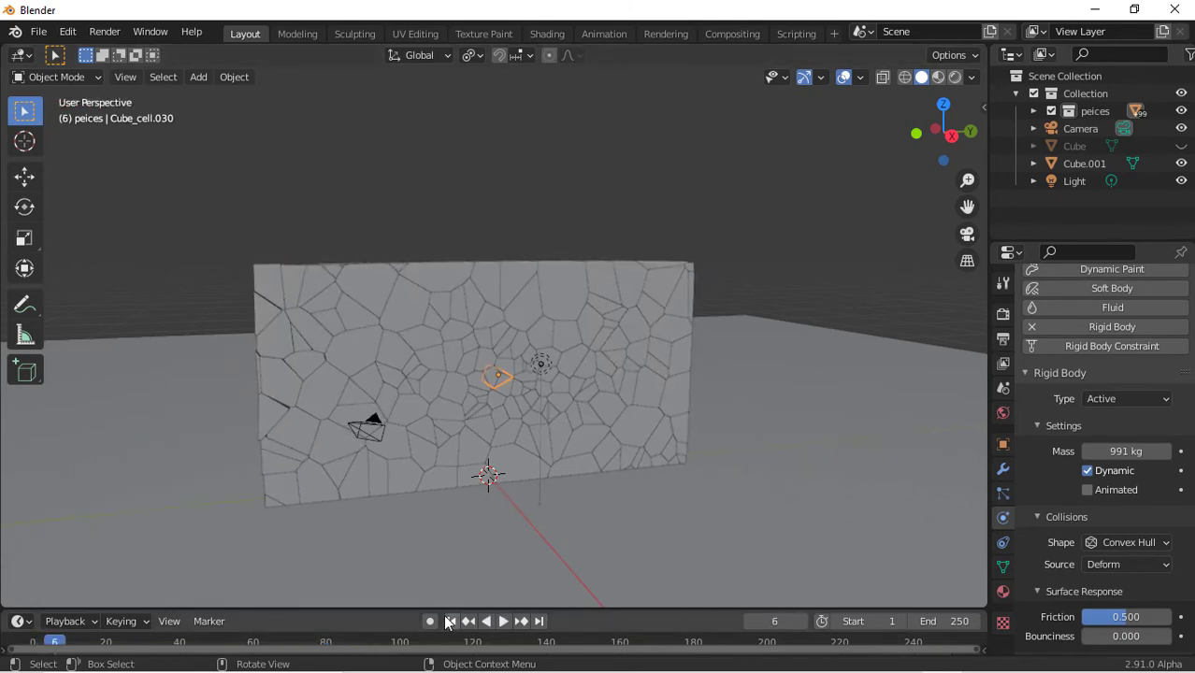
click(450, 621)
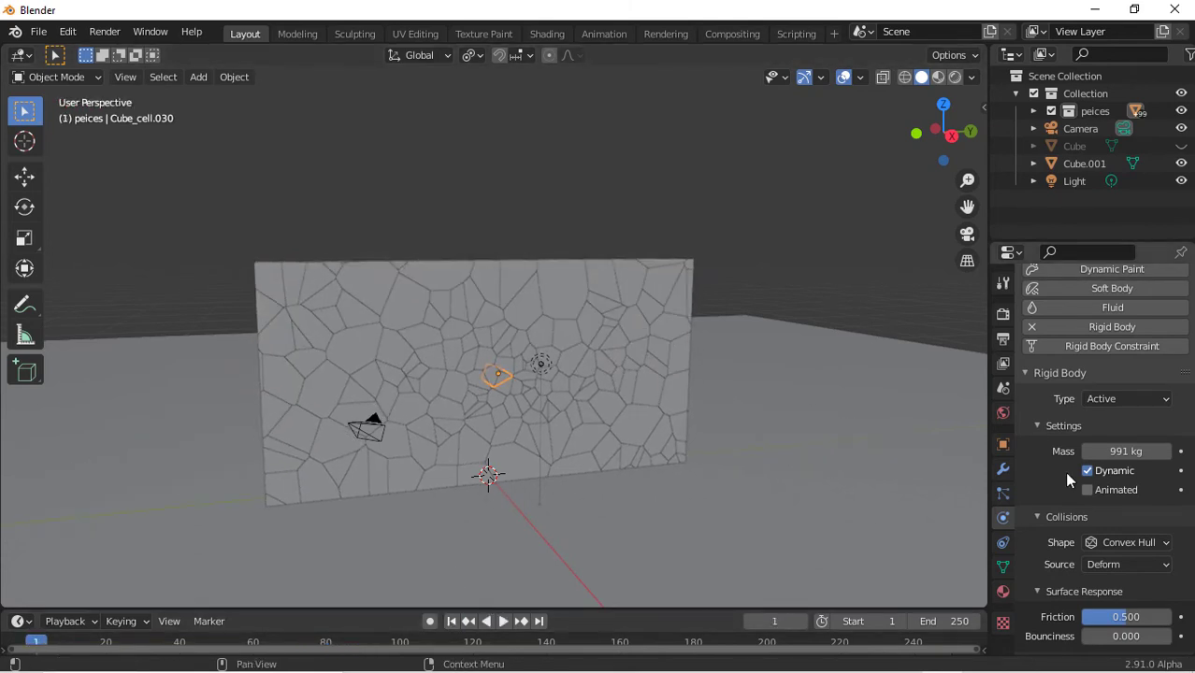
Enable Deactivation with Start Deactivated in the active piece's rigid body dynamics
scroll(1064, 471, down, 2)
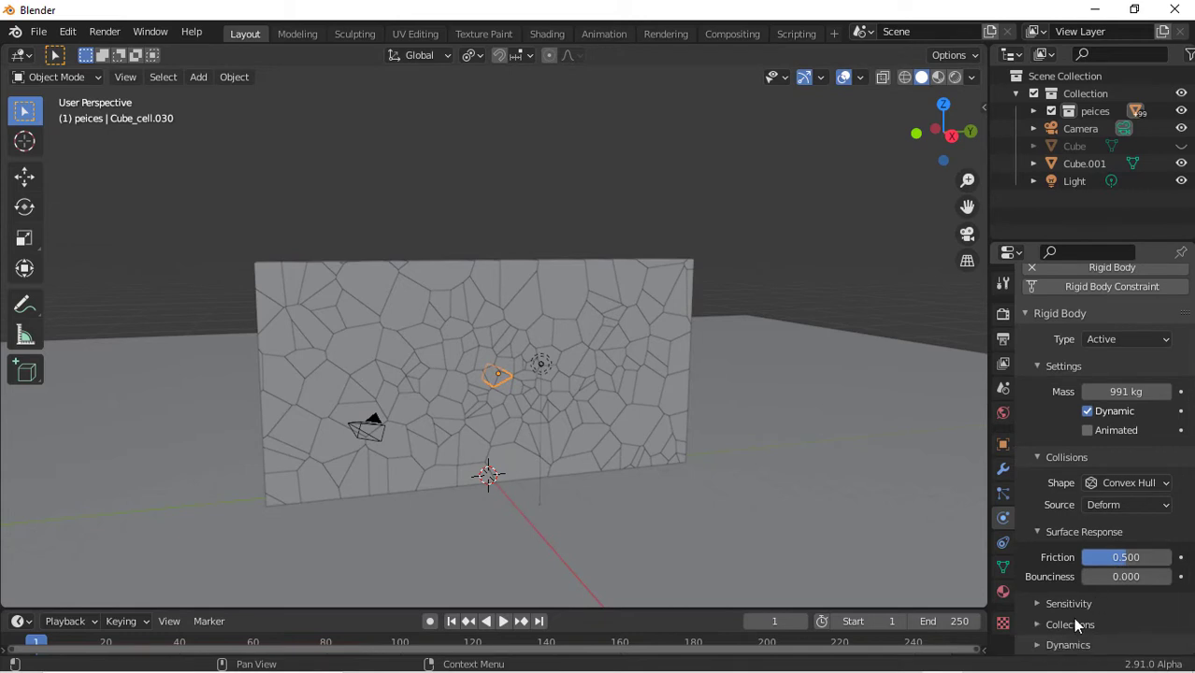
scroll(1075, 645, down, 2)
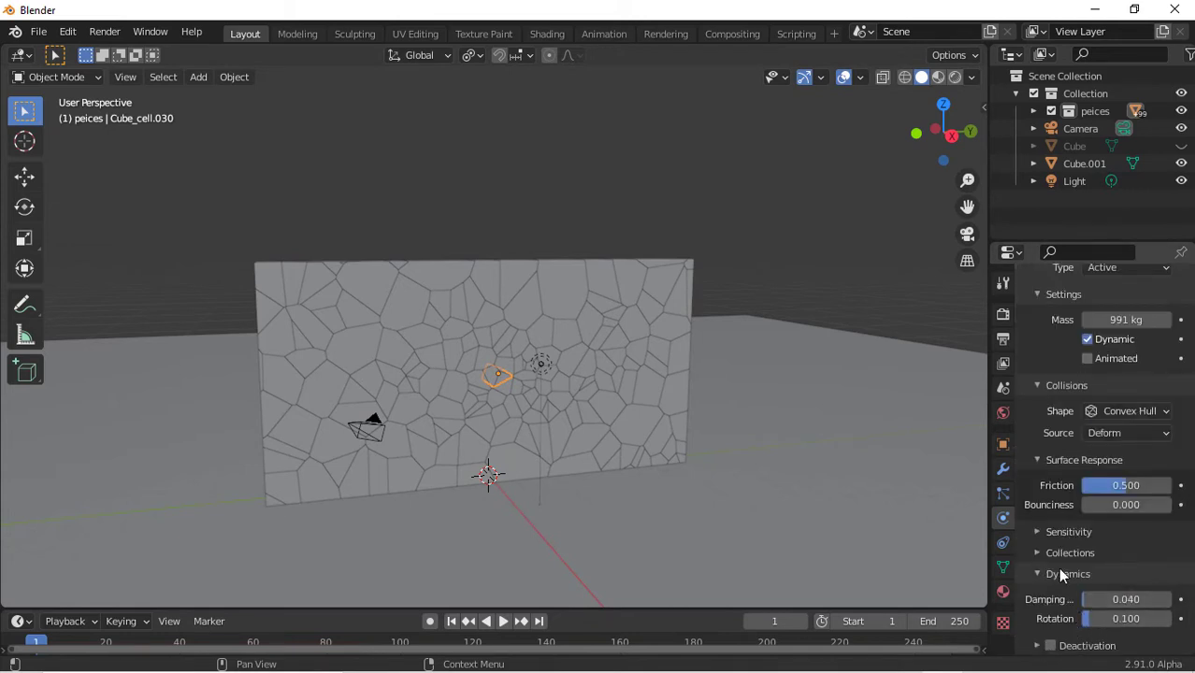
click(1041, 649)
scroll(1041, 652, down, 2)
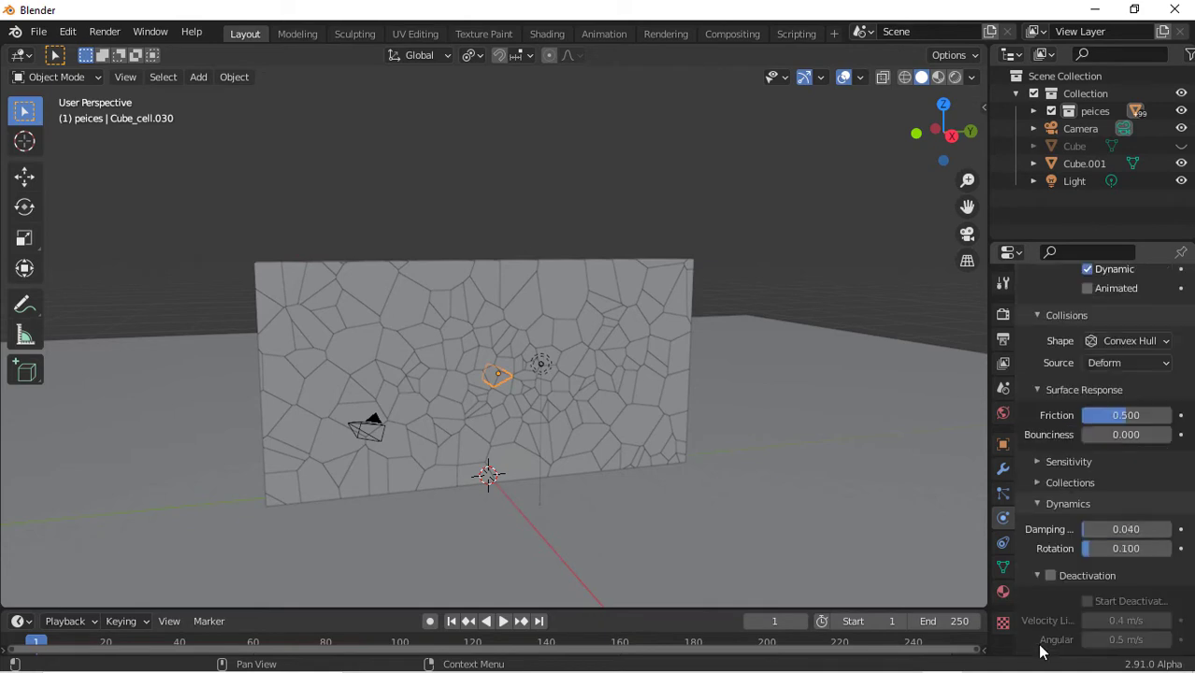
click(1051, 575)
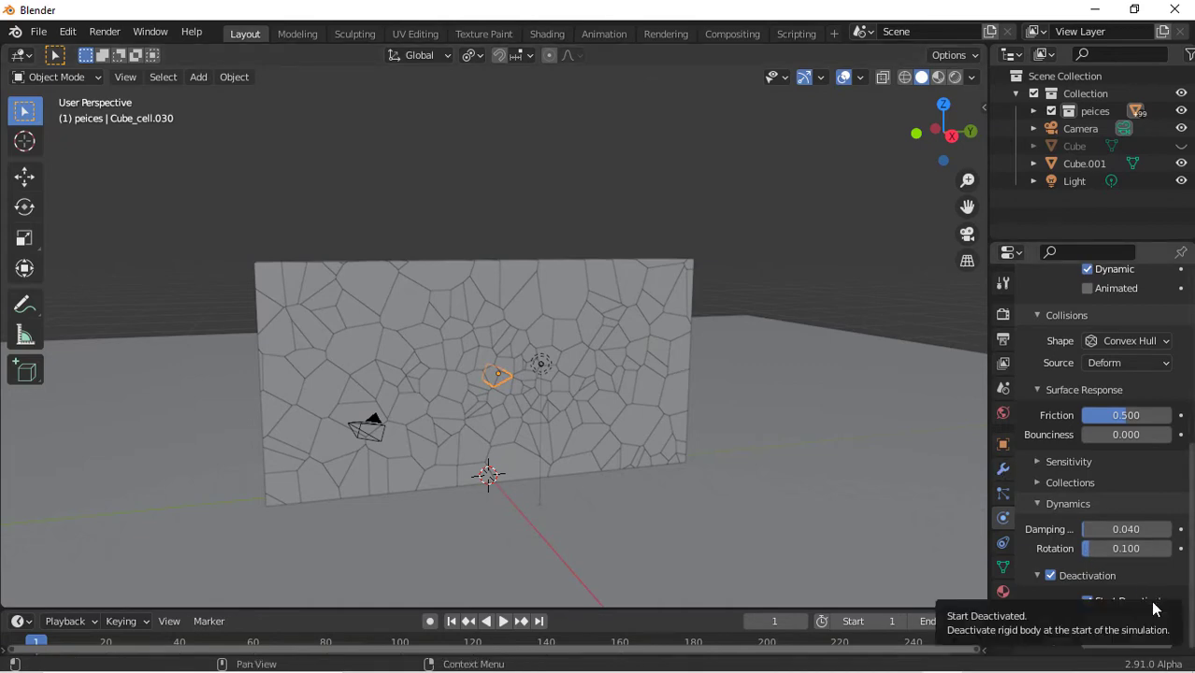
Box-select all wall pieces in top view and copy the active piece's rigid body settings to them
drag(943, 113, 947, 109)
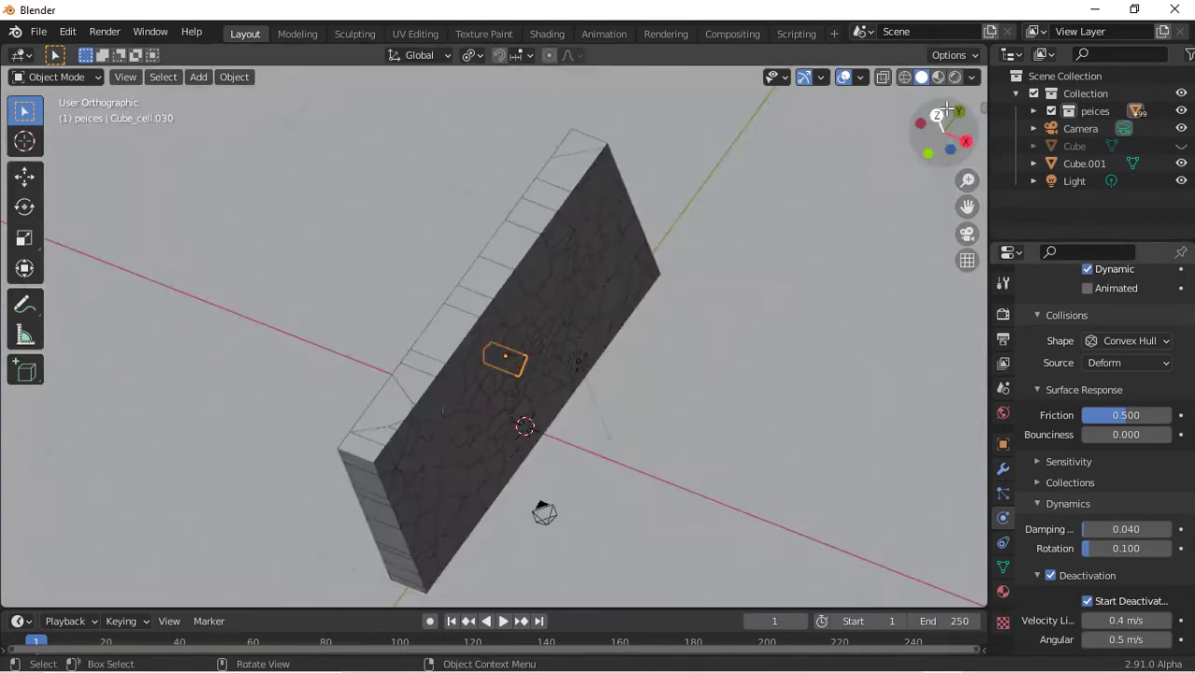
click(938, 114)
scroll(690, 400, down, 5)
drag(411, 193, 522, 460)
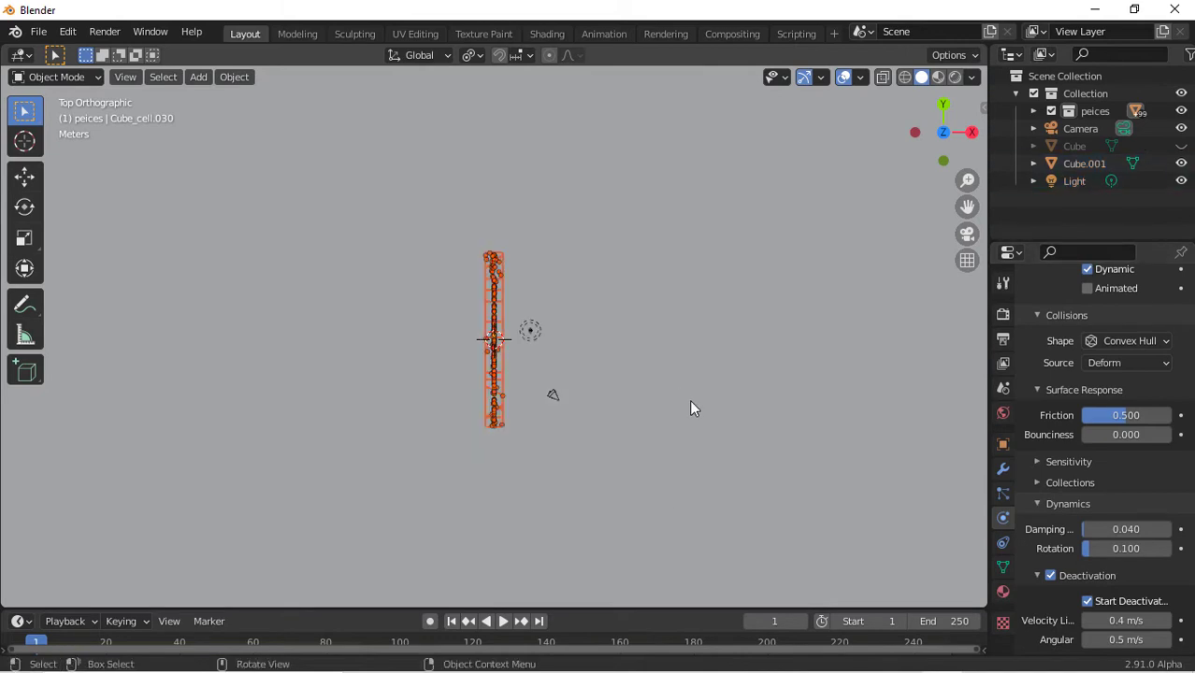
scroll(691, 403, down, 6)
scroll(691, 407, up, 5)
click(233, 79)
mouse_move(288, 490)
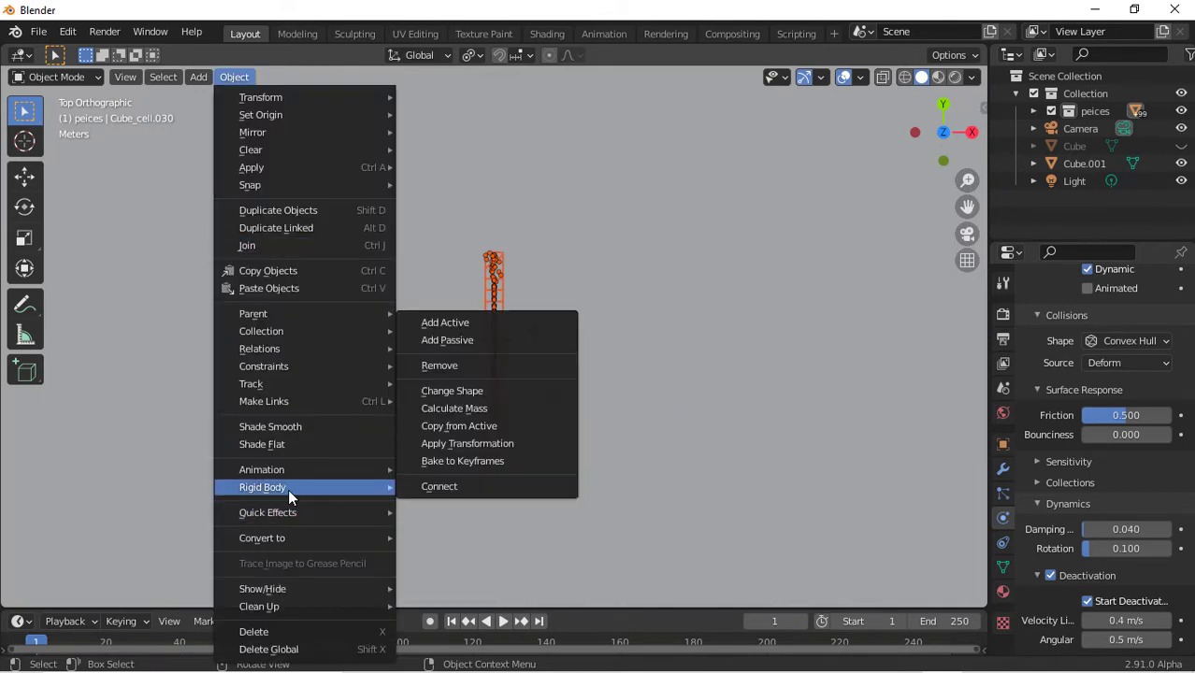
click(496, 426)
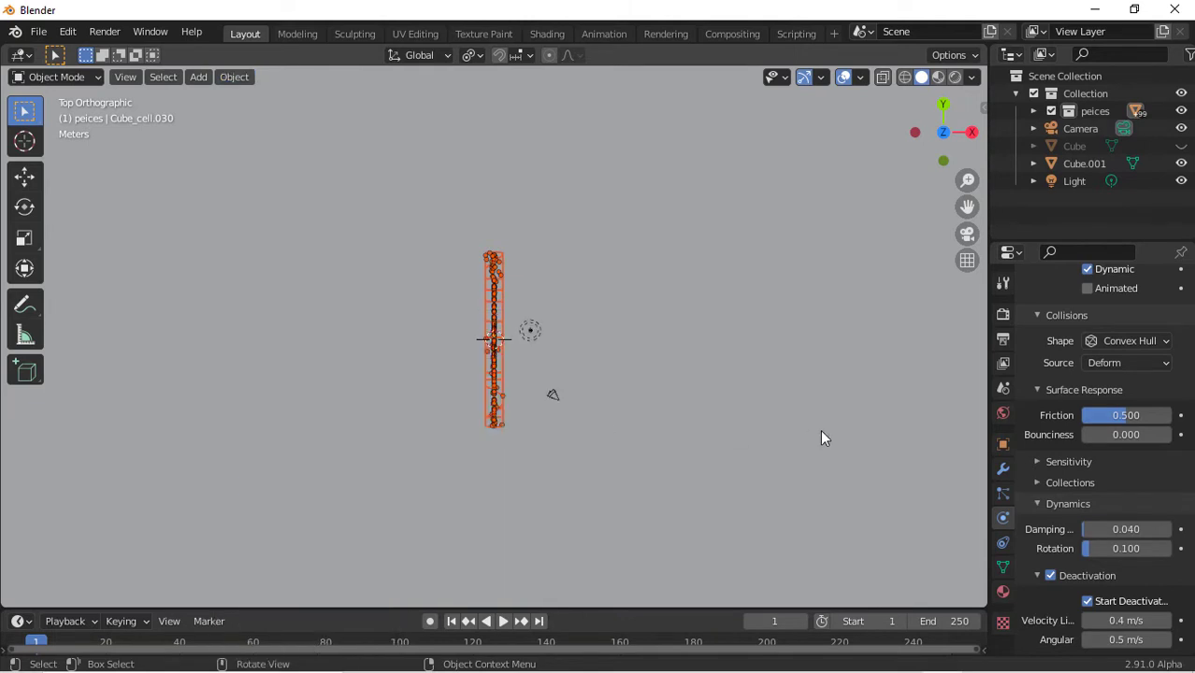
Try to open the rigid body tools after reselecting the wall pieces in top view
click(494, 297)
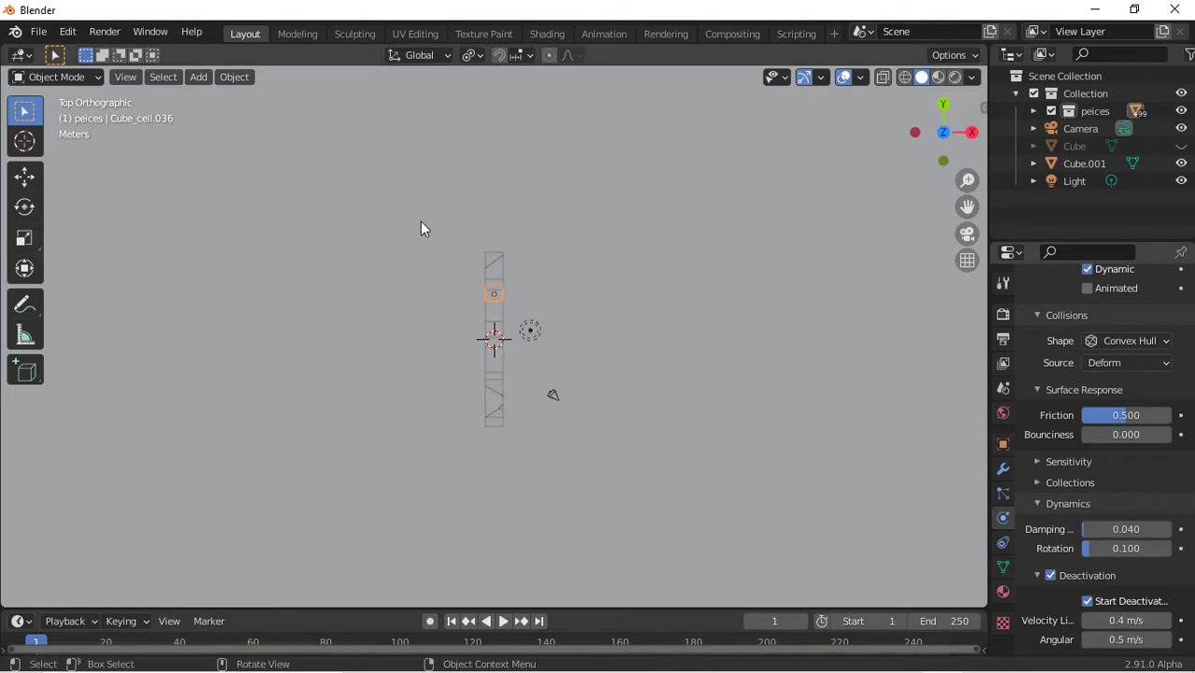
drag(421, 228, 529, 414)
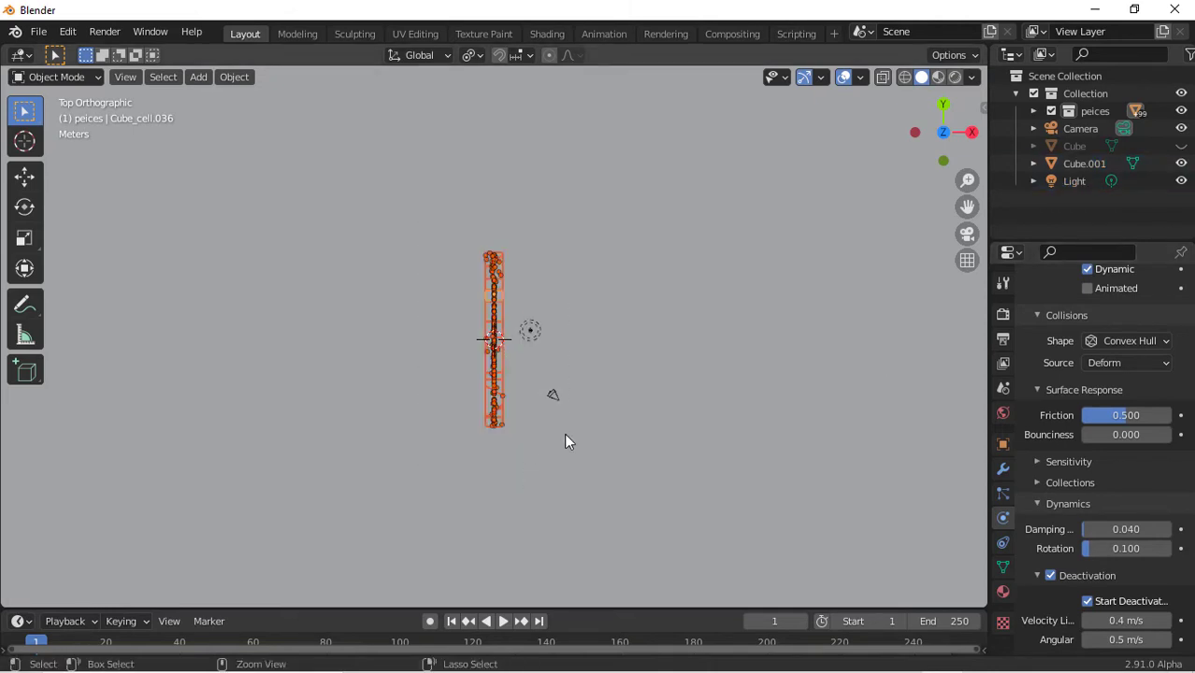
scroll(416, 378, down, 13)
scroll(417, 379, up, 13)
shift+click(531, 340)
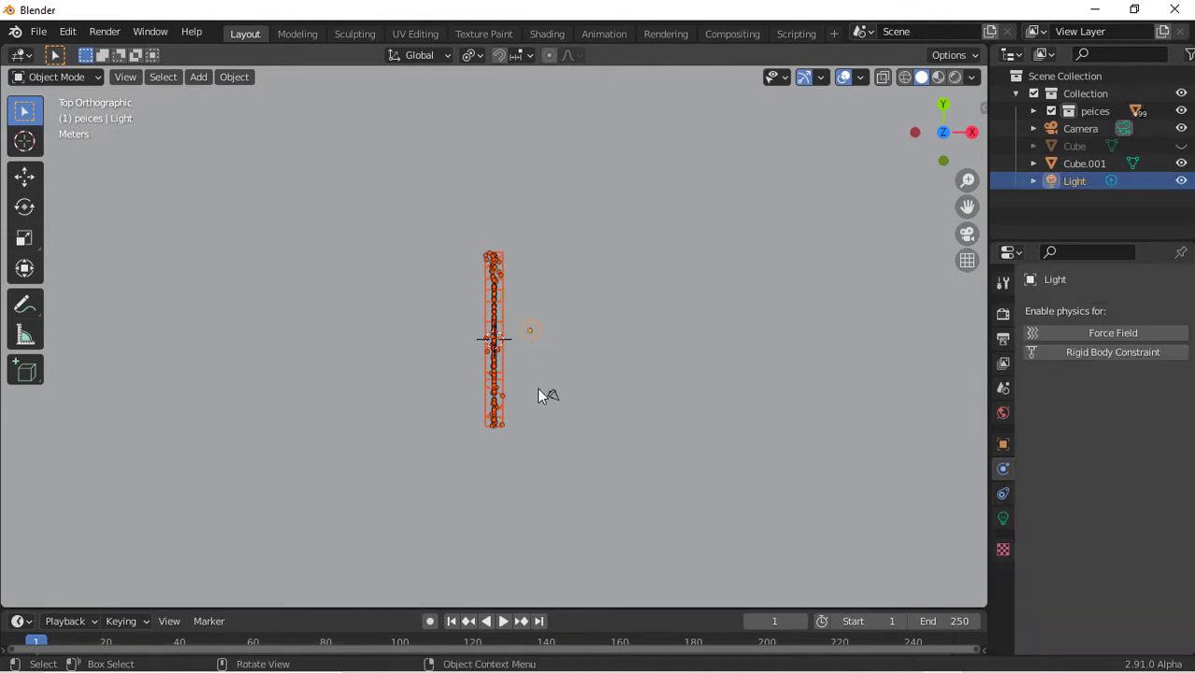
scroll(538, 394, down, 6)
scroll(537, 388, up, 9)
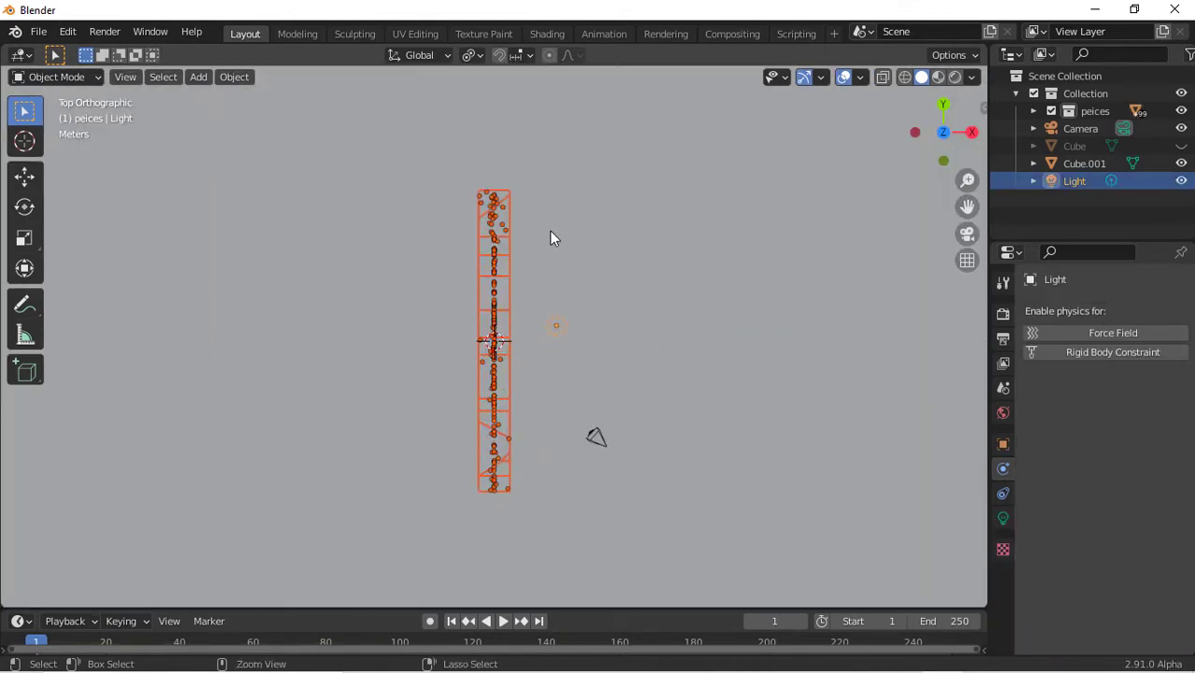
ctrl+drag(528, 243, 646, 519)
scroll(645, 519, down, 2)
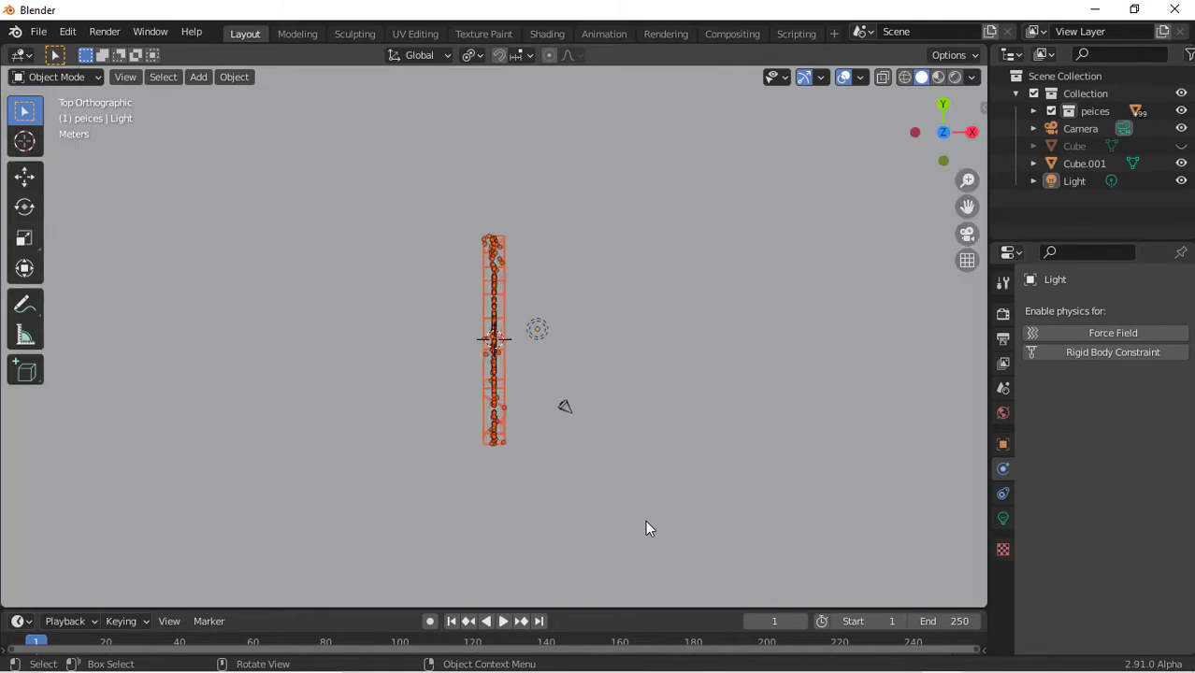
scroll(646, 520, up, 4)
click(221, 76)
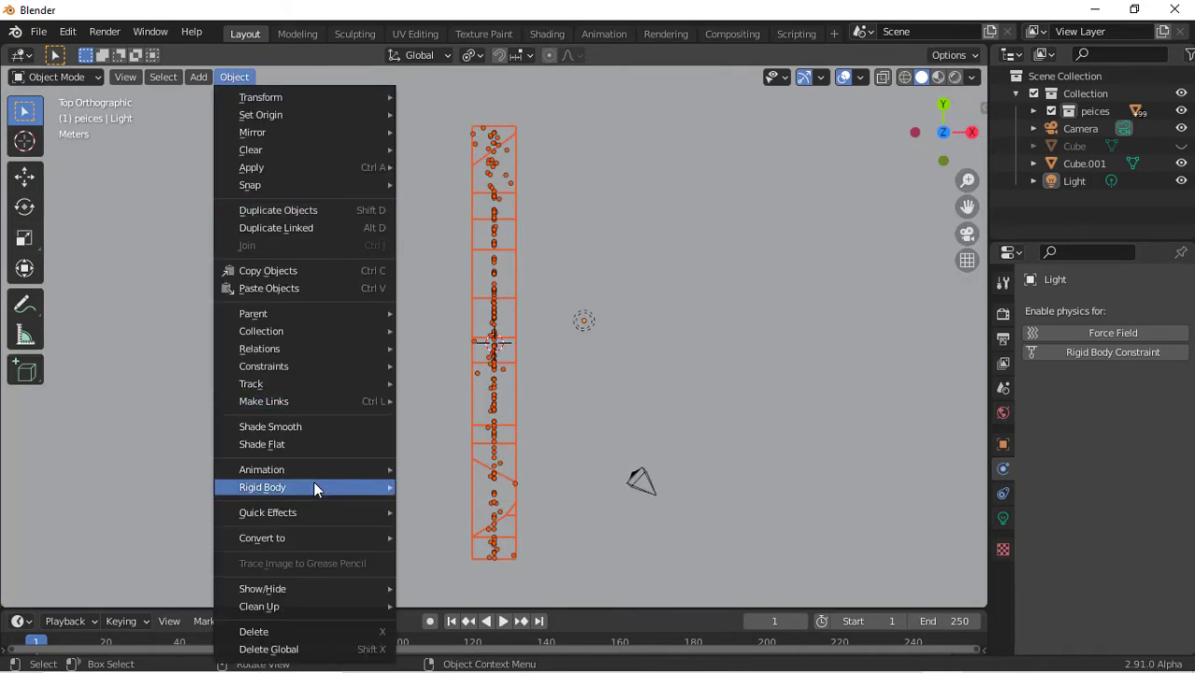
mouse_move(313, 486)
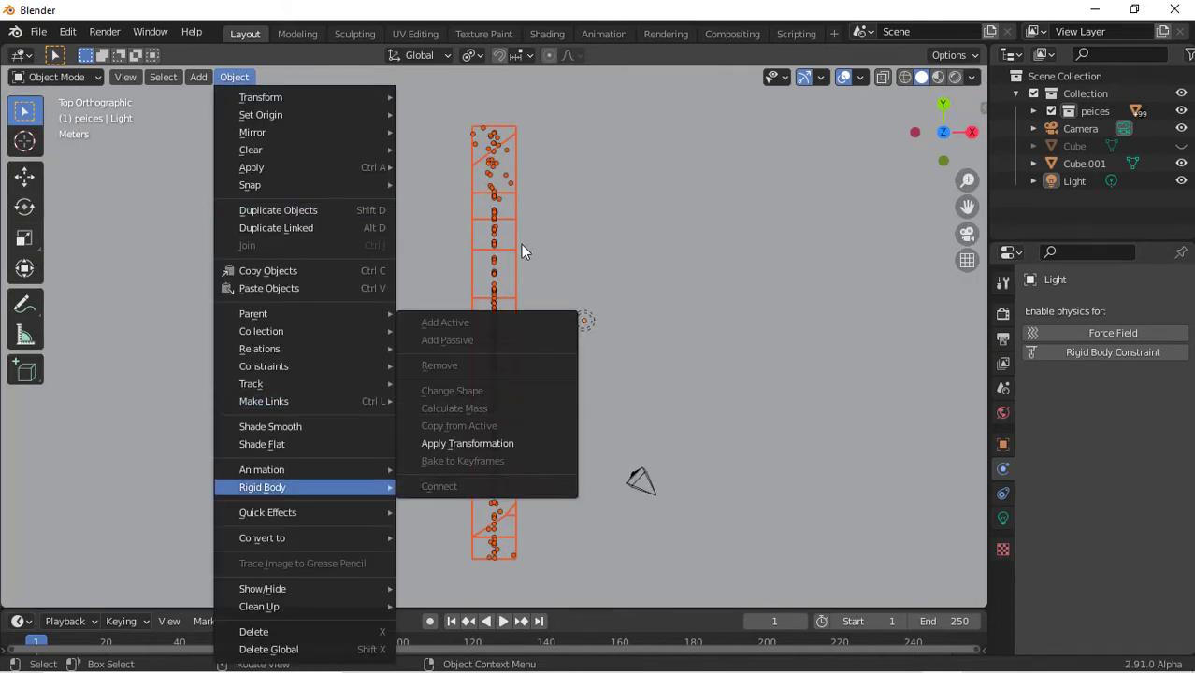
click(479, 375)
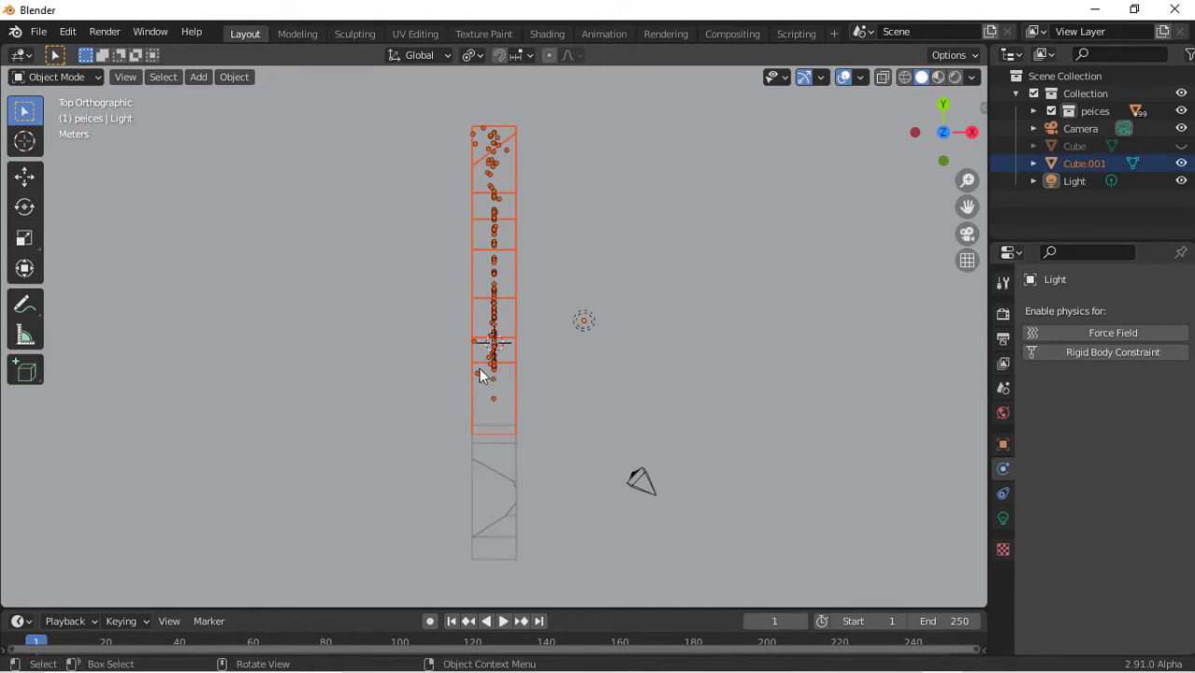
Box-select the wall pieces with the floor active and calculate their masses using a glass material preset
drag(413, 83, 532, 593)
scroll(607, 485, down, 11)
click(455, 278)
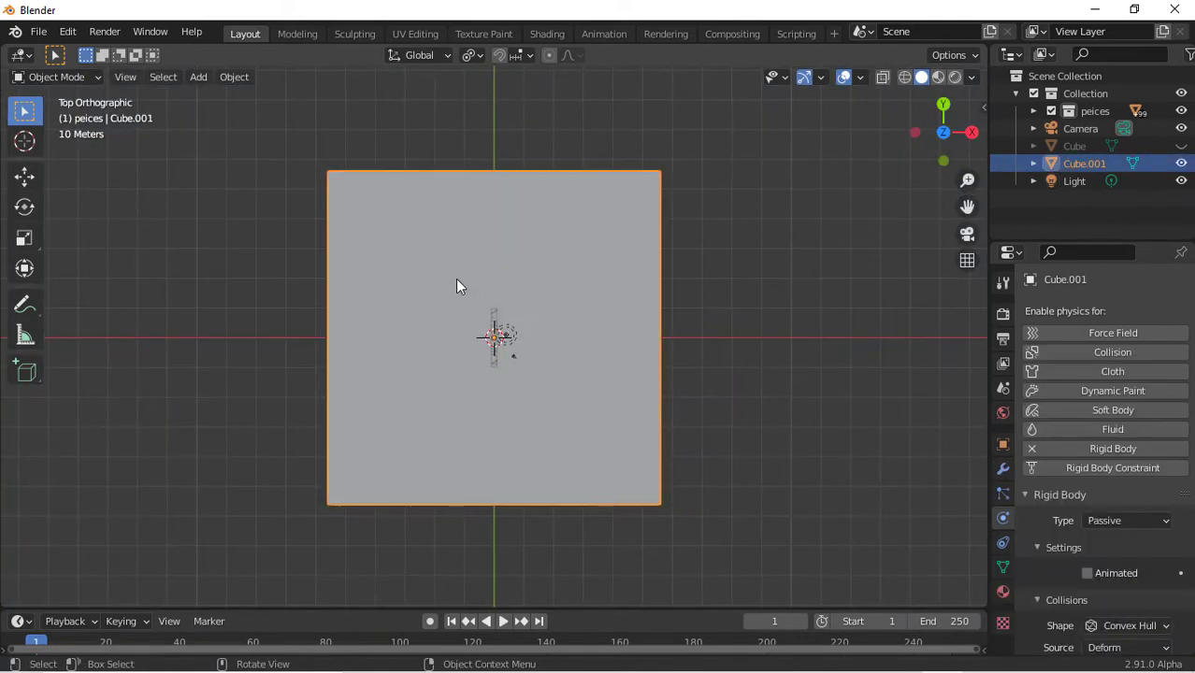
drag(452, 272, 497, 407)
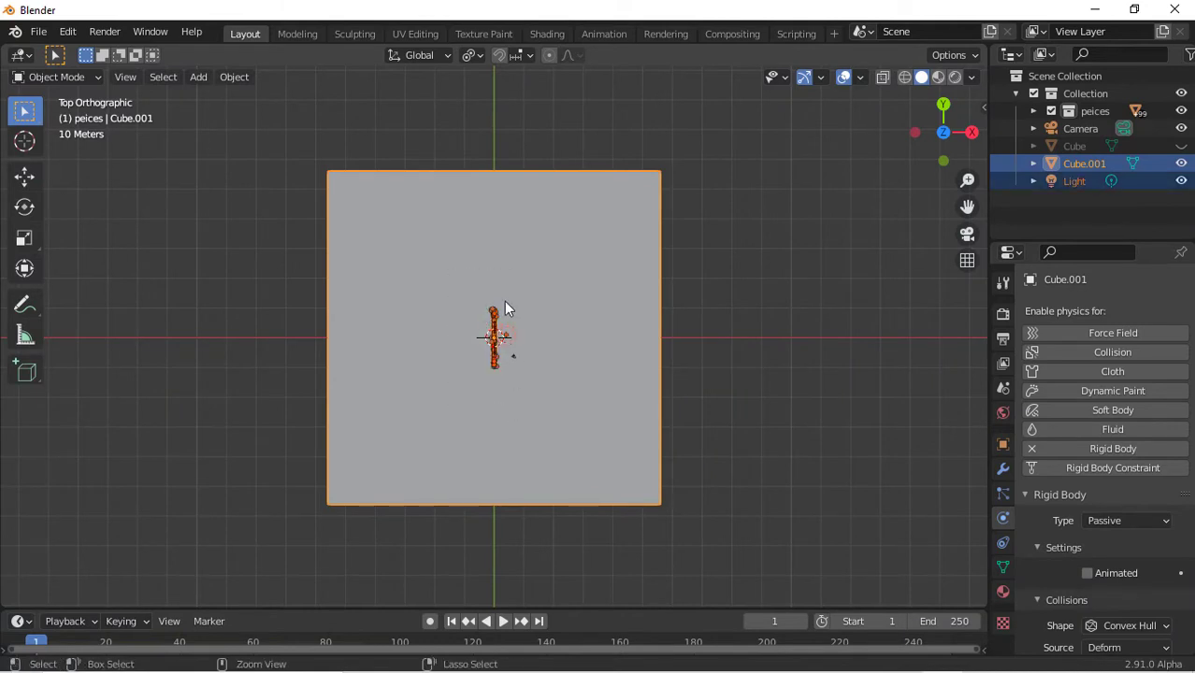
shift+click(504, 300)
scroll(543, 413, up, 9)
scroll(543, 414, up, 1)
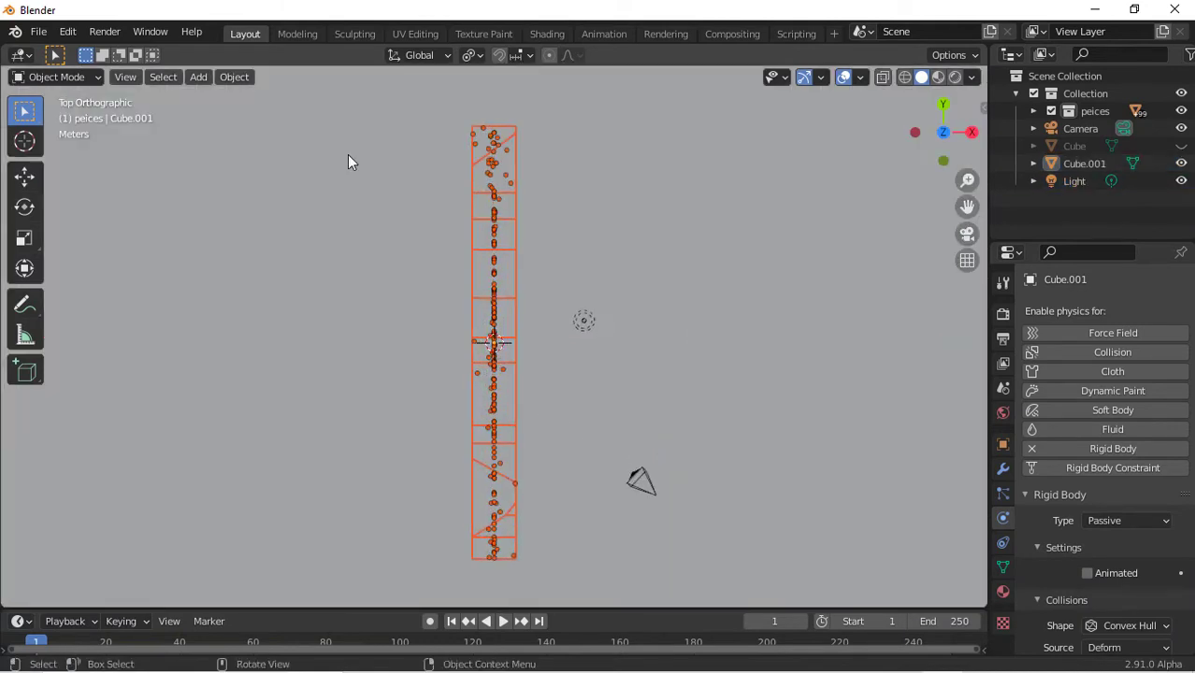
click(234, 82)
mouse_move(309, 486)
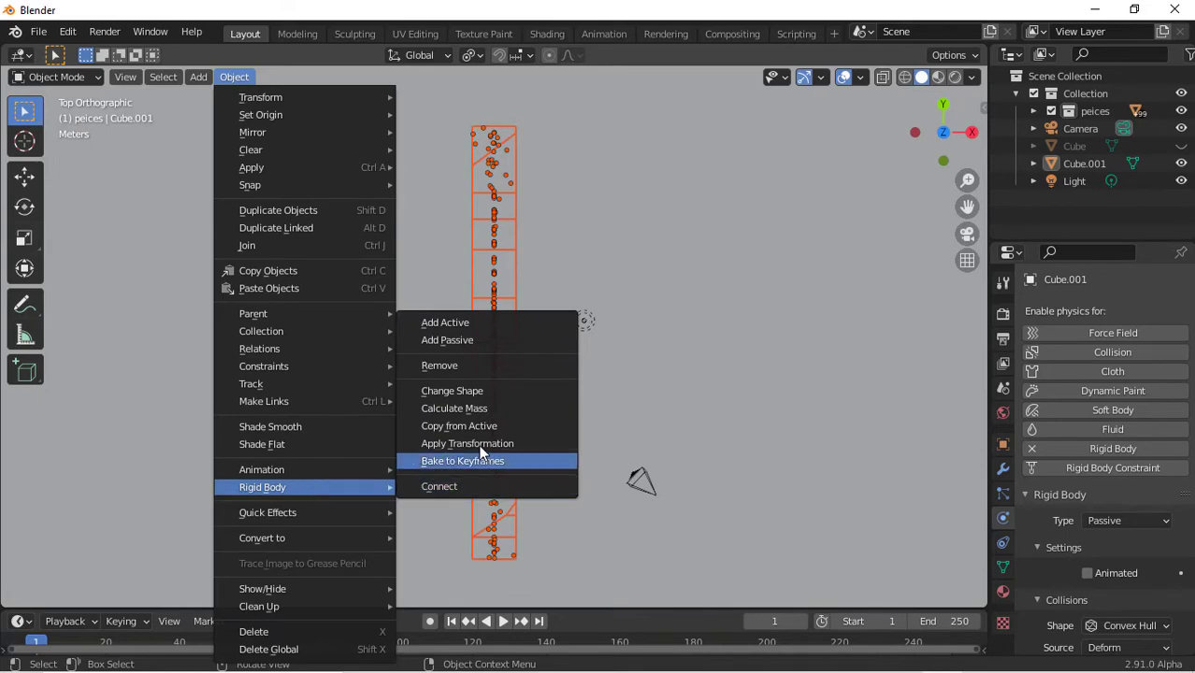
click(455, 407)
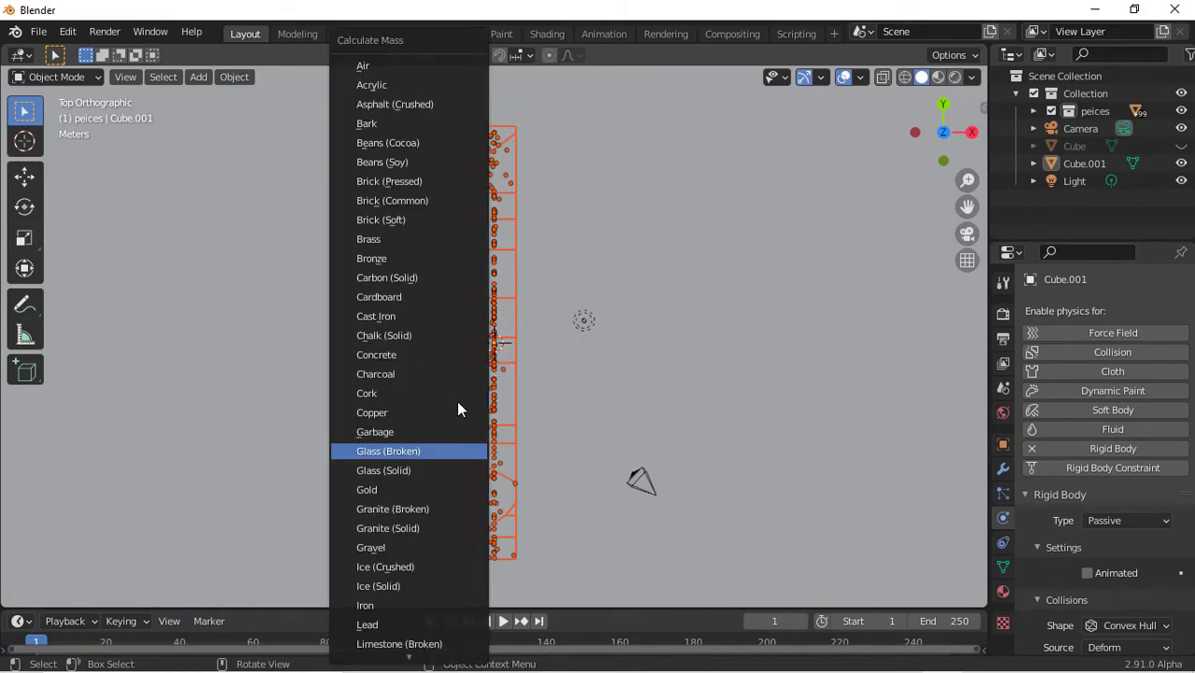
click(417, 457)
Orbit the view and select a single wall piece to check its recalculated mass
drag(943, 165, 671, 428)
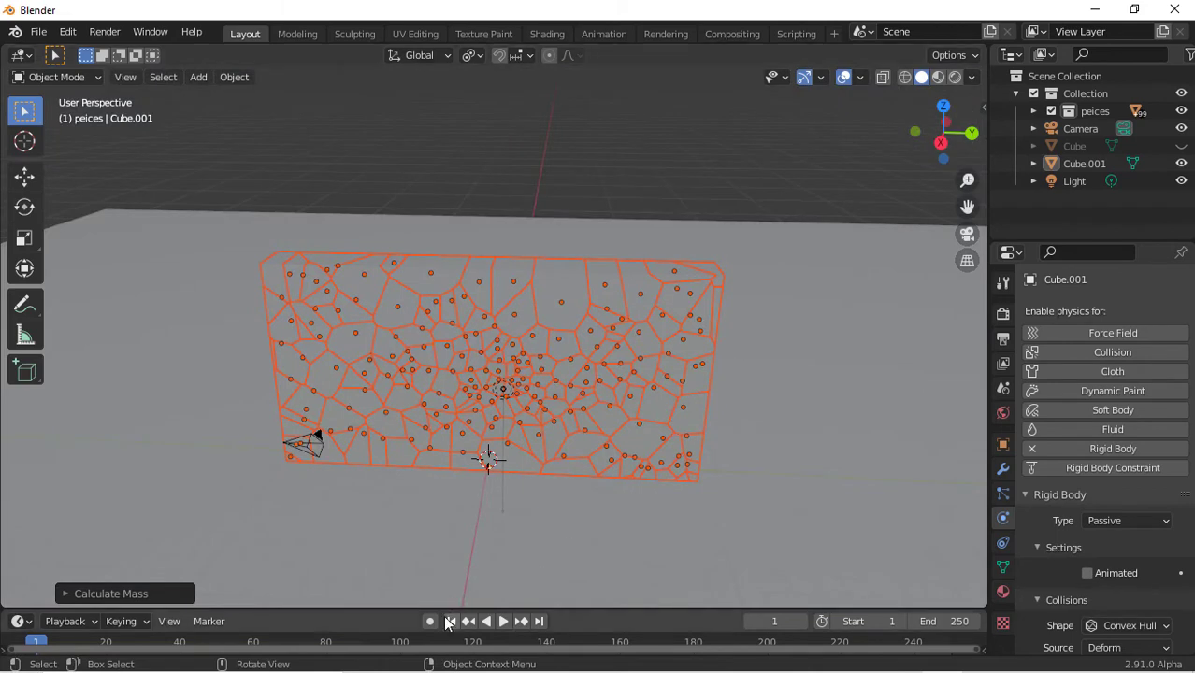
click(616, 396)
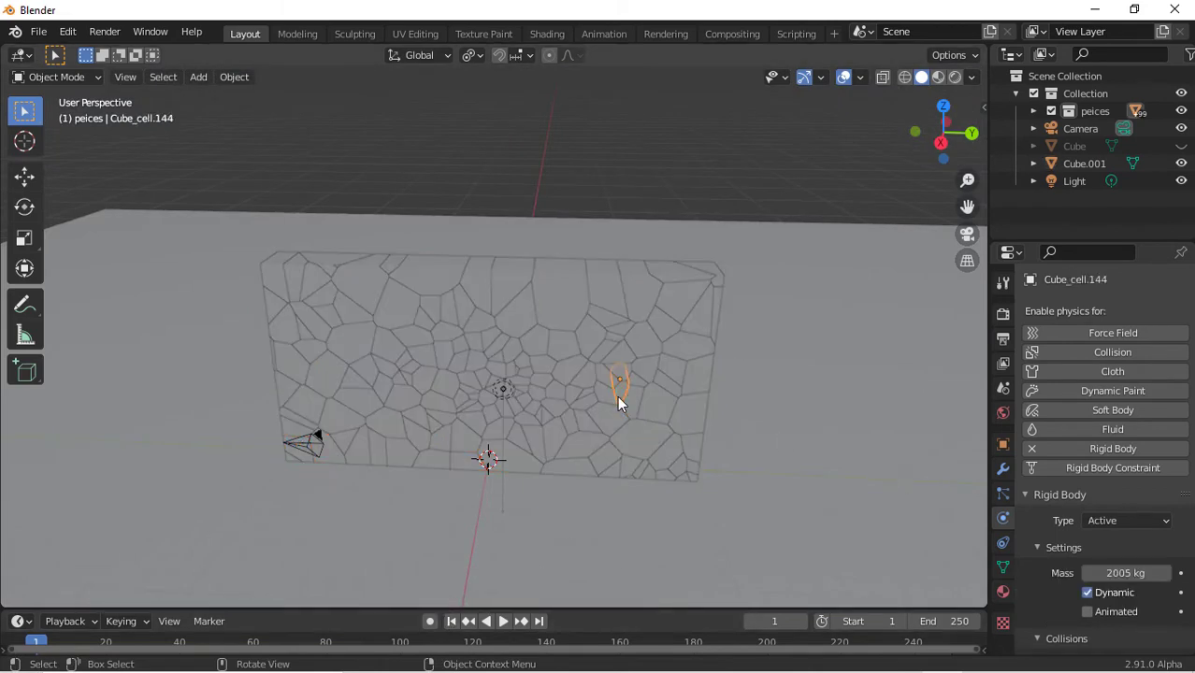
scroll(670, 511, down, 5)
Play the simulation briefly and rewind to the first frame
key(space)
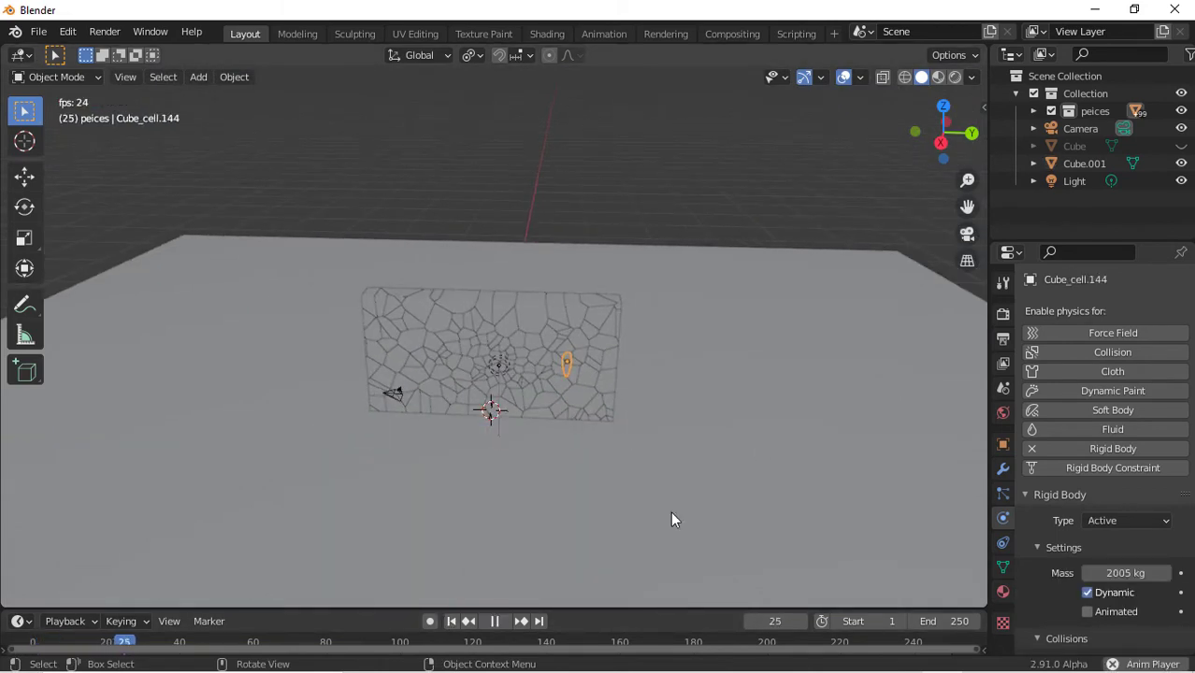
click(453, 621)
key(space)
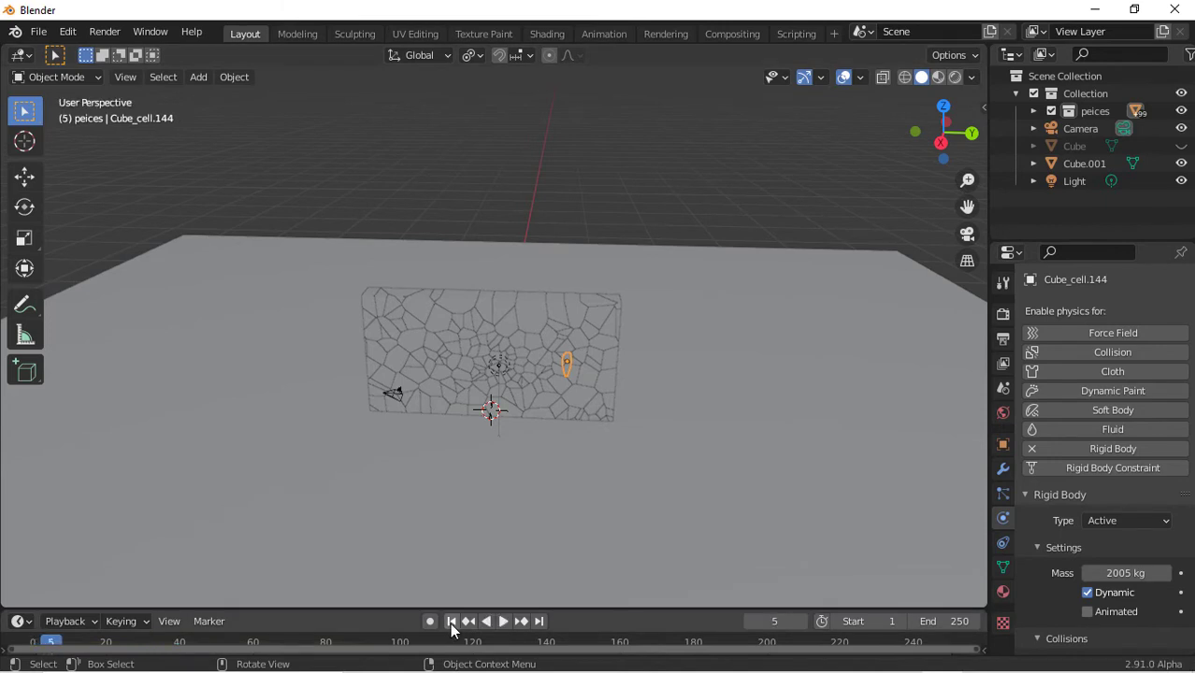
click(453, 623)
Add a UV sphere and raise it along Z to about the wall's mid-height in back view
key(shift+a)
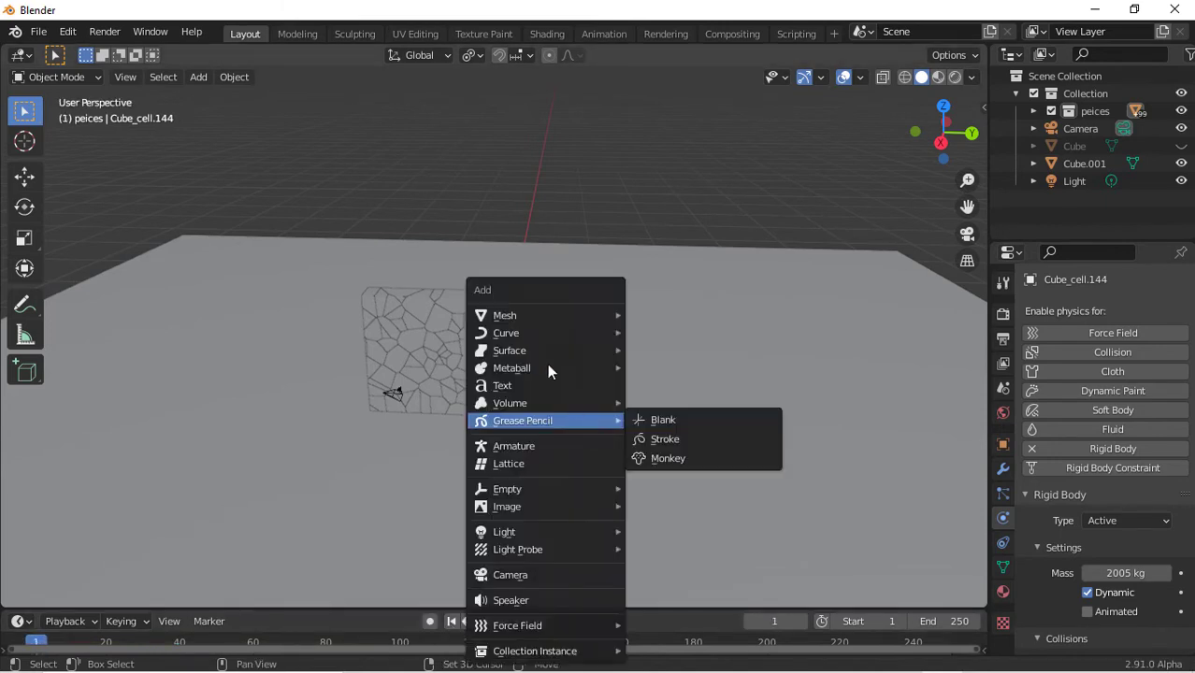
mouse_move(604, 318)
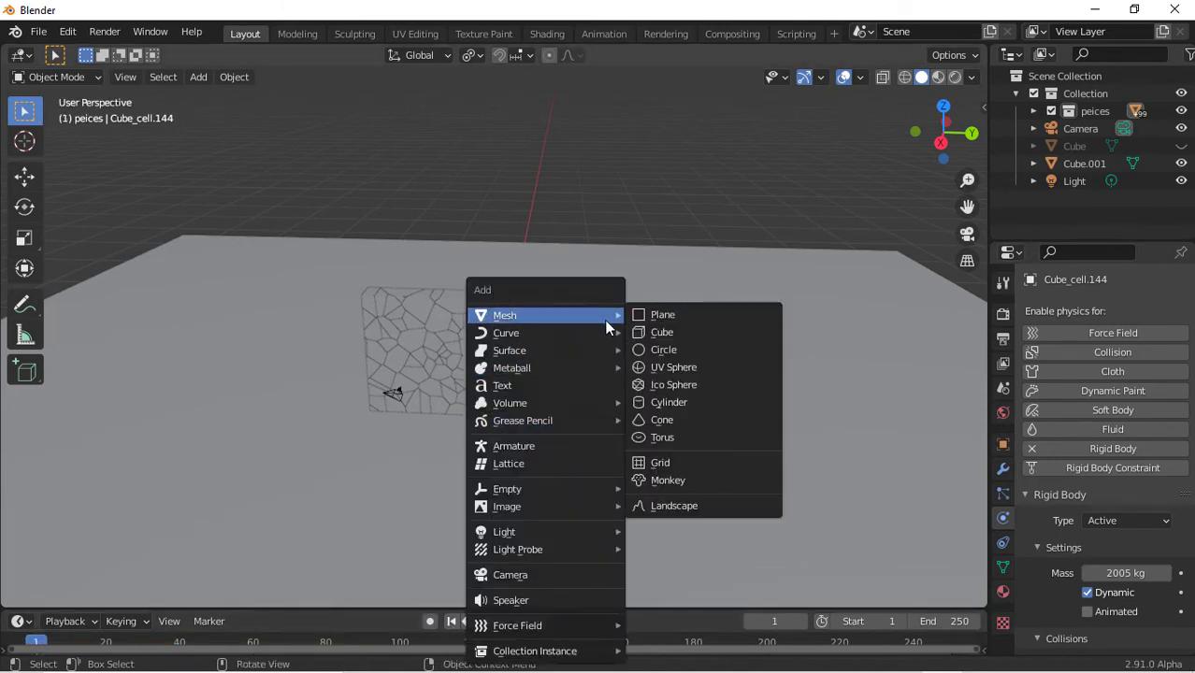
click(682, 369)
click(972, 132)
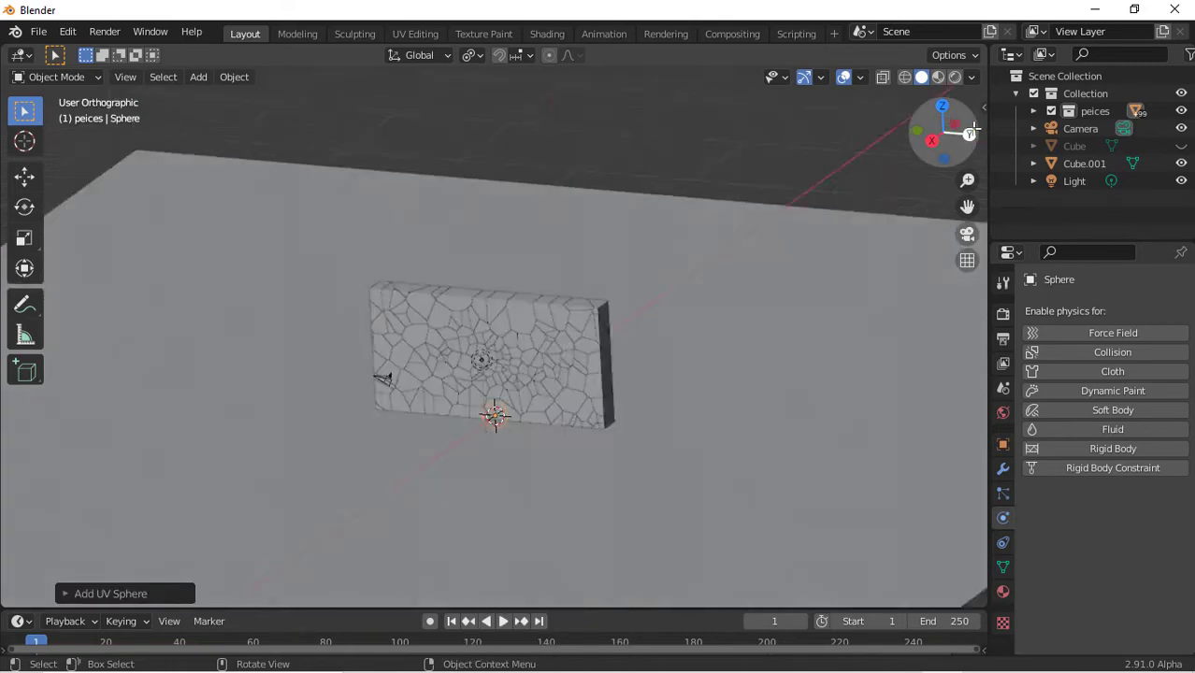
scroll(706, 313, down, 1)
key(g)
key(z)
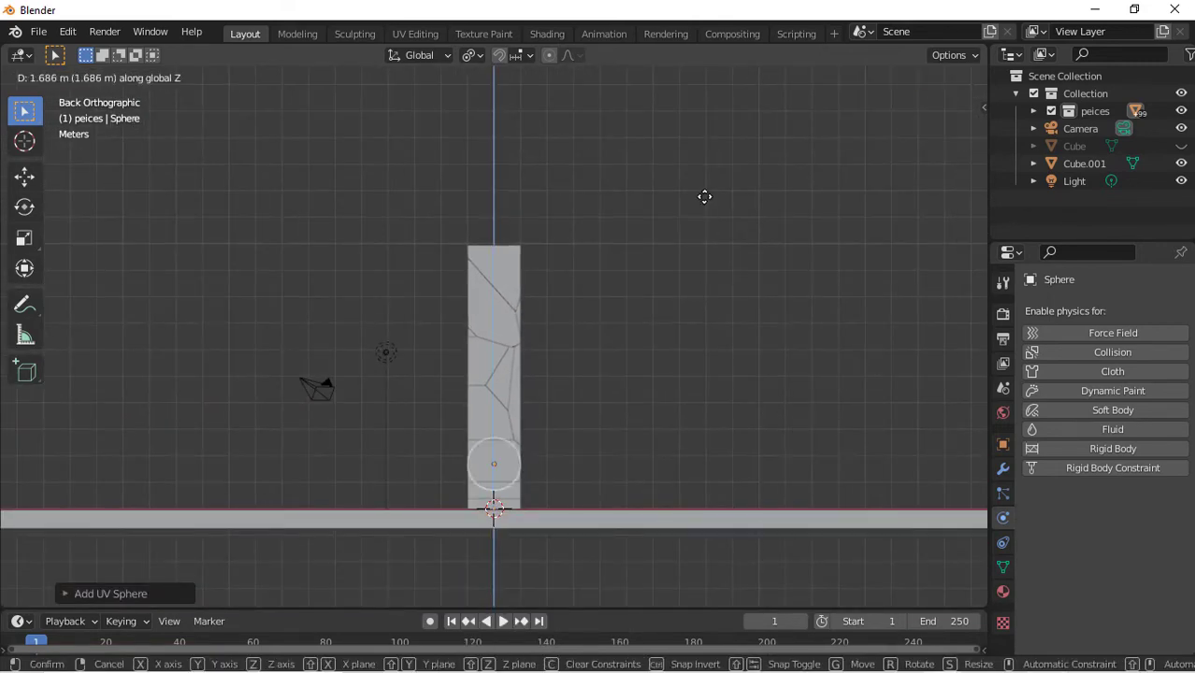
click(700, 162)
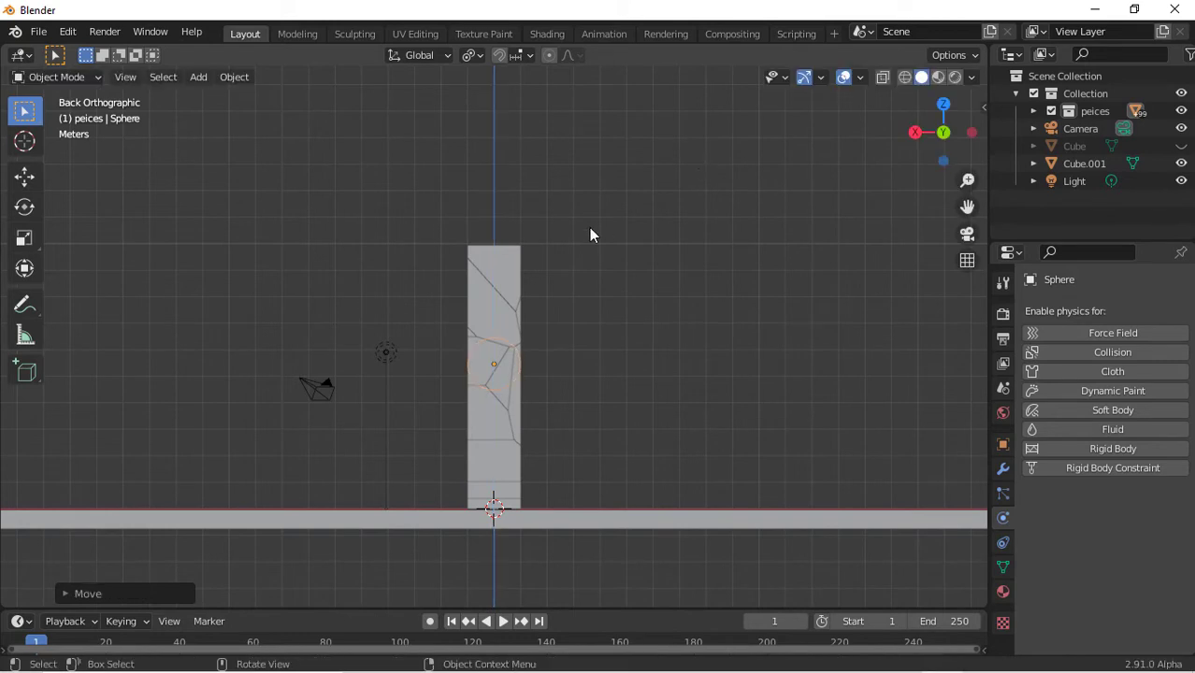
Move the sphere about 12.8 m along X to the side of the wall
key(g)
key(x)
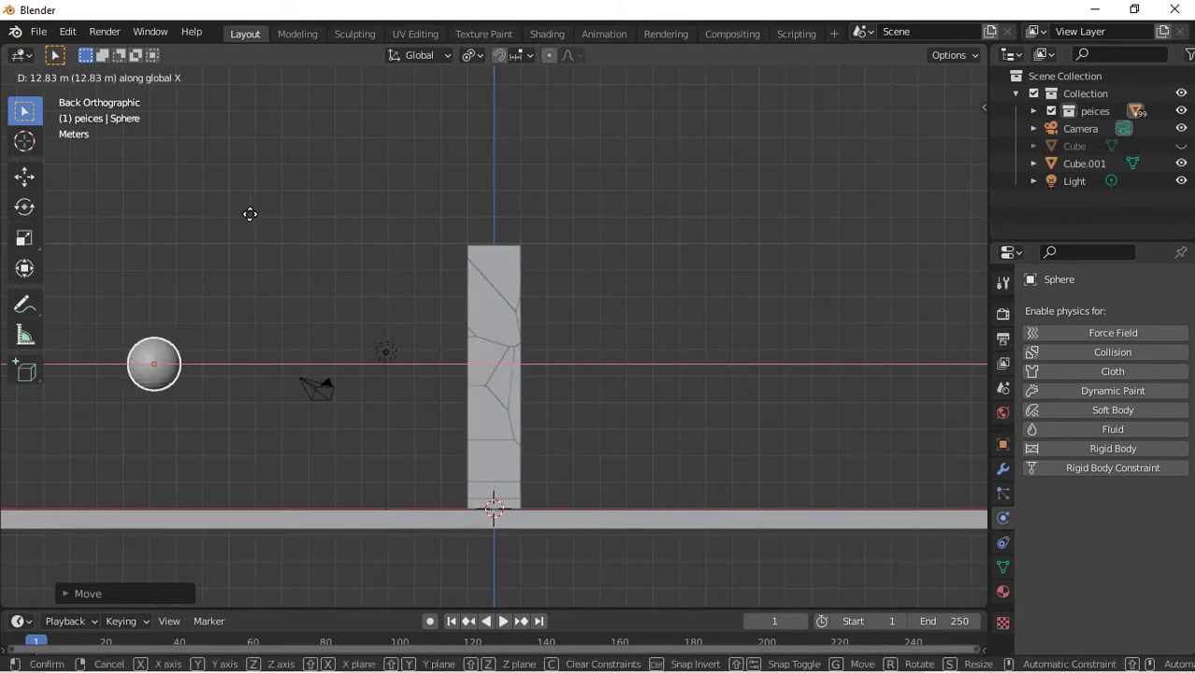
click(250, 214)
Add a Subdivision Surface modifier to the sphere and apply it
click(1003, 469)
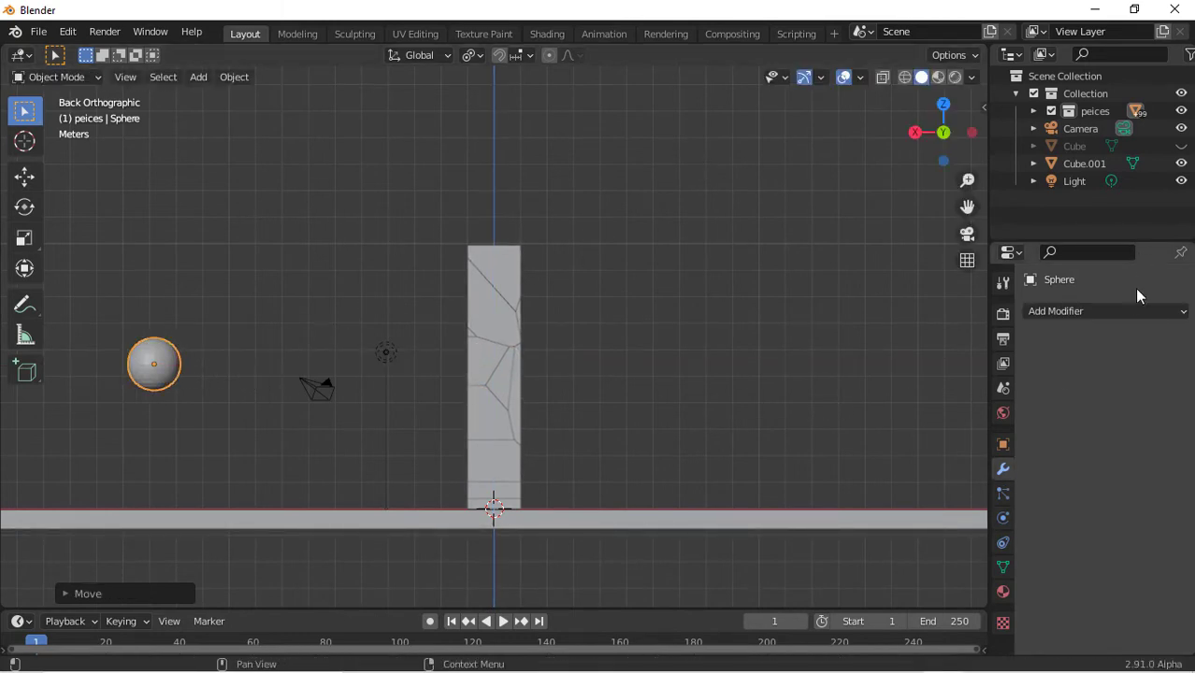
click(1132, 314)
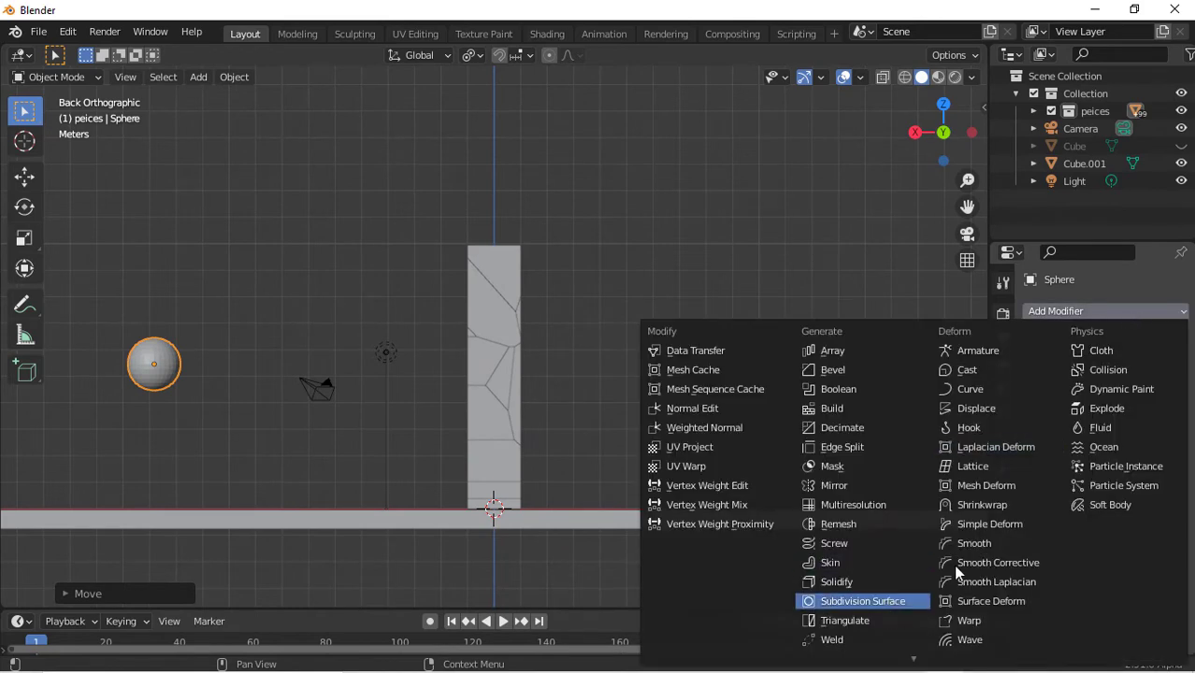
click(886, 599)
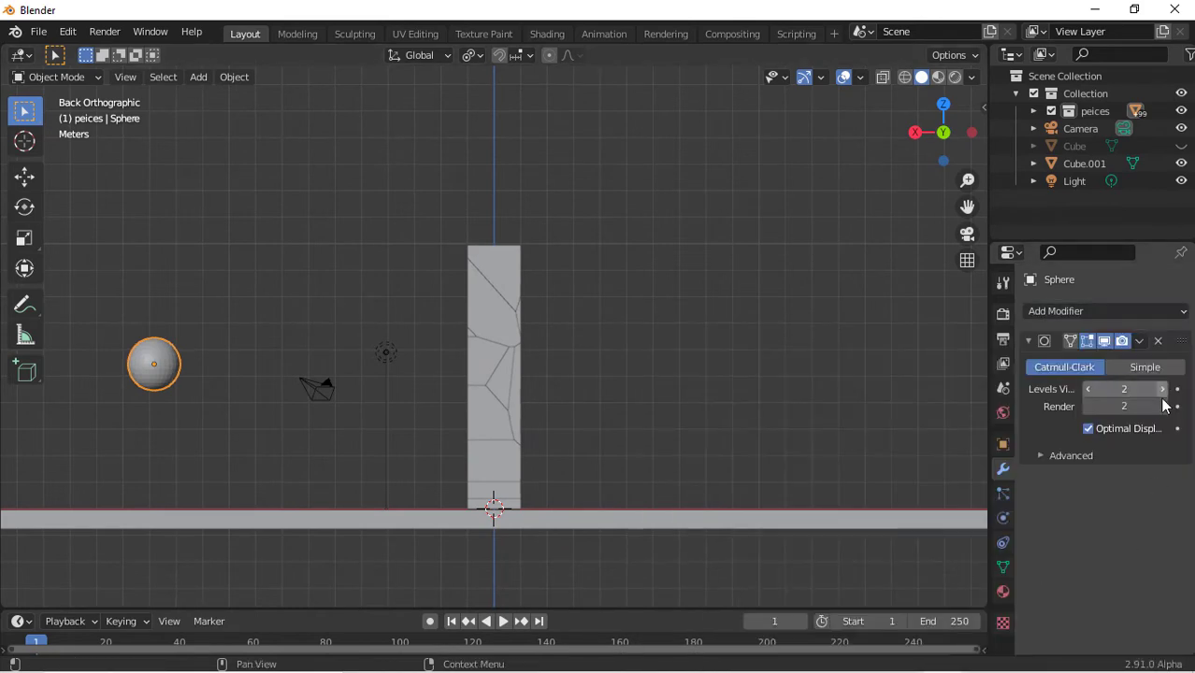
click(1138, 342)
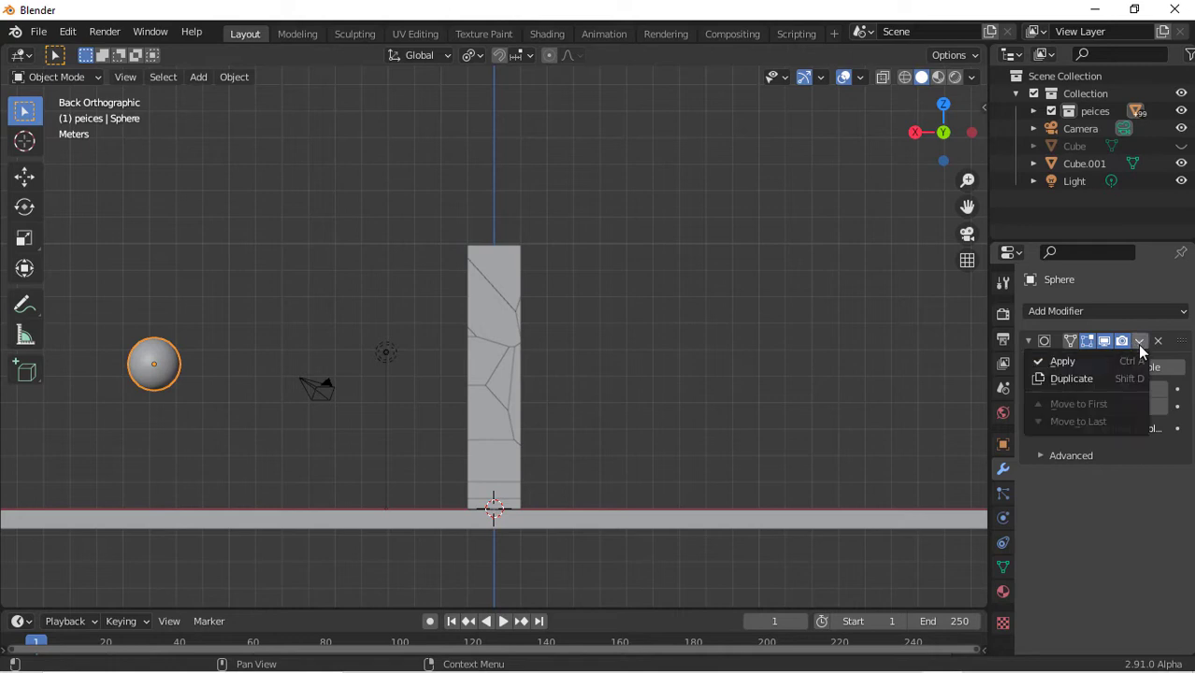
click(1088, 363)
Enable Animated in the sphere's active rigid body settings
drag(950, 128, 1193, 160)
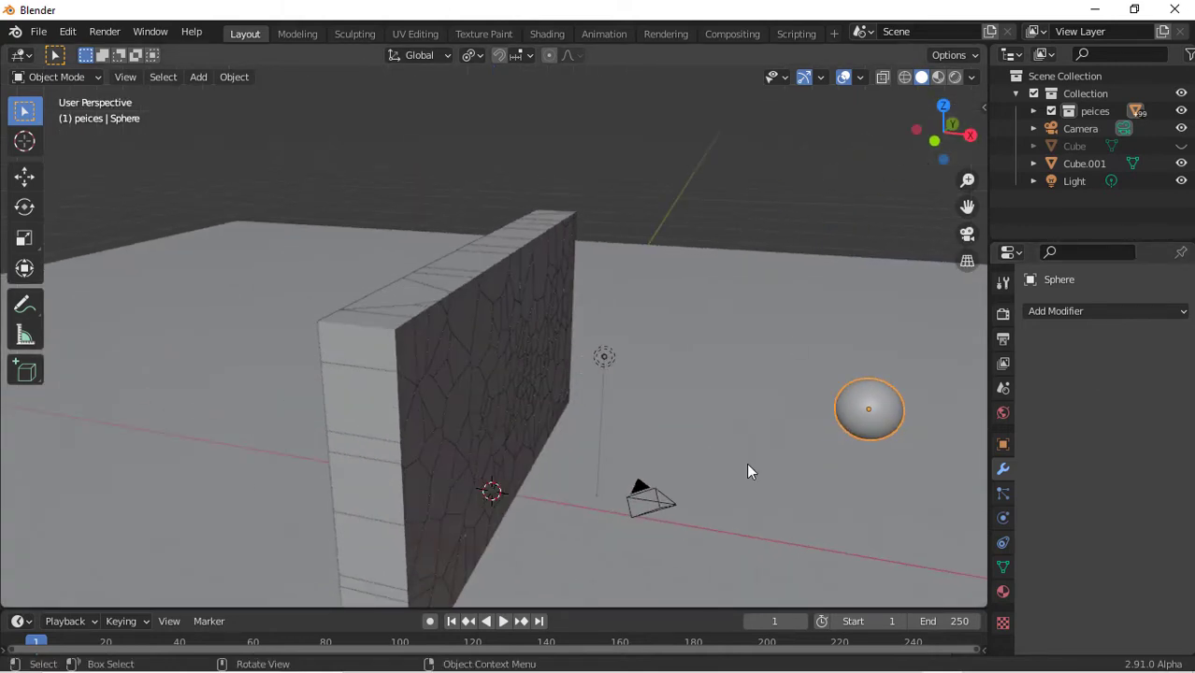
click(1003, 518)
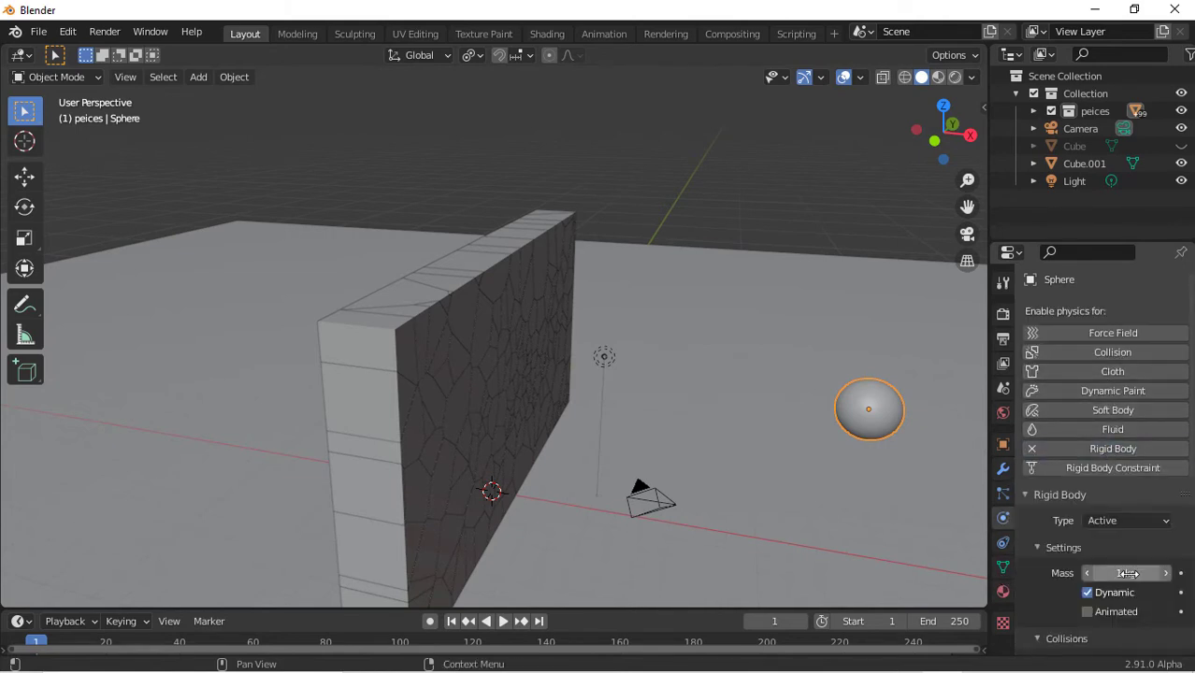
click(1087, 612)
scroll(1156, 566, down, 3)
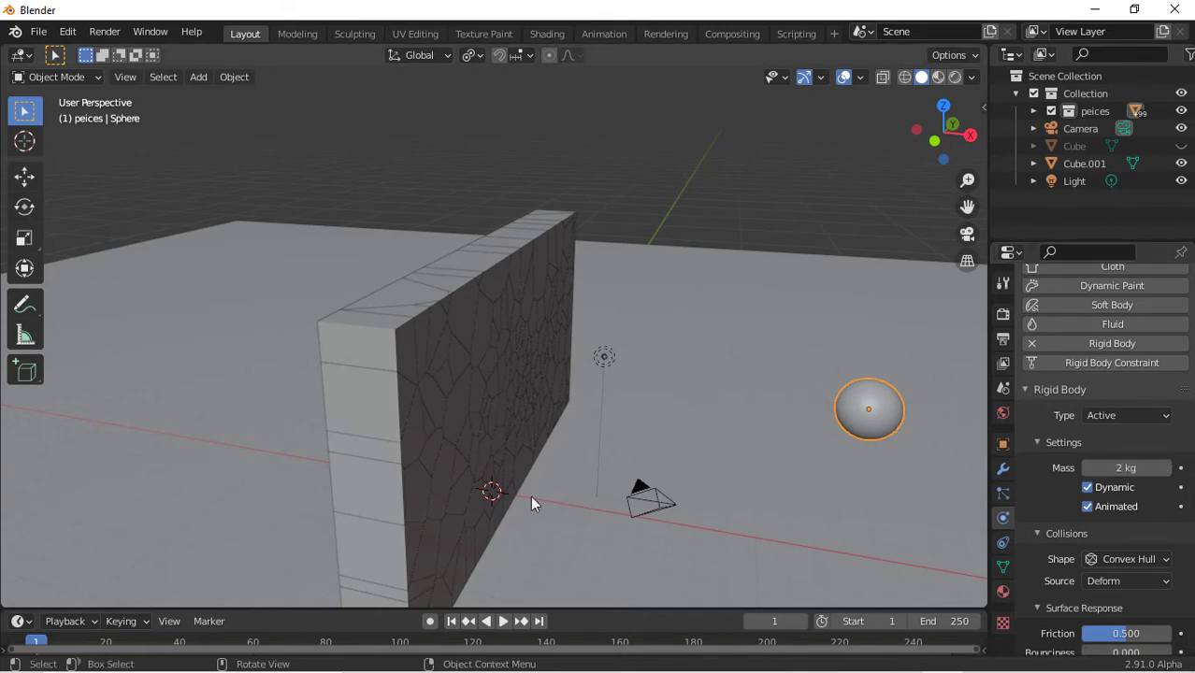
Insert a location keyframe for the sphere at frame 1
drag(599, 609, 608, 477)
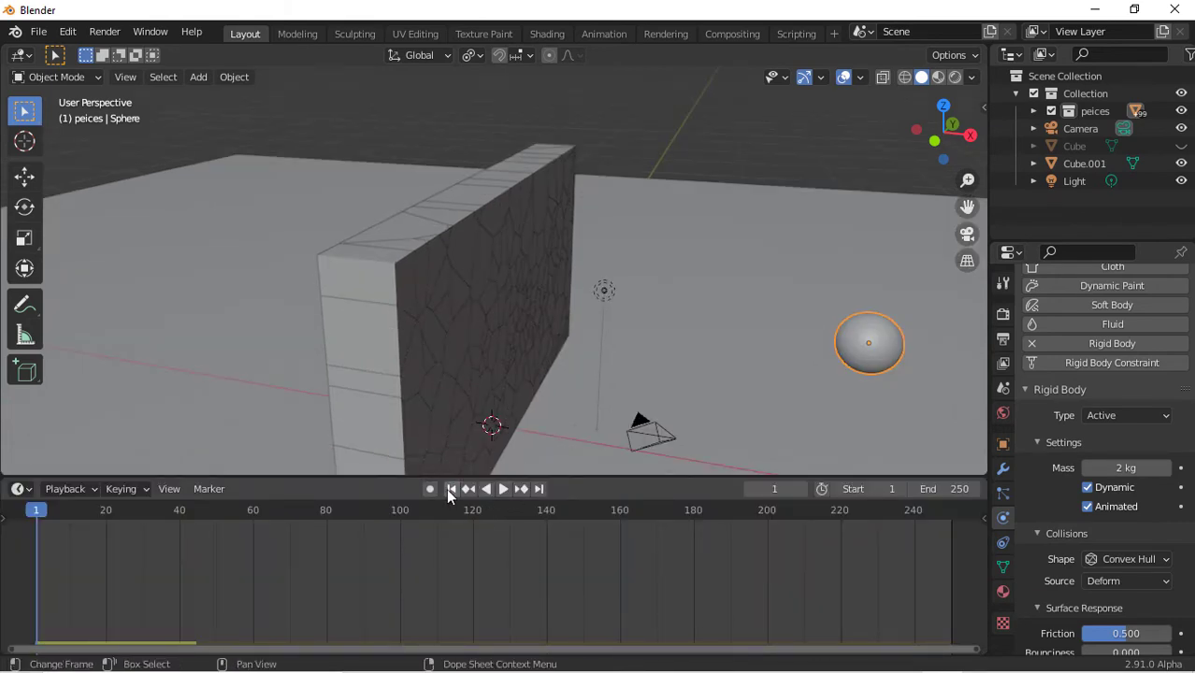
key(i)
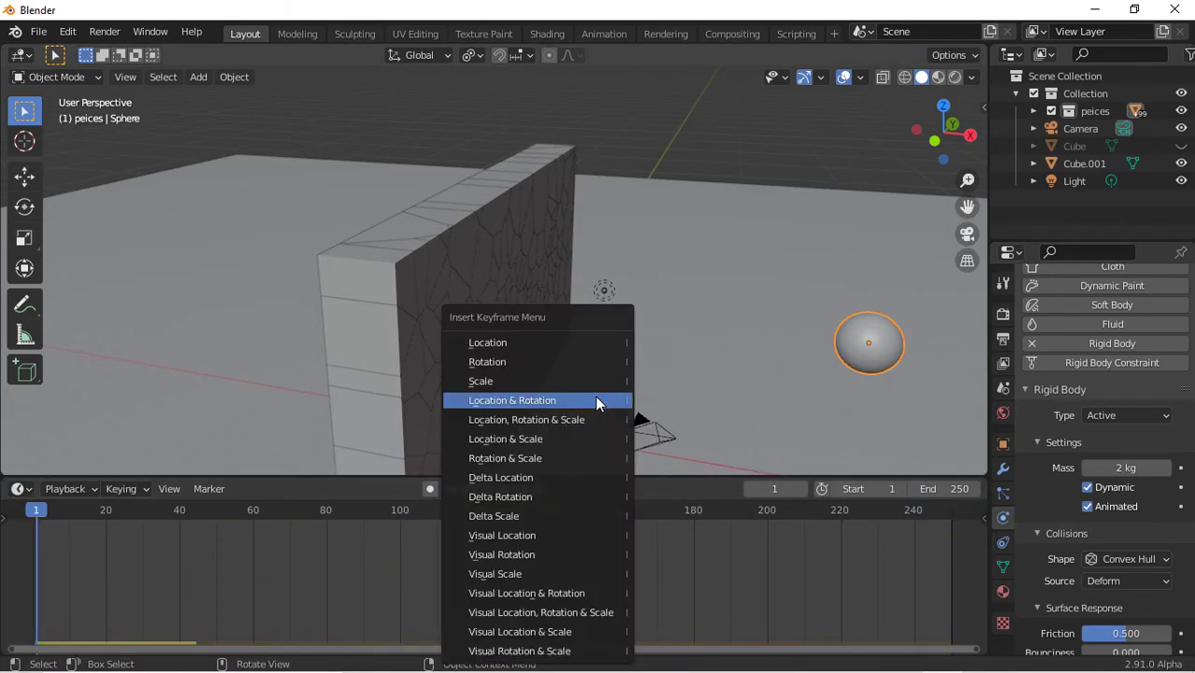
click(543, 339)
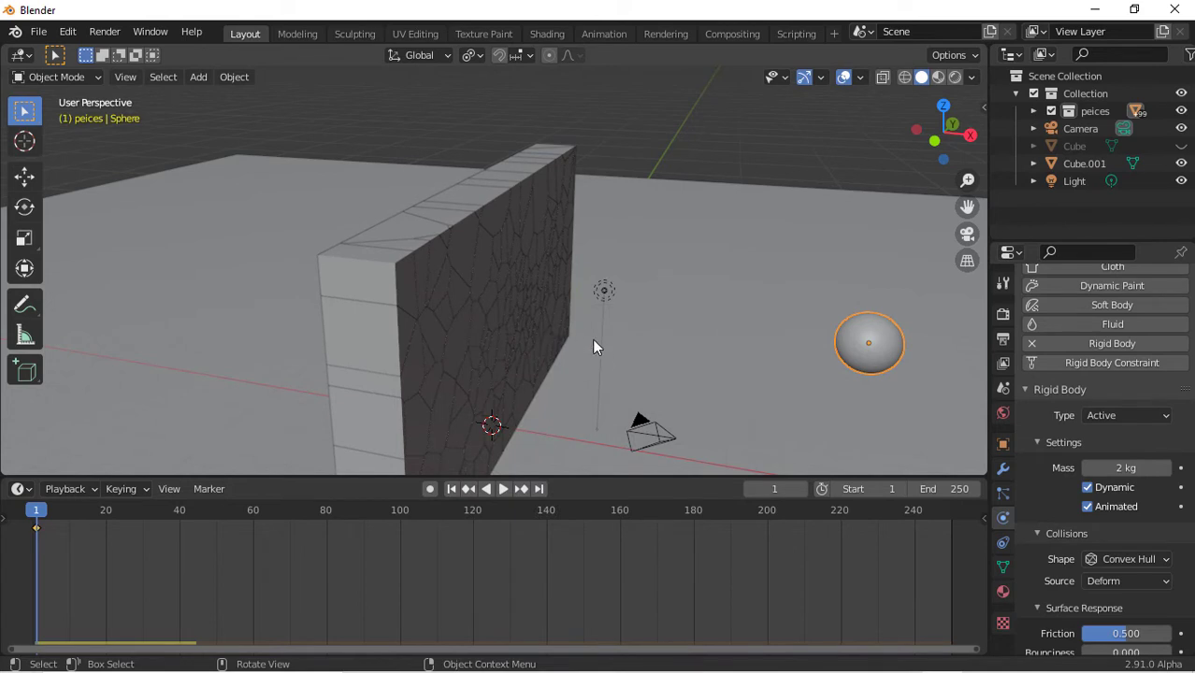
At frame 20, move the sphere along X through the wall to the far side and insert a location keyframe
click(106, 511)
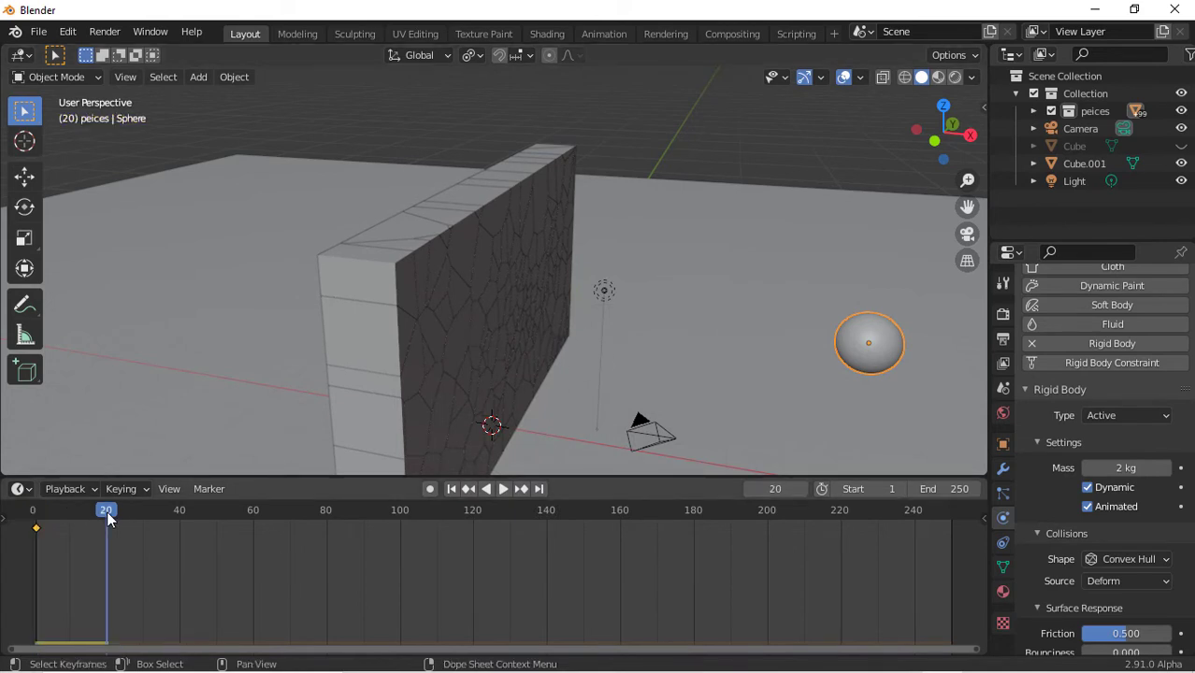
key(g)
key(x)
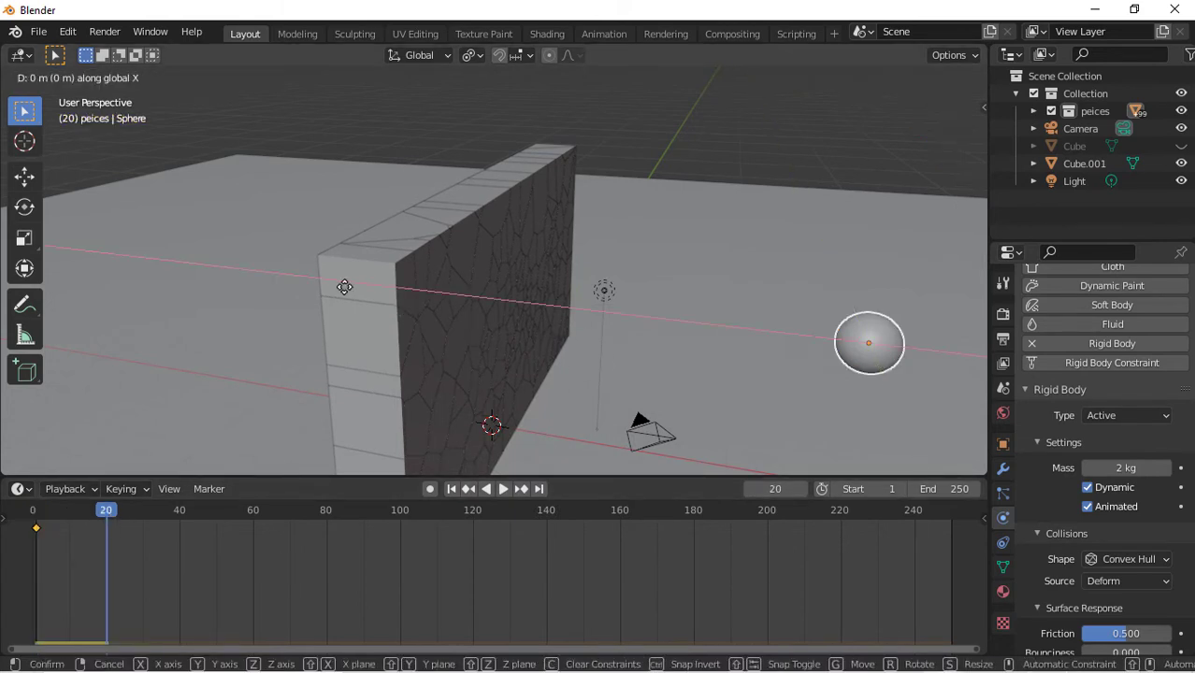
click(698, 188)
key(i)
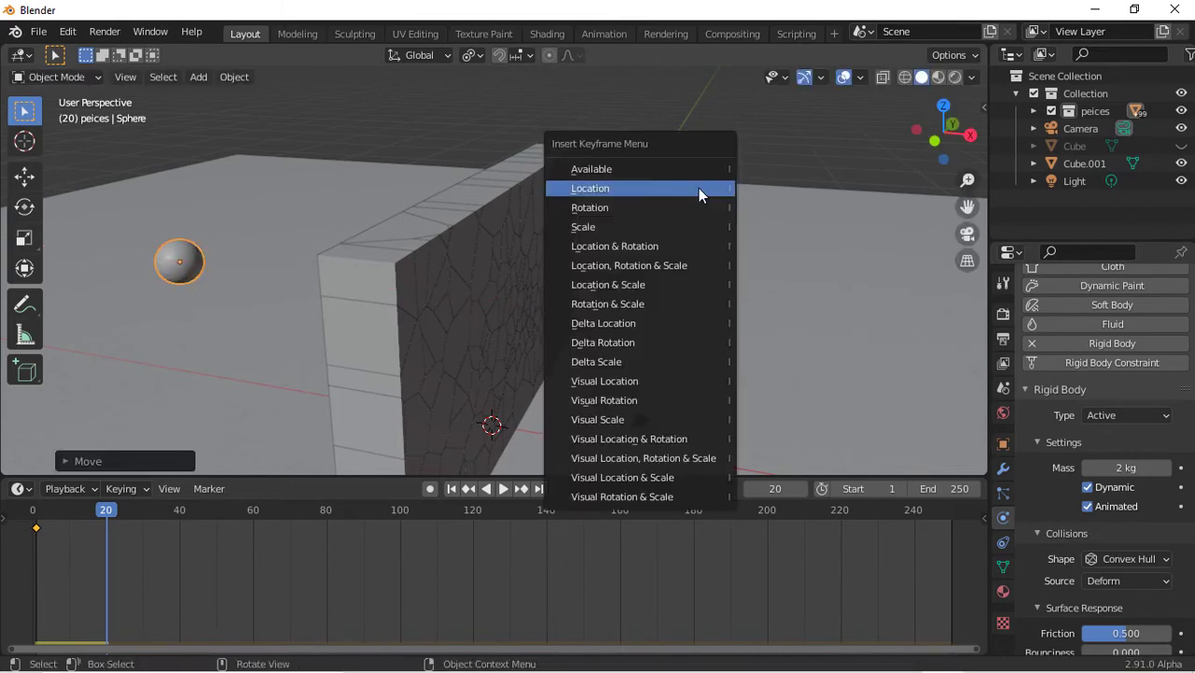
click(697, 188)
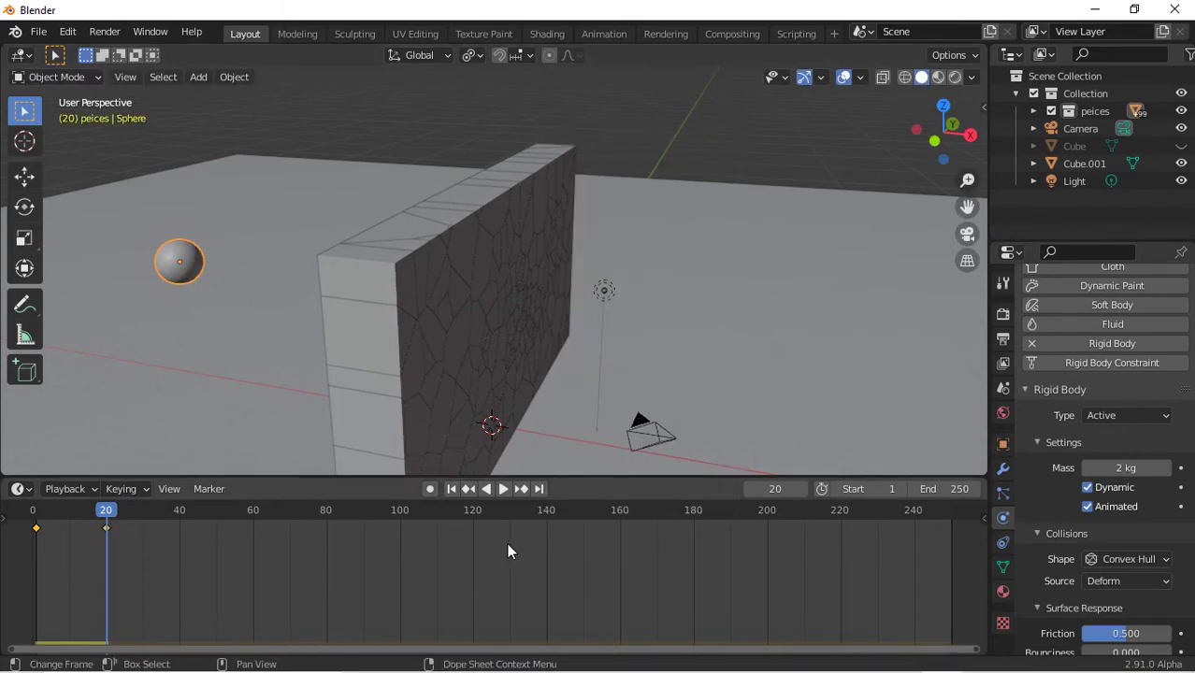
Play the simulation from the start and watch the wall collapse from several viewing angles
click(452, 490)
key(space)
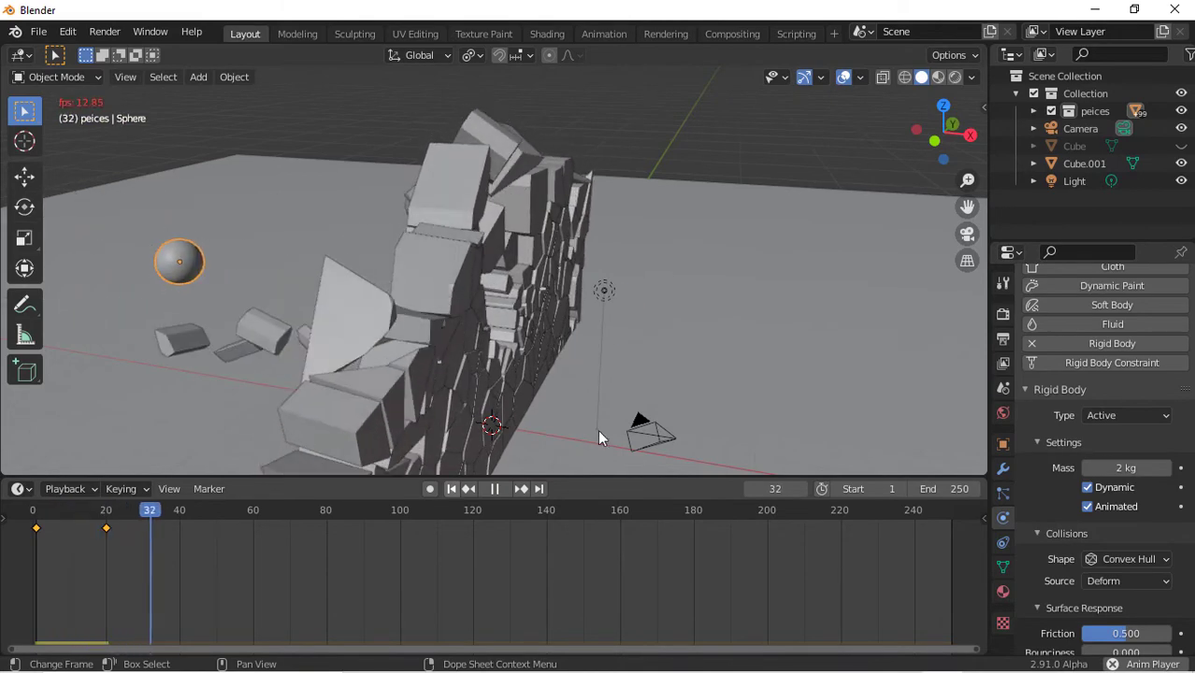
drag(952, 123, 1127, 124)
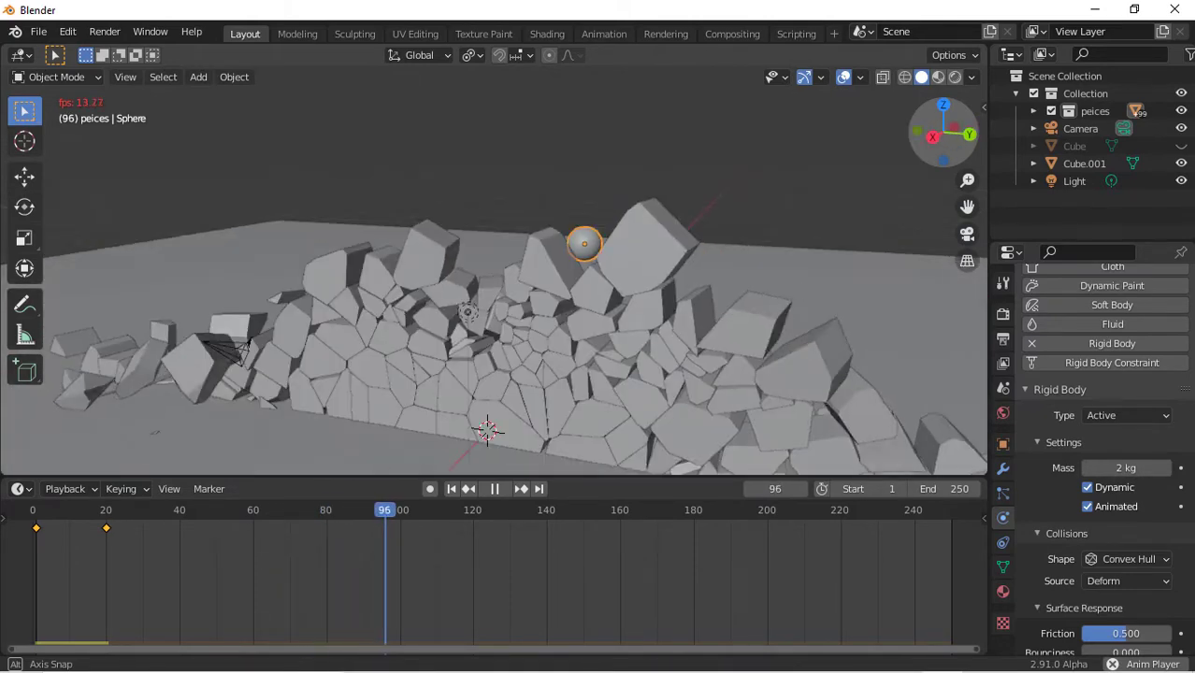
click(451, 488)
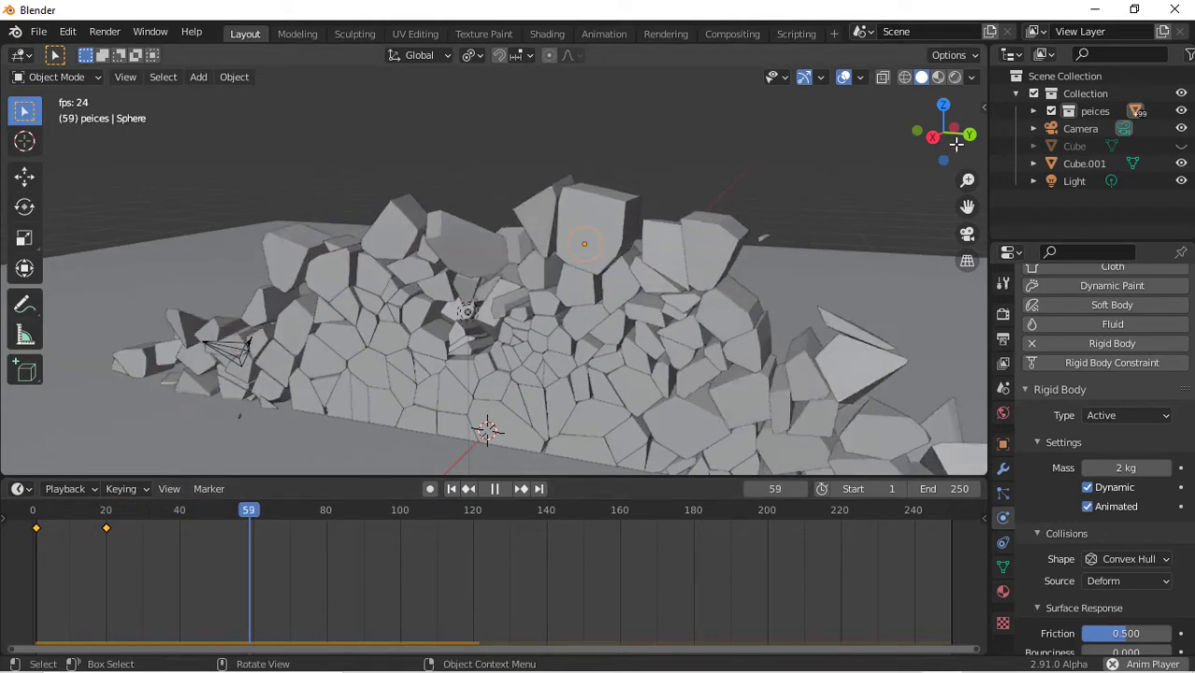
drag(954, 127, 1186, 110)
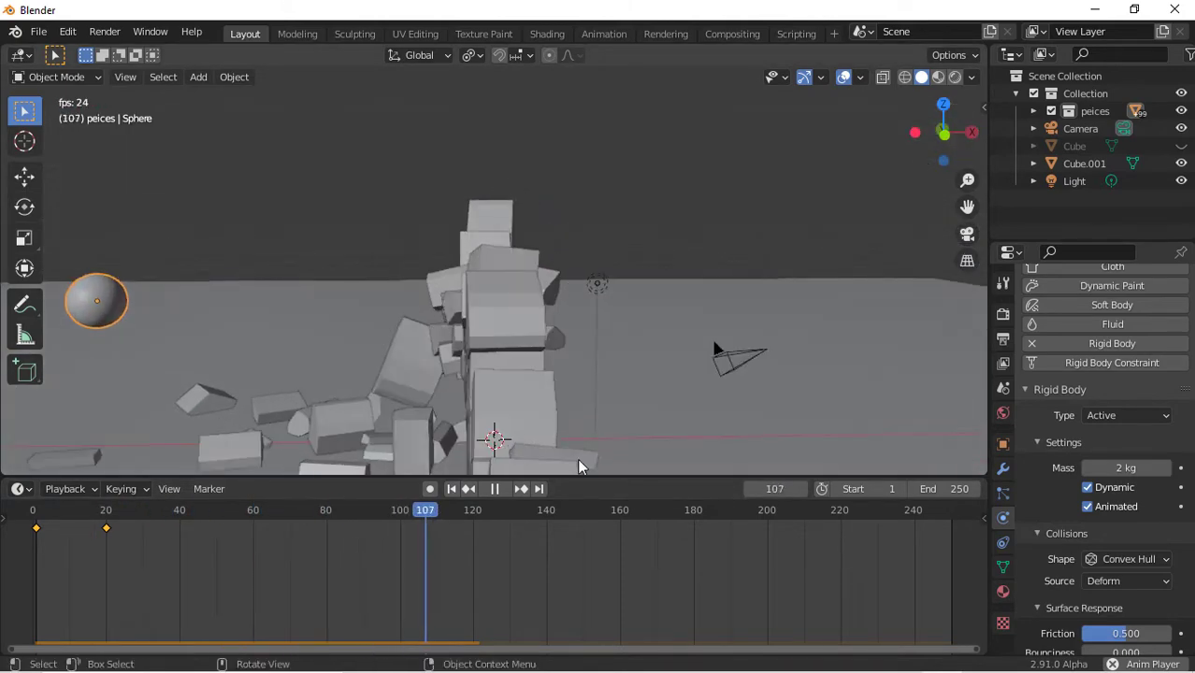
click(450, 491)
scroll(651, 364, down, 5)
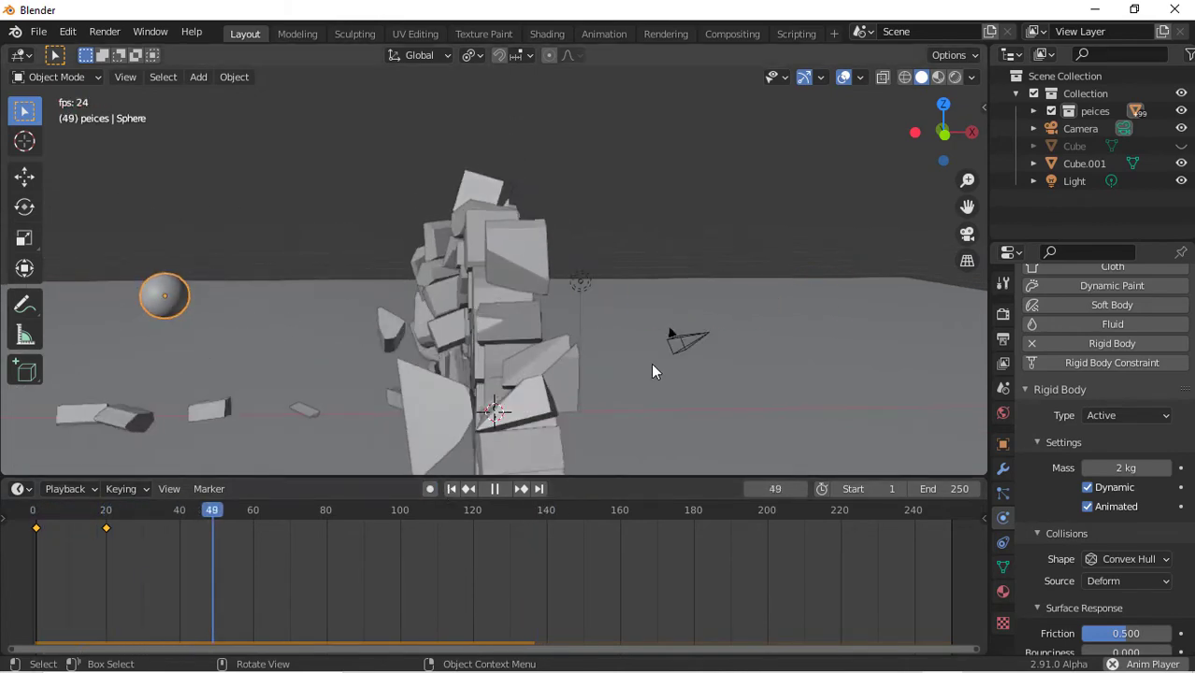
key(space)
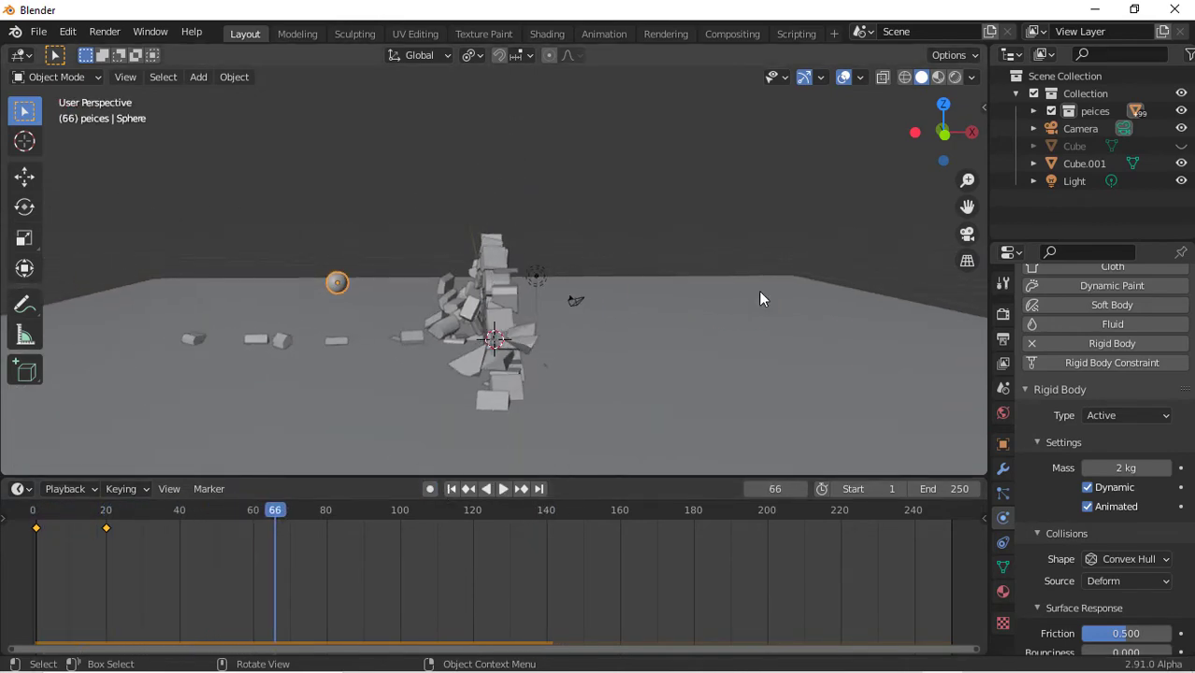
click(451, 488)
Replay the simulation and inspect the sphere's impact on the wall up close and from the front
key(s)
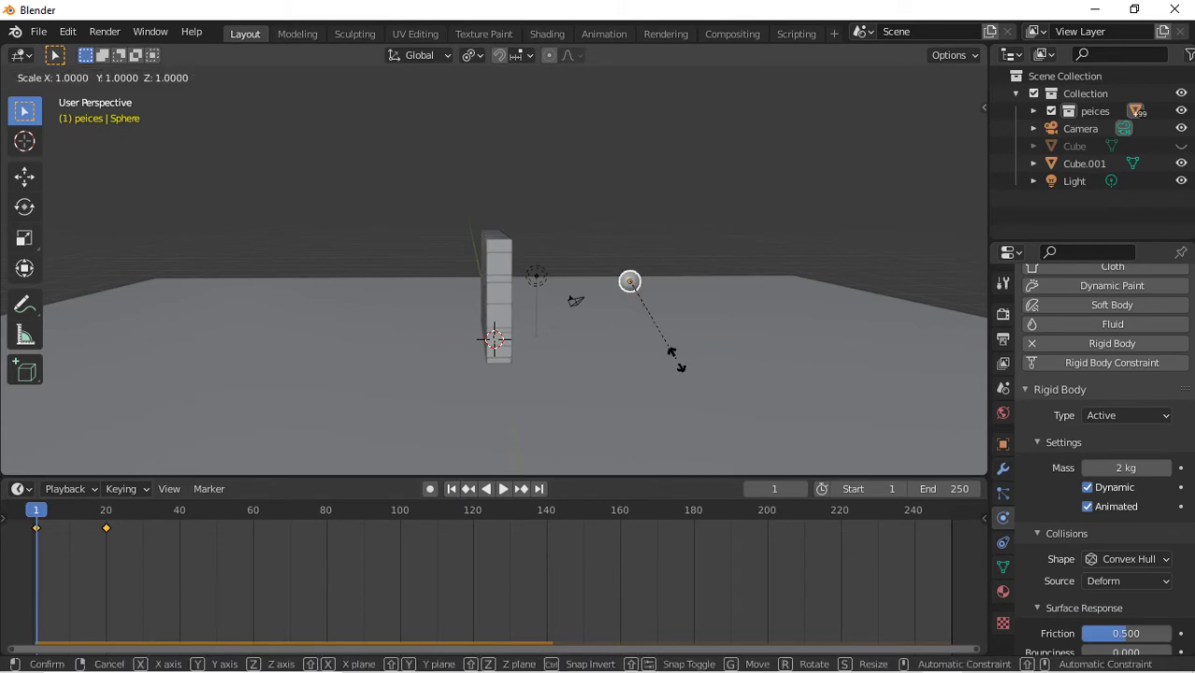
click(800, 365)
key(space)
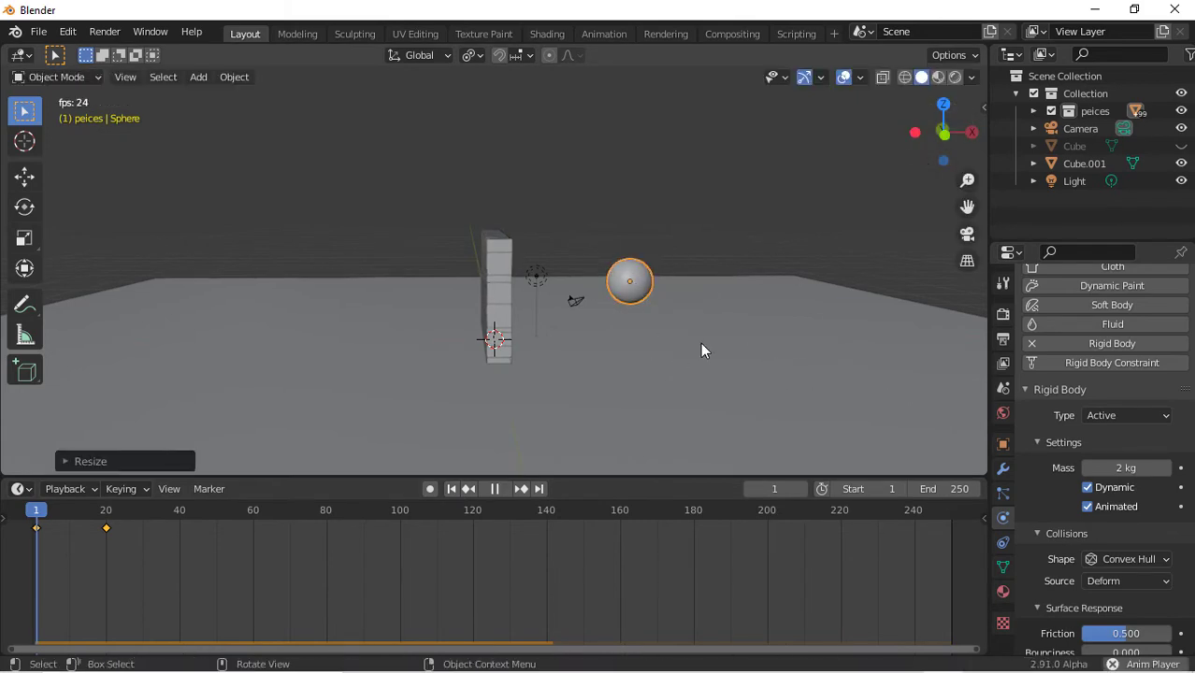
key(space)
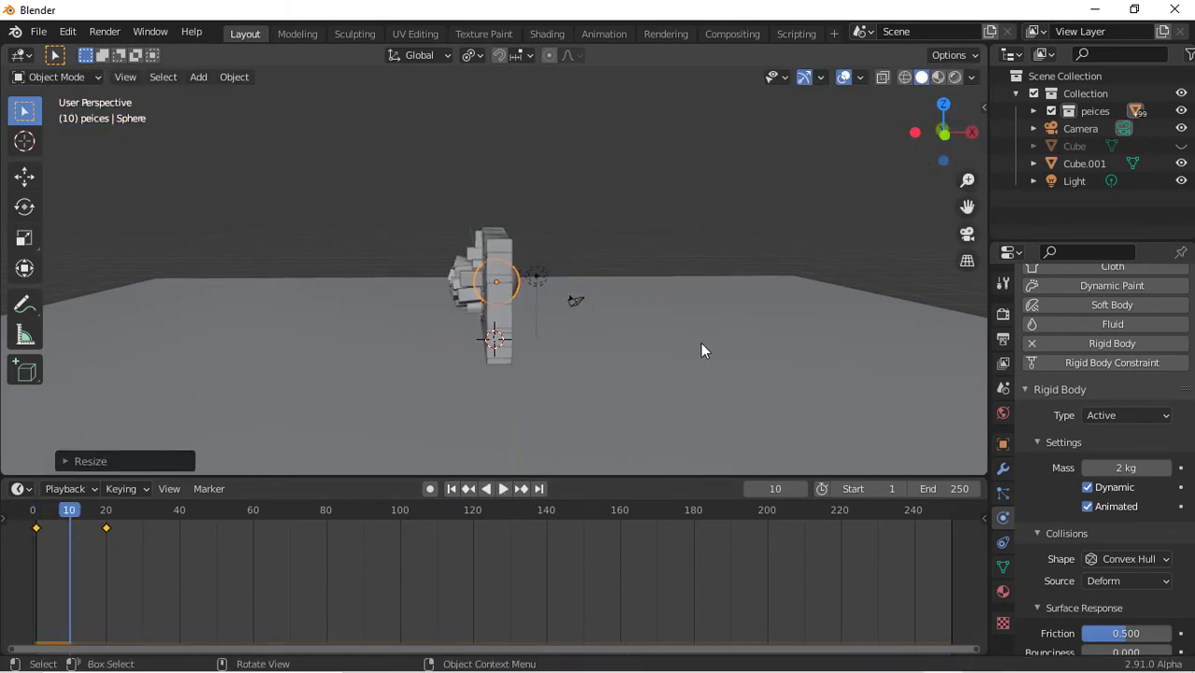
drag(942, 131, 870, 140)
scroll(648, 357, up, 6)
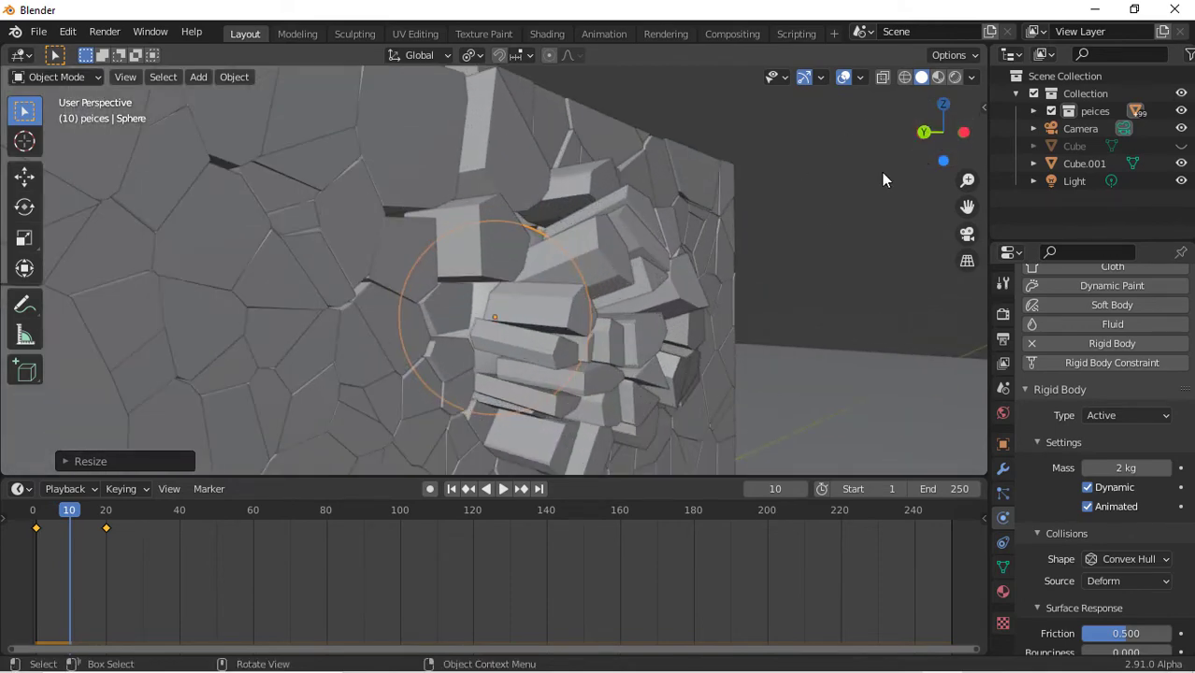
scroll(883, 170, down, 4)
scroll(883, 170, up, 4)
key(space)
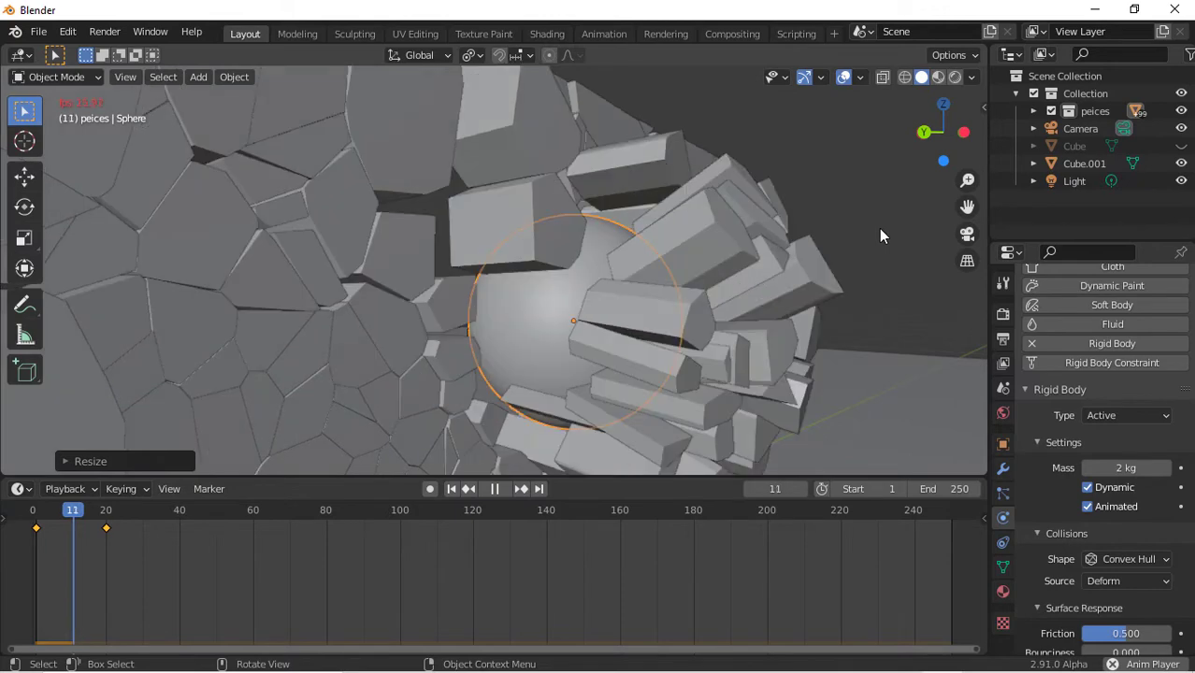
key(space)
scroll(745, 323, down, 6)
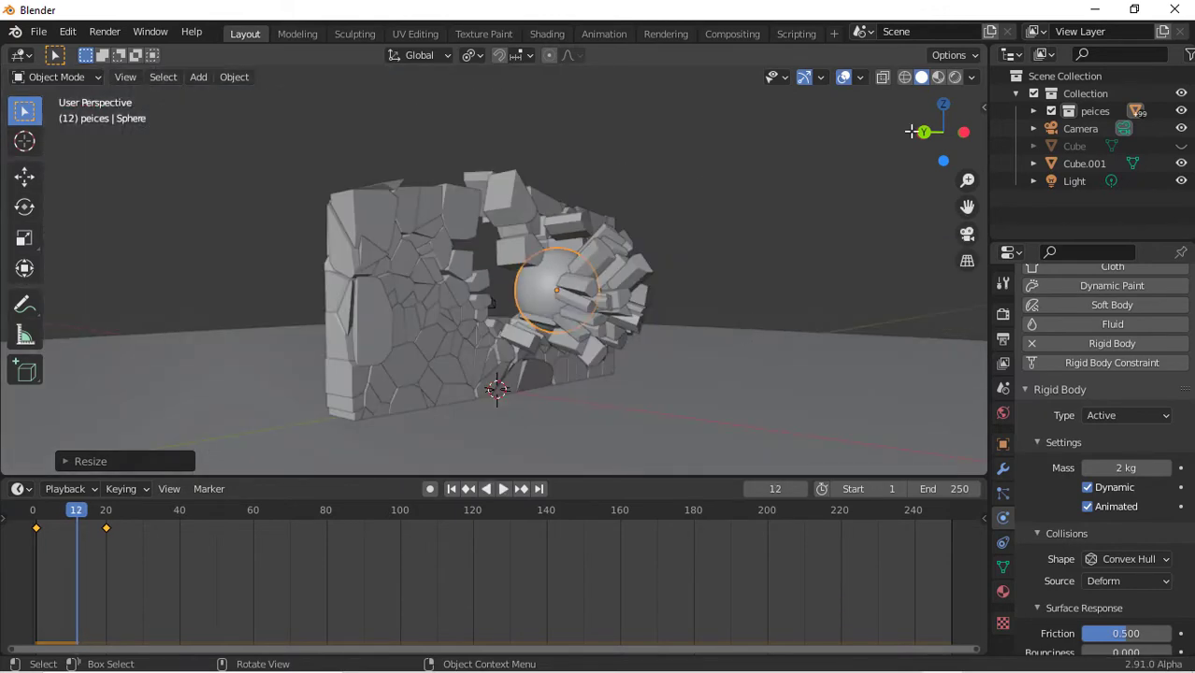
drag(921, 133, 1189, 142)
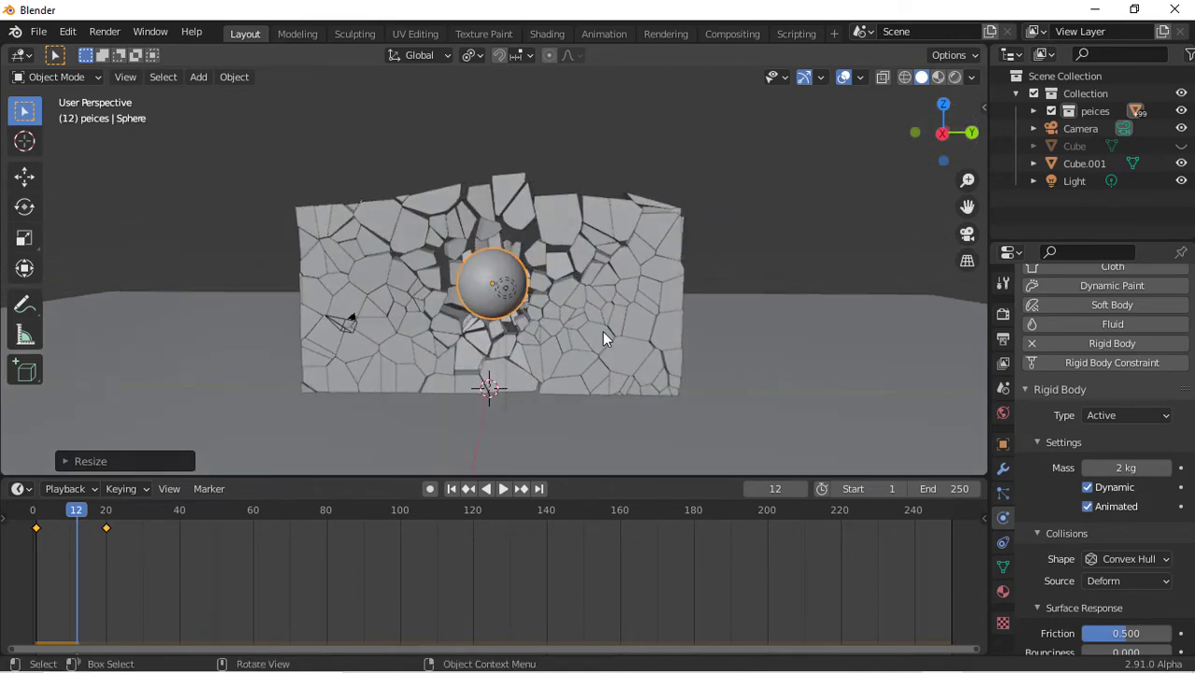
key(space)
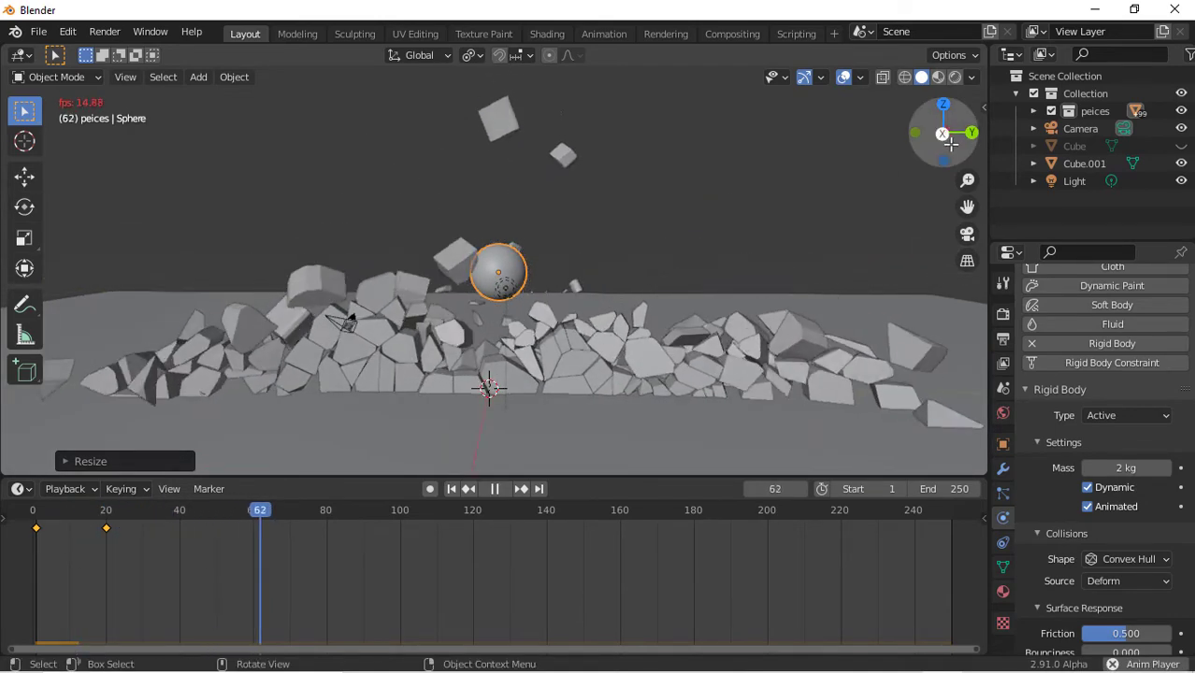
drag(950, 143, 350, 350)
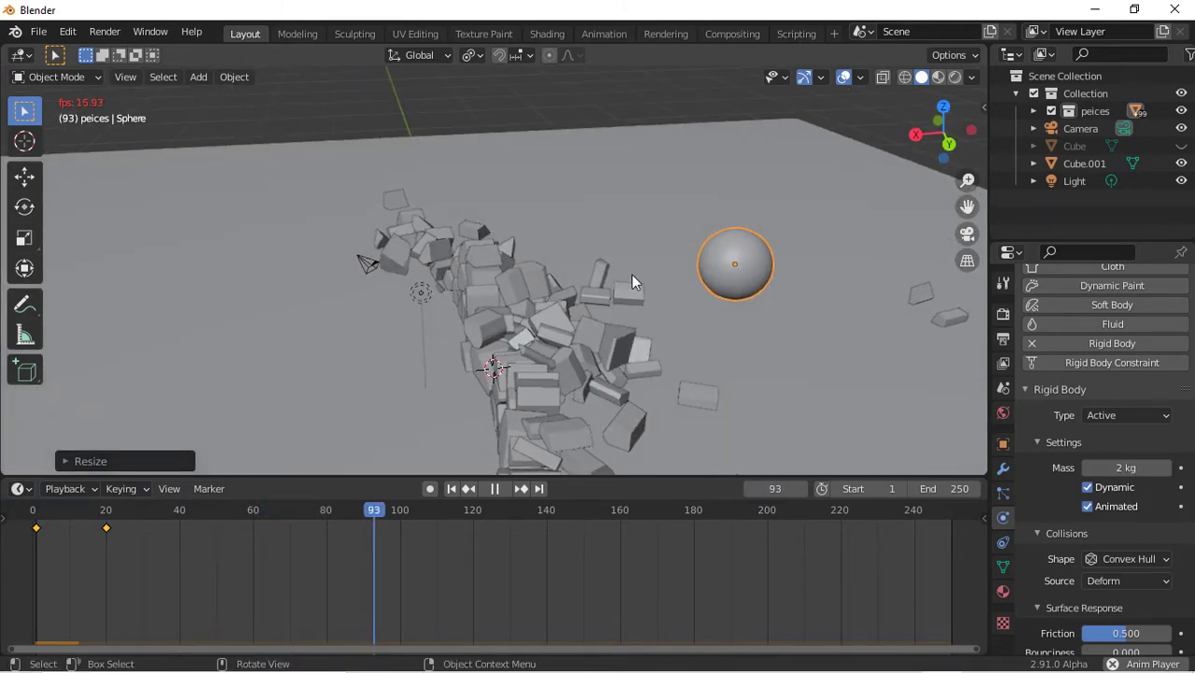
key(space)
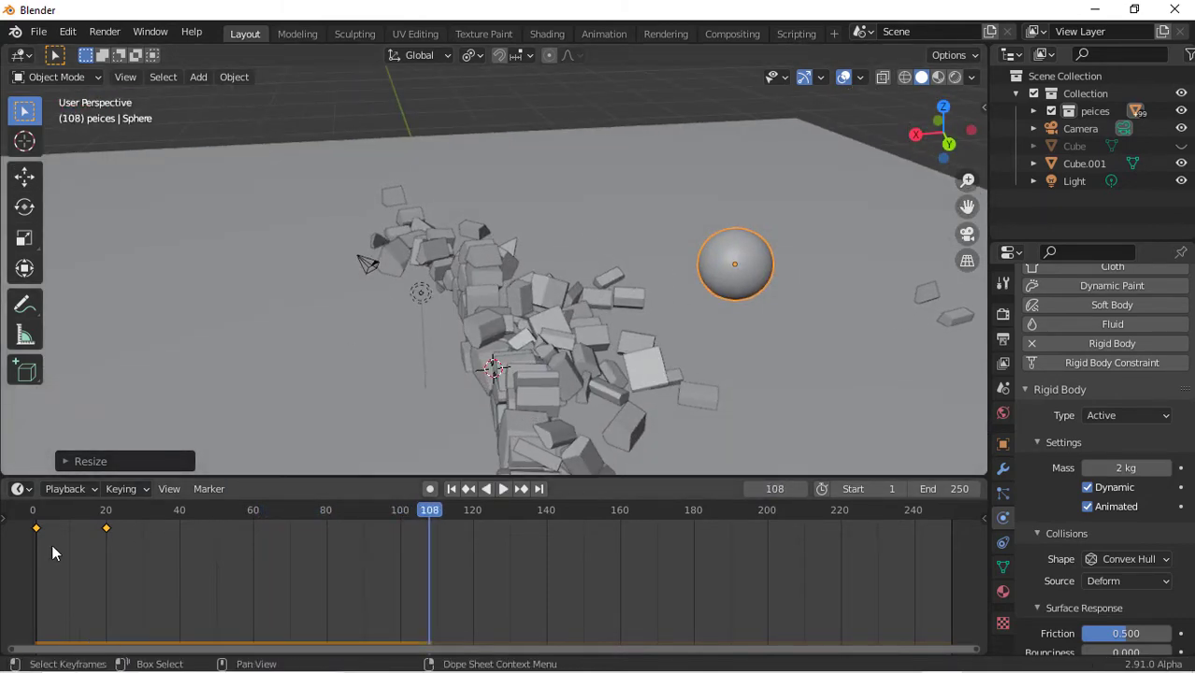
Copy the sphere's frame 1 keyframe to frame 40 so it returns to its start, and replay the animation
drag(54, 549, 21, 516)
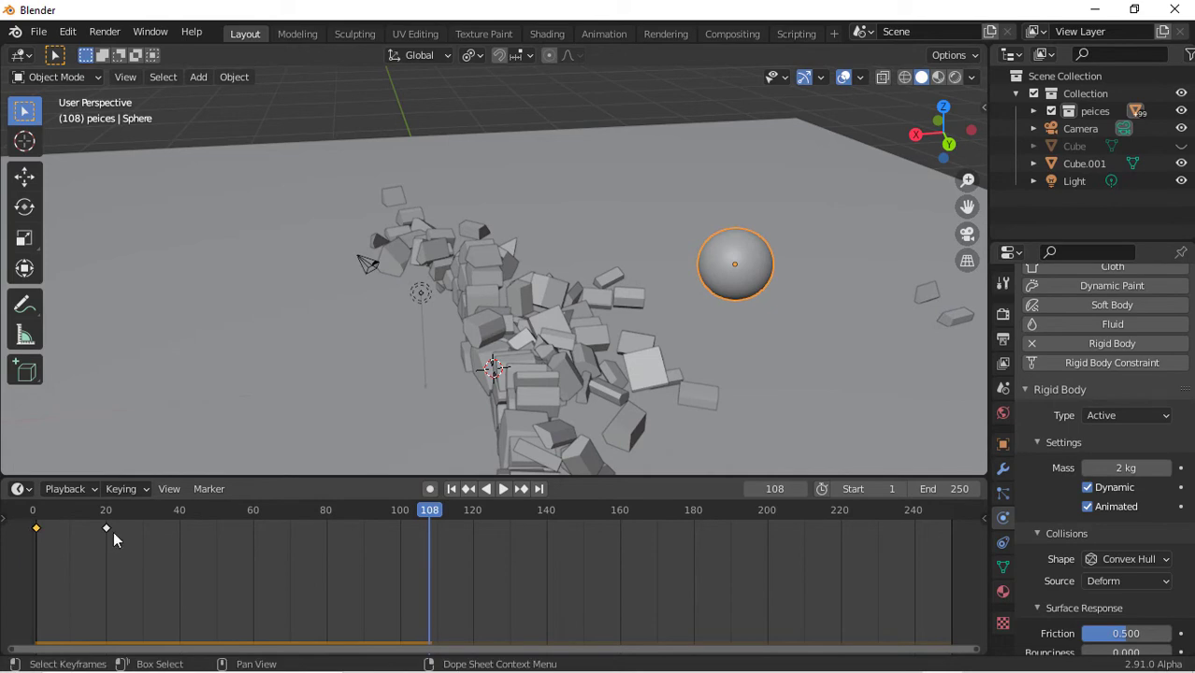
click(184, 522)
click(180, 513)
key(ctrl+v)
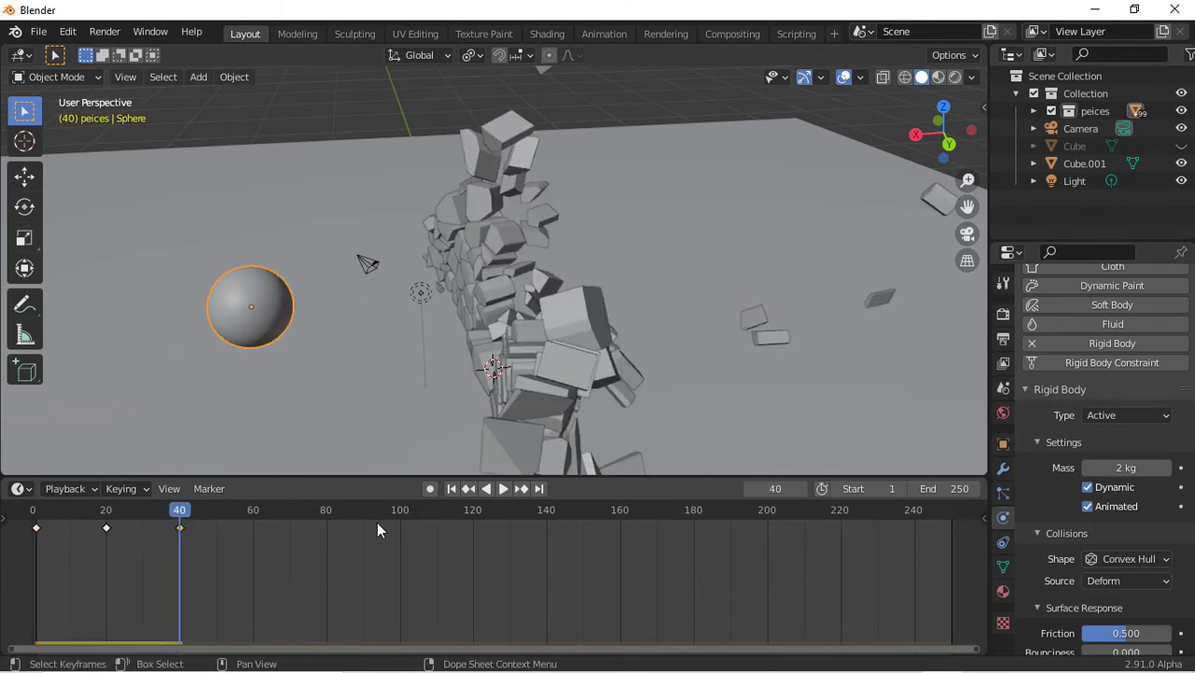
click(450, 490)
key(space)
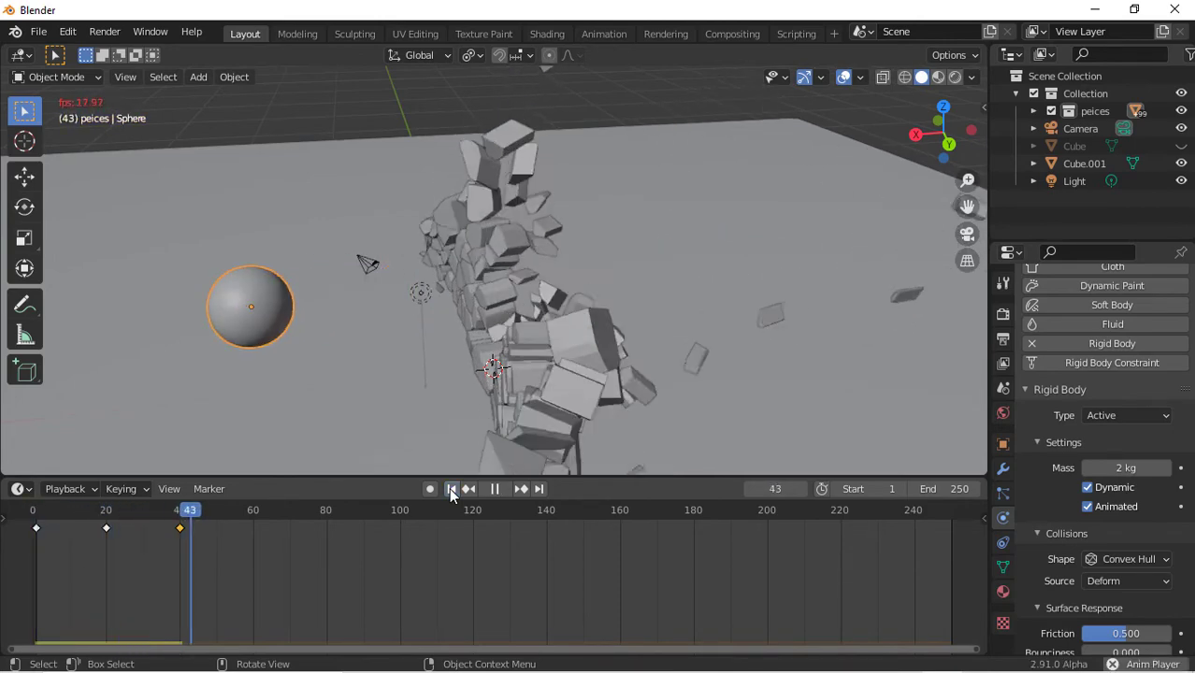
drag(961, 137, 865, 145)
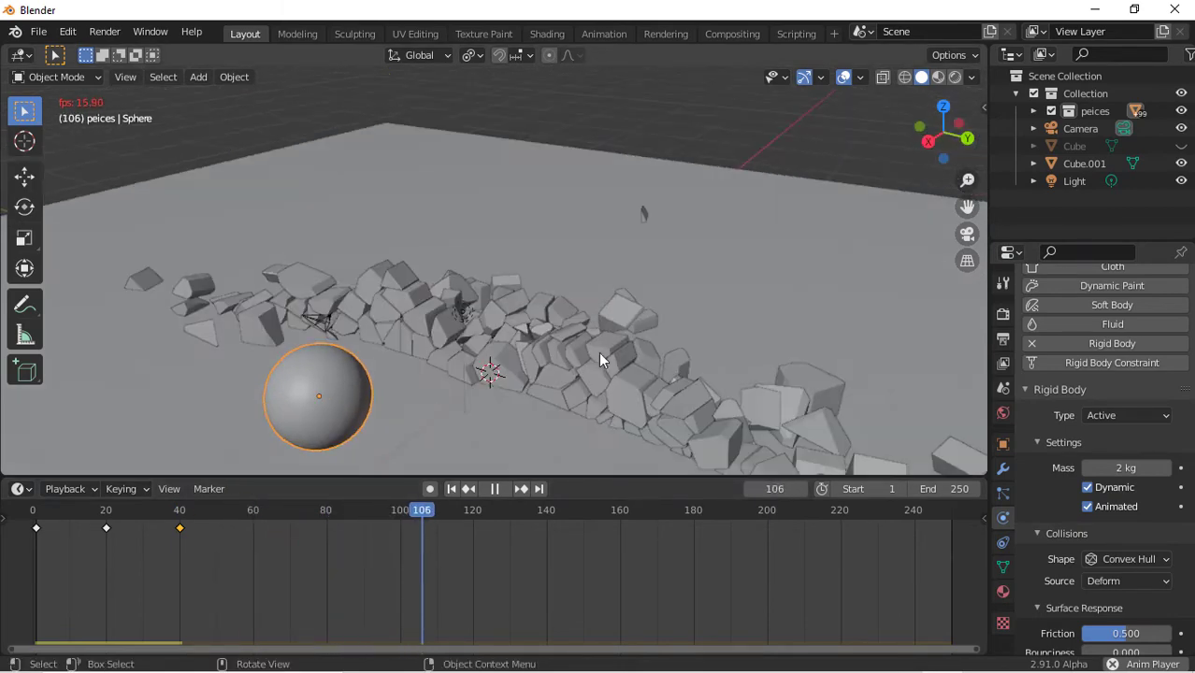
click(454, 488)
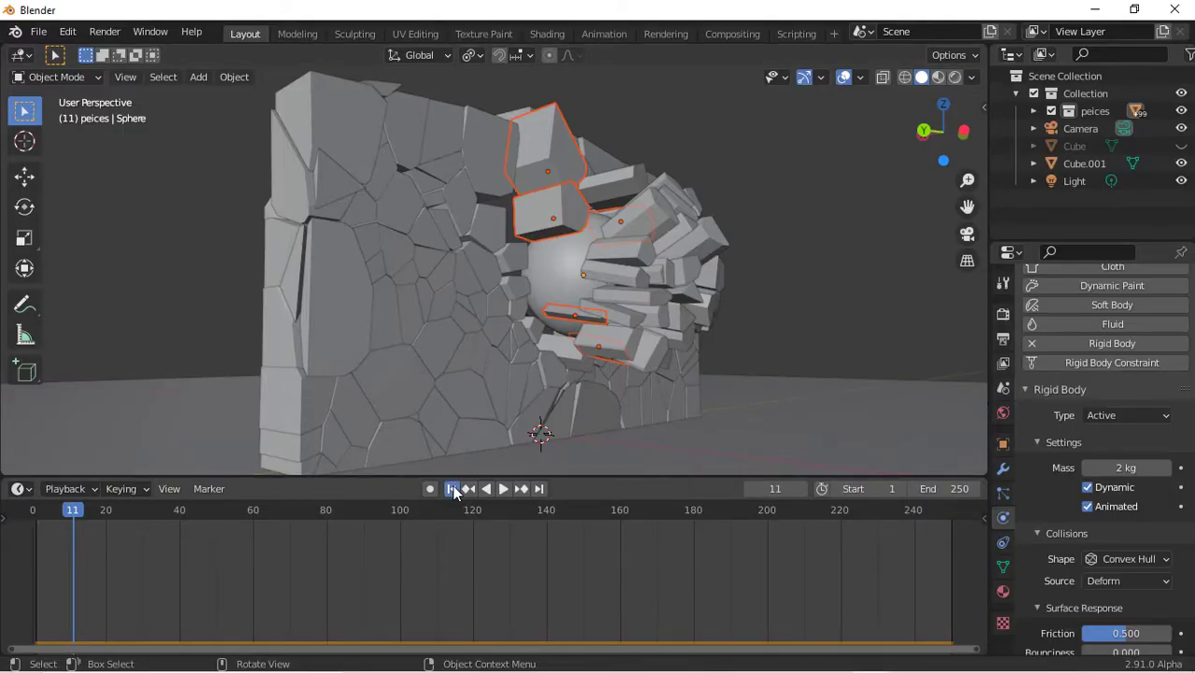
Set the Rigid Body World substeps per frame to 20 in the scene settings
click(452, 488)
click(1003, 389)
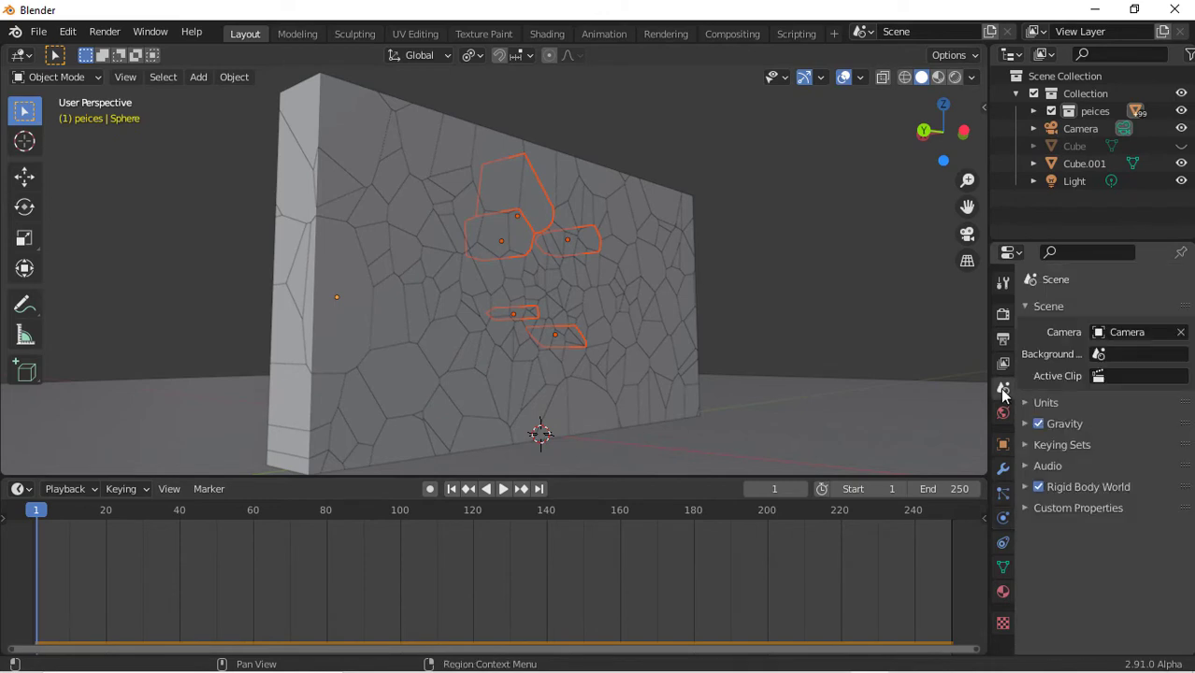
click(1060, 506)
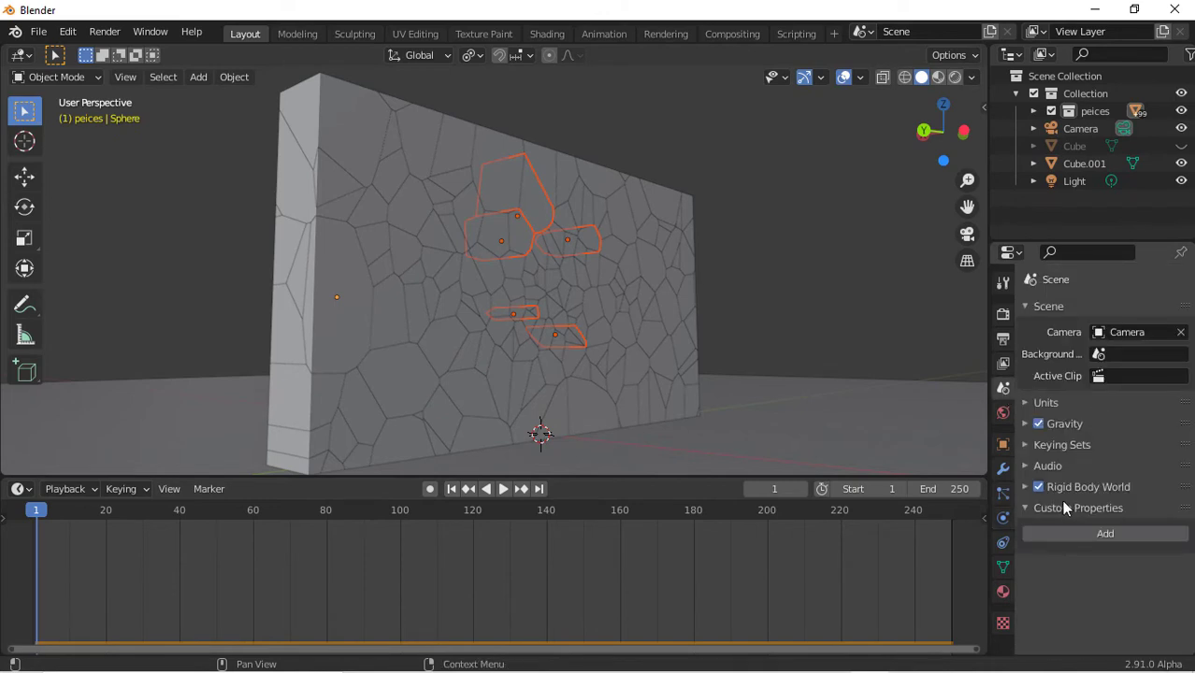
click(1061, 505)
click(1080, 485)
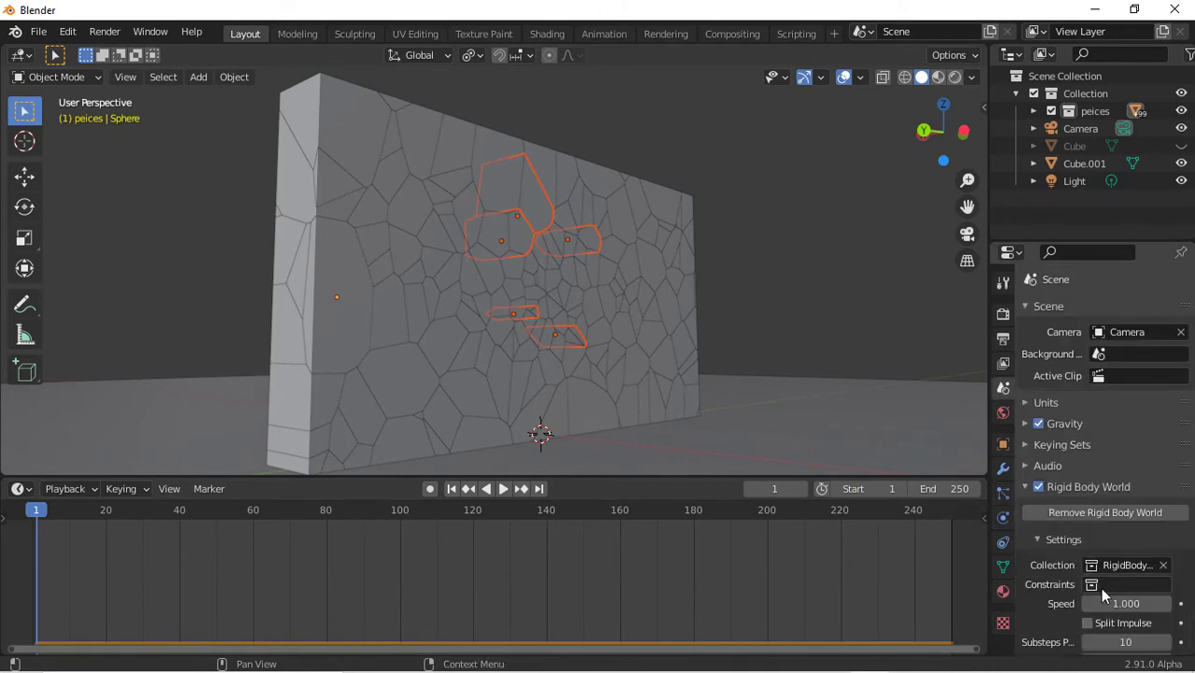
scroll(1108, 584, down, 3)
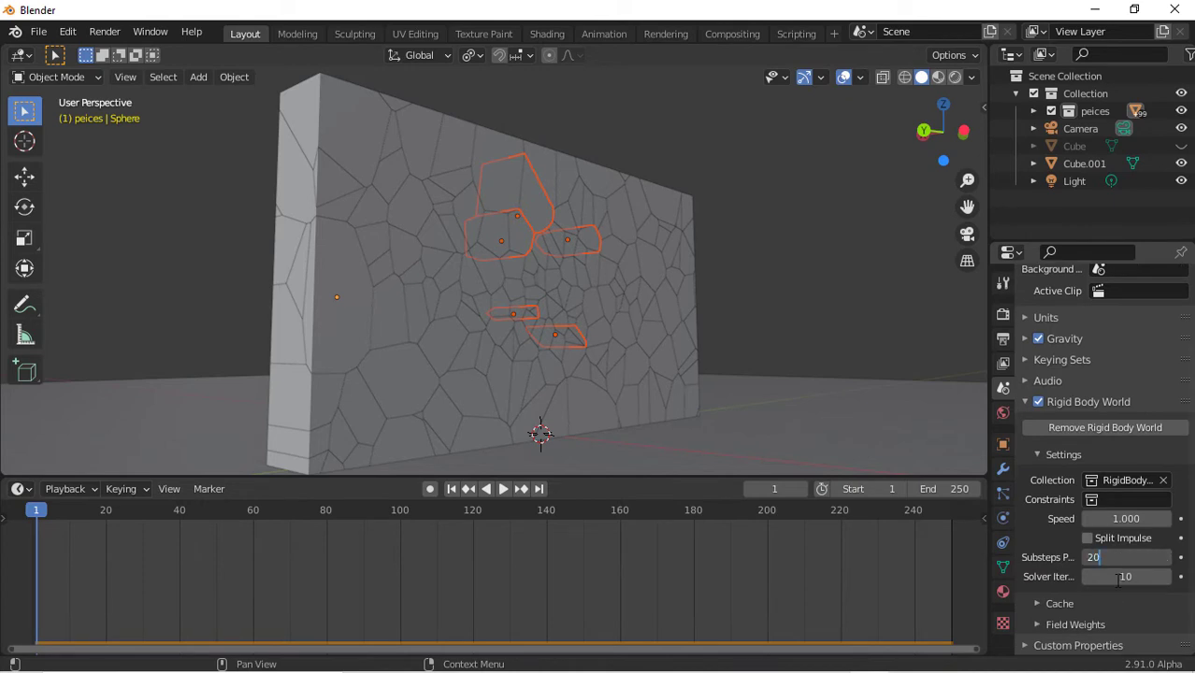
key(Return)
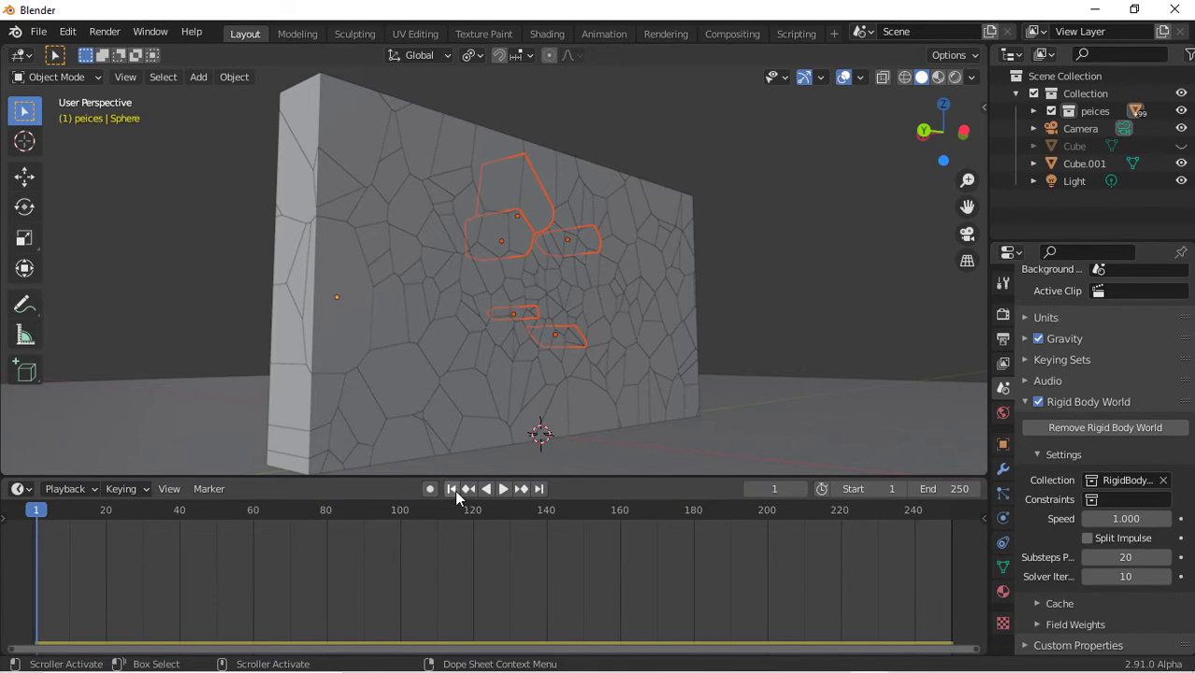
Replay the simulation from the start to check the sphere's impact with the new substeps
key(space)
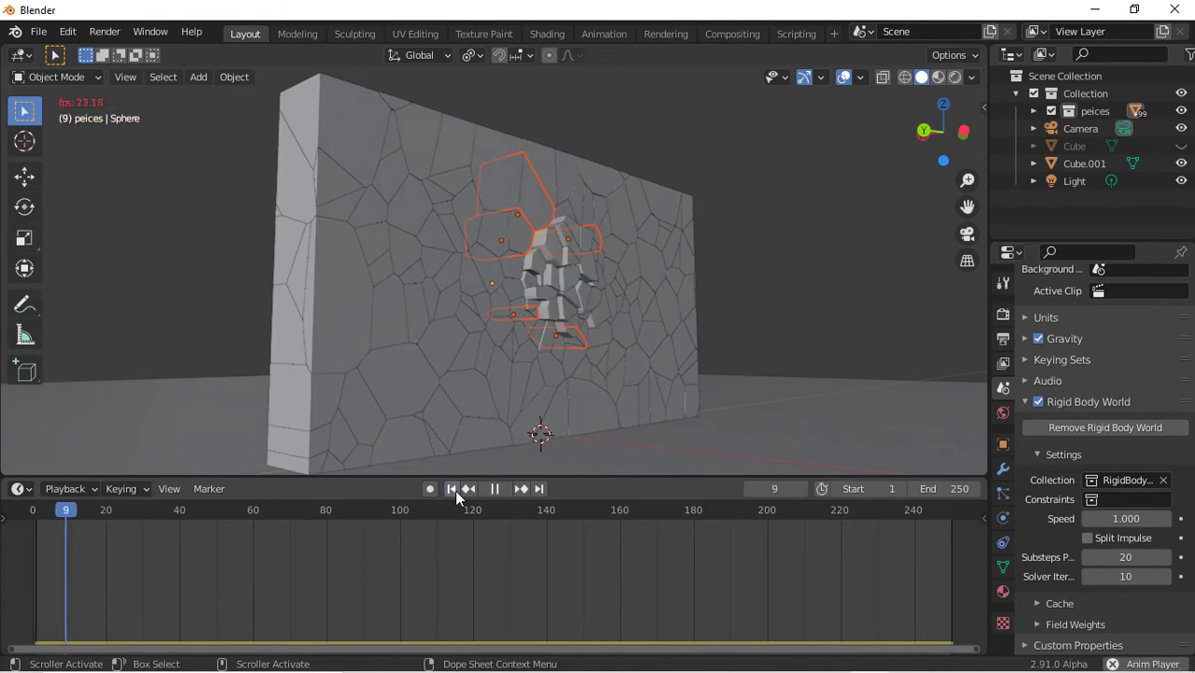
key(space)
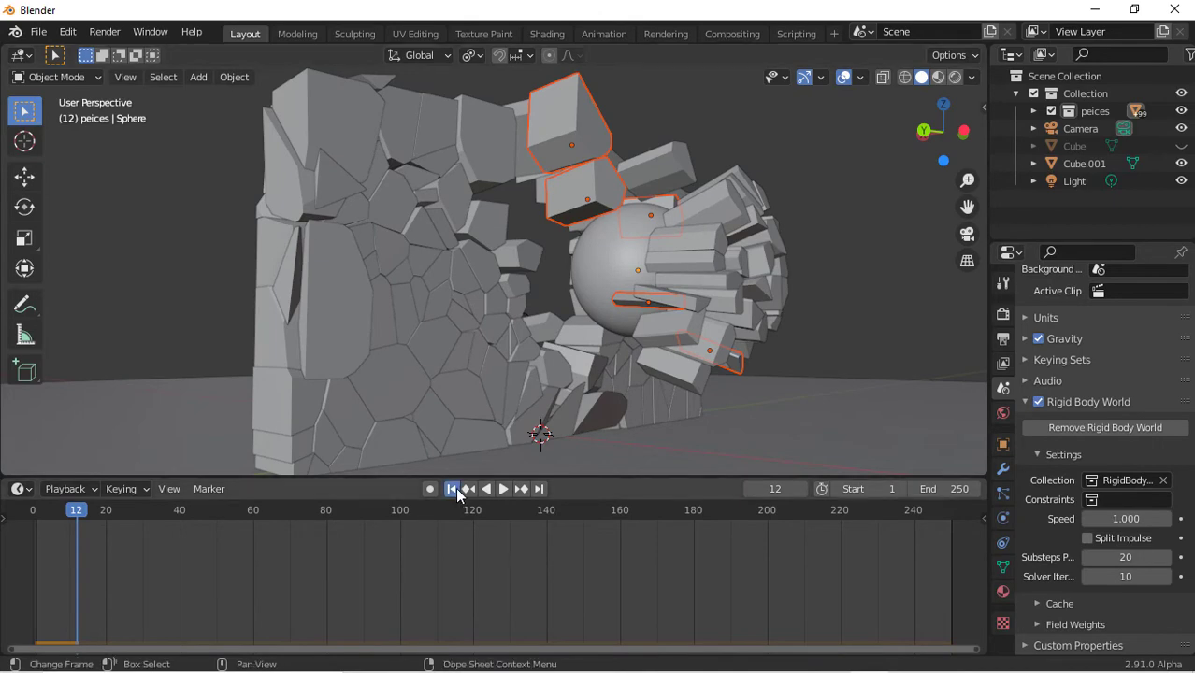
click(456, 489)
drag(970, 121, 1052, 148)
key(space)
key(space)
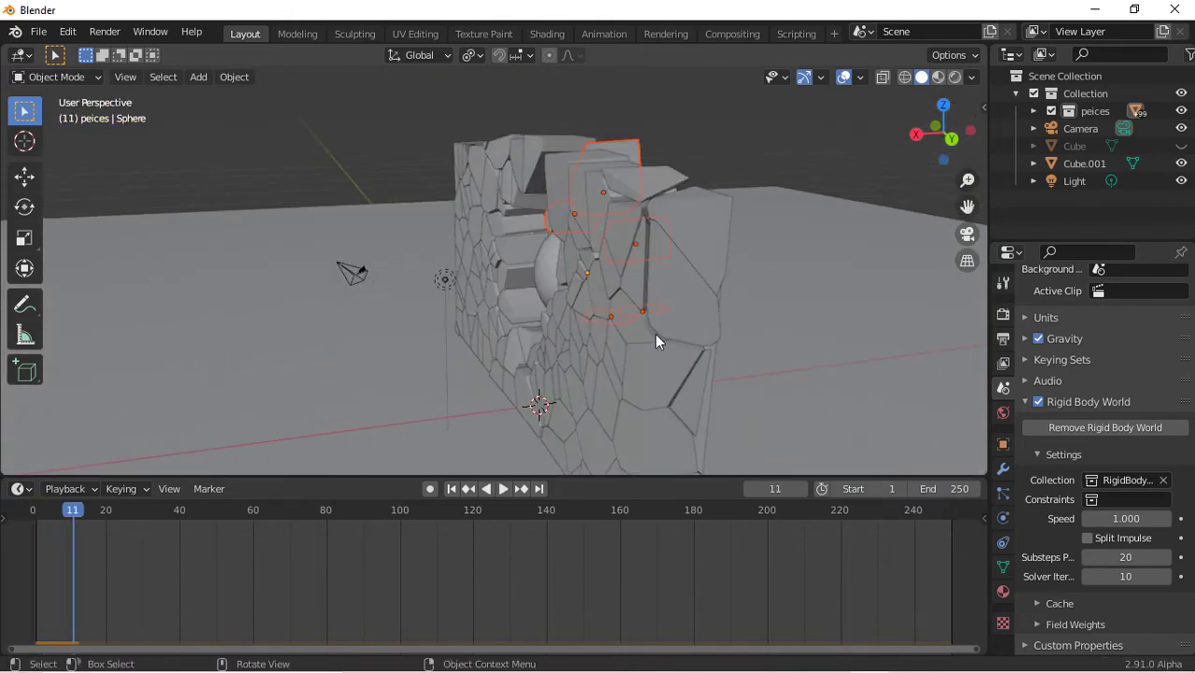
click(451, 489)
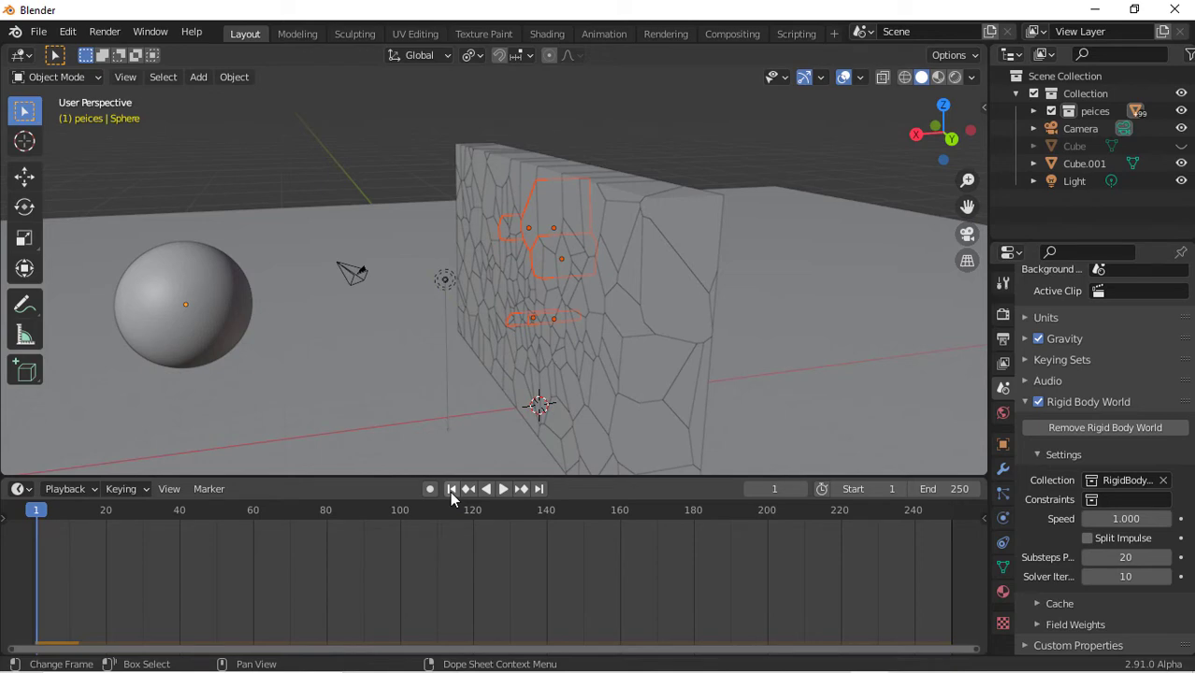
drag(940, 131, 977, 150)
Select the floor plane and scale it up in X and Y only, keeping its thickness
click(736, 347)
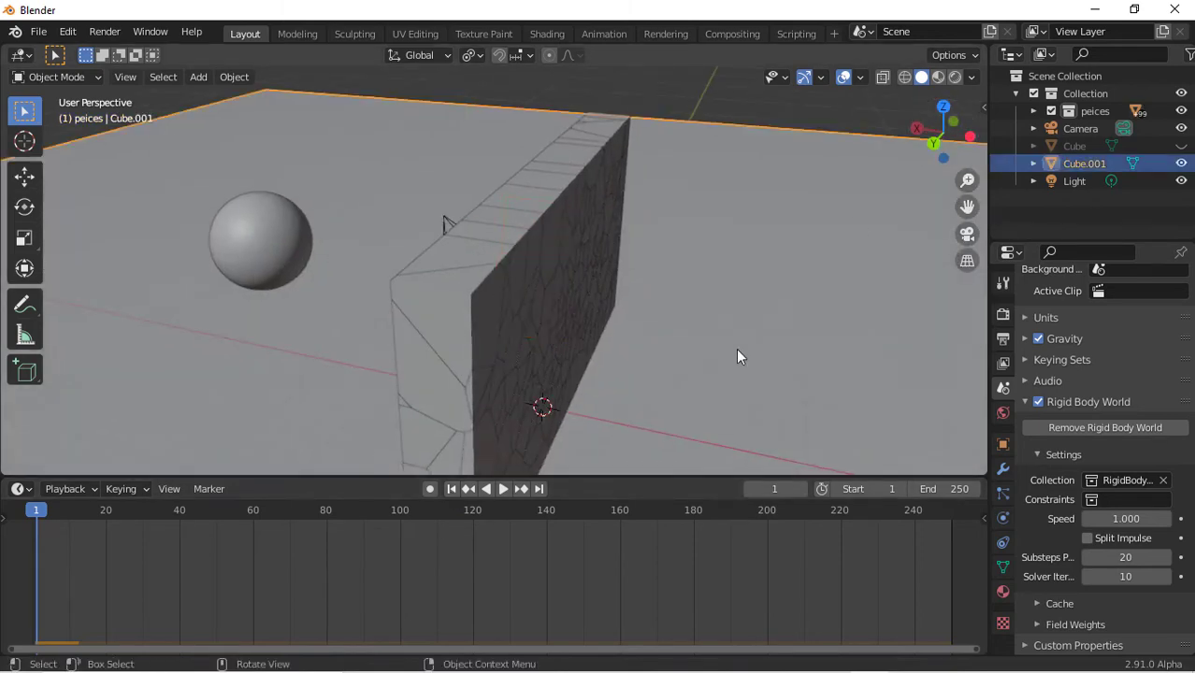
scroll(735, 341, down, 8)
key(s)
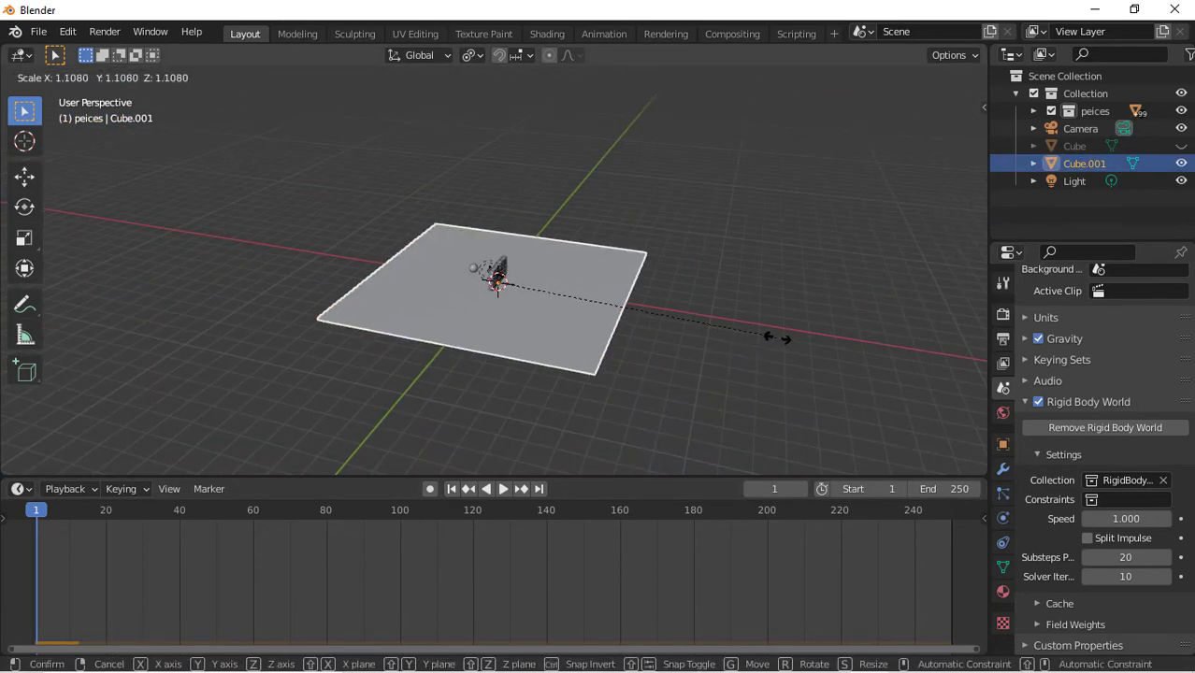
click(795, 338)
key(s)
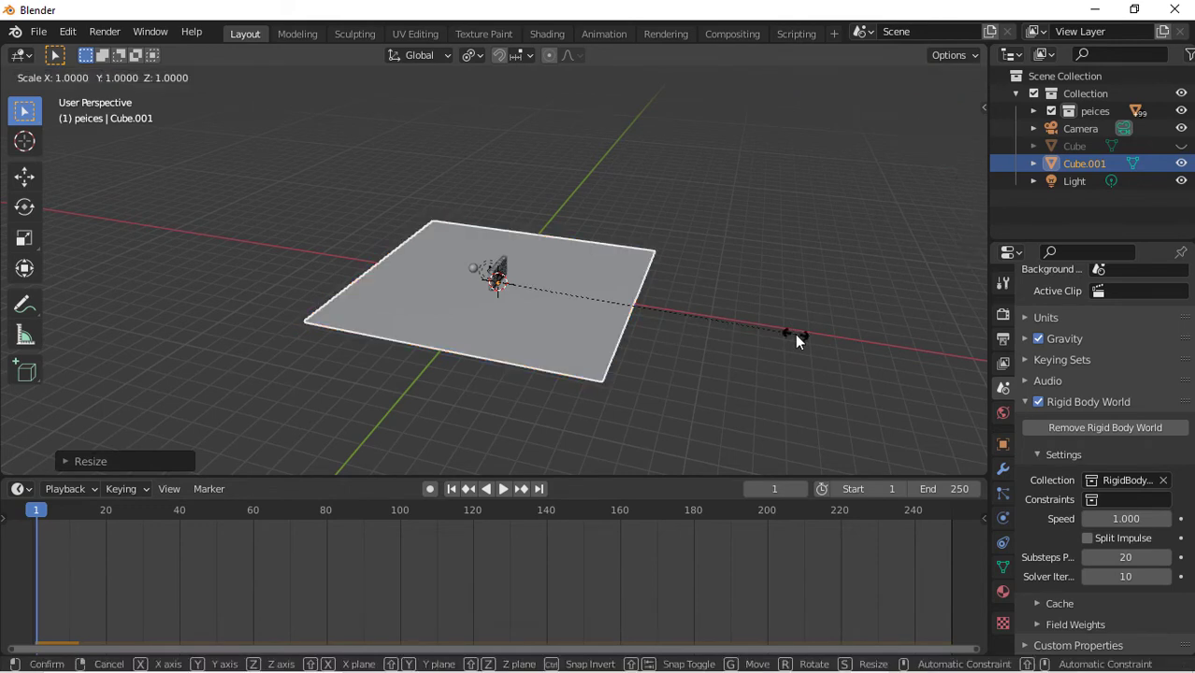
key(shift+z)
click(300, 261)
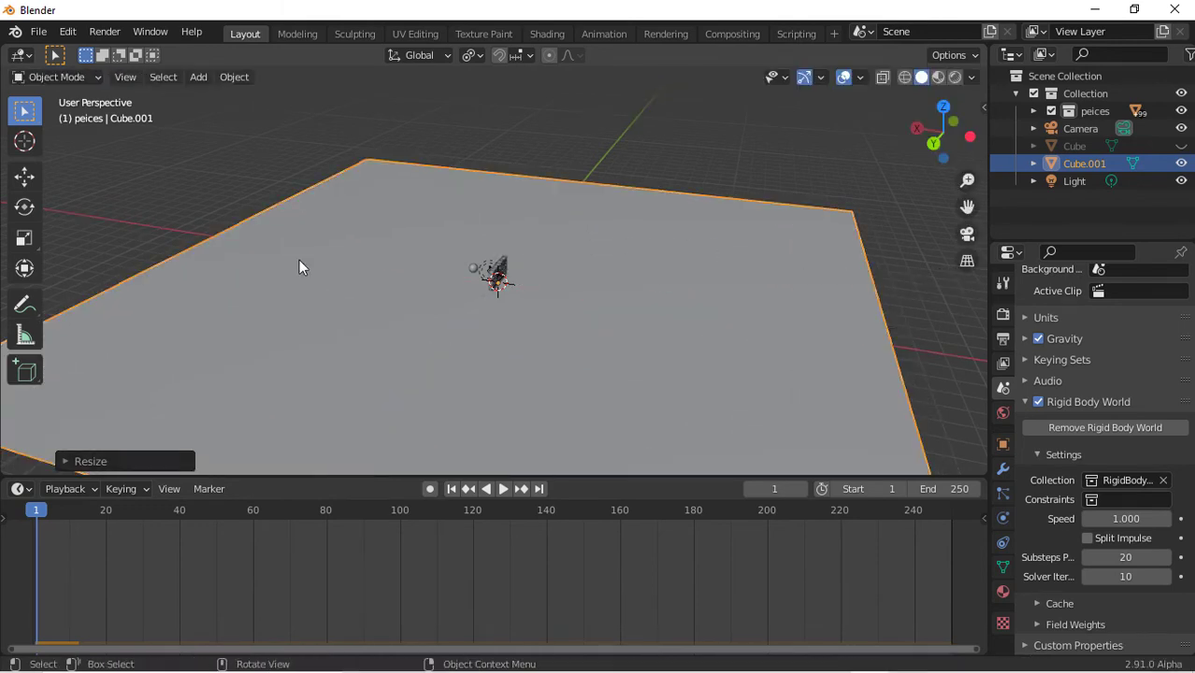
Duplicate the floor along X and rotate the copy 90° about Y to stand as a side wall at the floor's edge
key(shift+d)
key(x)
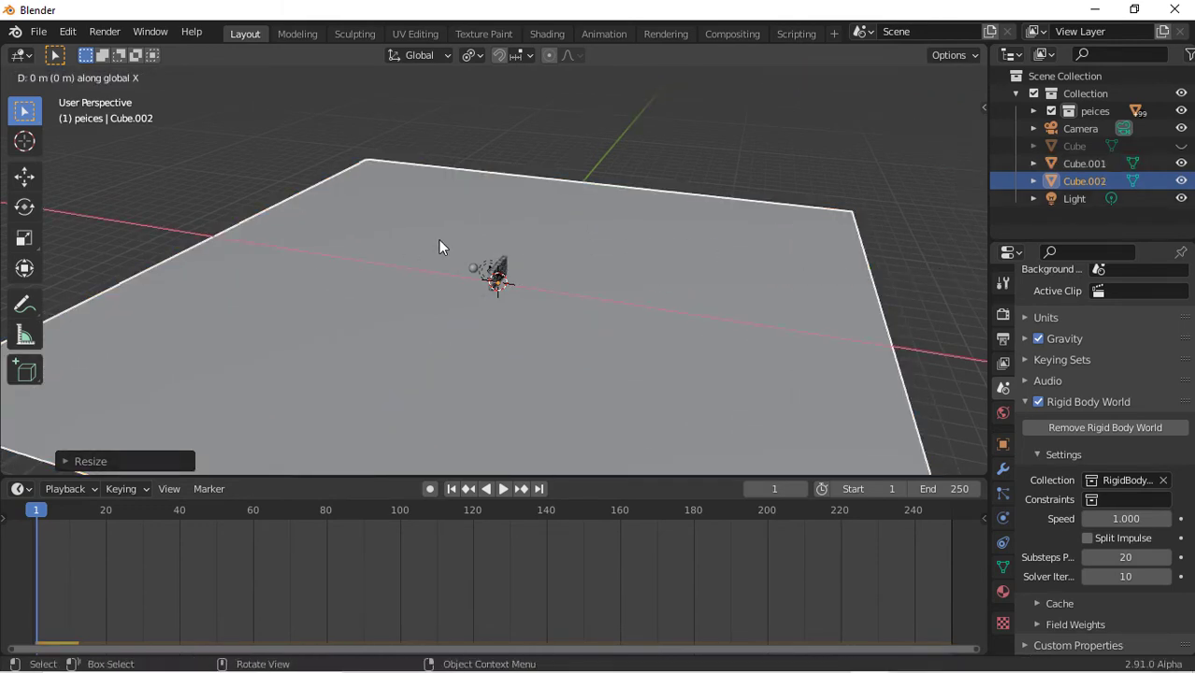
click(850, 268)
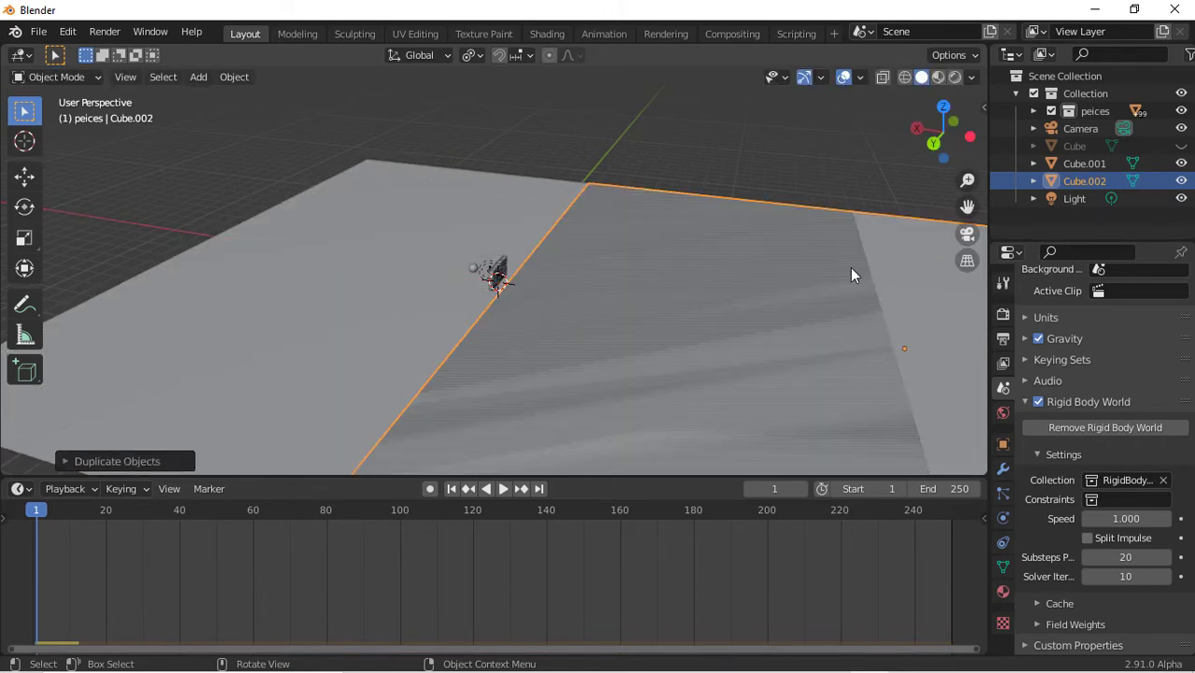
key(r)
text(xy)
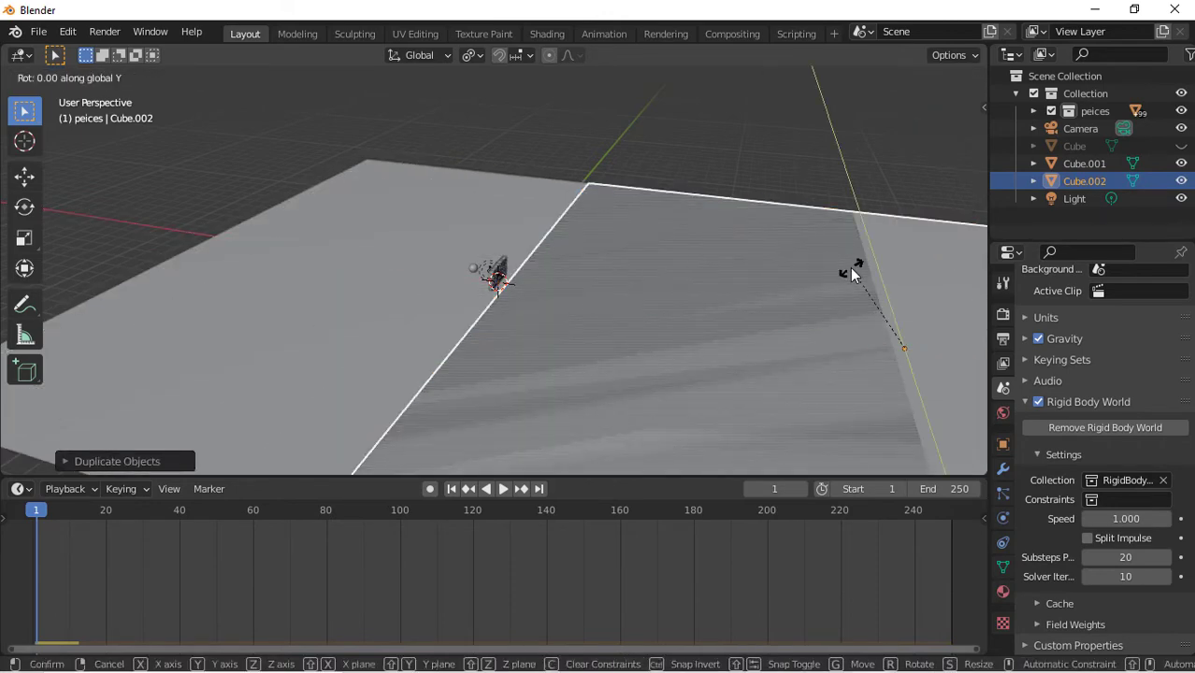
text(90)
key(Return)
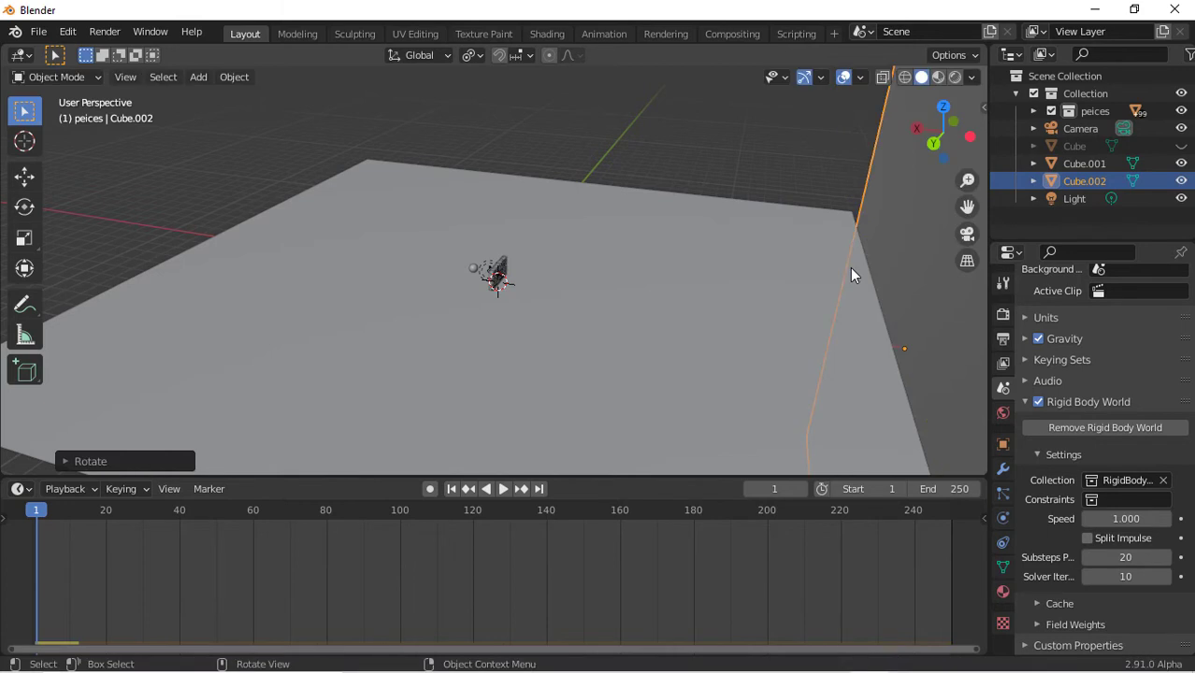
key(g)
key(y)
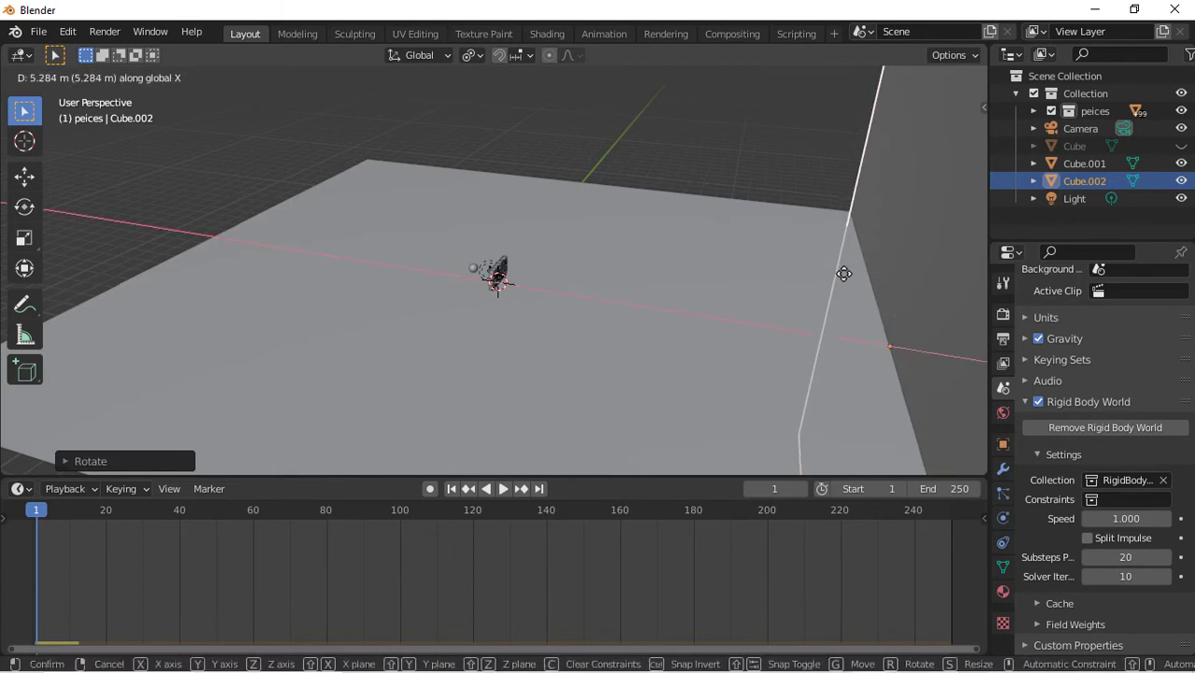
click(828, 274)
Duplicate the side wall and move the copy along X to the opposite edge of the floor
key(shift+d)
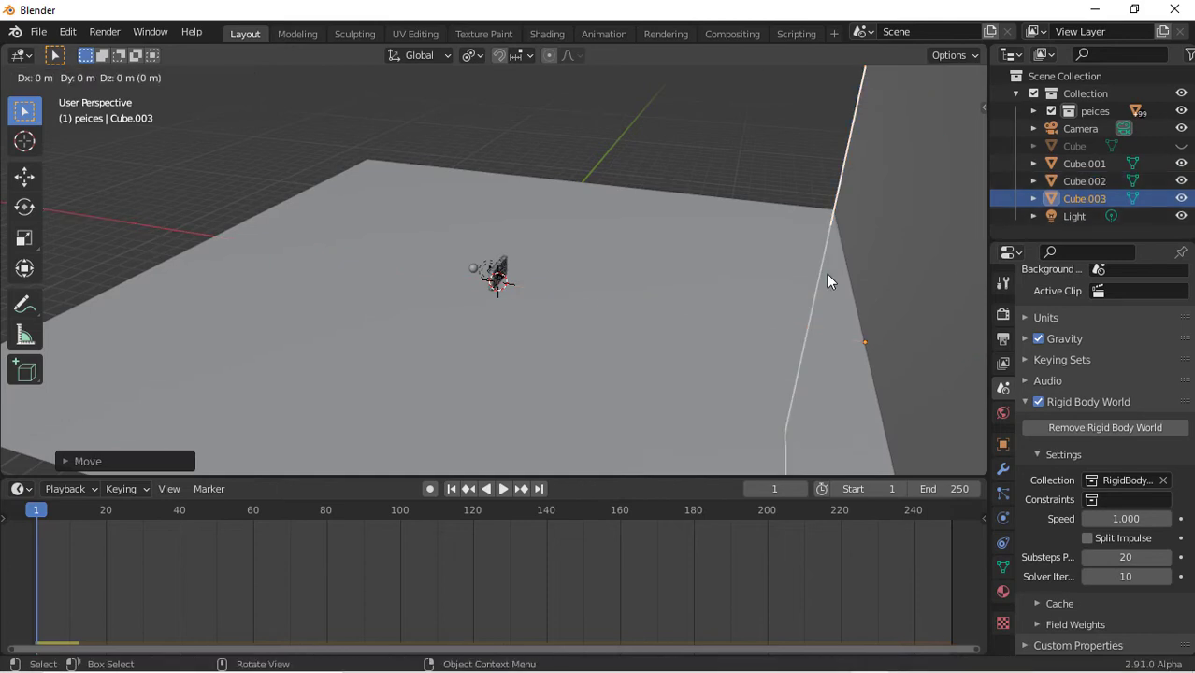
key(x)
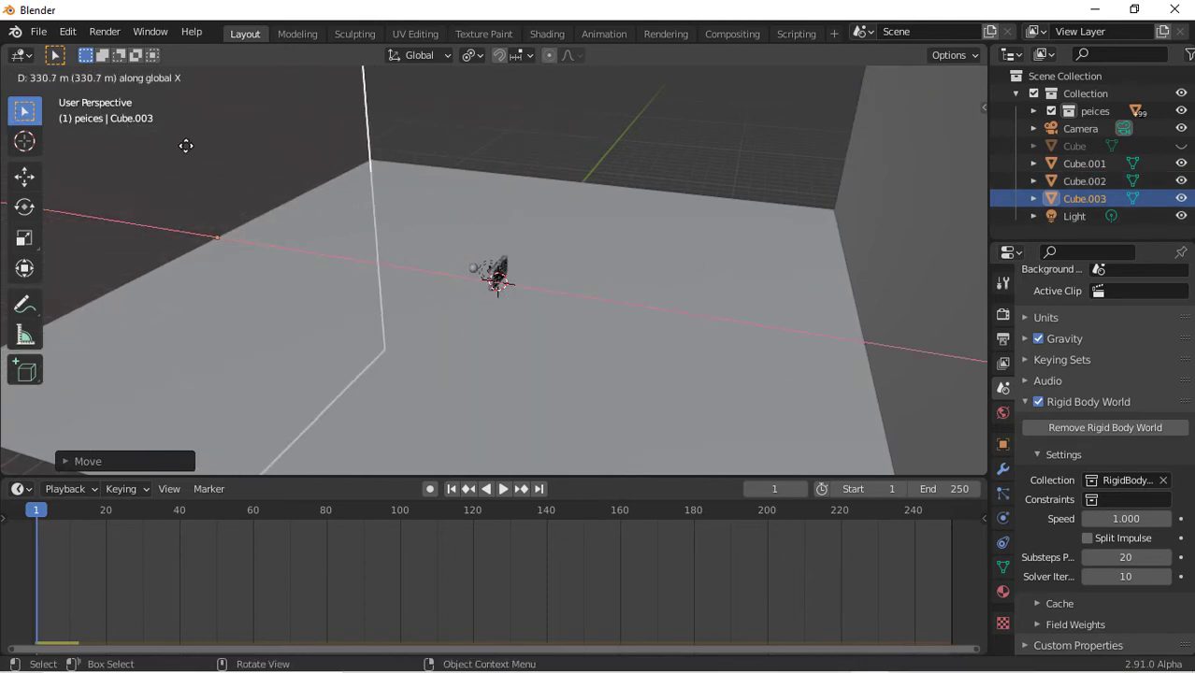
click(189, 148)
key(Home)
scroll(189, 150, up, 5)
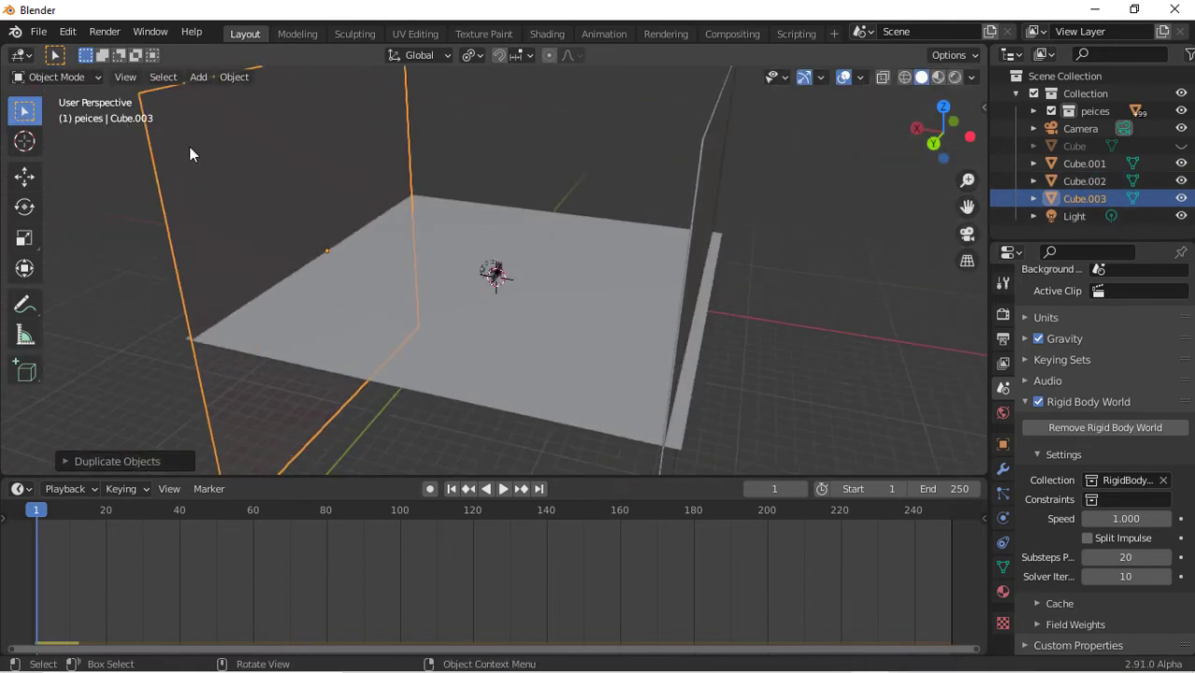
Duplicate a side wall, move it along X, and rotate the copy 90° about Z
key(shift+d)
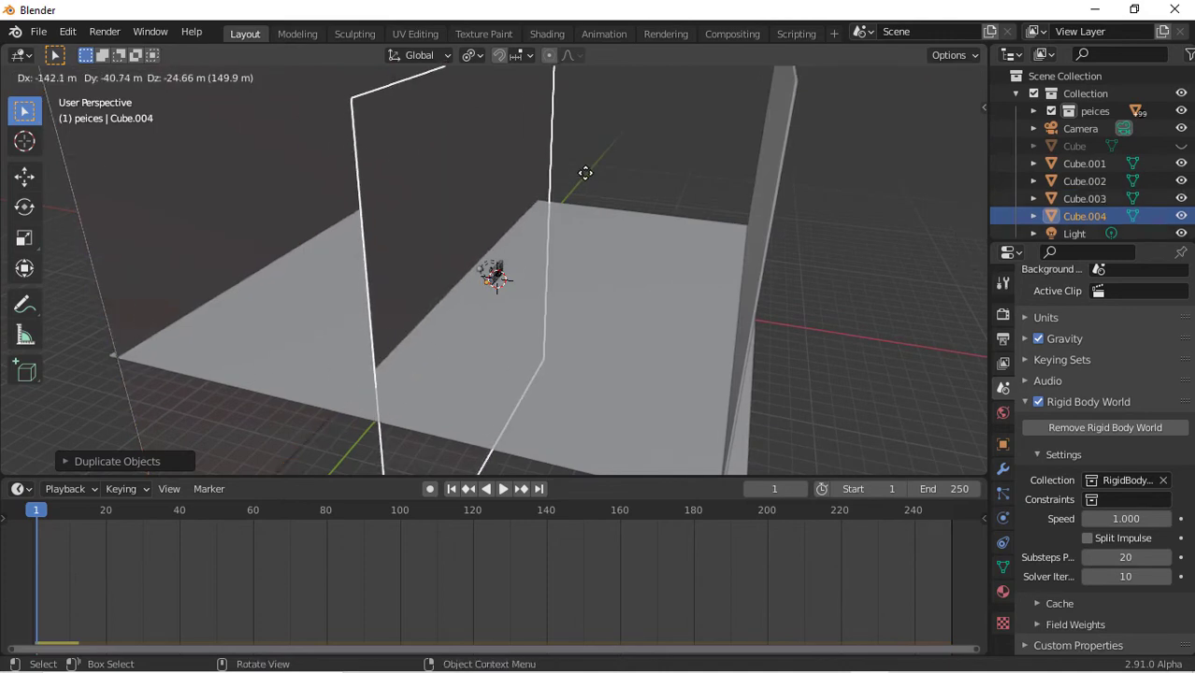
key(x)
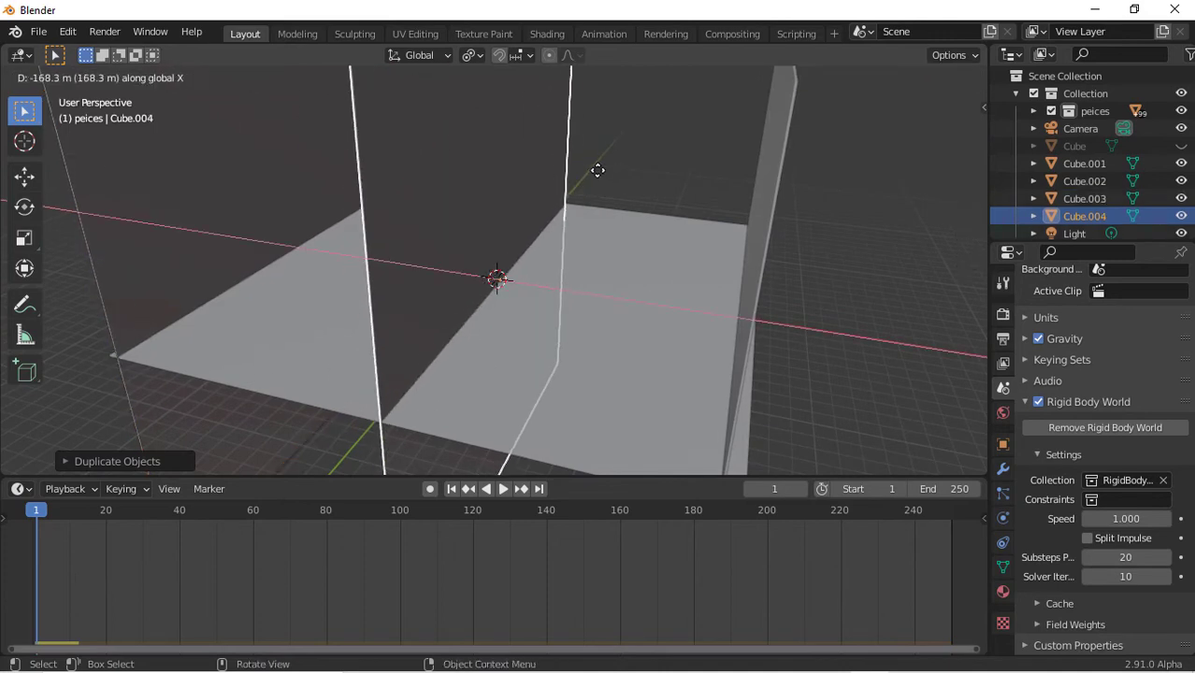
click(597, 170)
text(rz90)
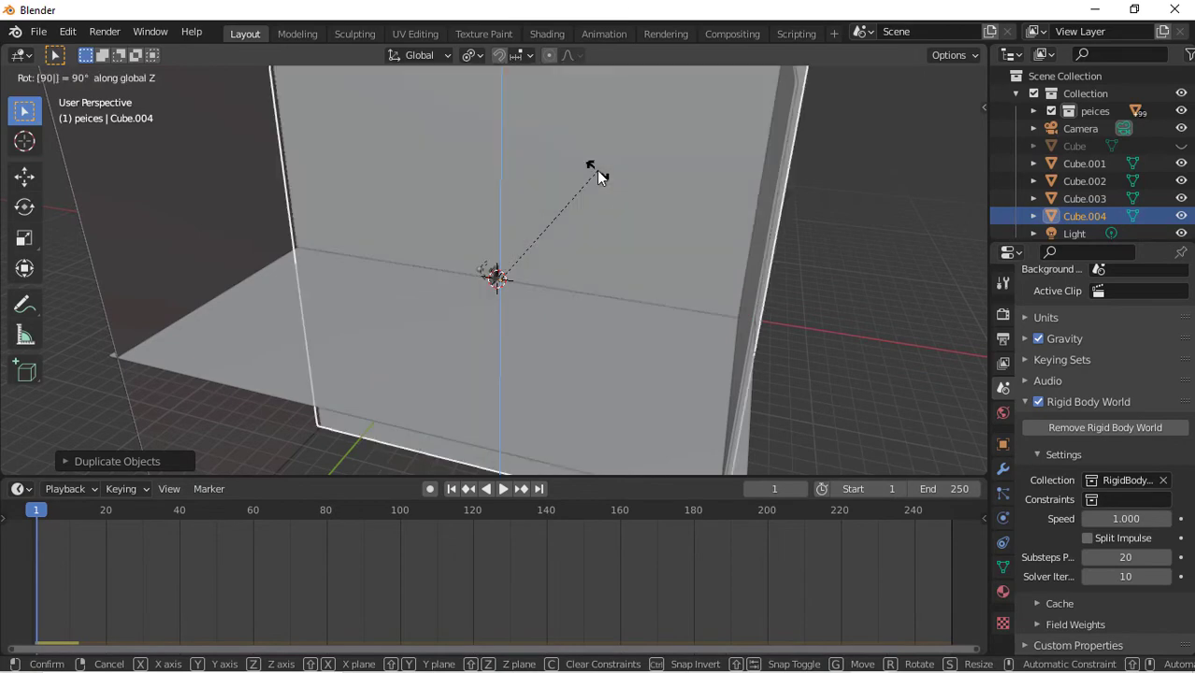
key(Return)
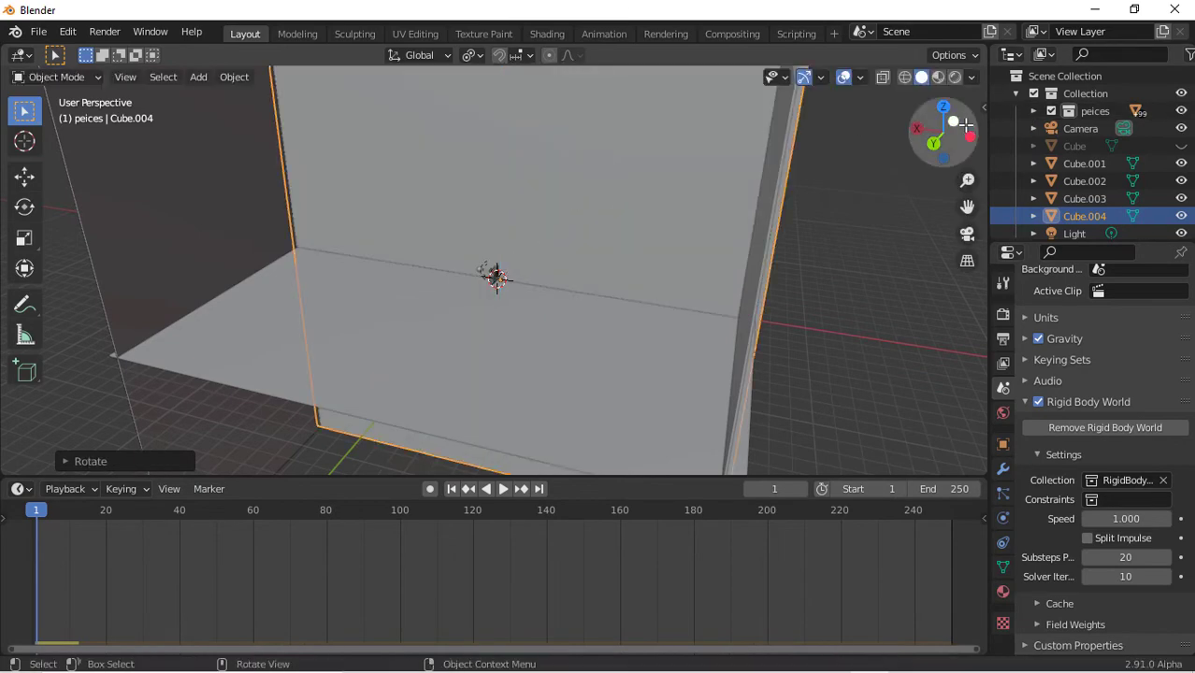
Move the rotated wall along Y and X and scale it along X to close the back of the floor
drag(939, 142, 684, 243)
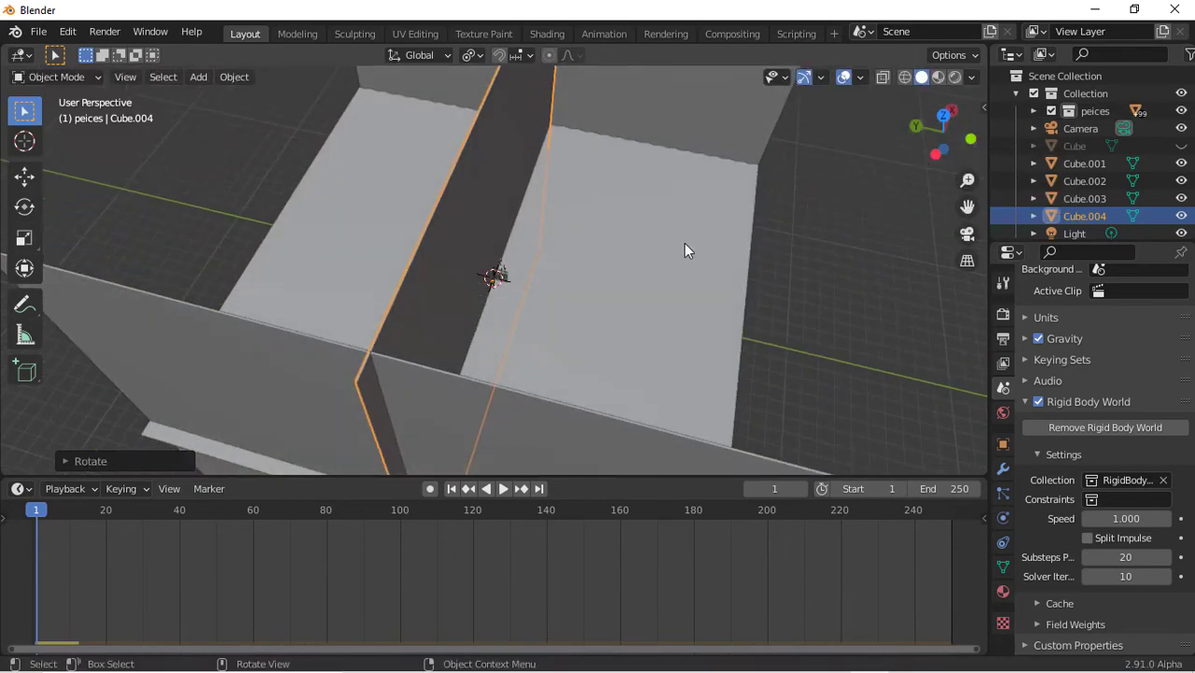
key(g)
key(y)
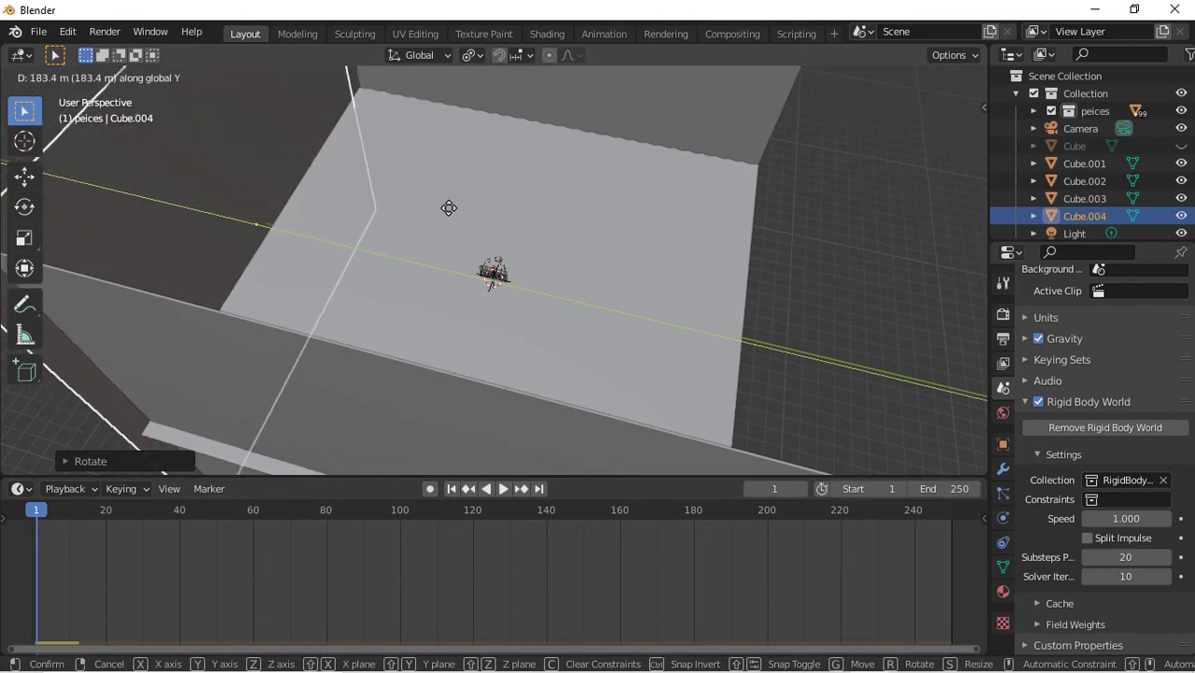
click(475, 210)
key(g)
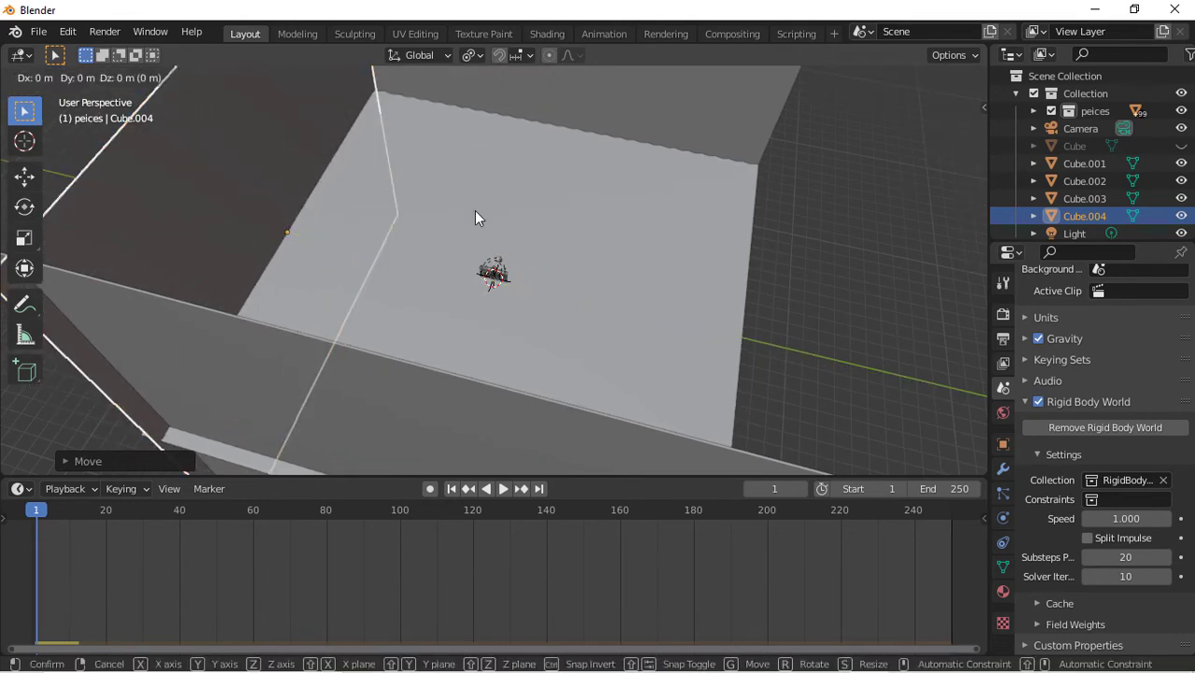
key(x)
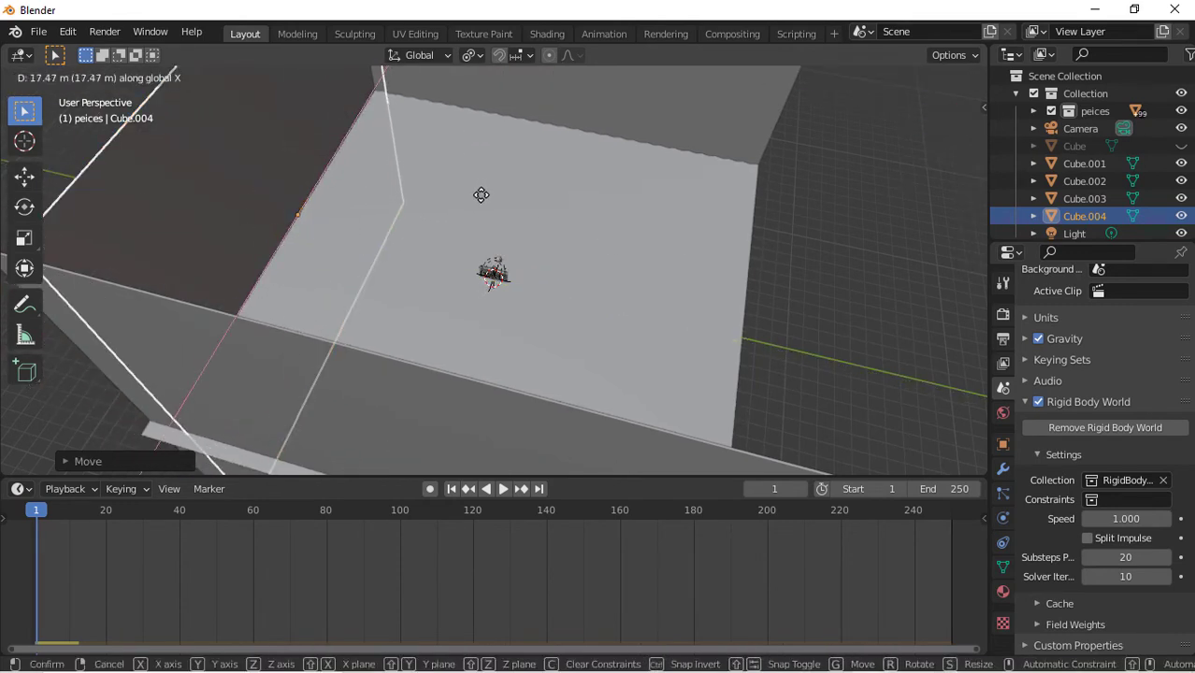
click(480, 197)
key(s)
key(x)
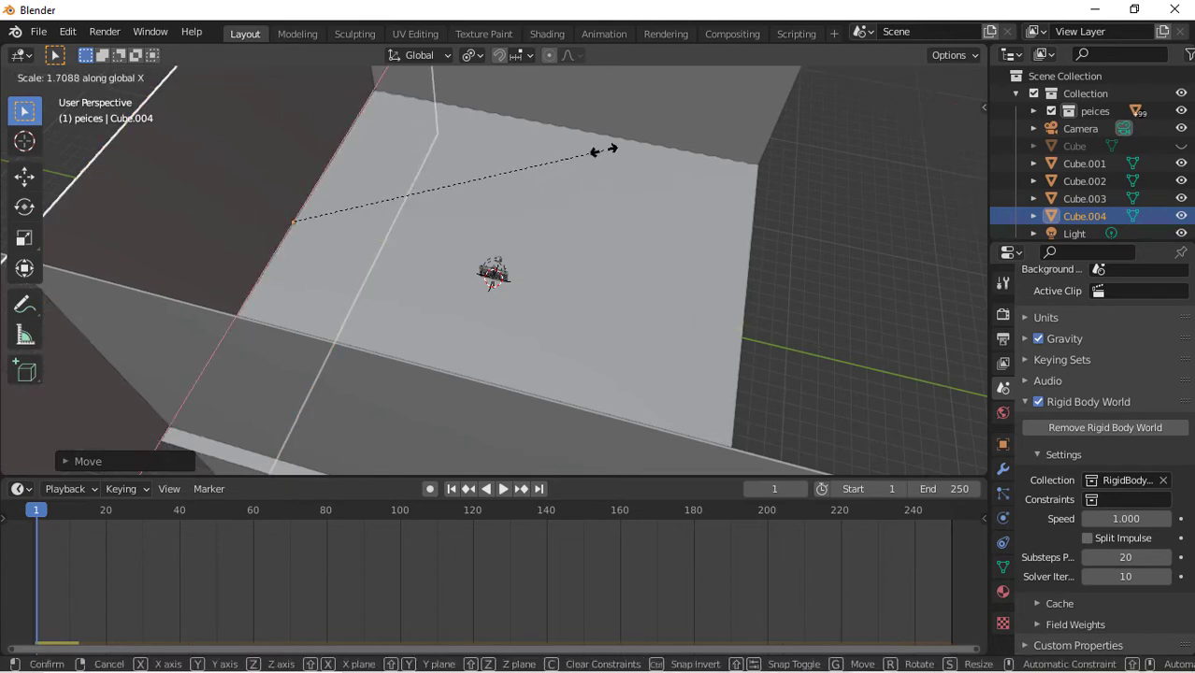
click(543, 172)
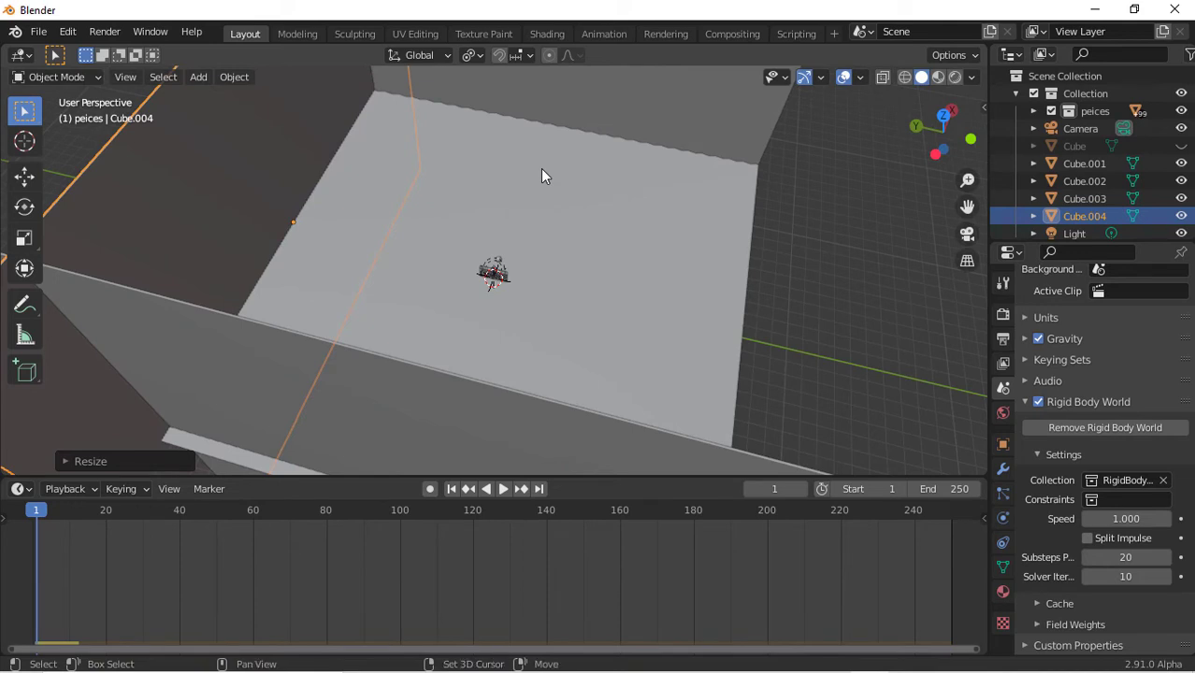
Duplicate the back wall and move the copy along Y to the opposite side, enclosing the floor
key(shift+d)
key(x)
key(y)
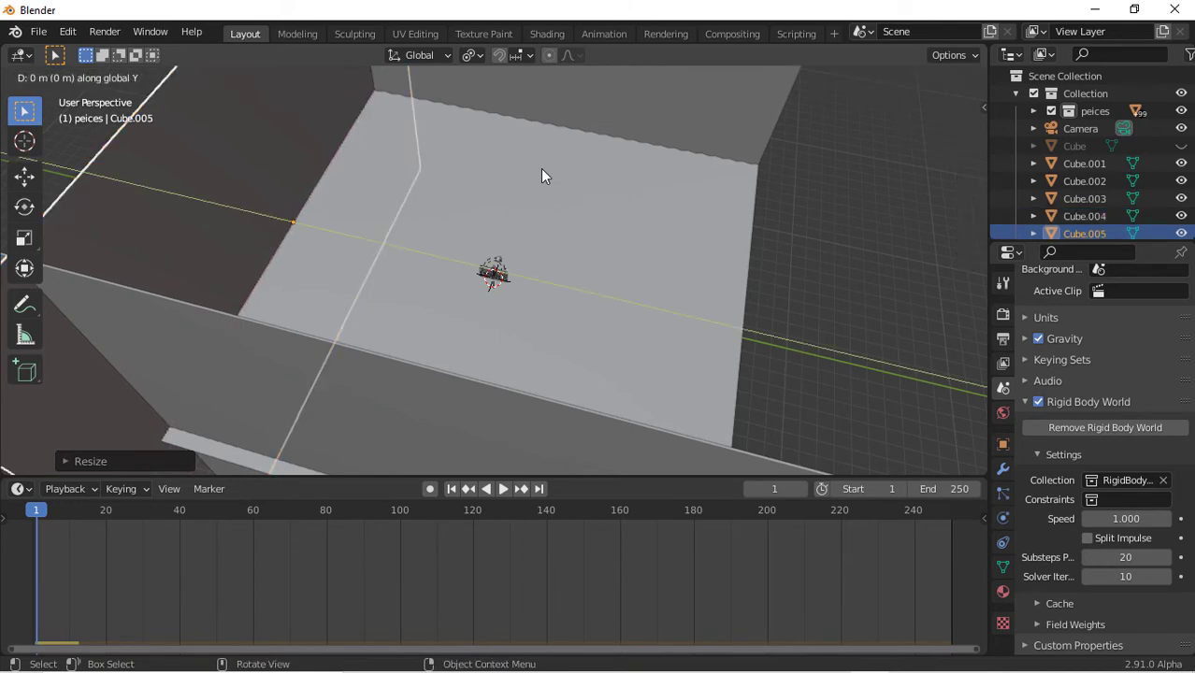
click(5, 243)
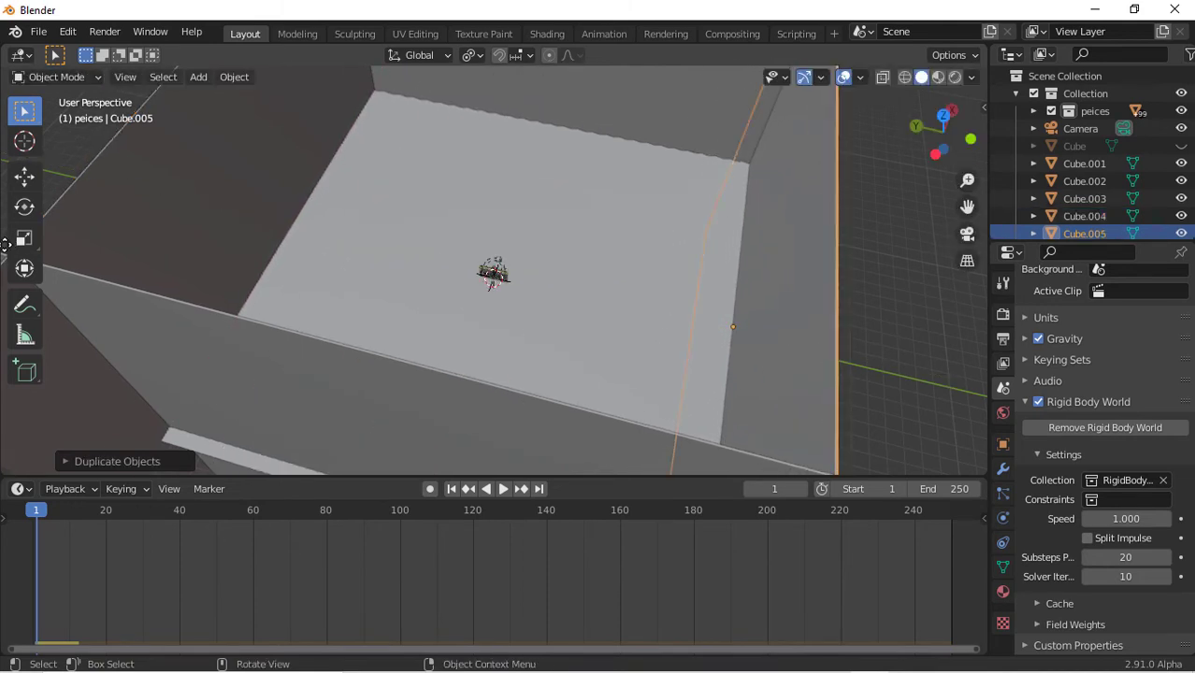
scroll(457, 214, down, 3)
middle_drag(456, 213, 843, 122)
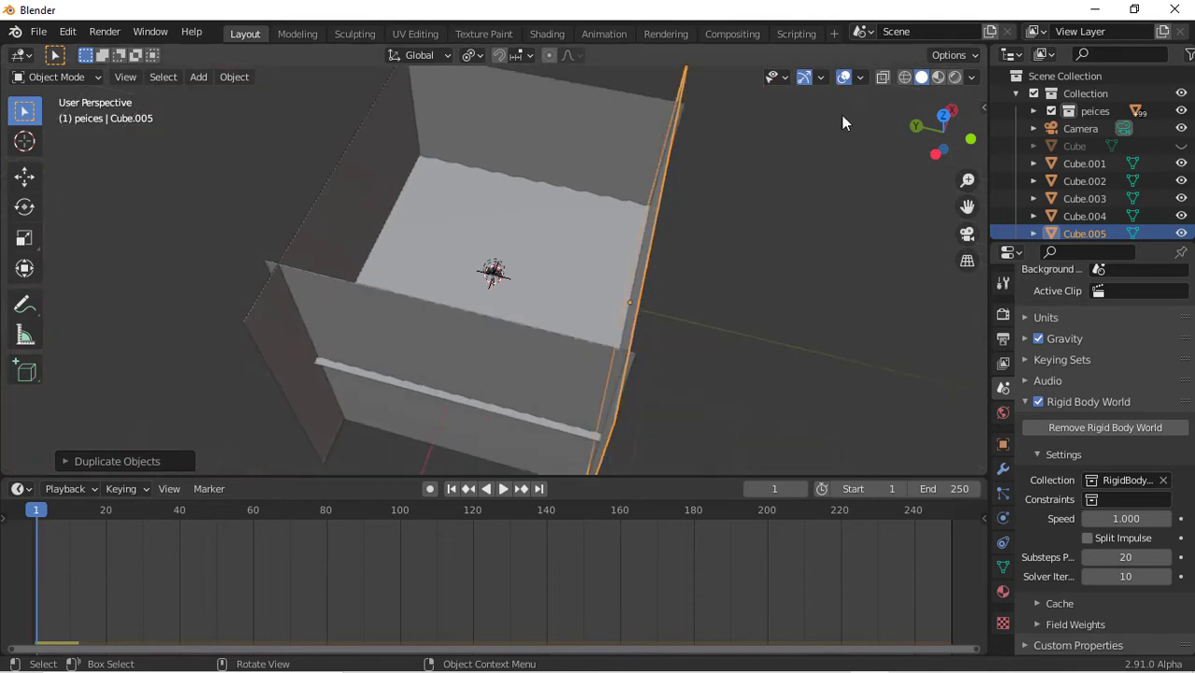
drag(974, 126, 926, 131)
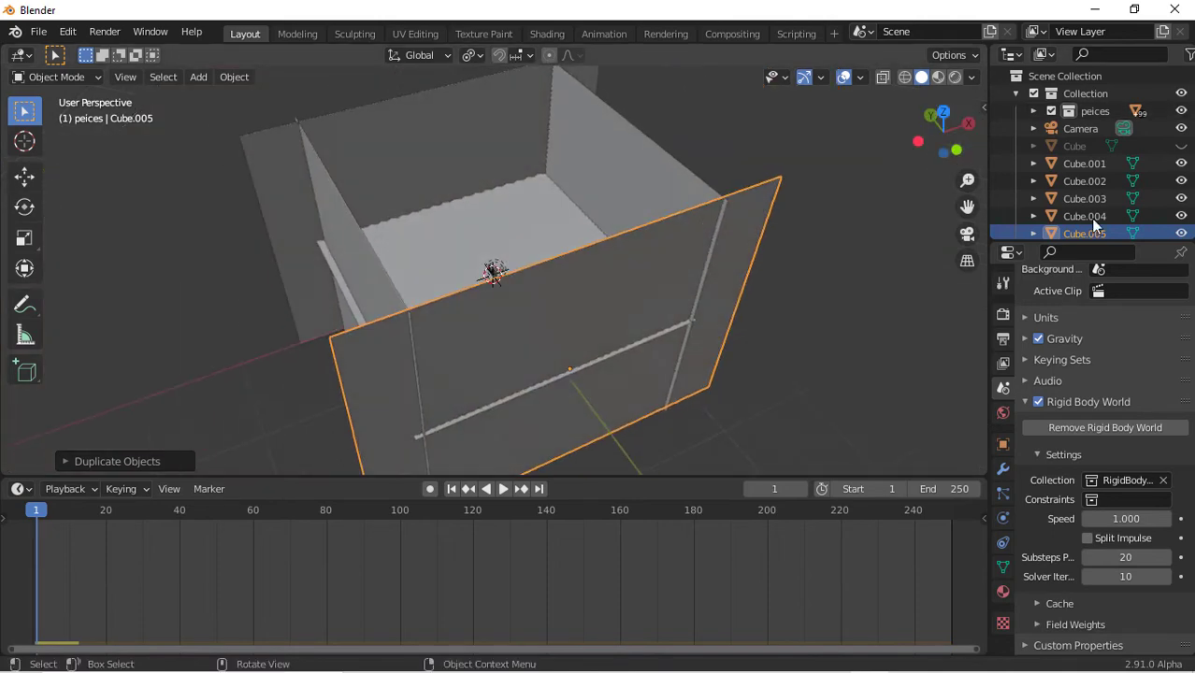
Set the viewport's clip end to about 1395 m in the sidebar view settings
key(n)
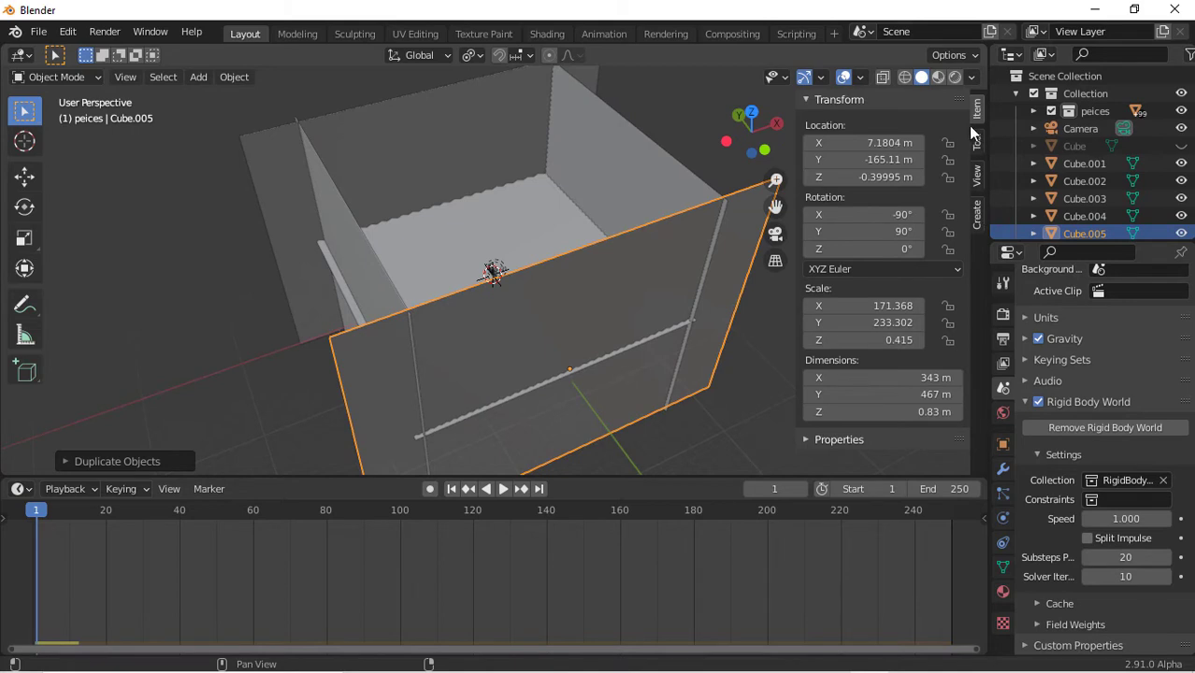
key(alt+a)
click(975, 176)
drag(917, 162, 940, 161)
click(918, 162)
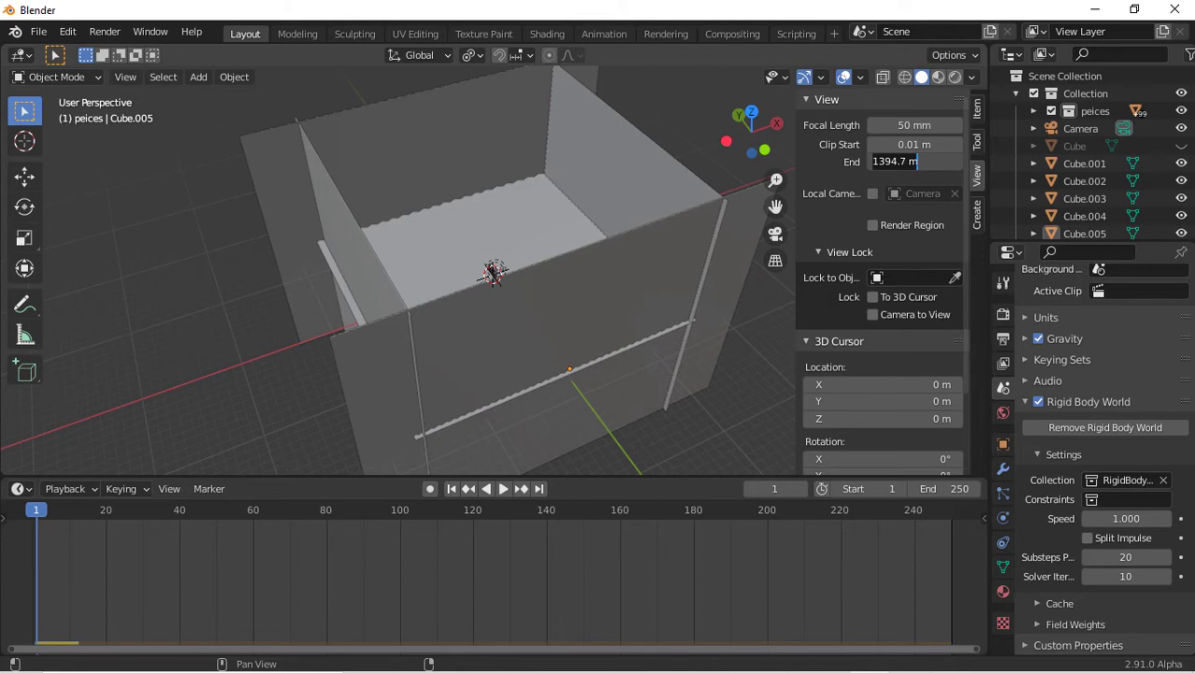
click(831, 194)
scroll(442, 272, up, 7)
scroll(442, 272, down, 3)
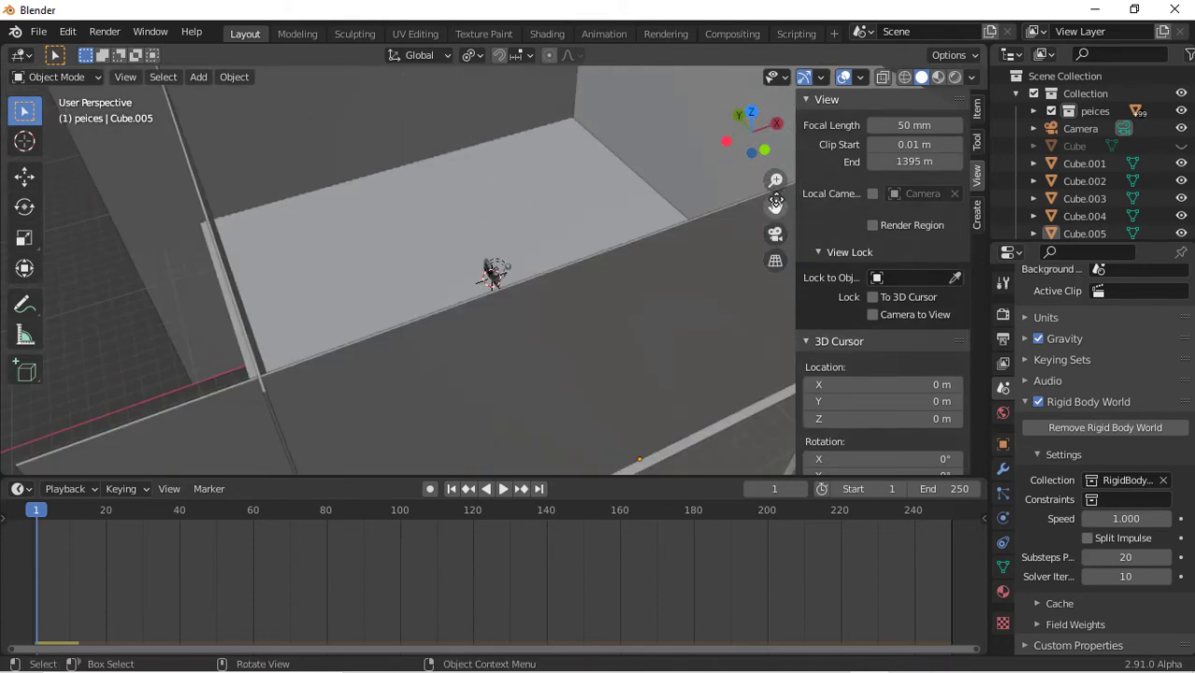
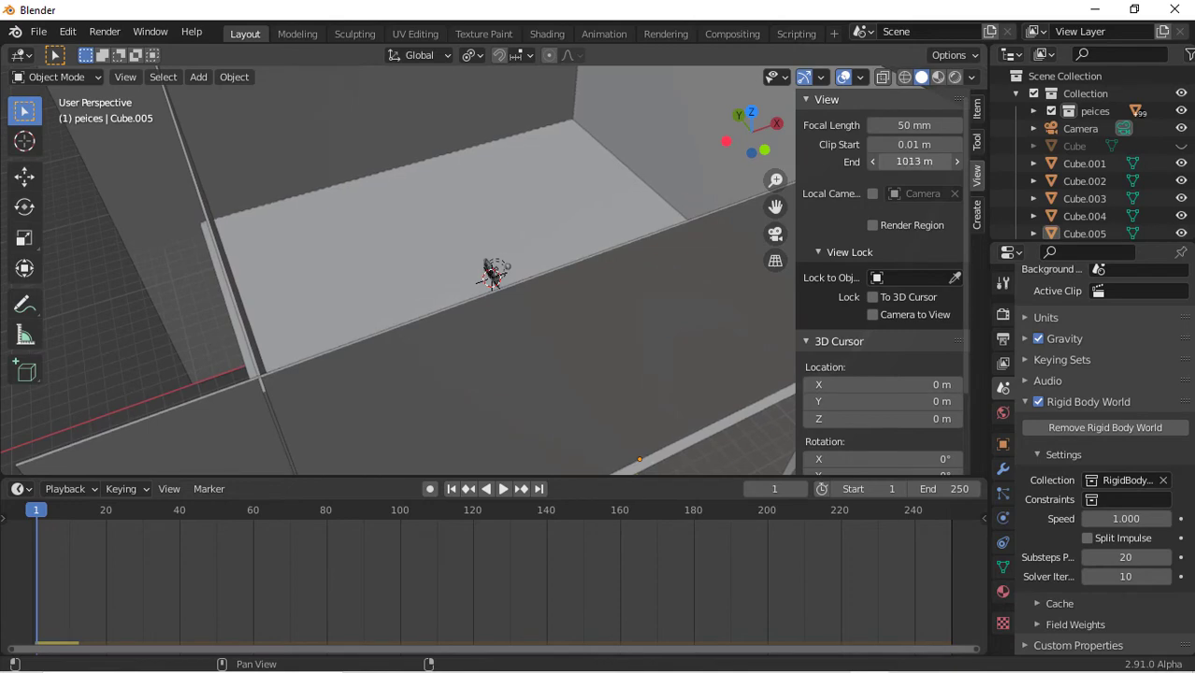
Set the viewport's clip end to about 1029 m in the sidebar view settings
drag(916, 162, 903, 161)
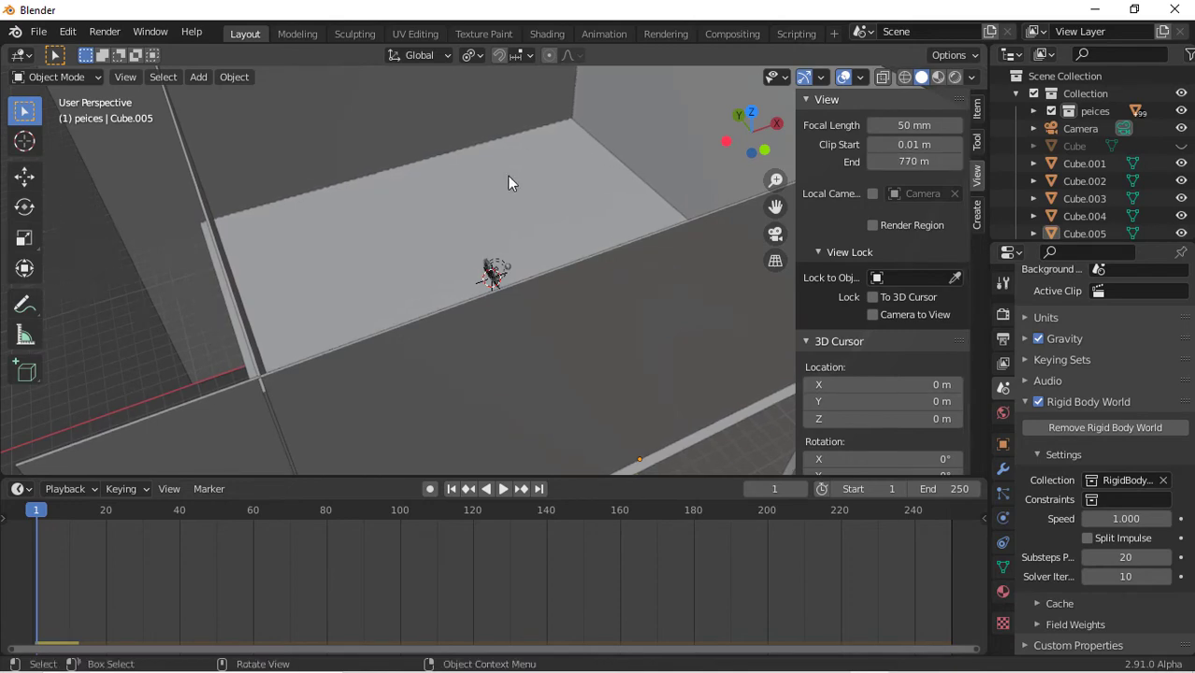
scroll(509, 185, up, 5)
scroll(510, 191, down, 9)
scroll(510, 191, up, 11)
scroll(510, 186, up, 8)
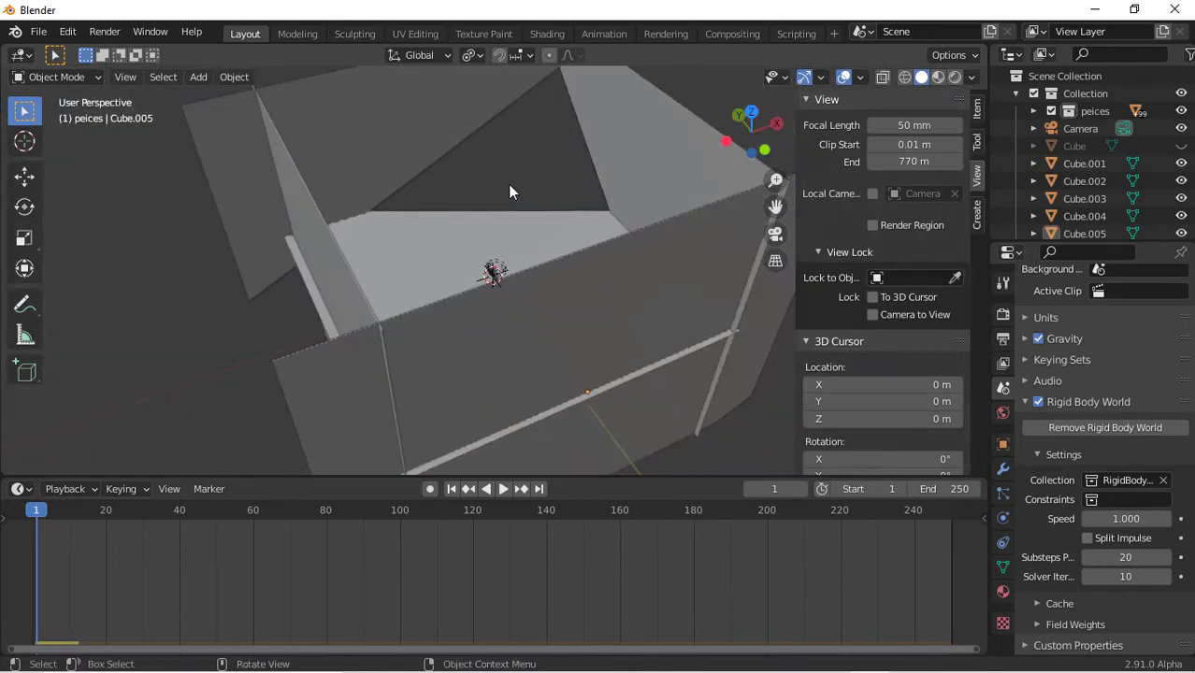
drag(915, 162, 973, 162)
scroll(357, 174, up, 4)
drag(740, 122, 916, 146)
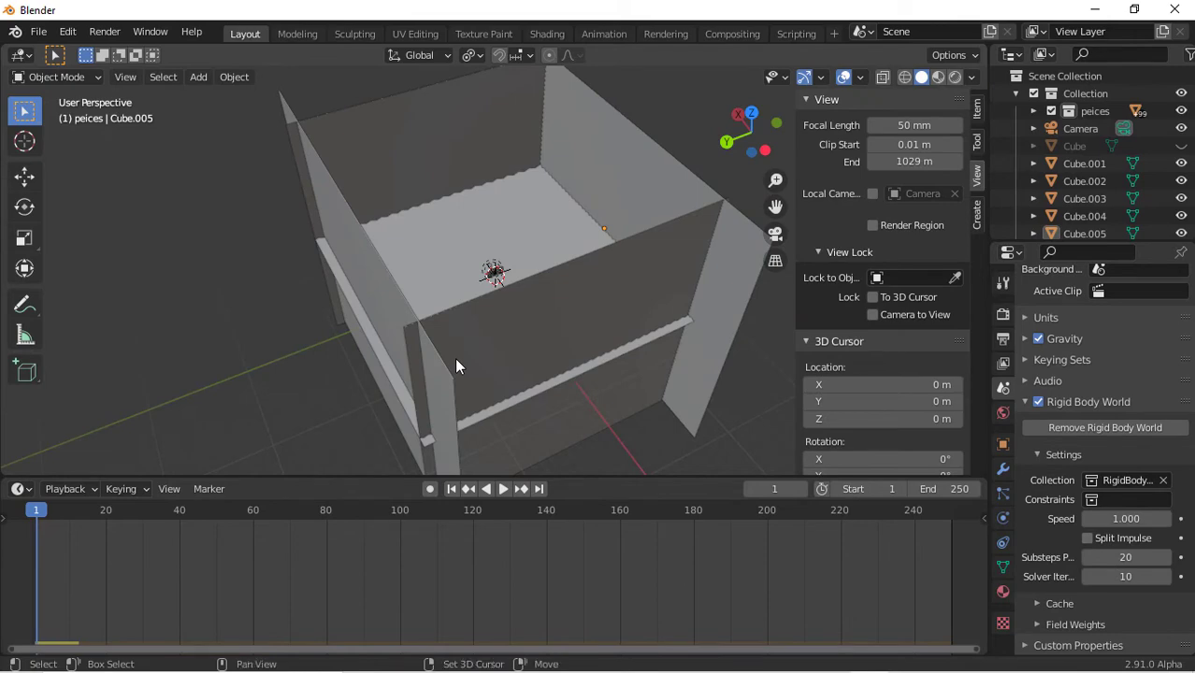
Add a new cube mesh and isolate it in local view
key(shift+a)
mouse_move(435, 320)
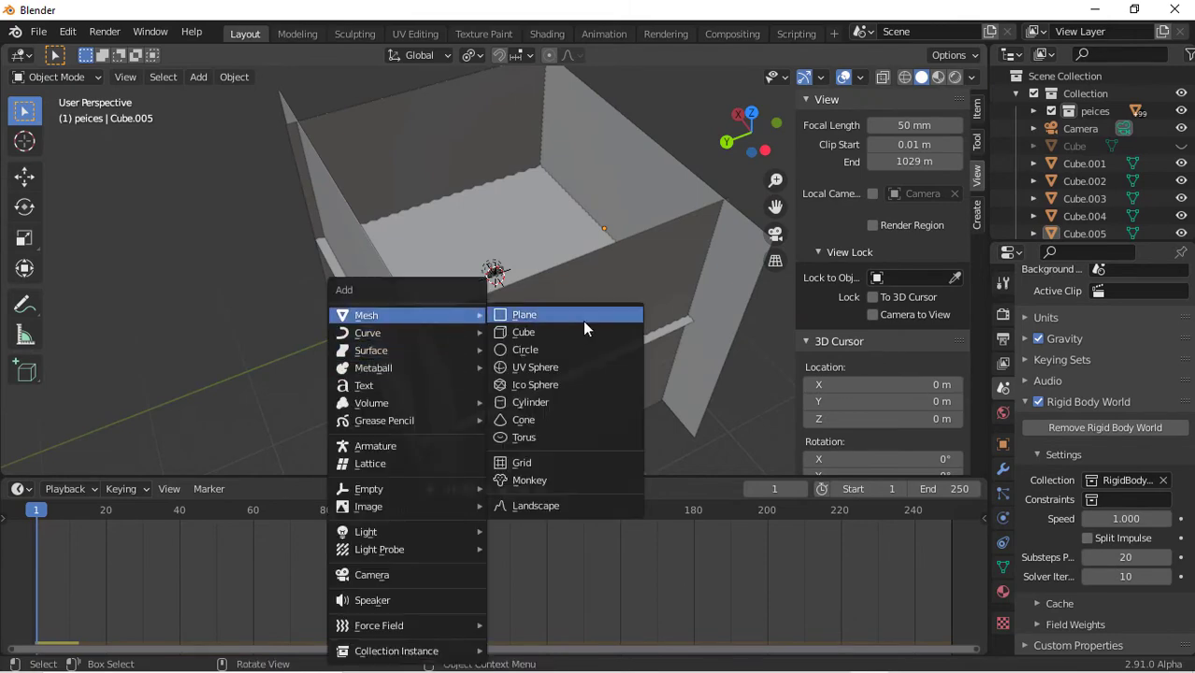
click(576, 329)
key(KP_Divide)
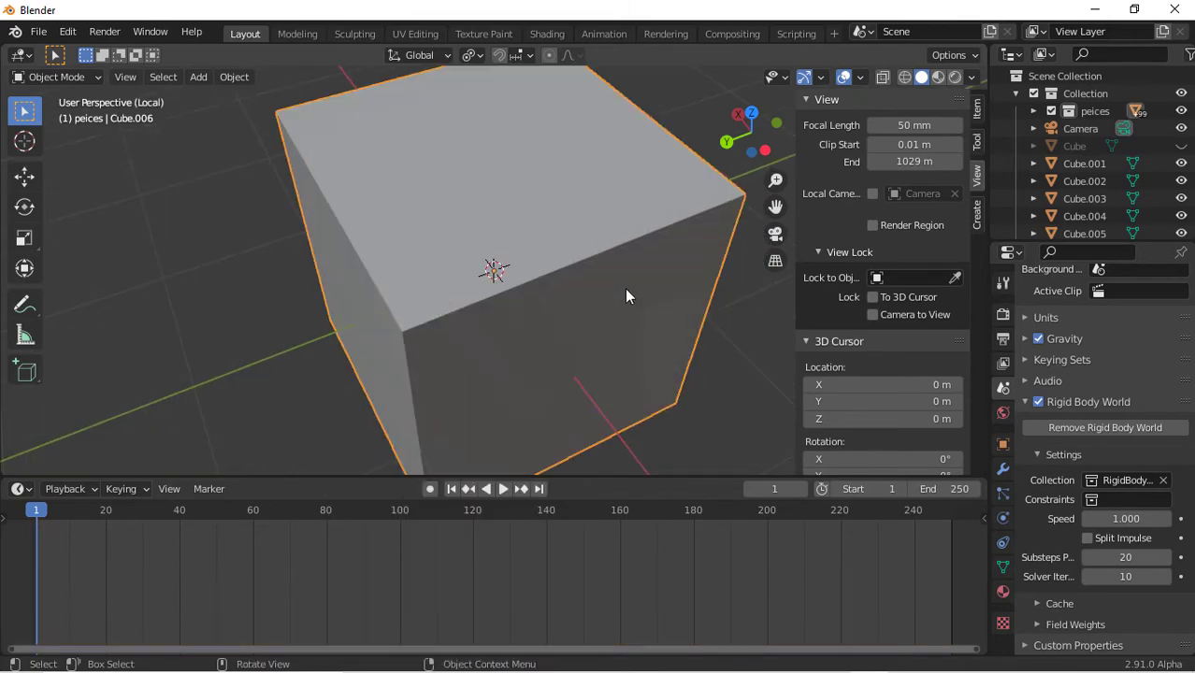
key(KP_Divide)
key(KP_Divide)
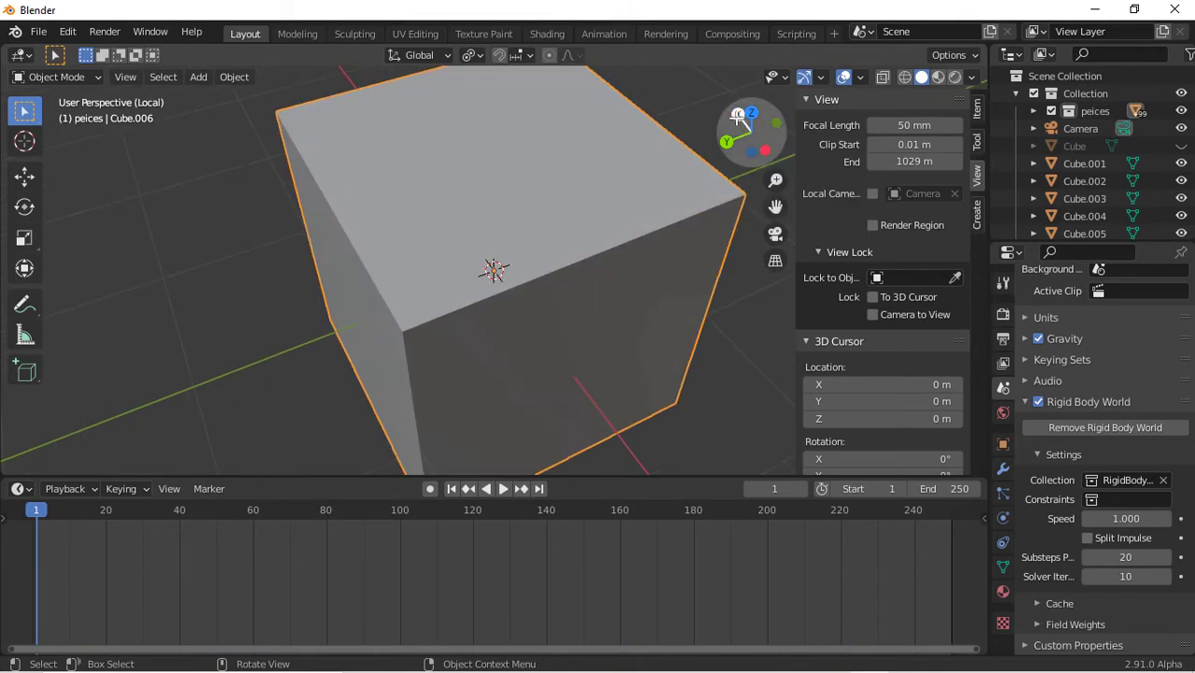
Scale the cube along X and Y only, excluding Z, into a wide flat box
drag(738, 114, 548, 356)
scroll(548, 355, down, 5)
key(s)
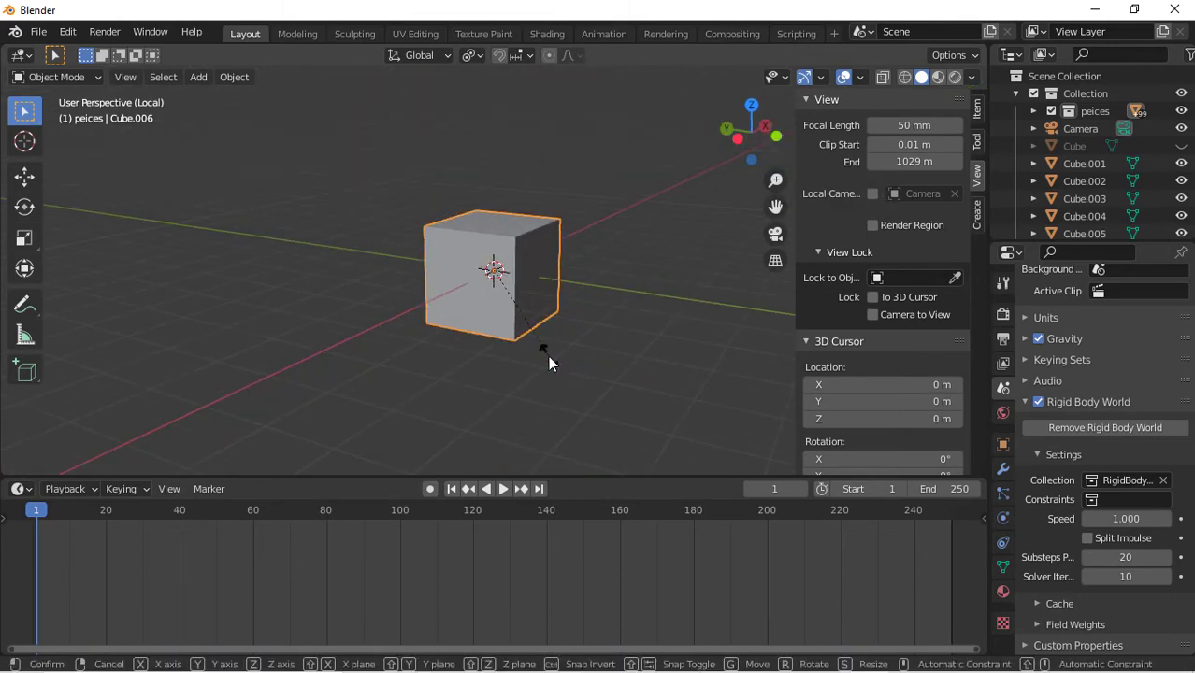
key(shift+z)
click(792, 343)
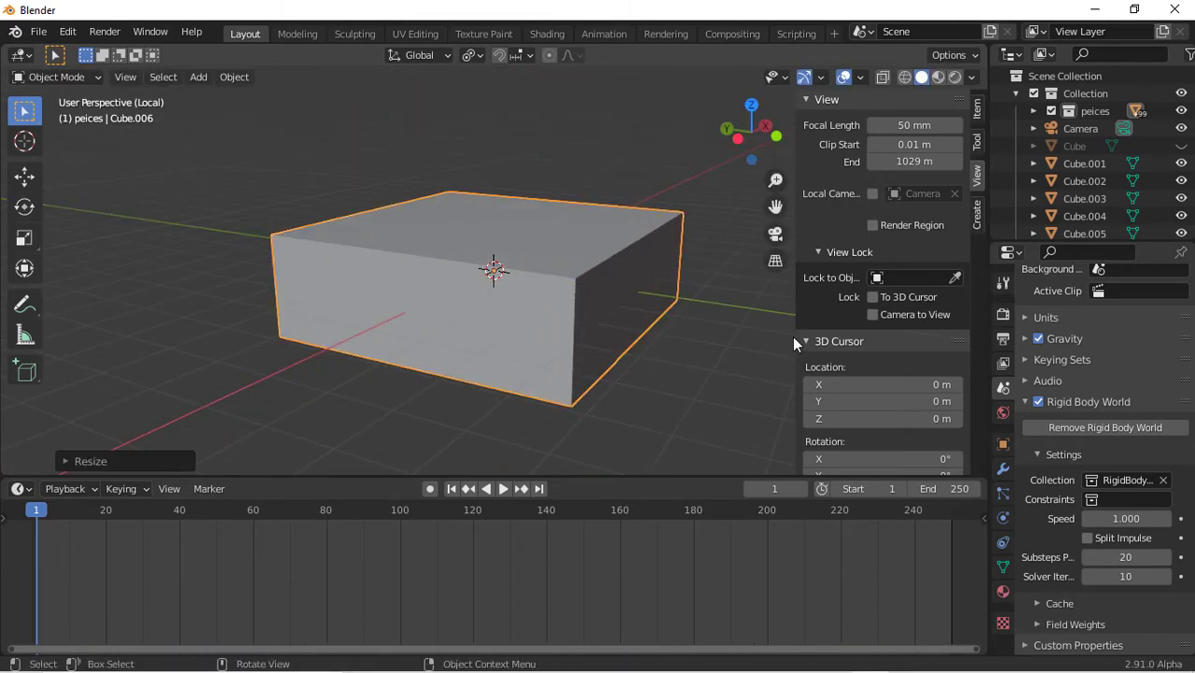
In face select mode, inset the box's bottom face and extrude it about 0.3 m inward
mouse_move(494, 311)
middle_down()
mouse_move(494, 252)
mouse_move(493, 310)
middle_up()
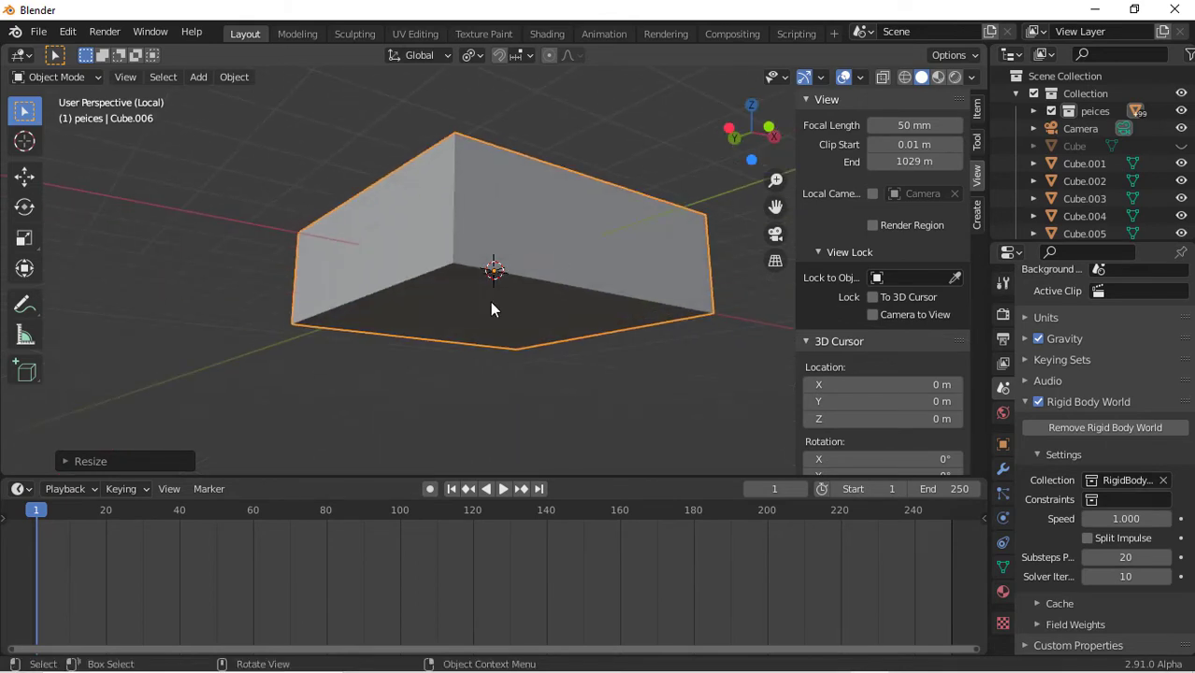
key(Tab)
key(Tab)
key(Tab)
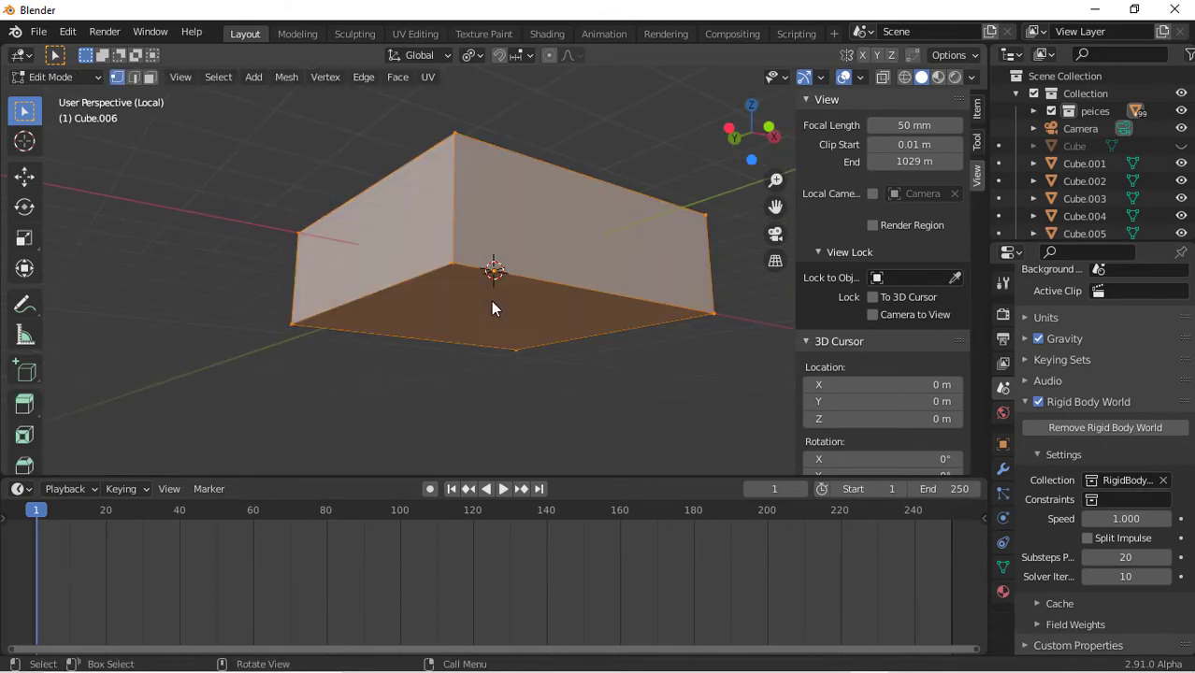
click(150, 77)
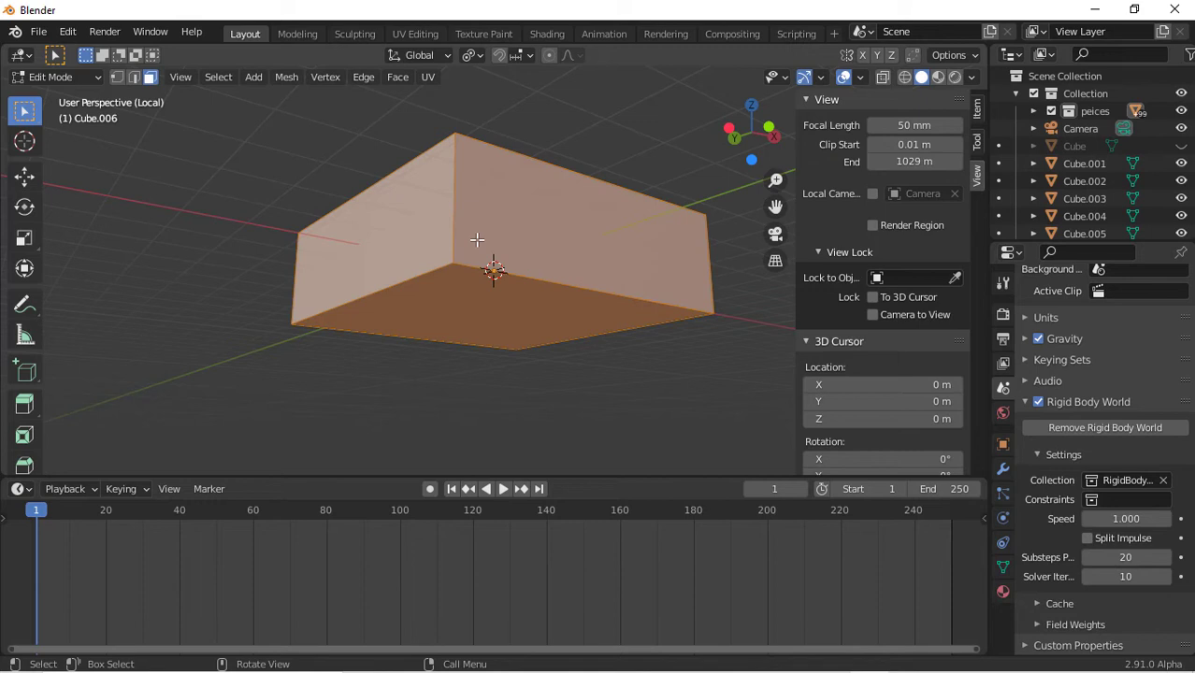
click(520, 330)
key(i)
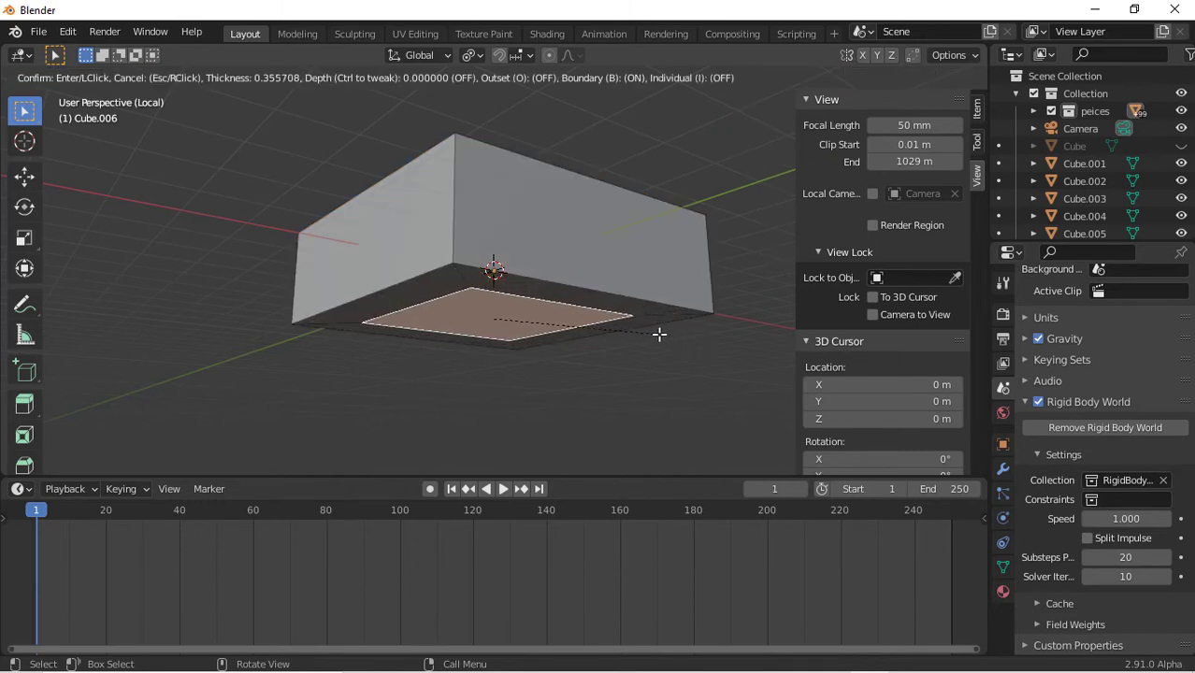
click(680, 334)
key(e)
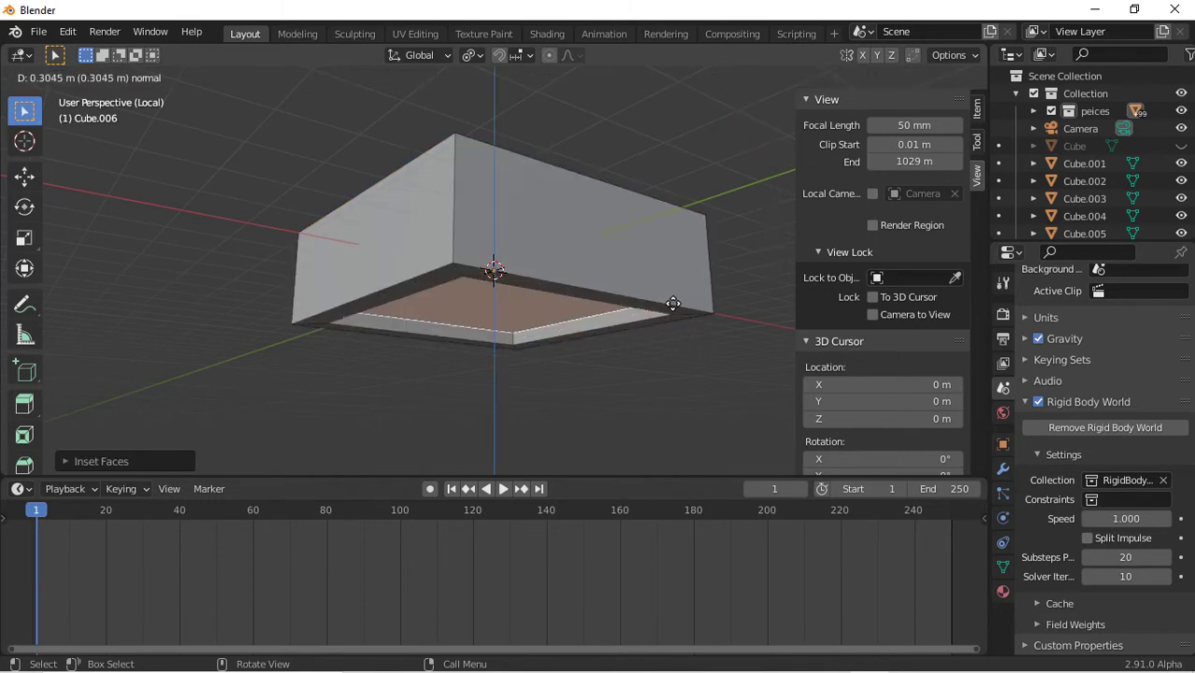
click(672, 301)
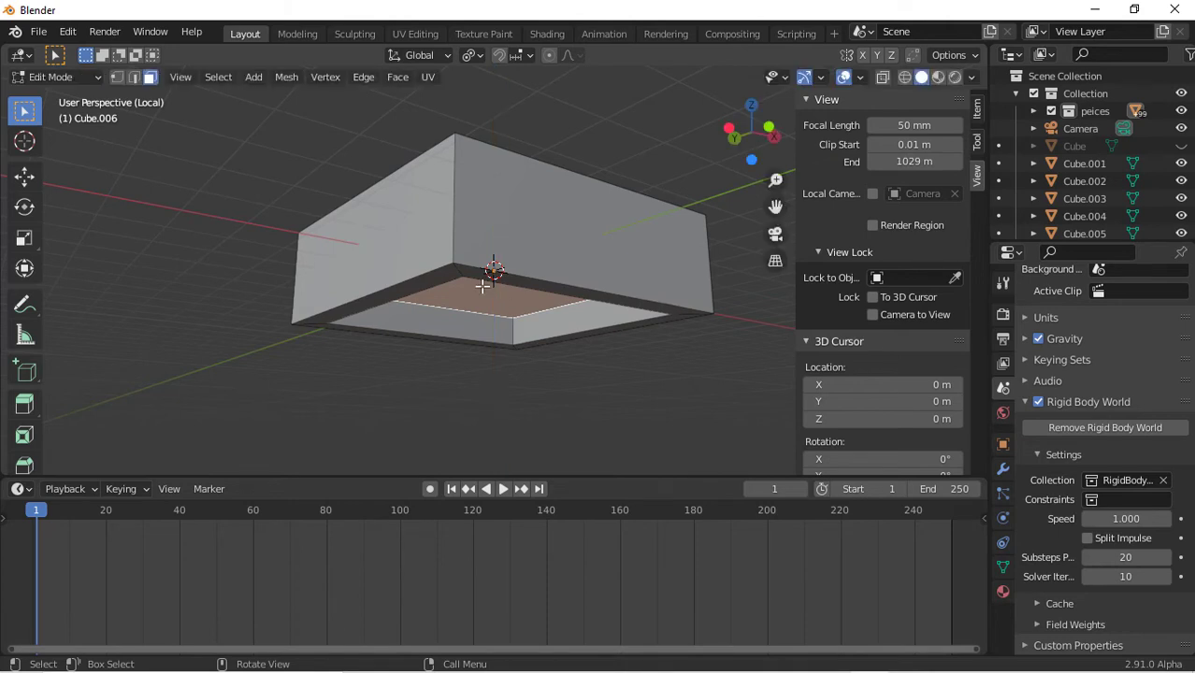
key(e)
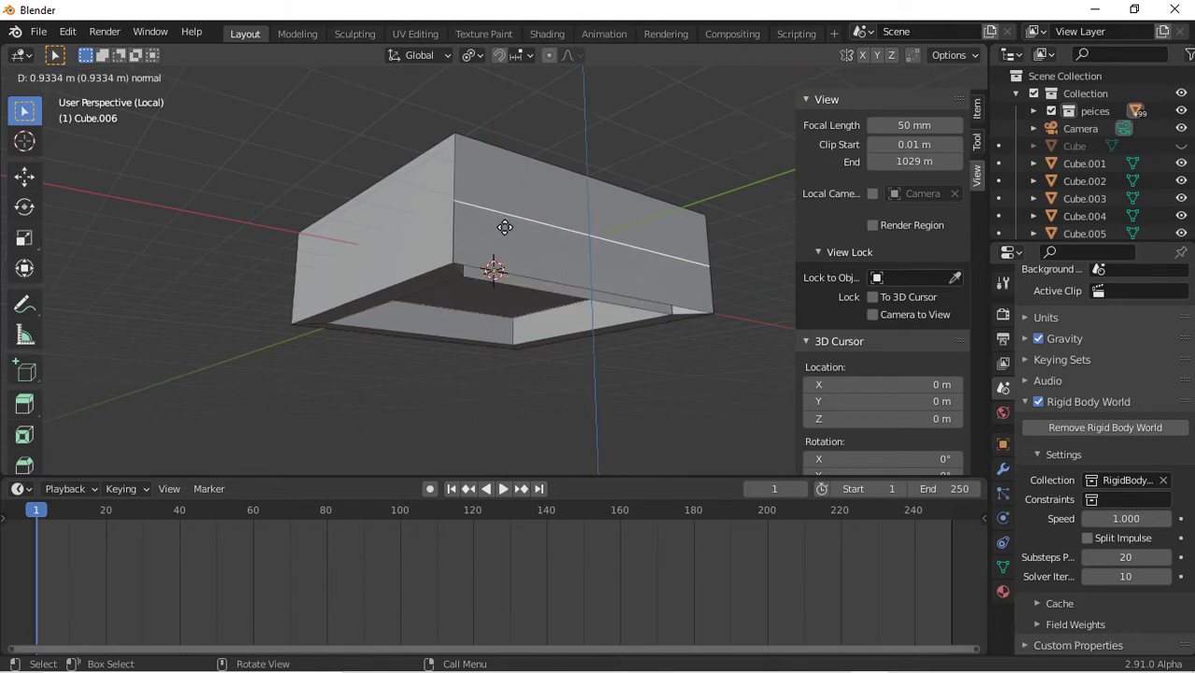
click(503, 225)
key(ctrl+z)
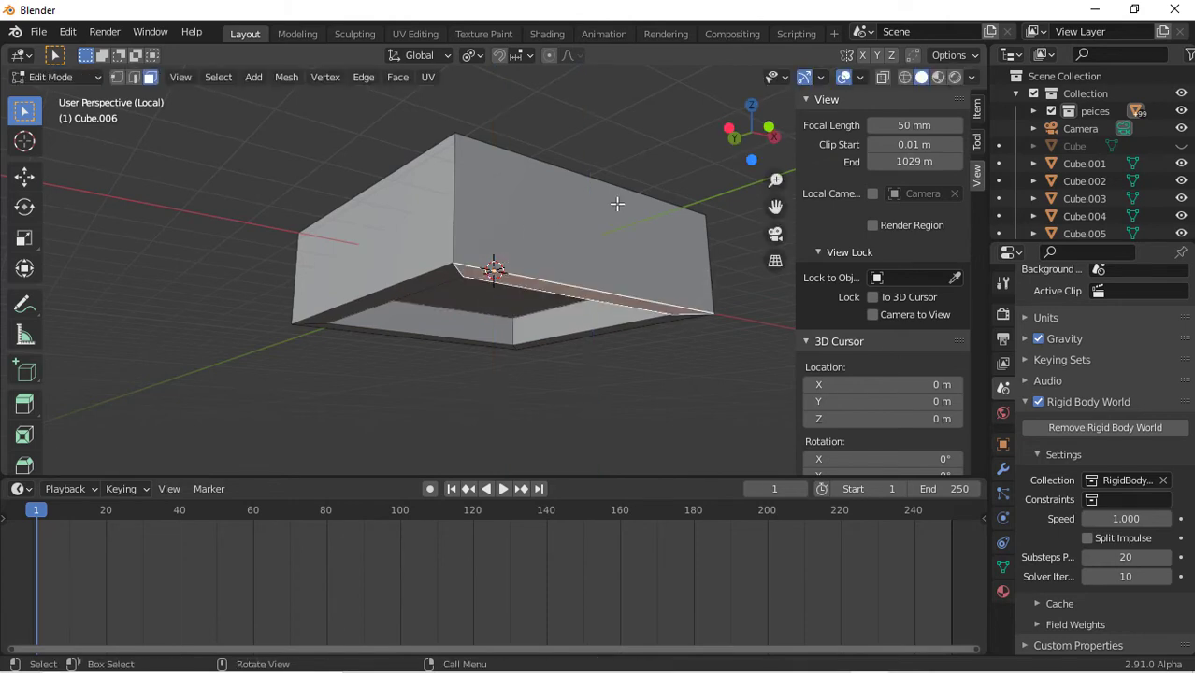
Flatten the box by scaling it down along Z in object mode
key(Tab)
key(s)
key(z)
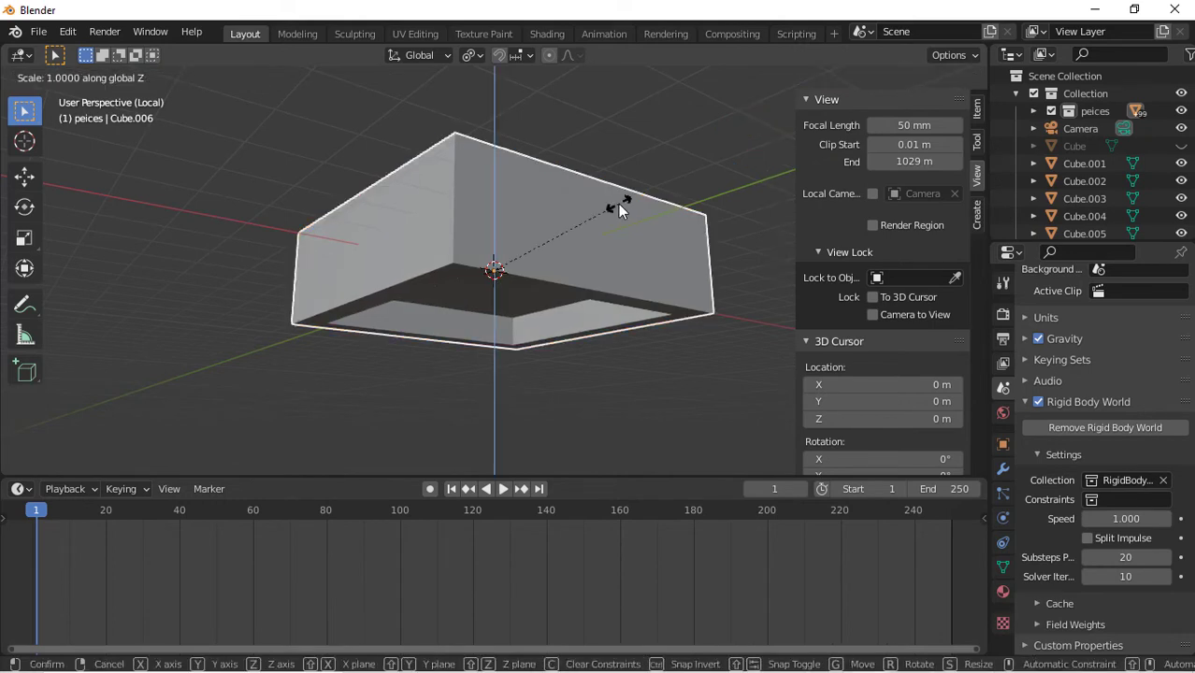
click(520, 235)
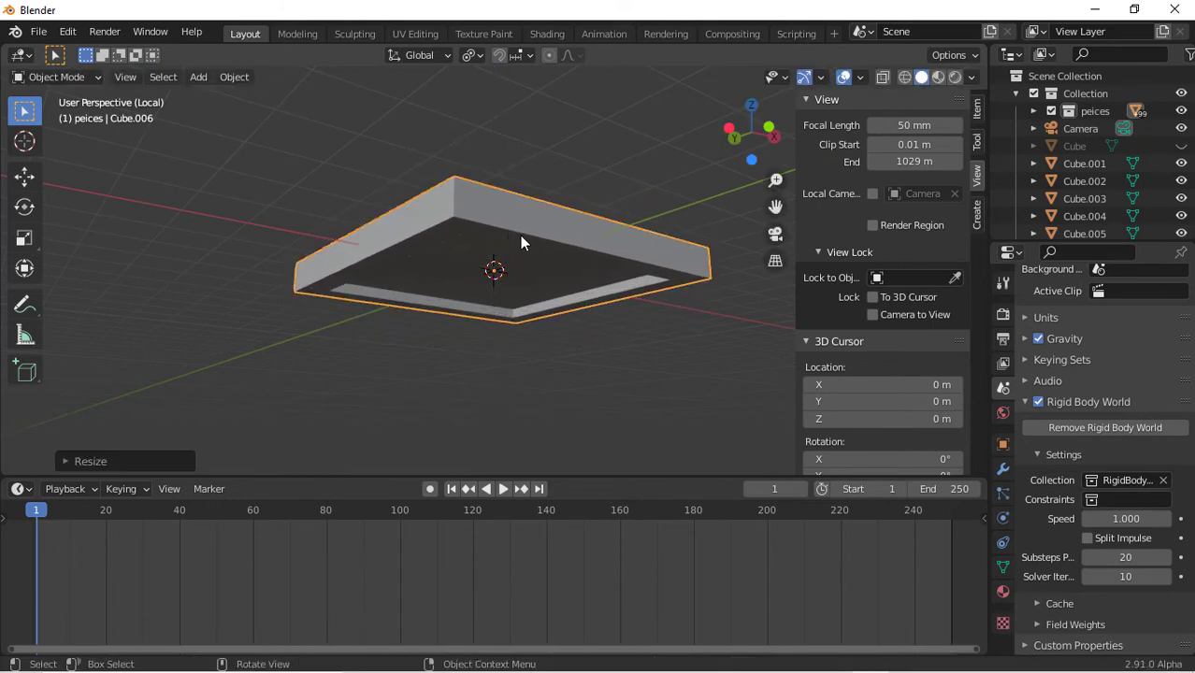
Select the recessed inner face in edit mode and create a new material for the box
key(Tab)
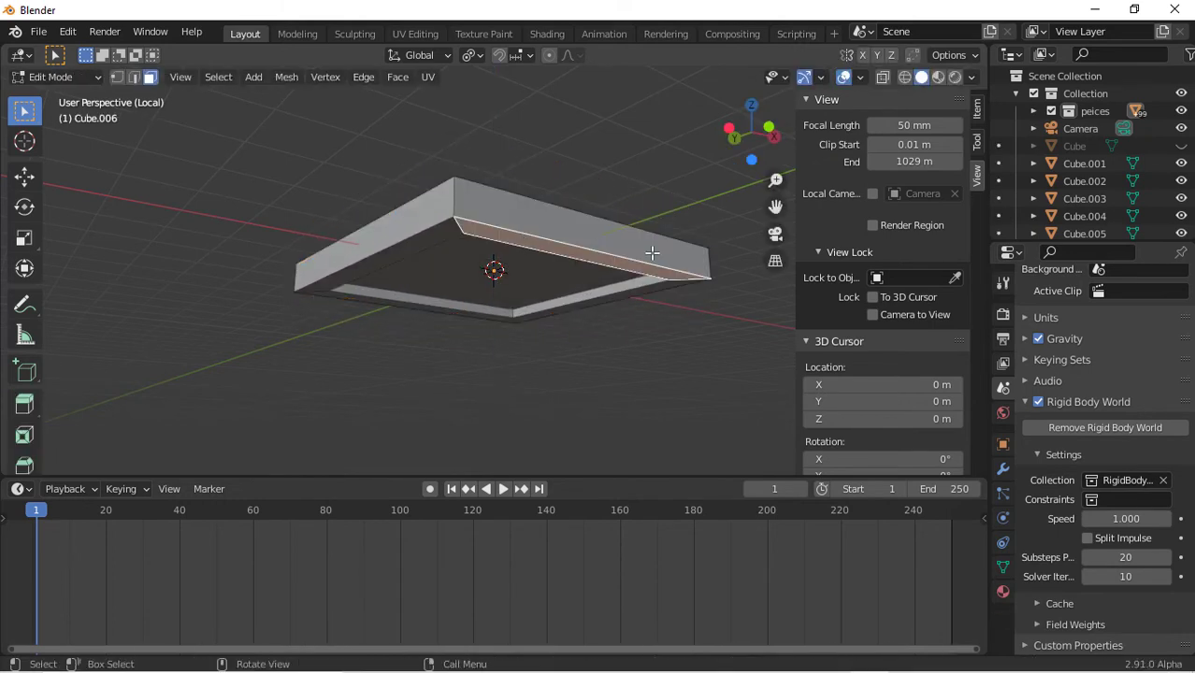
click(403, 288)
click(1003, 590)
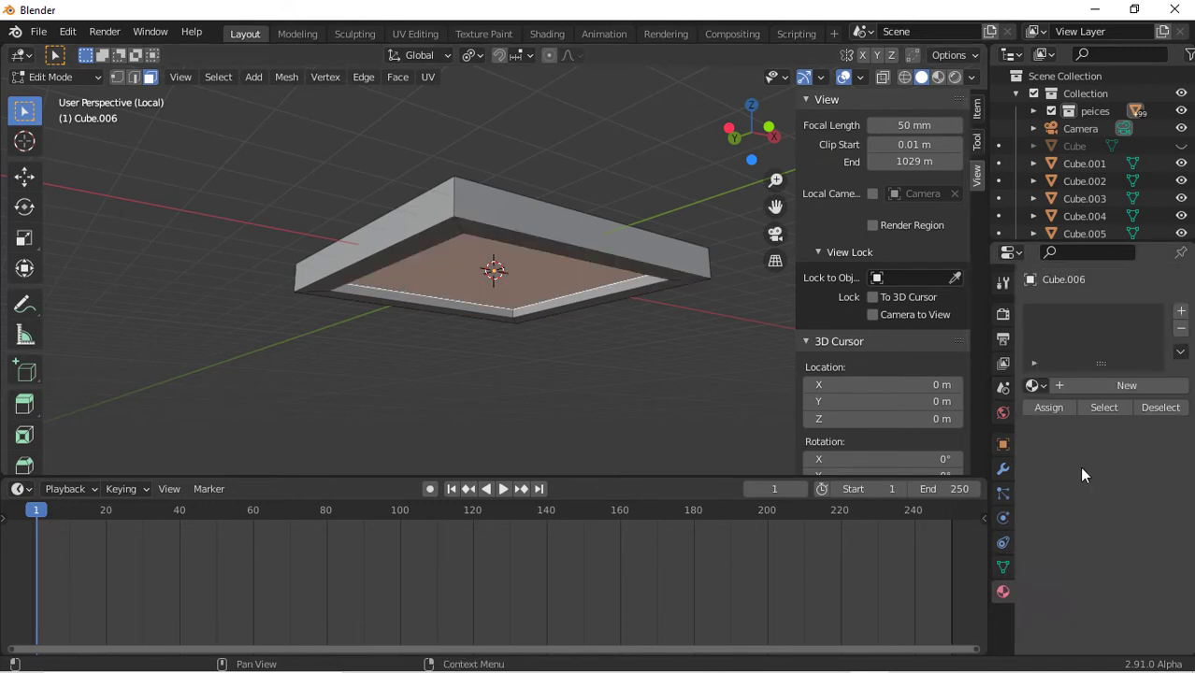
click(1172, 387)
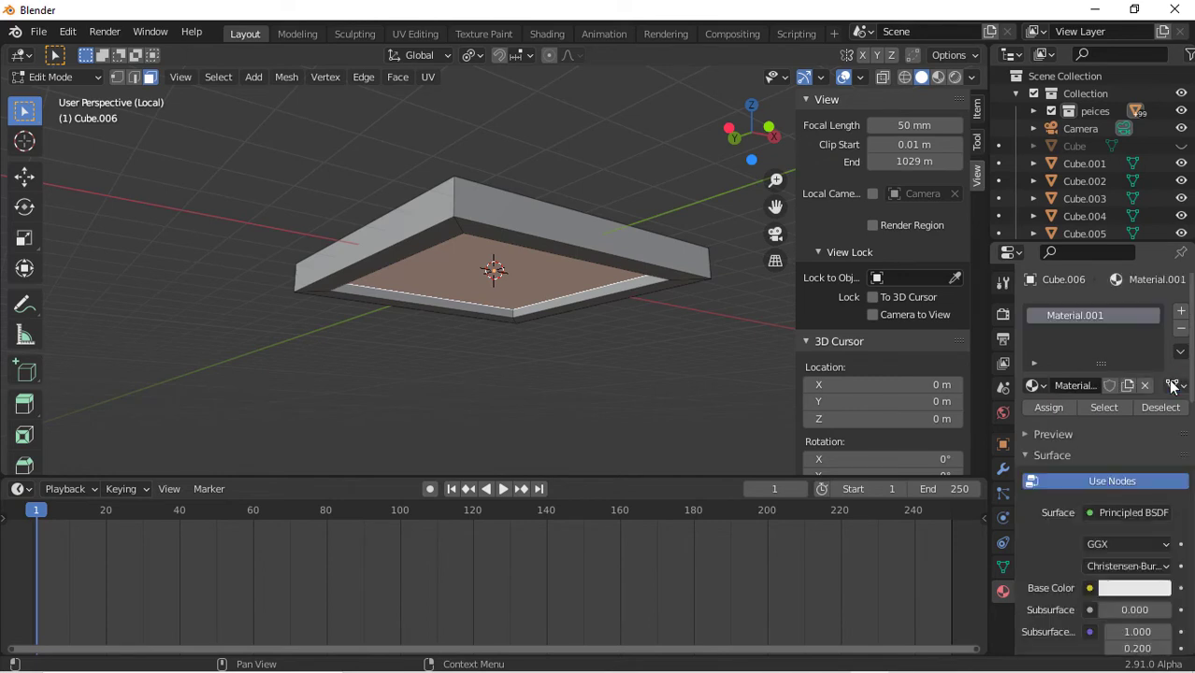
Add a second material slot with a new Emission material at strength 724.7
click(1184, 316)
click(1108, 423)
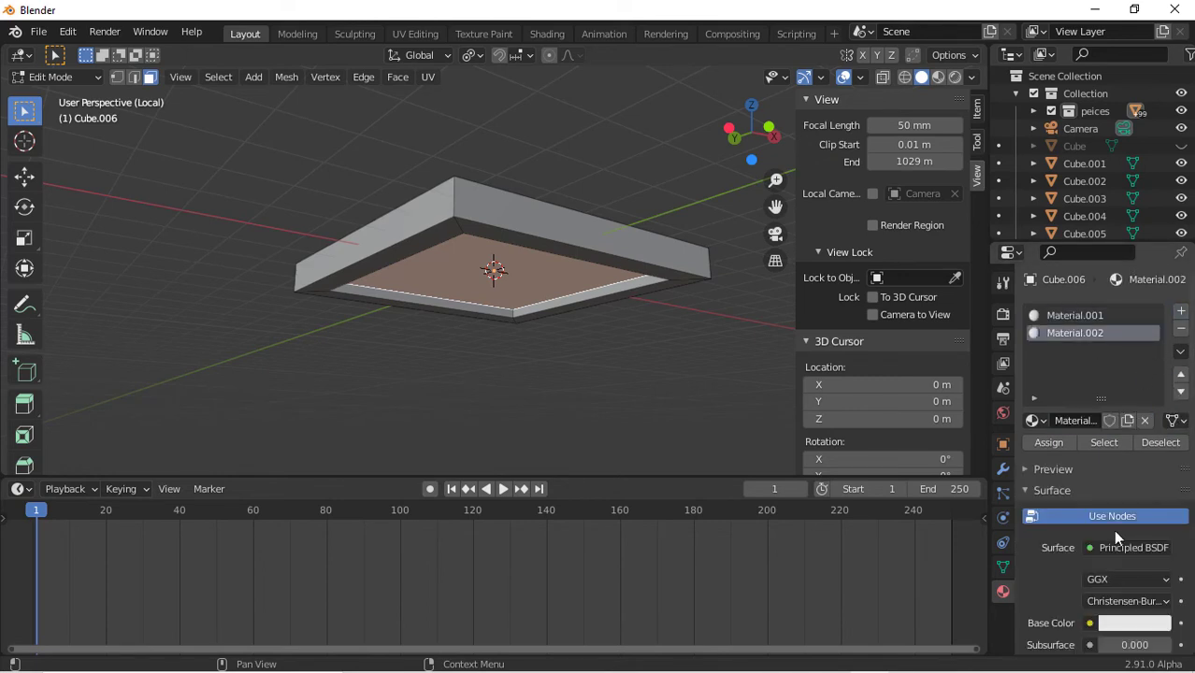
click(1116, 544)
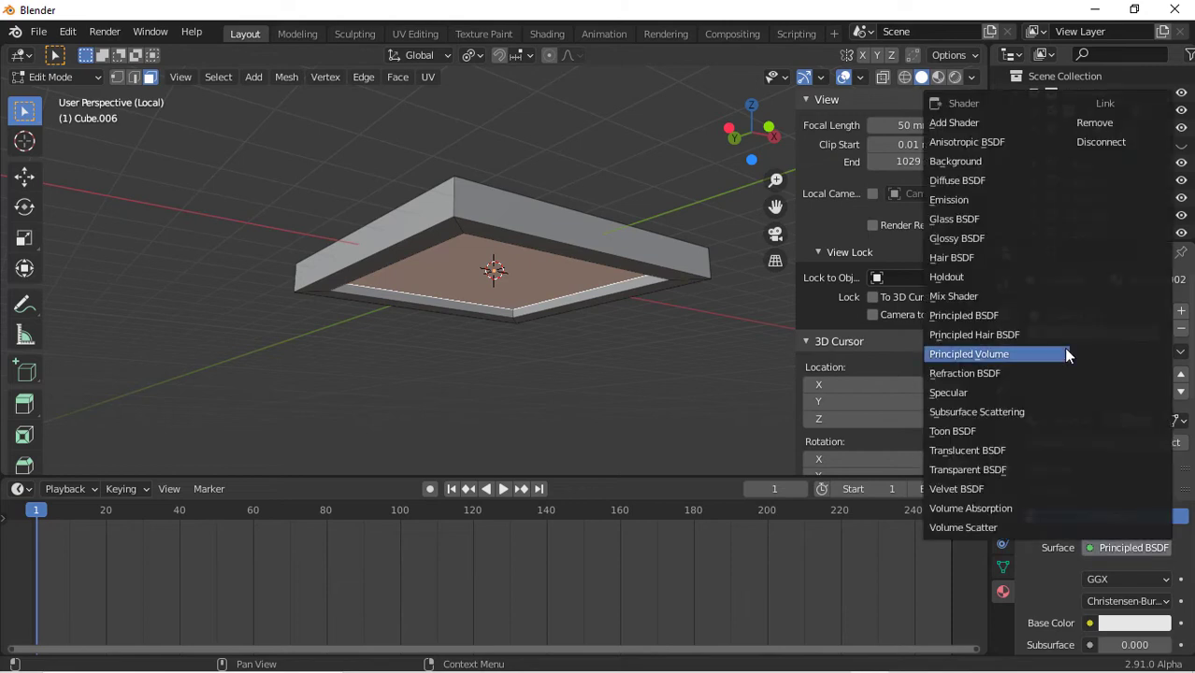
click(969, 204)
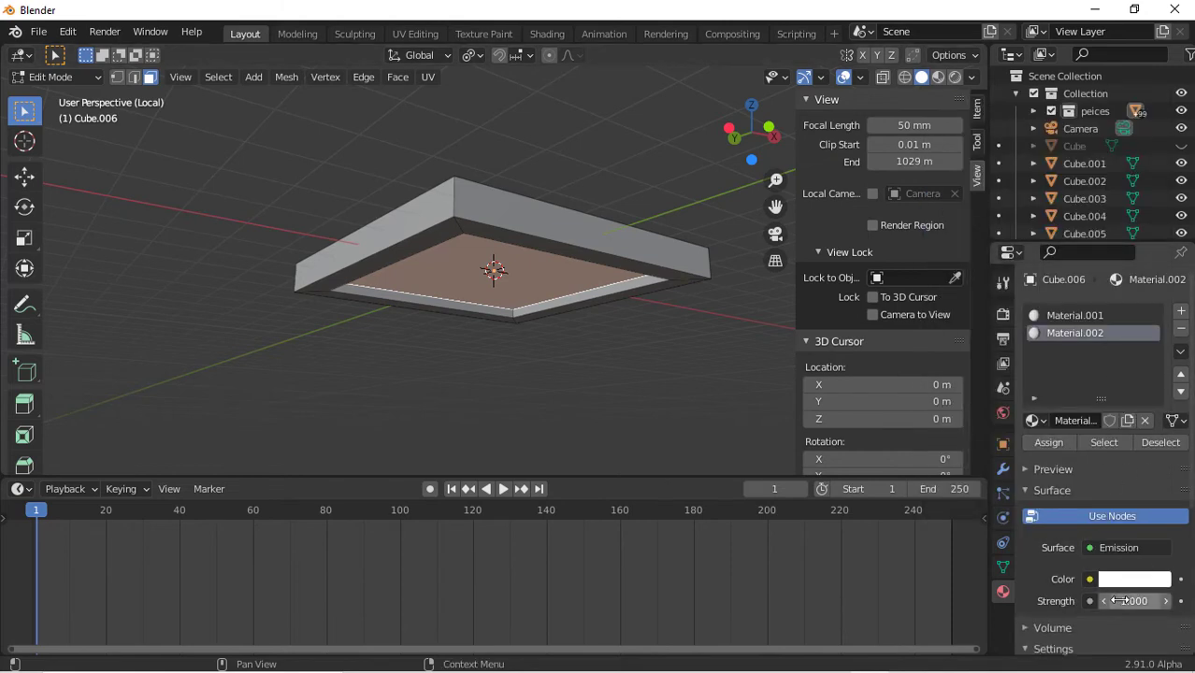
drag(1122, 601, 1160, 601)
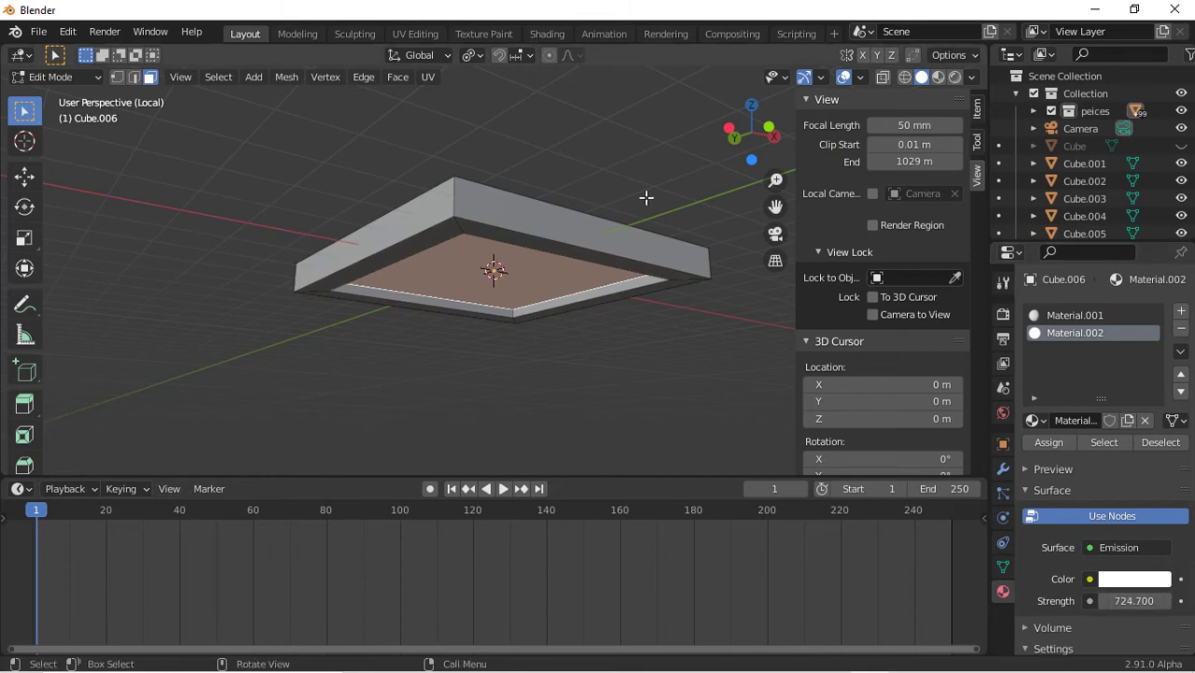
Leave local view and move the emissive box up along Z in left orthographic view
key(Tab)
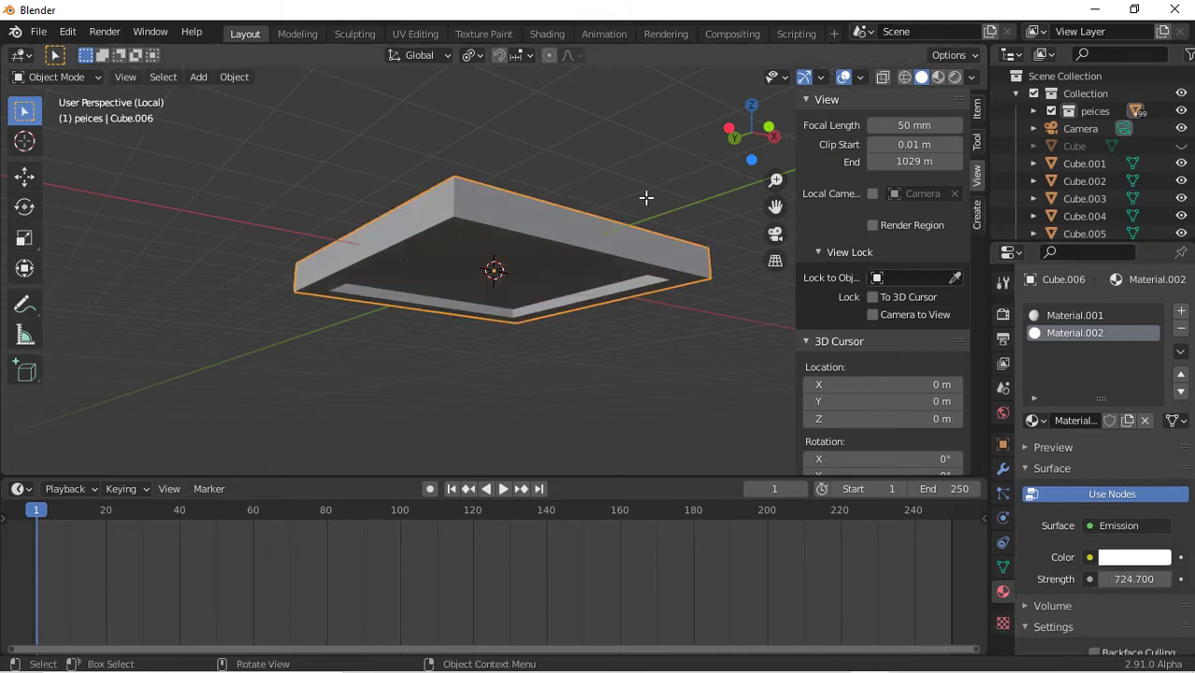
key(KP_Divide)
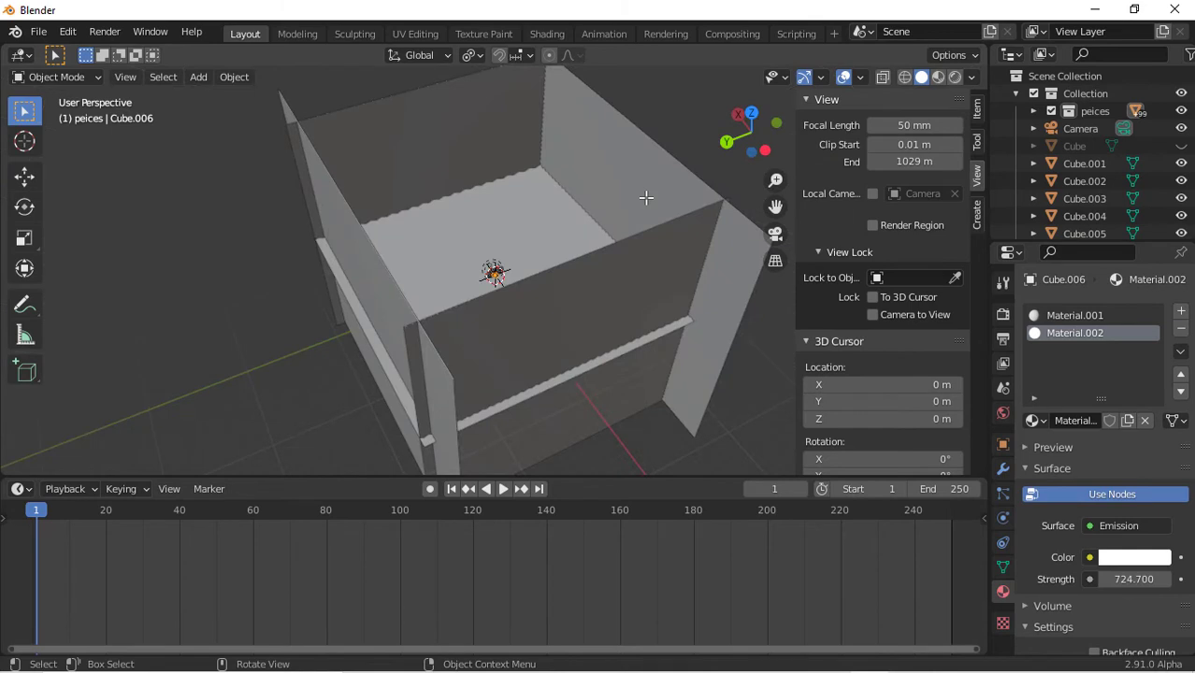
click(753, 112)
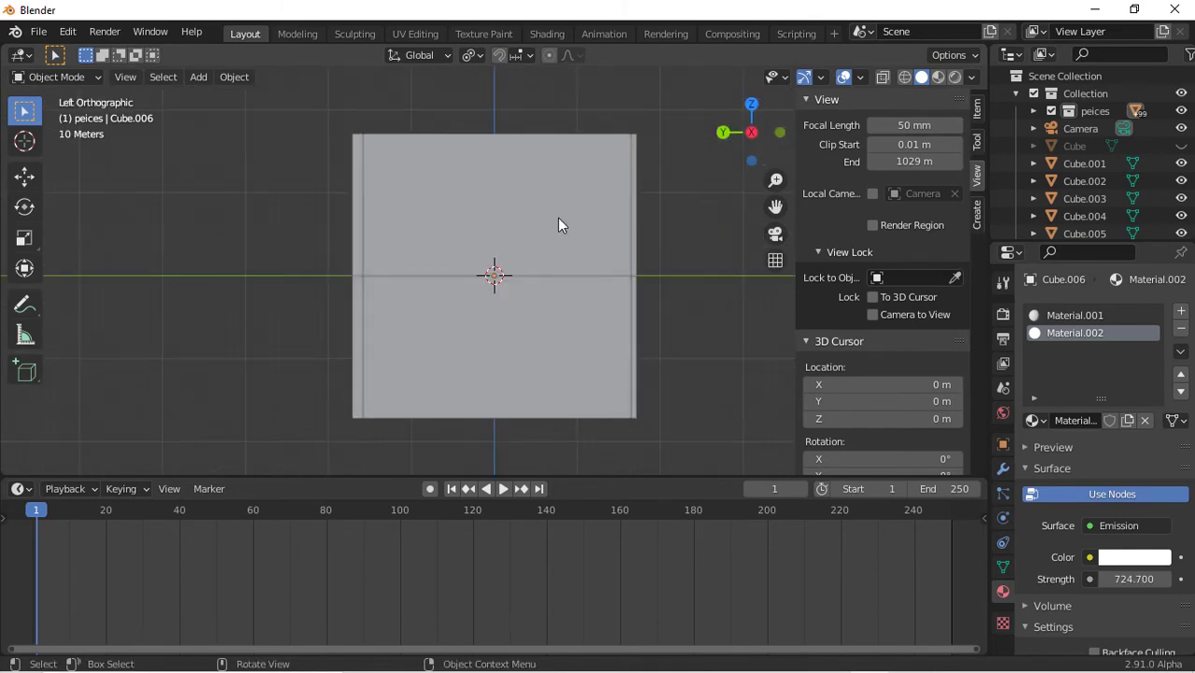
key(g)
key(z)
click(552, 91)
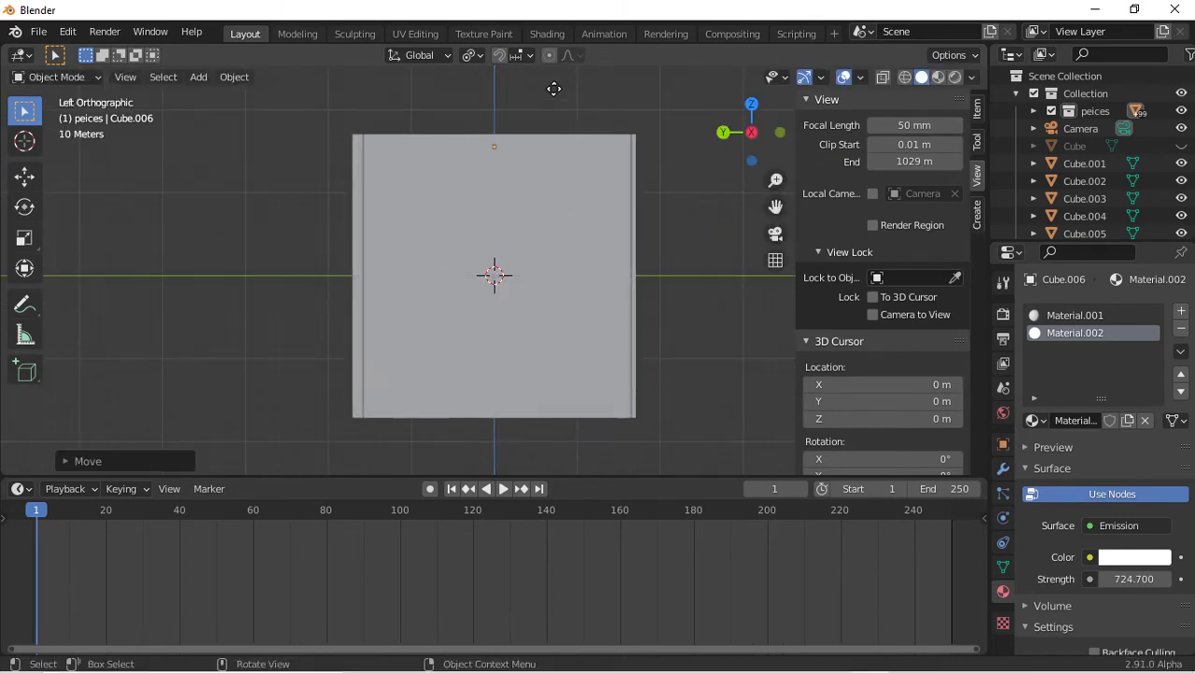
Scale the emissive box uniformly from top view to fit over the enclosure
click(752, 103)
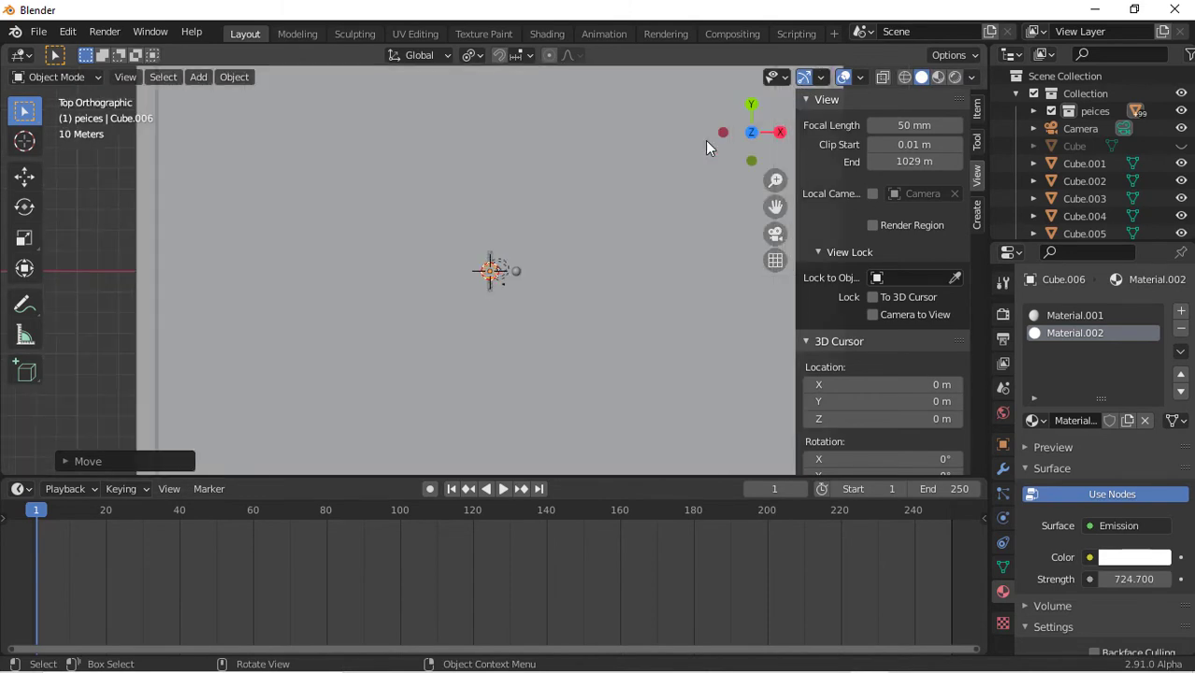
scroll(565, 267, down, 1)
key(s)
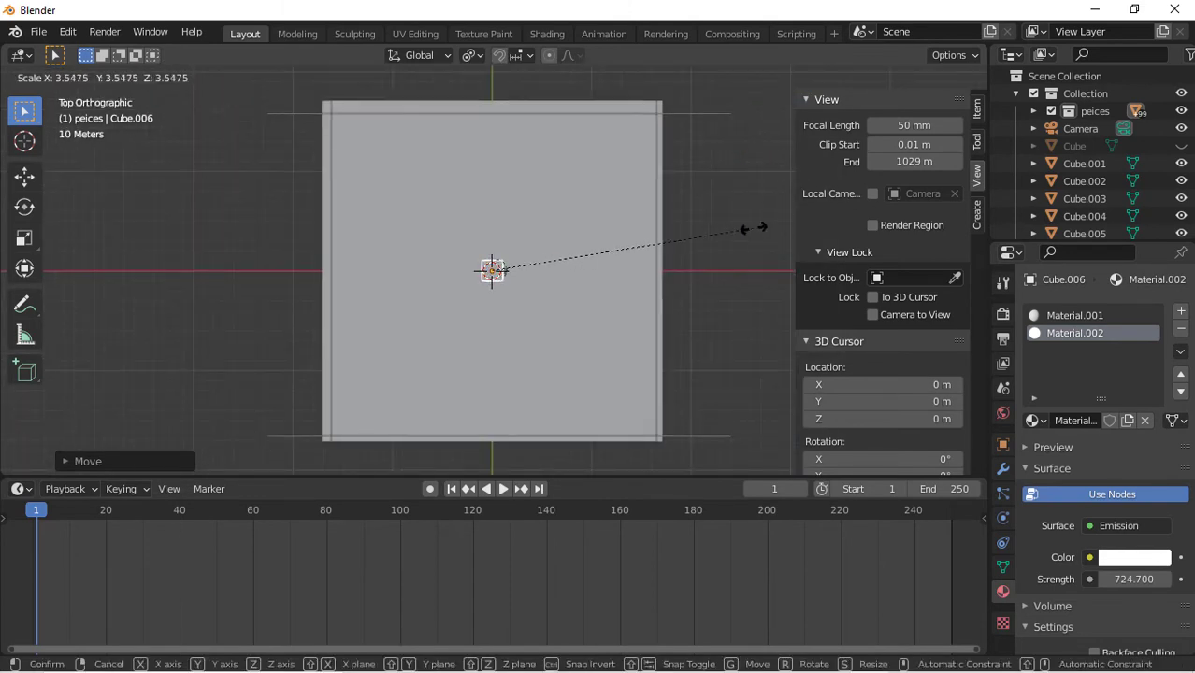
click(662, 224)
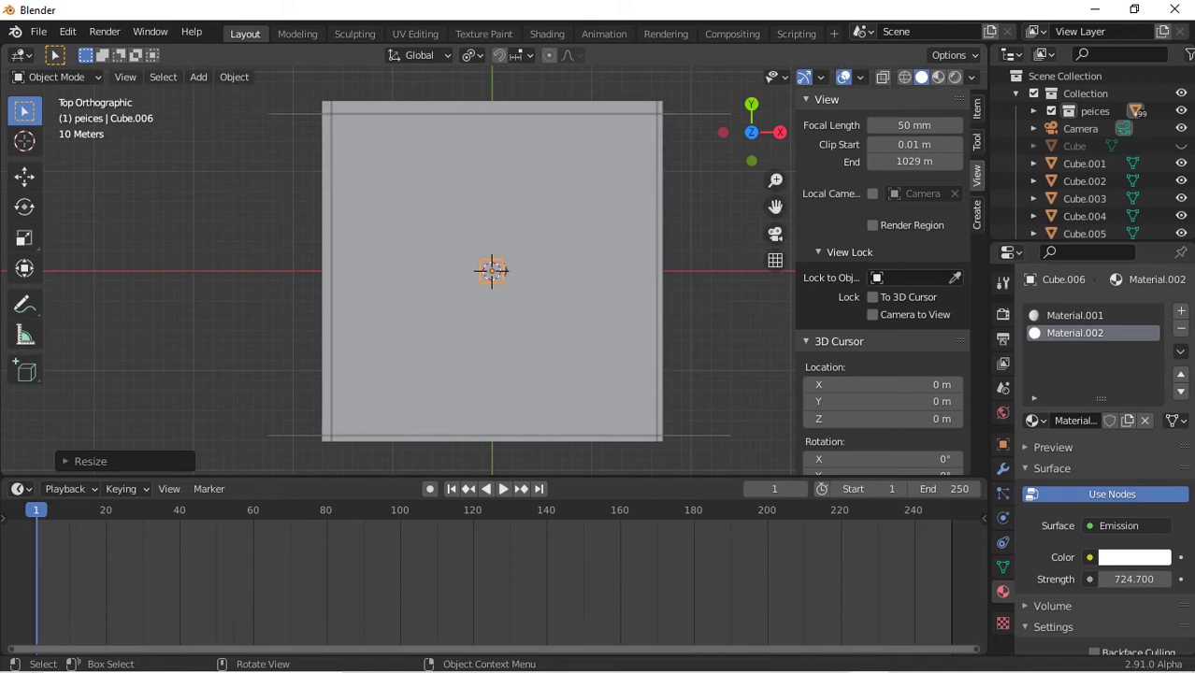
key(s)
click(678, 265)
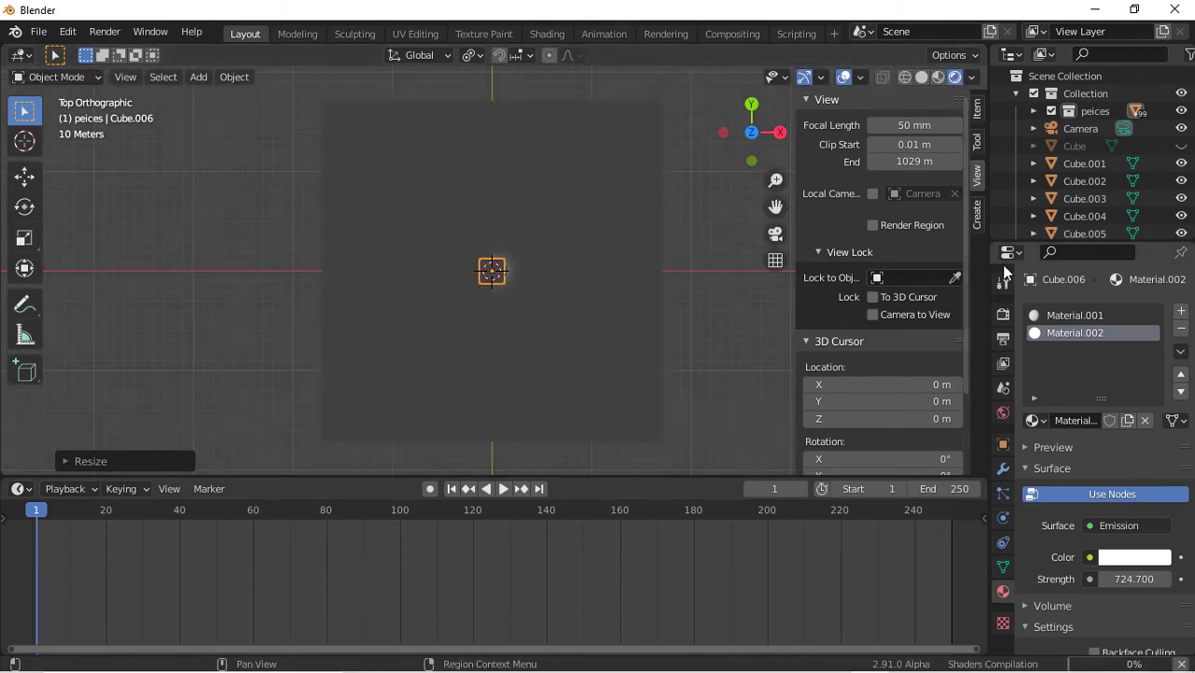
drag(754, 113, 452, 267)
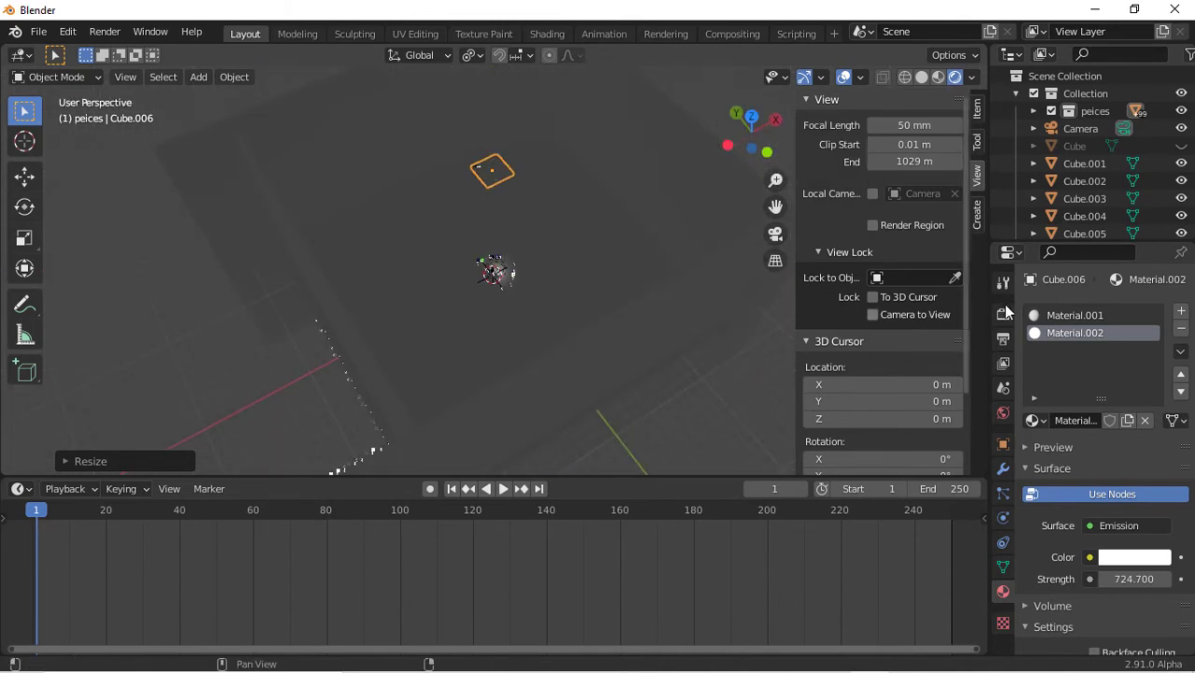
scroll(1084, 187, down, 1)
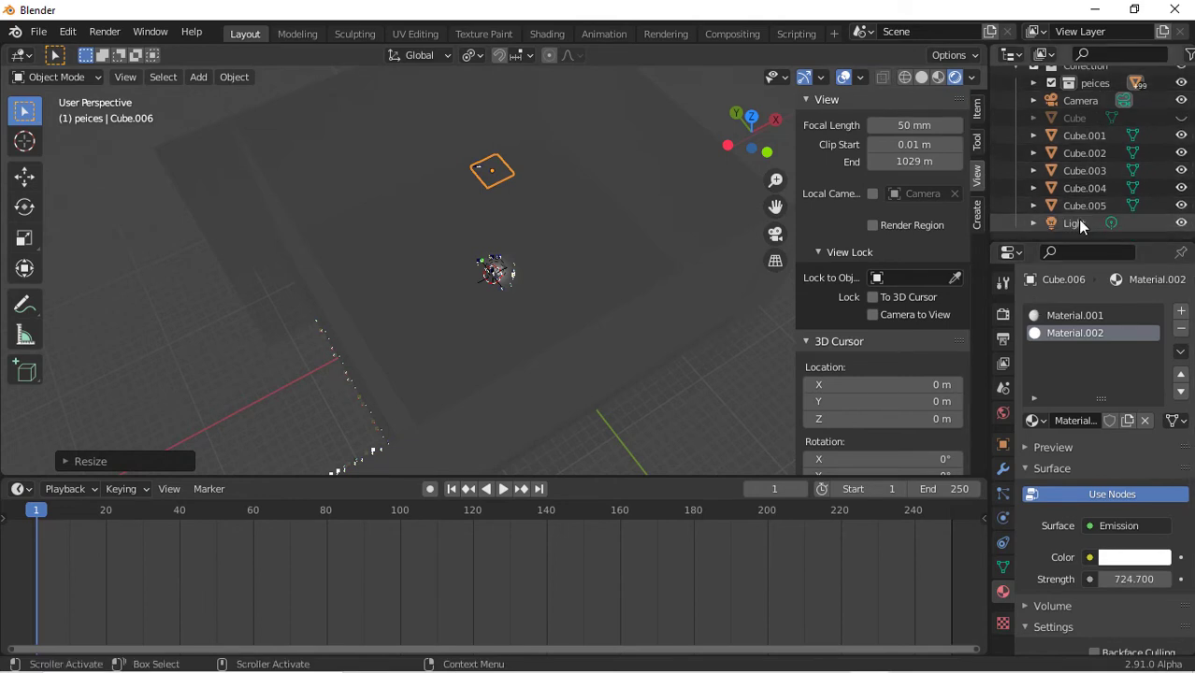
Delete the scene light and switch the render engine to Cycles
click(1076, 221)
key(Delete)
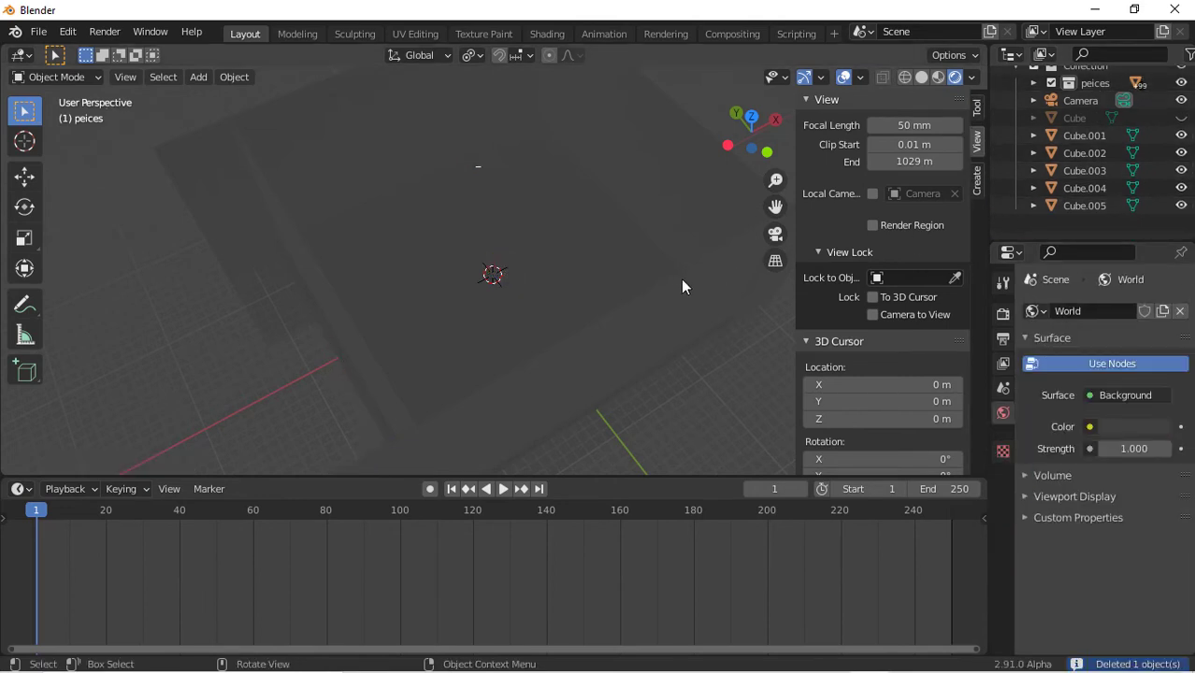
click(1002, 316)
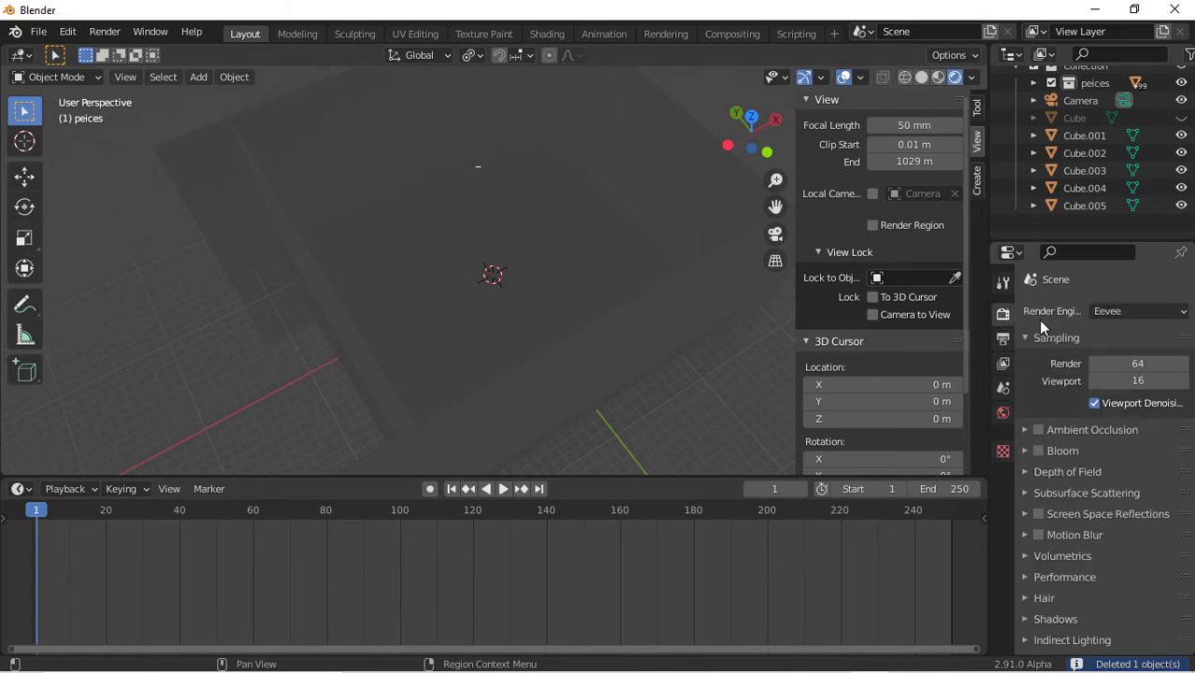
click(1148, 311)
key(Return)
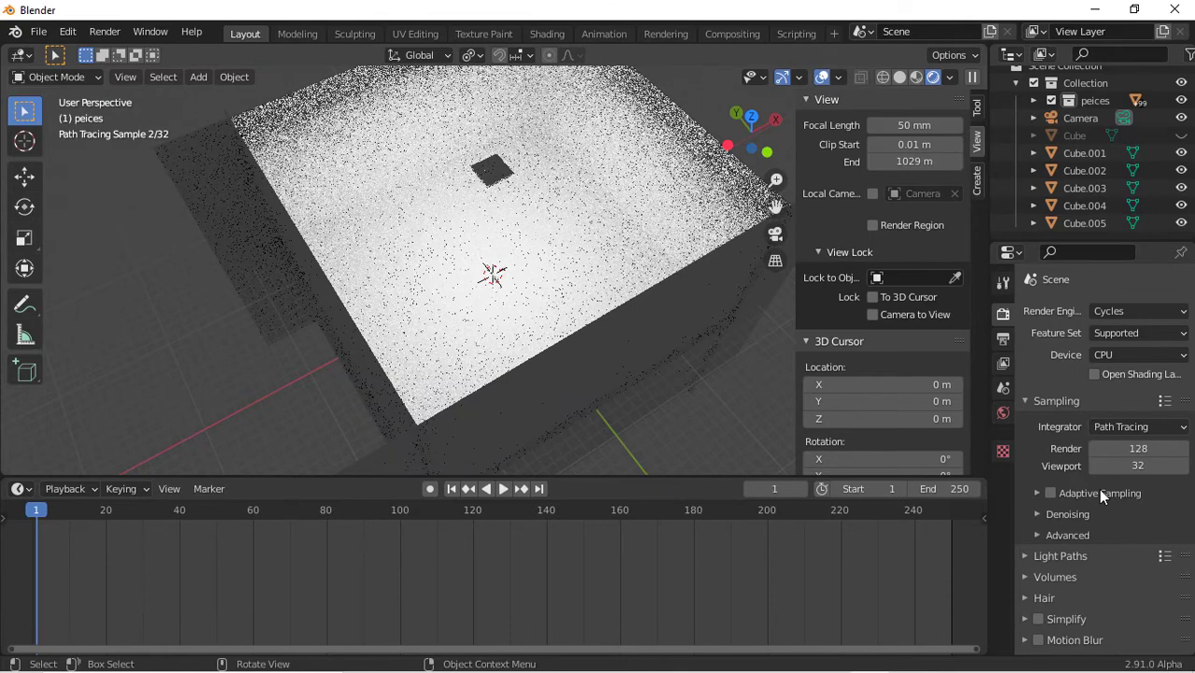
Lower the emissive box's emission strength to 373.1
click(492, 171)
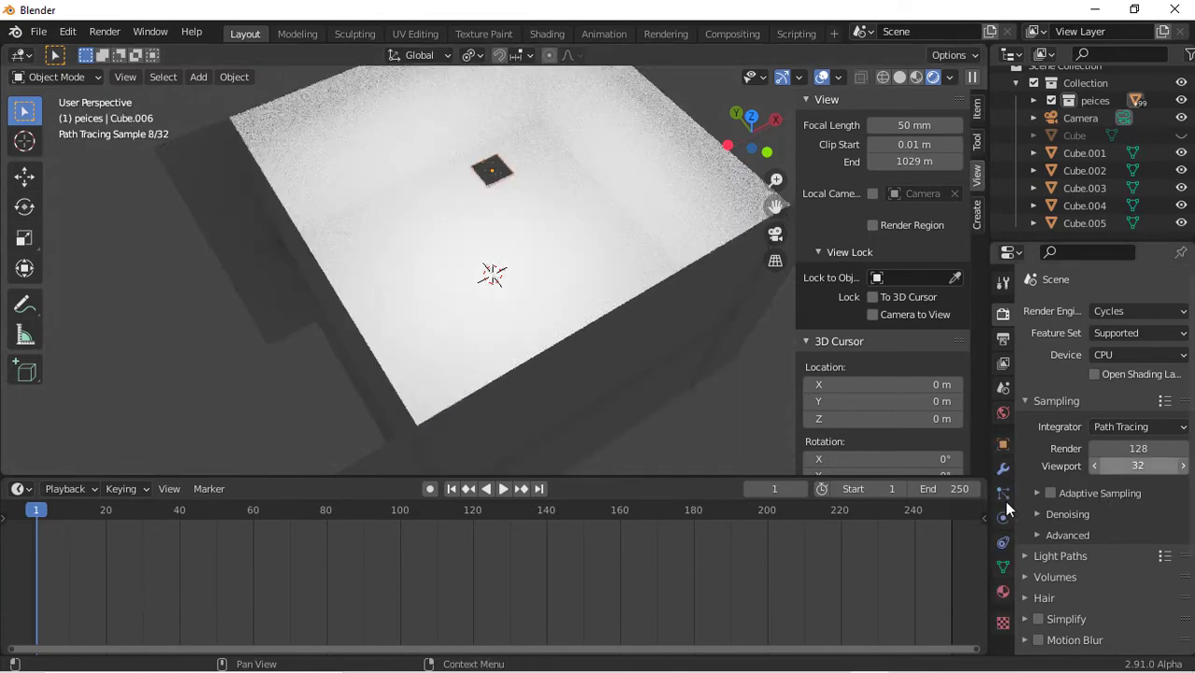
click(1003, 592)
drag(1126, 535, 1090, 534)
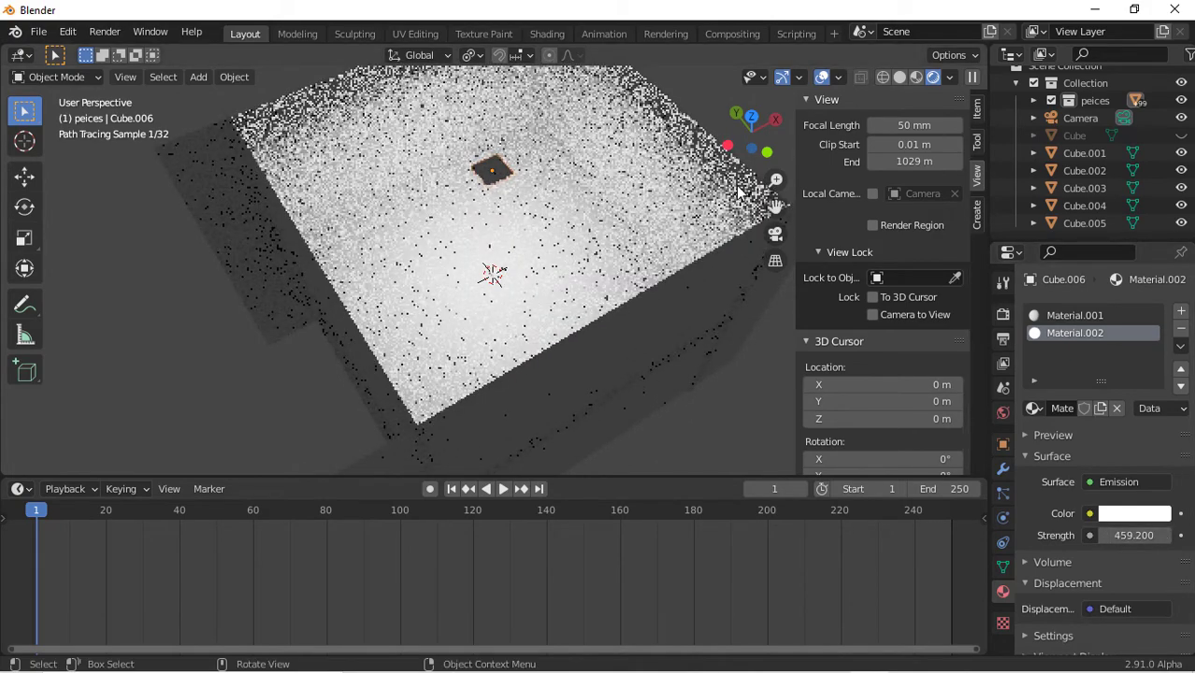
click(750, 119)
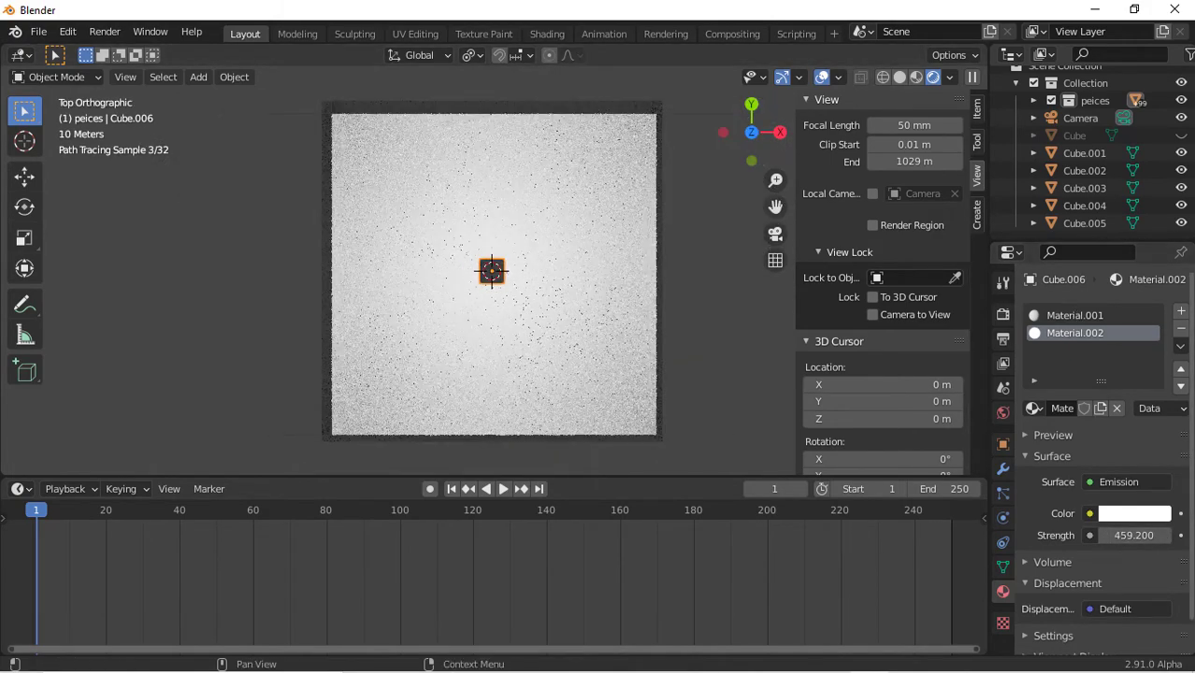
drag(1132, 535, 1108, 535)
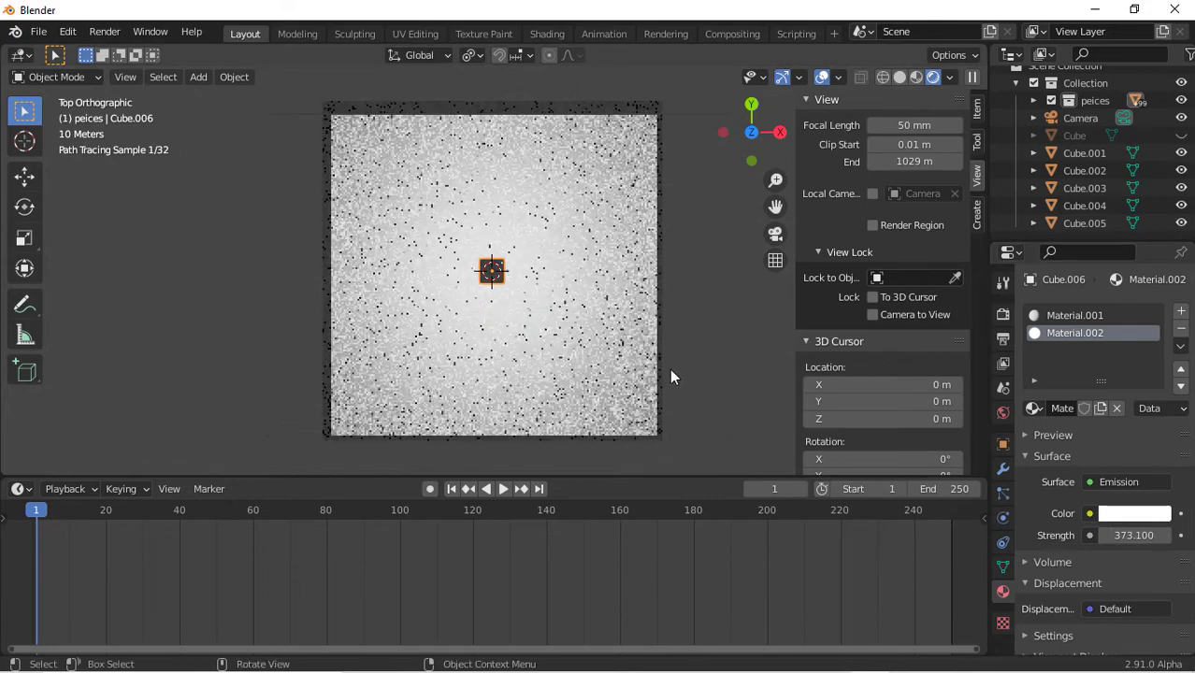
Move the emissive box along Y and then X into the enclosure's front-right corner
key(g)
key(y)
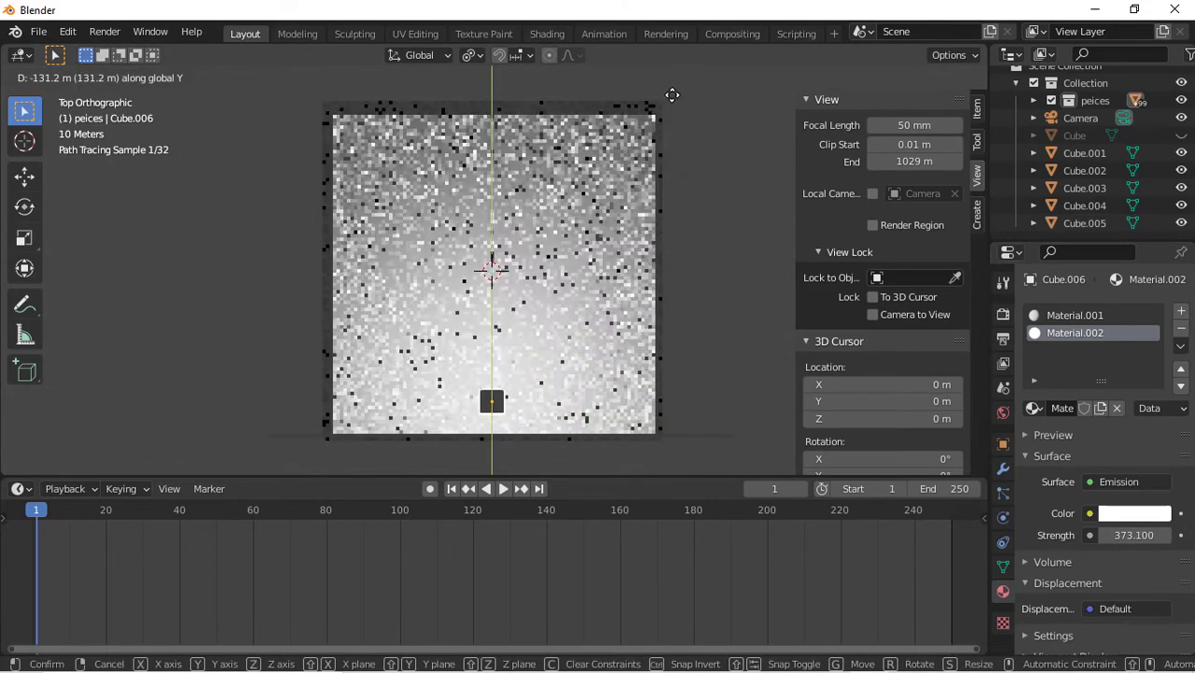
click(671, 105)
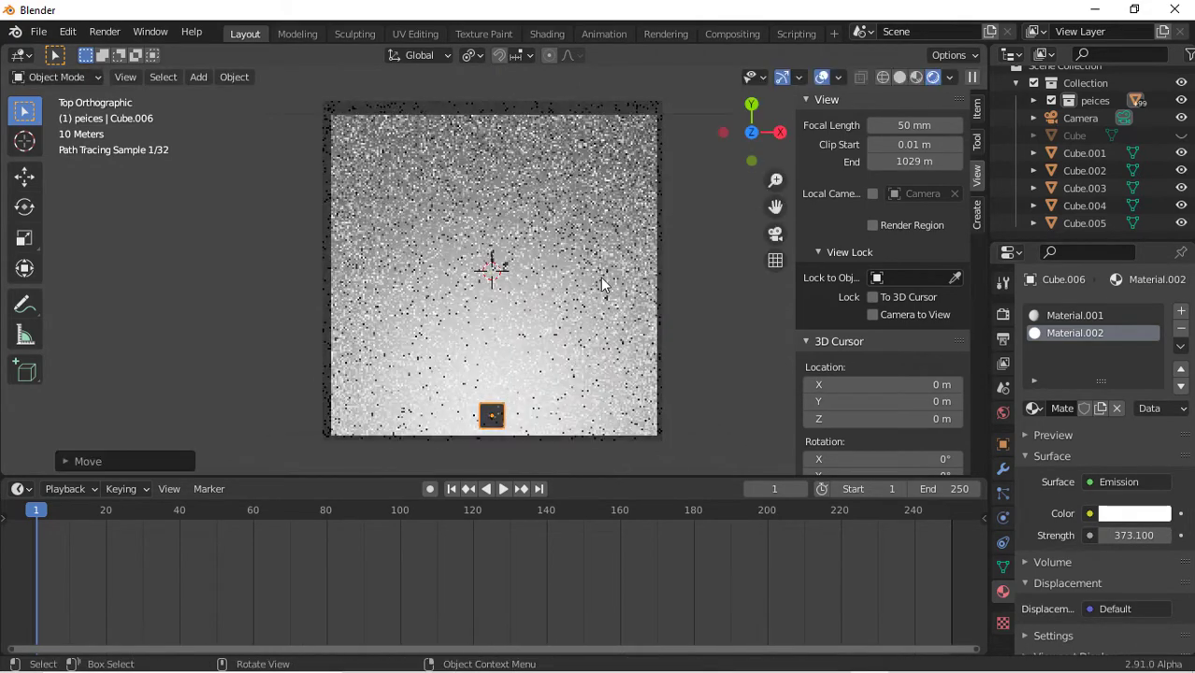
key(g)
key(y)
key(x)
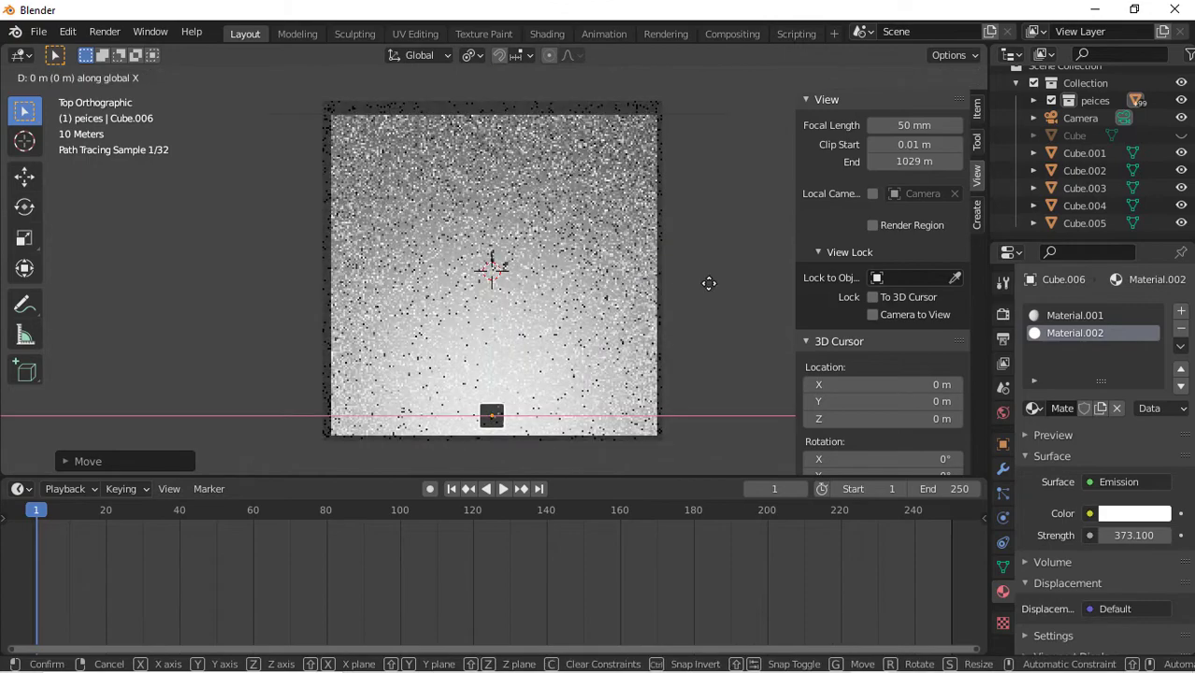
click(751, 296)
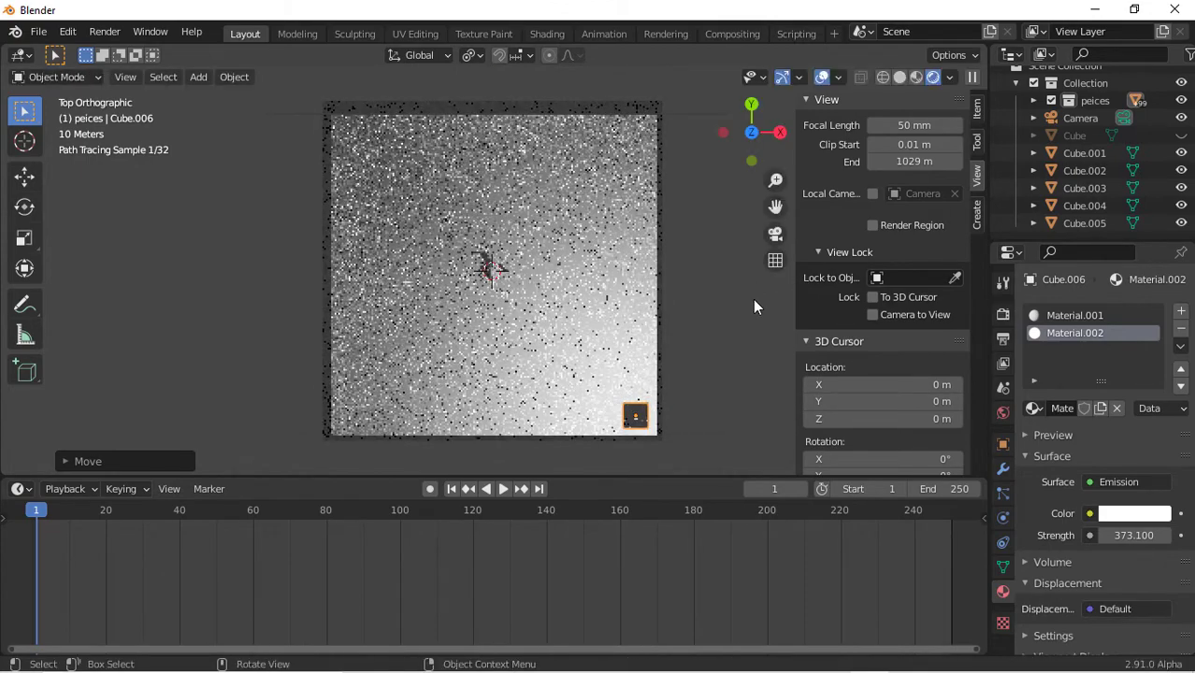
Add an Array modifier to the emissive box with a relative X offset of -1.2
click(1002, 469)
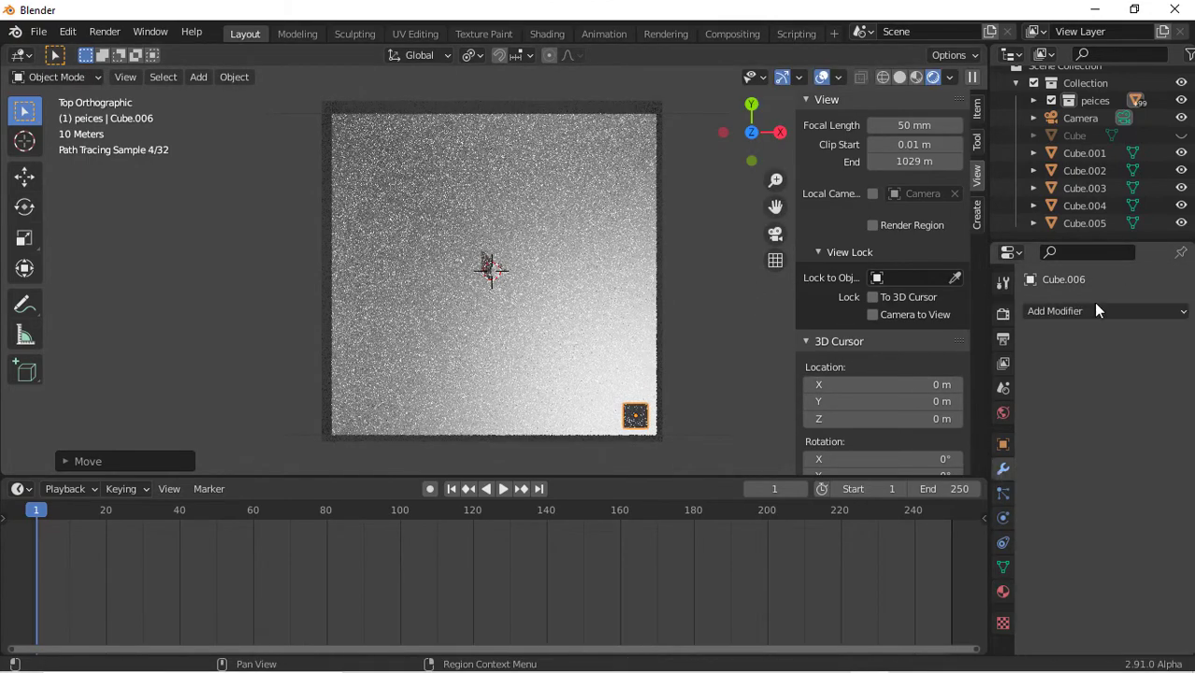
click(1108, 312)
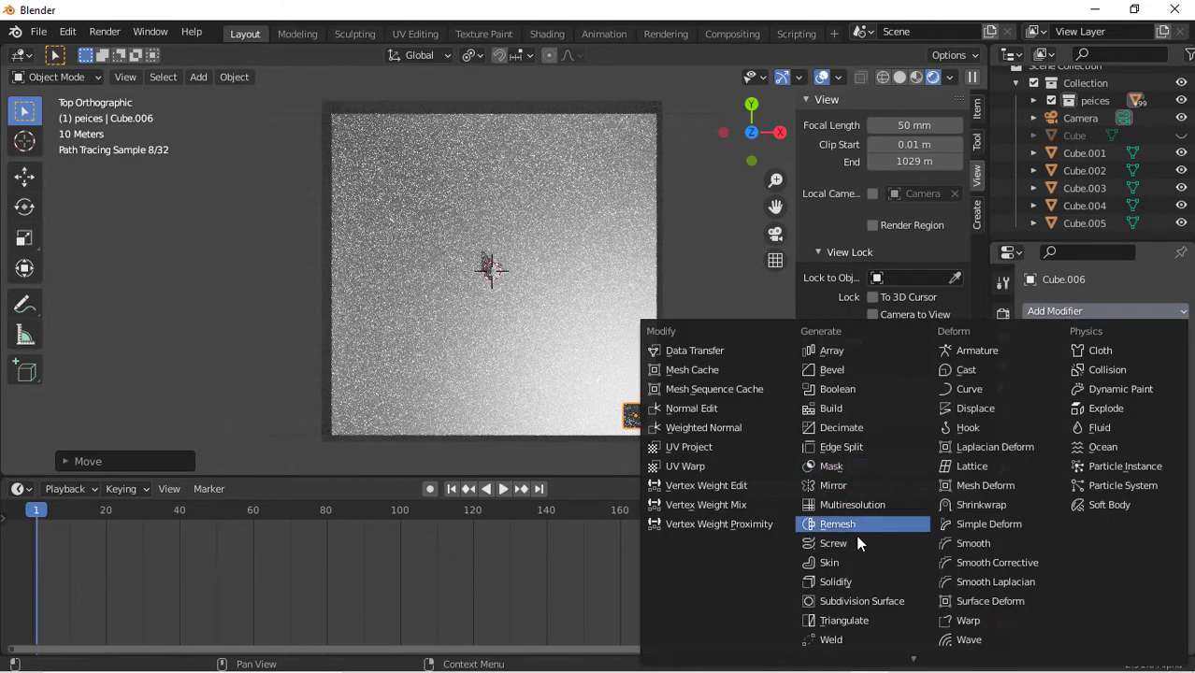
click(822, 347)
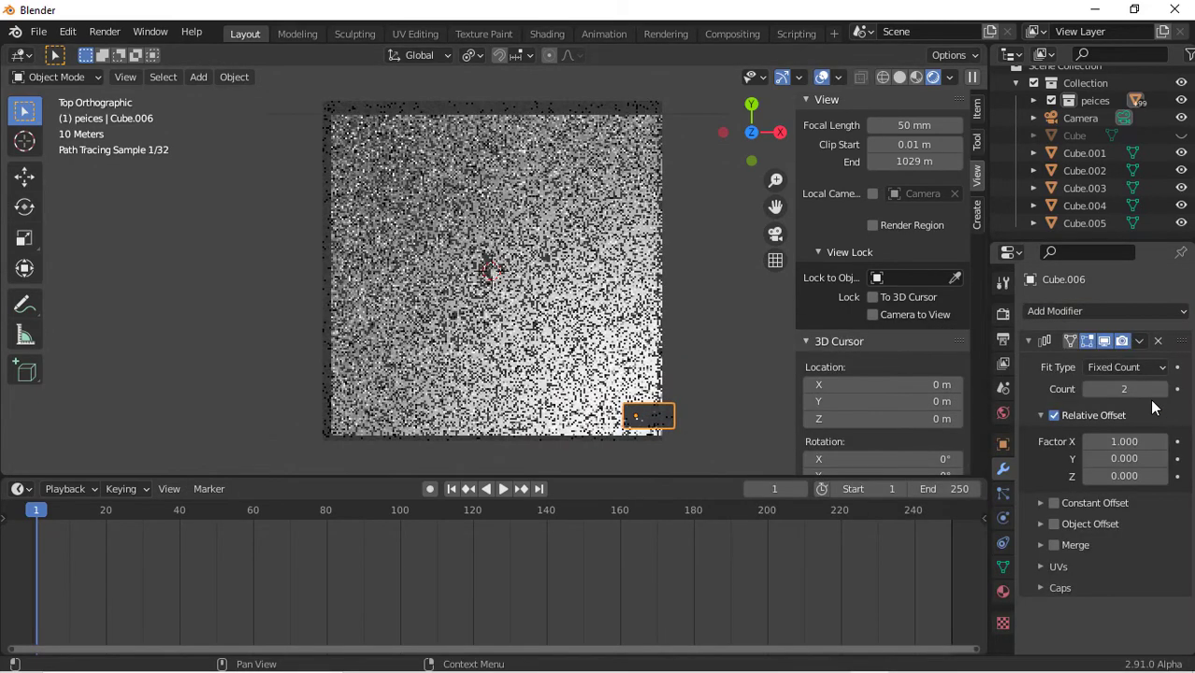
drag(1125, 440, 1148, 440)
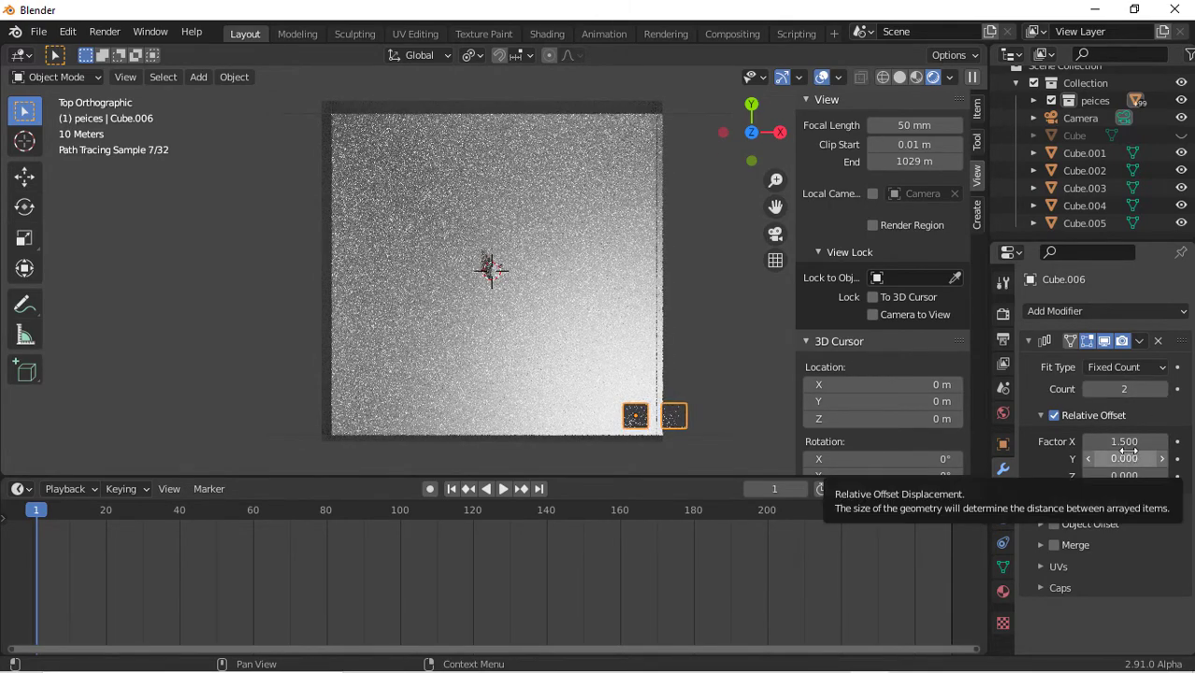
drag(1128, 449, 992, 448)
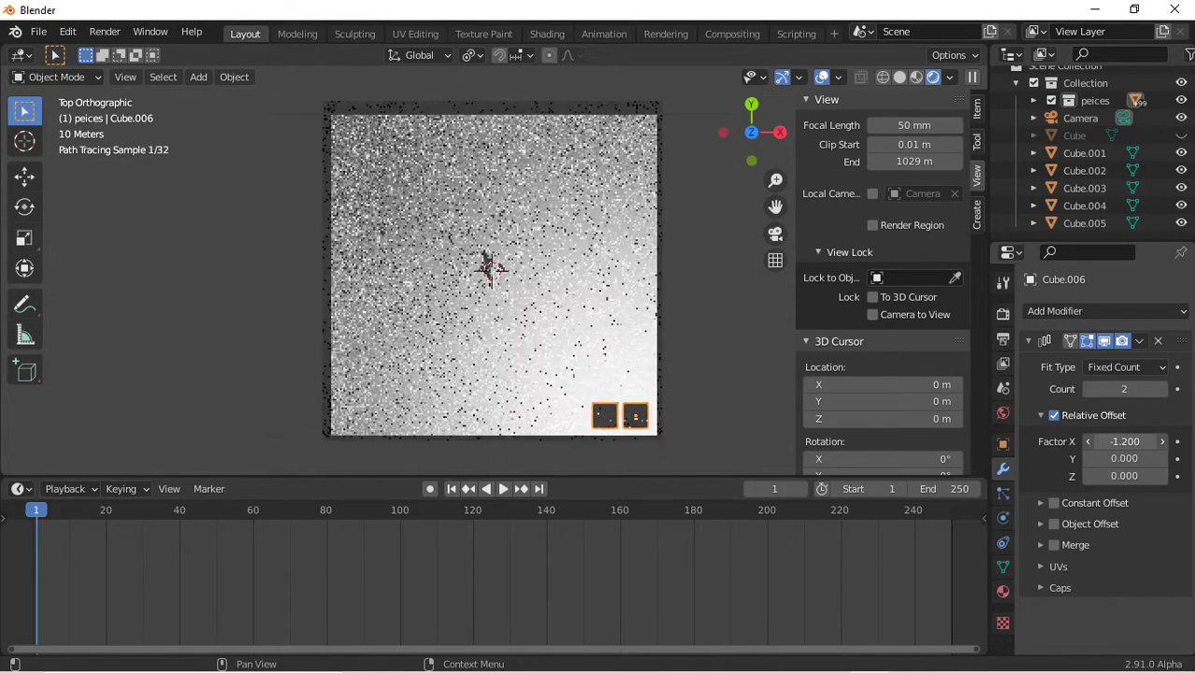
Set the array's count to 6 and its relative X offset to -2.1
click(1161, 391)
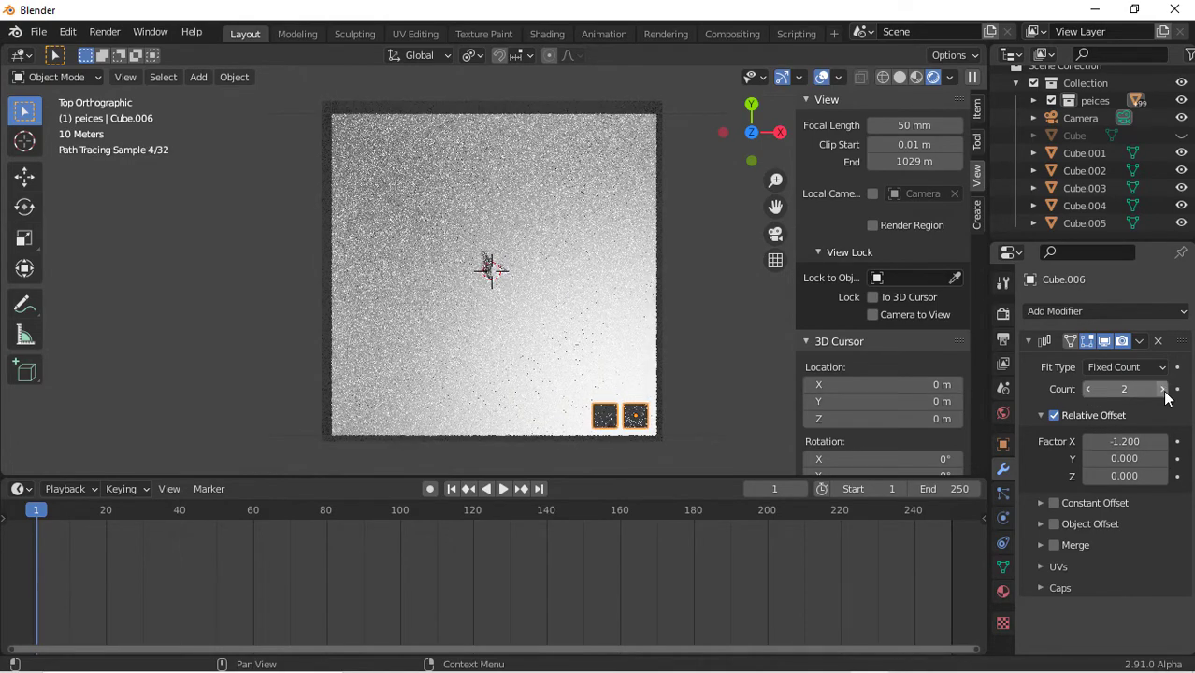
click(1162, 391)
click(1162, 391)
click(1162, 391)
click(1162, 391)
click(1164, 391)
click(1164, 391)
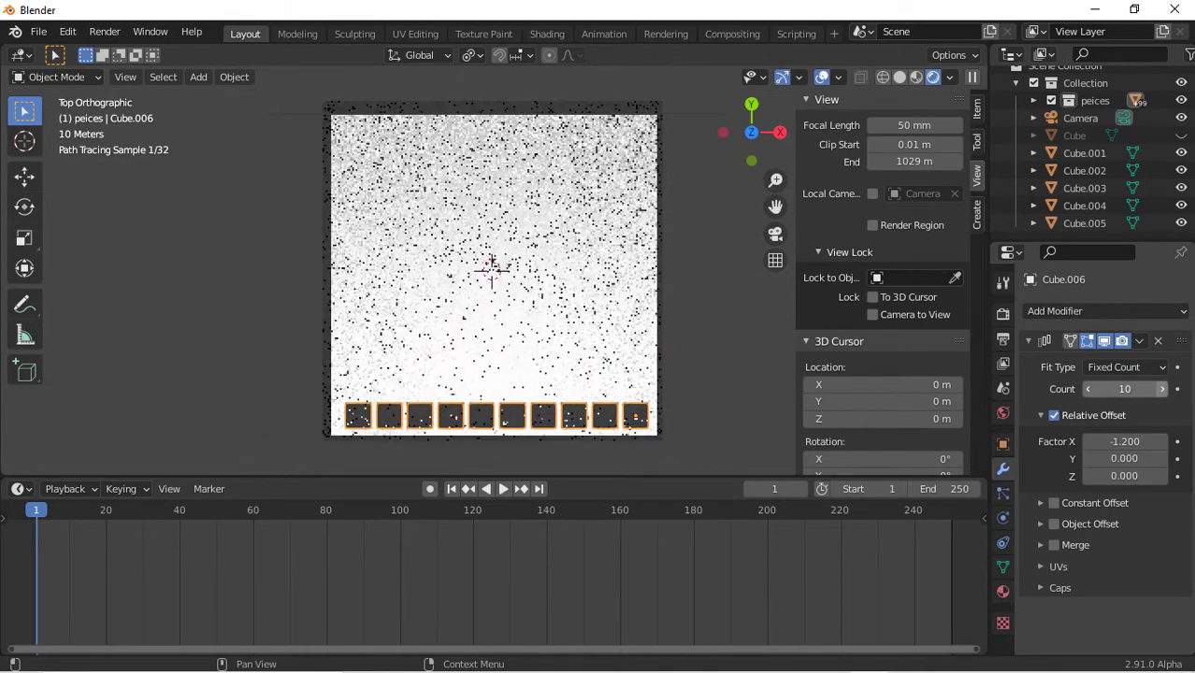
click(1164, 390)
drag(1125, 441, 1092, 441)
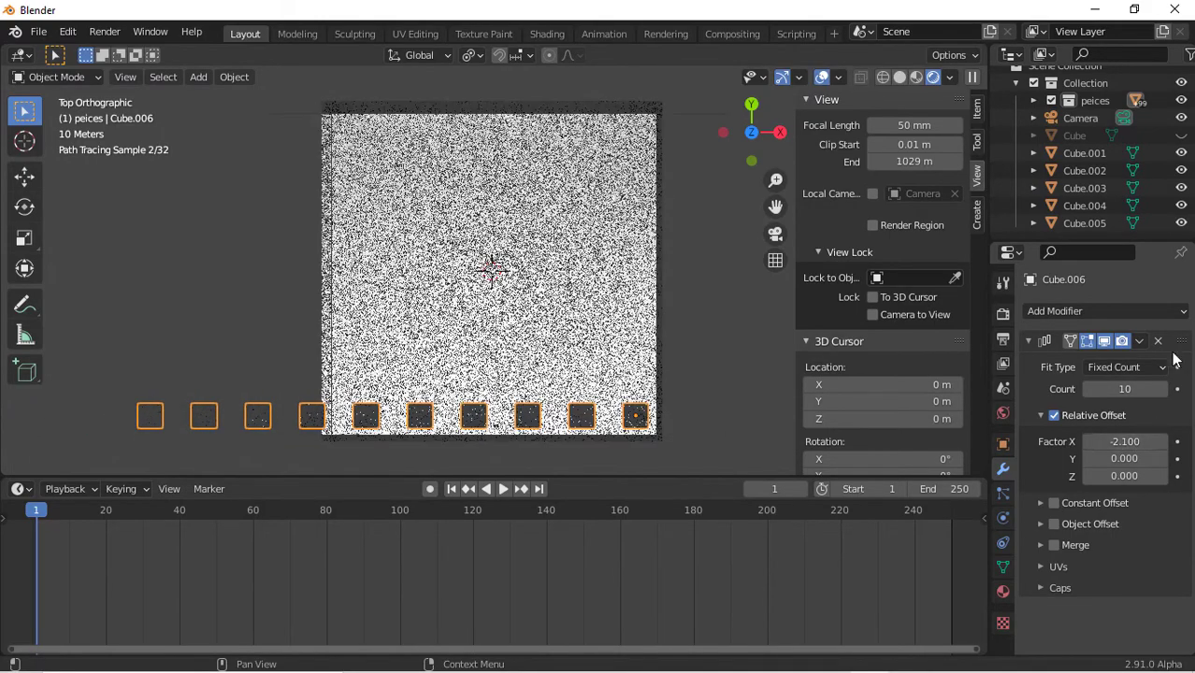
click(1087, 389)
click(1088, 389)
click(1087, 389)
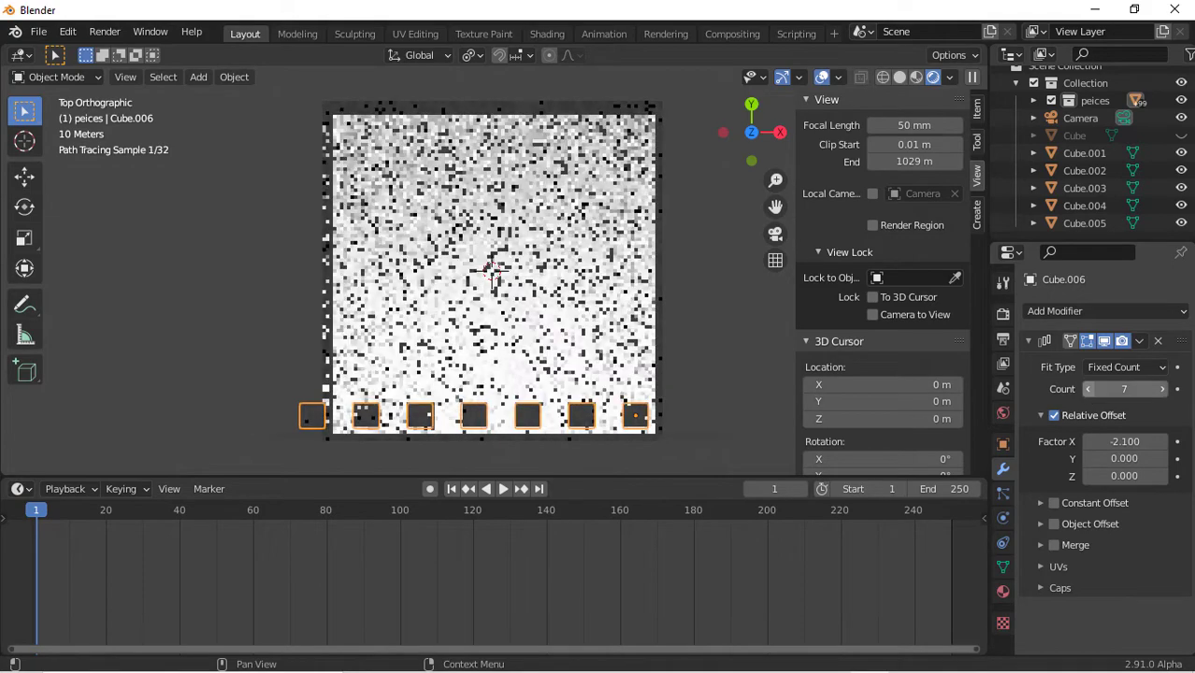
click(1088, 389)
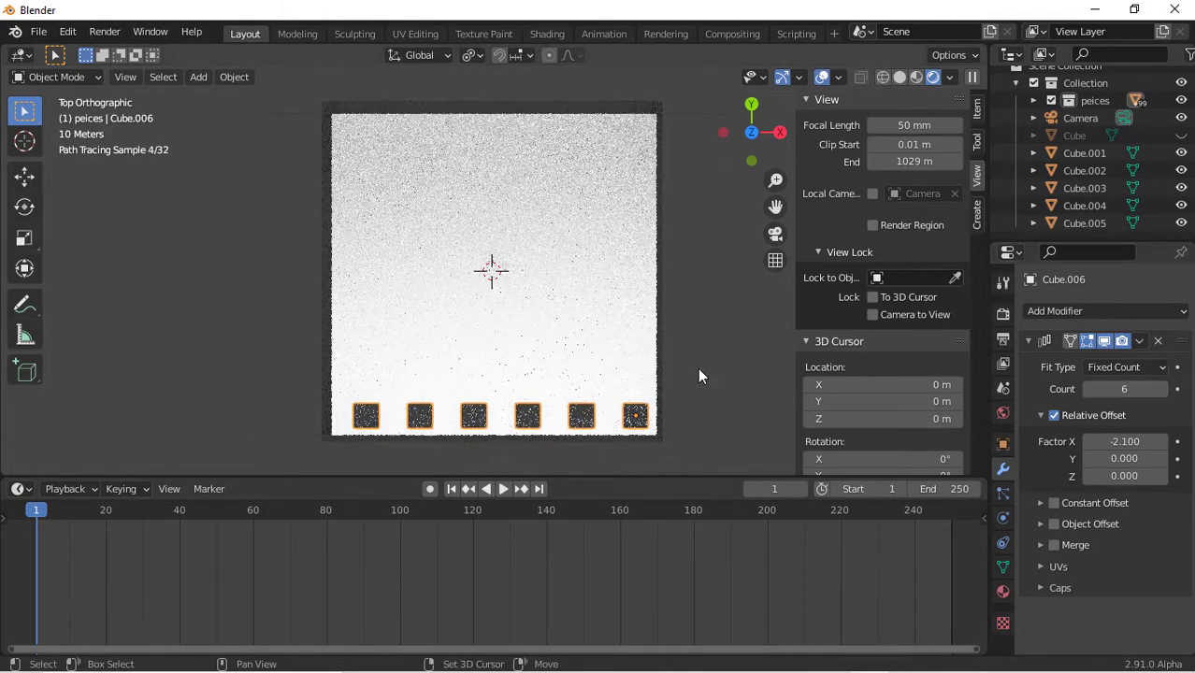
Duplicate the row of emissive boxes along Y seven times to fill the ceiling with eight rows
key(shift+d)
key(x)
key(y)
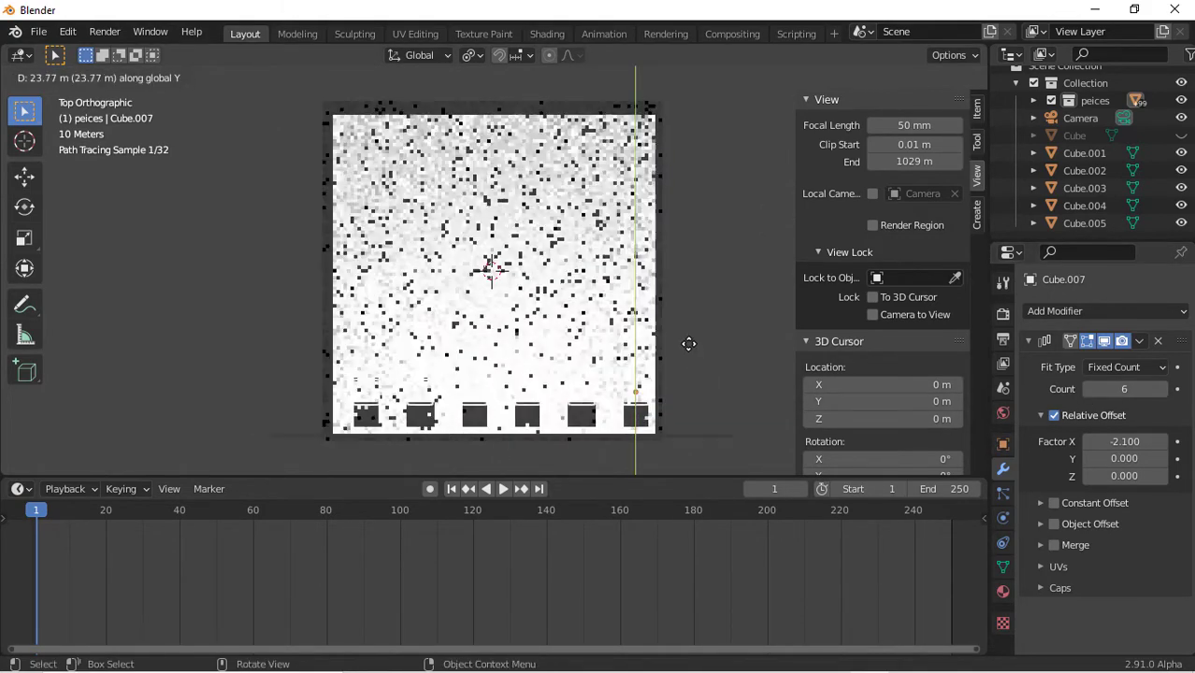
click(686, 330)
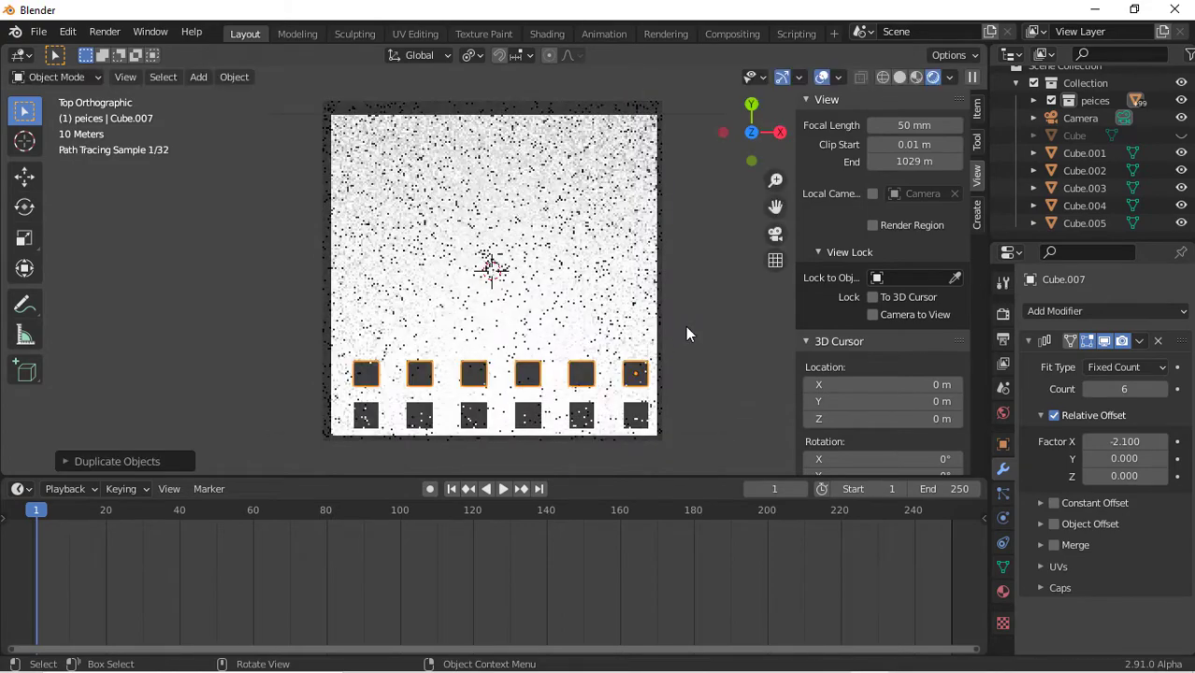
key(shift+d)
key(y)
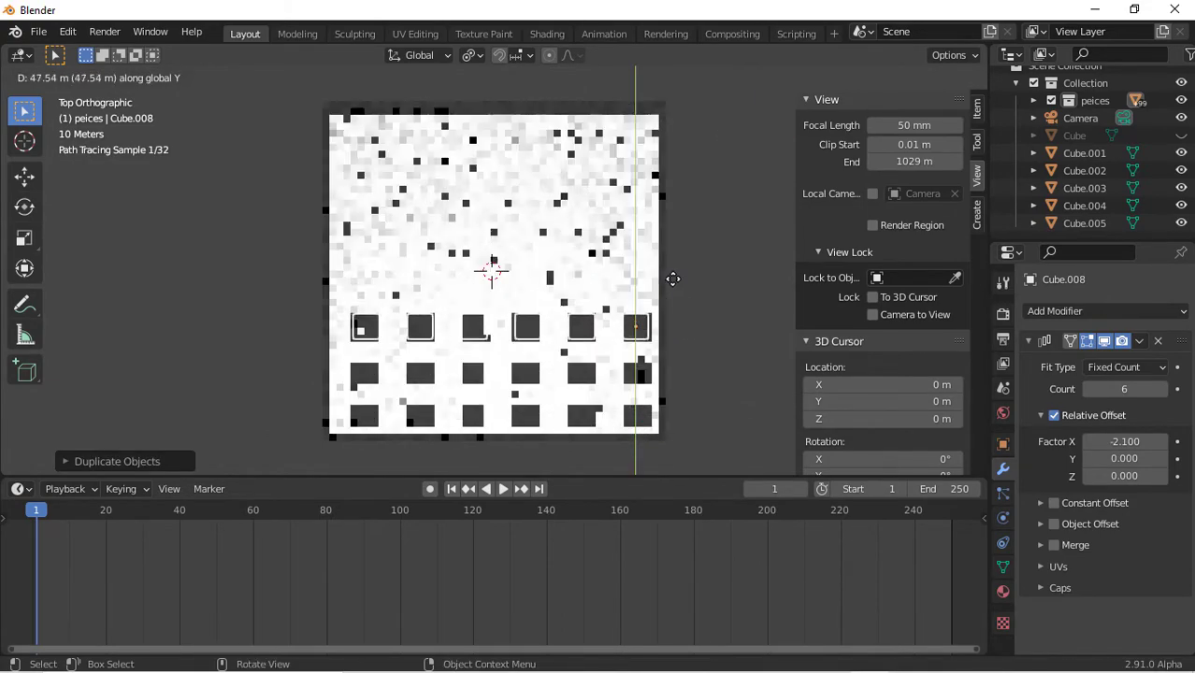
click(672, 278)
key(shift+d)
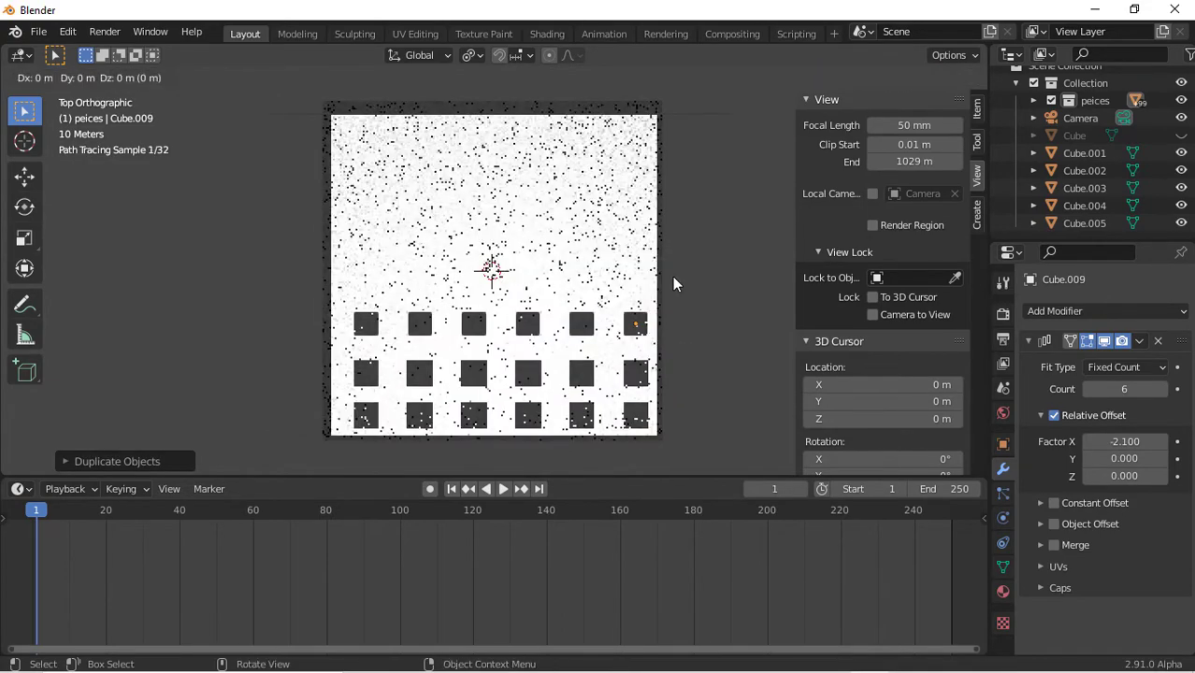
key(y)
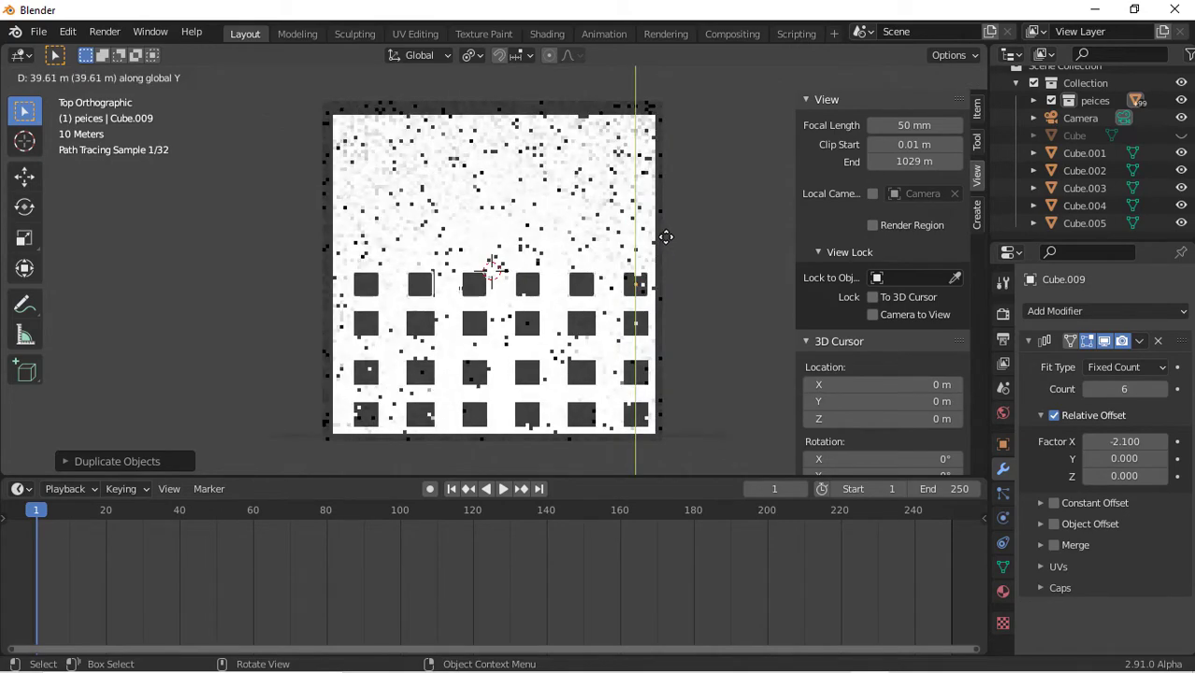
click(665, 237)
key(shift+d)
key(y)
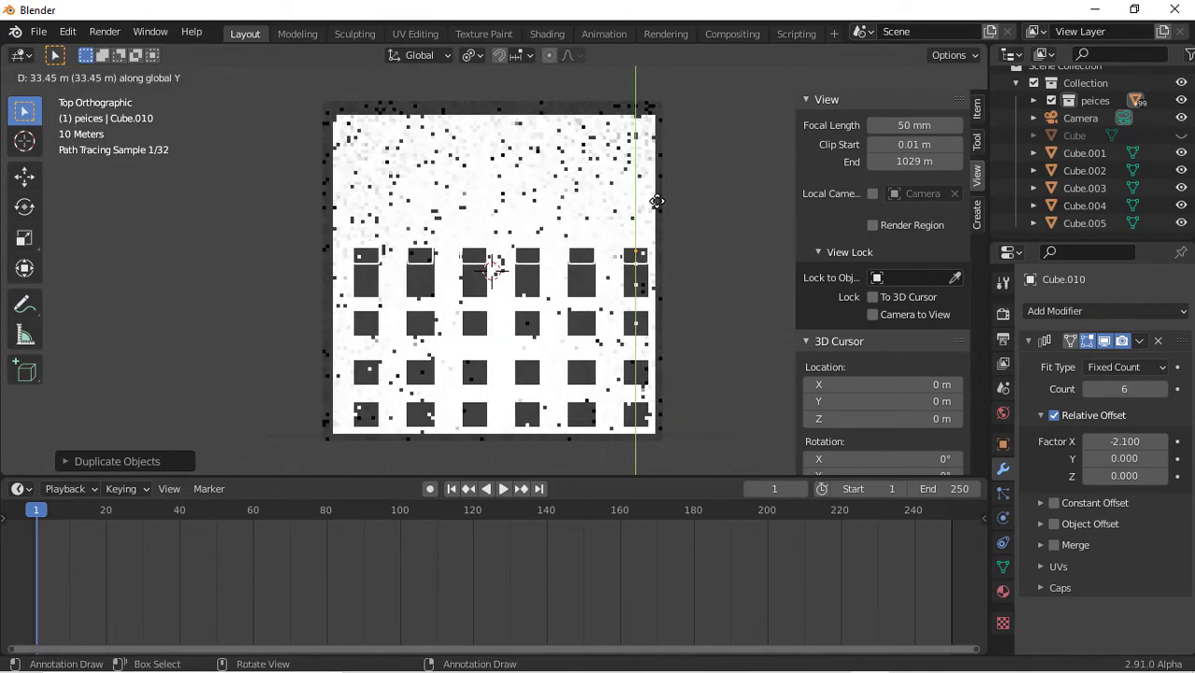
click(657, 202)
key(shift+d)
key(y)
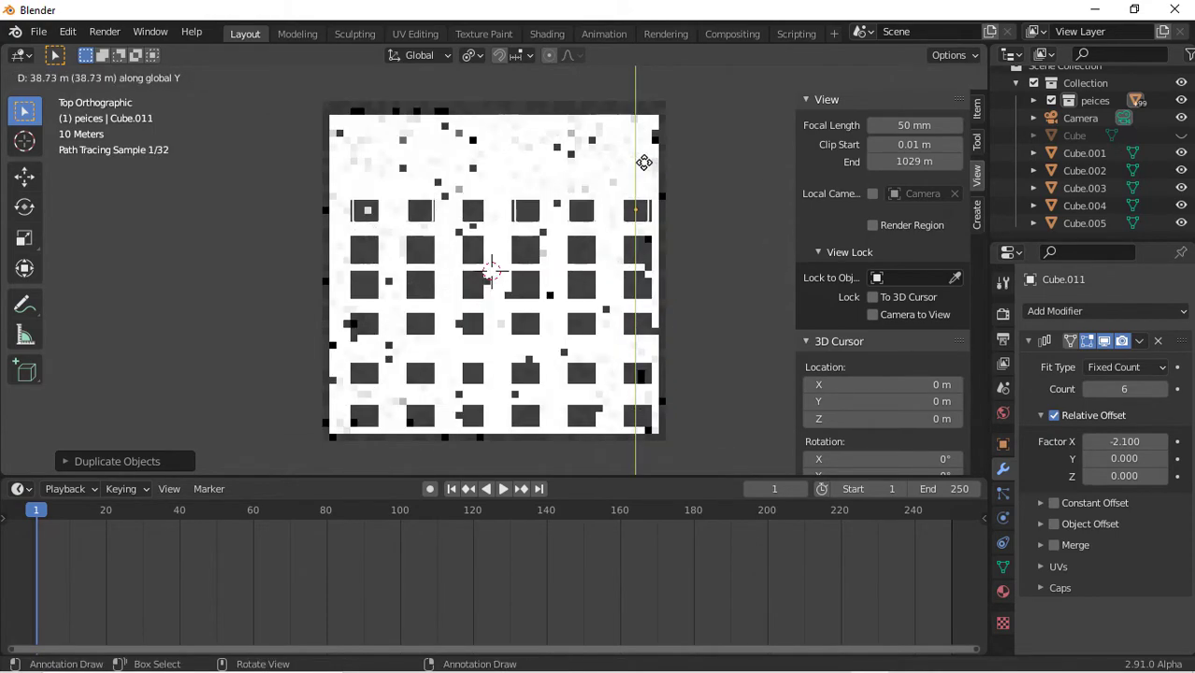
click(644, 163)
key(shift+d)
key(y)
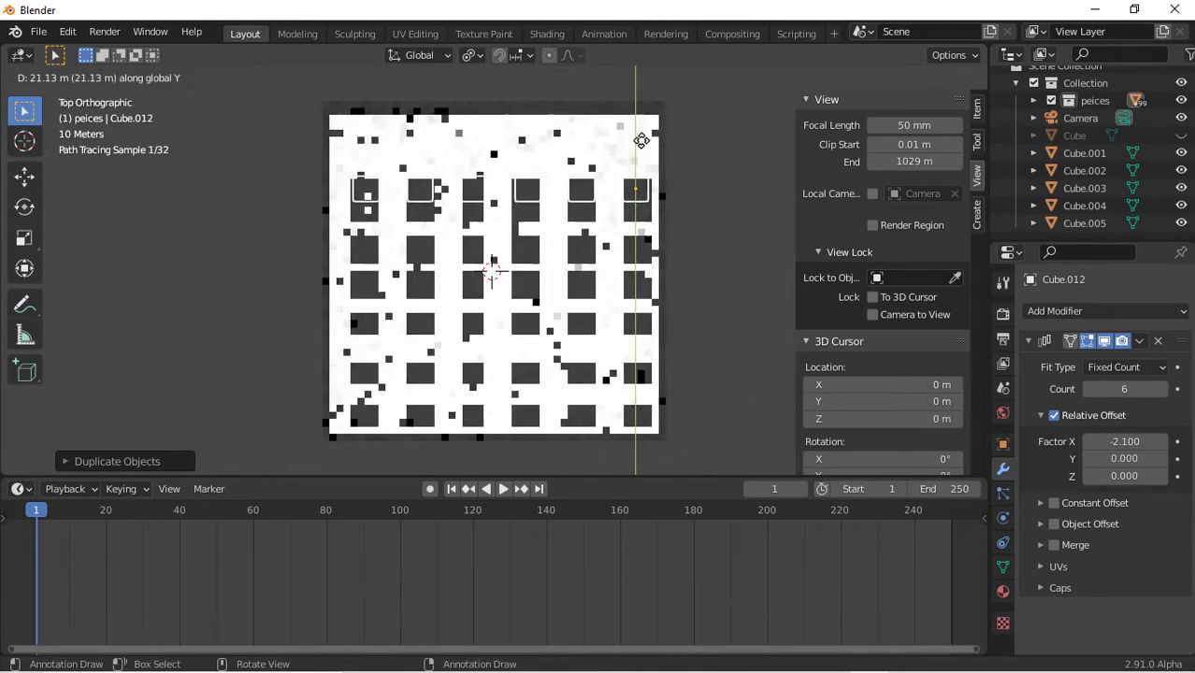
click(635, 126)
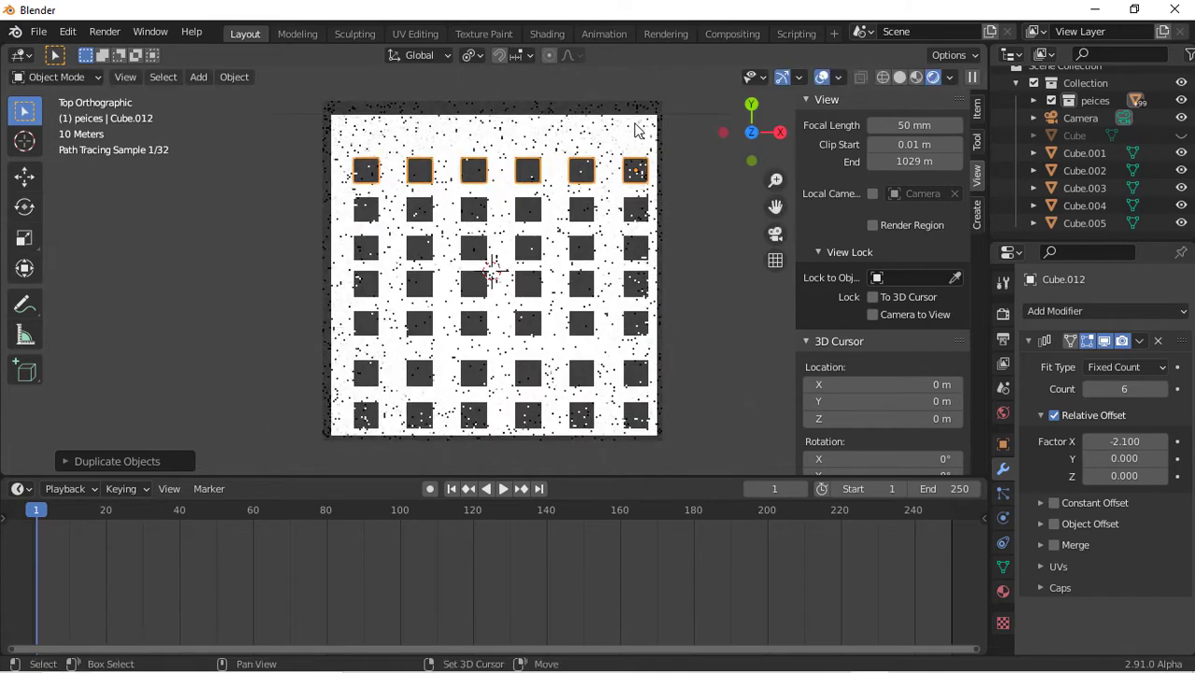
key(shift+d)
key(y)
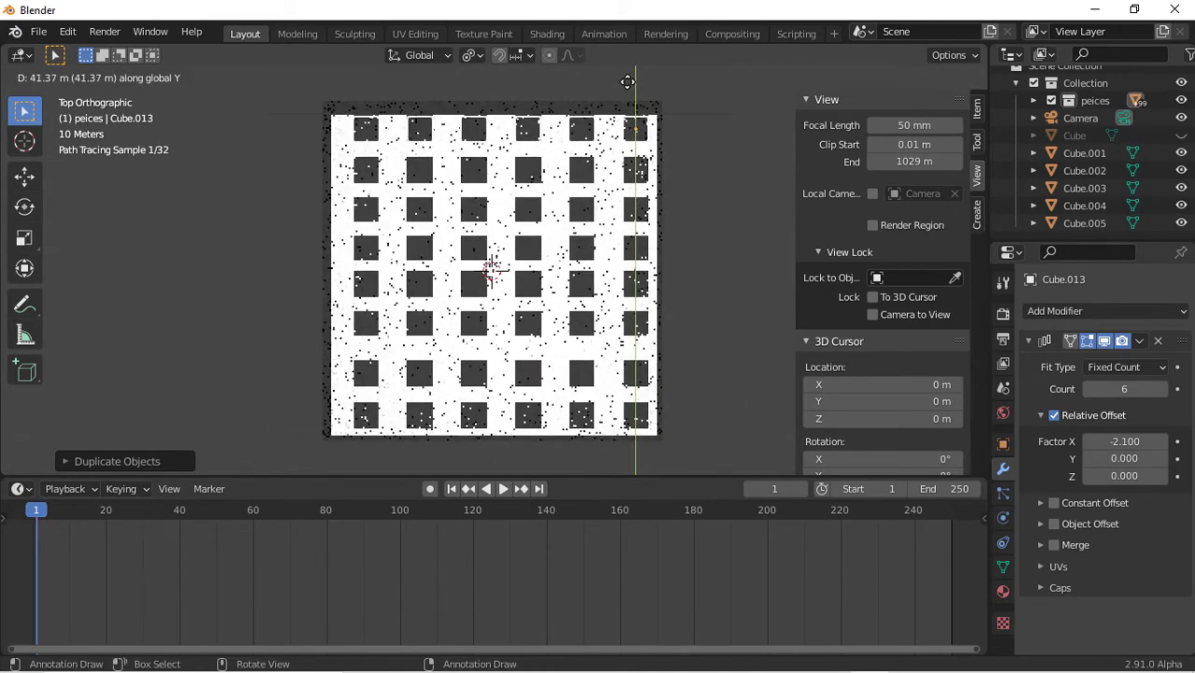
click(626, 81)
Select an emissive row and lower the shared emission strength to 49.1
click(608, 283)
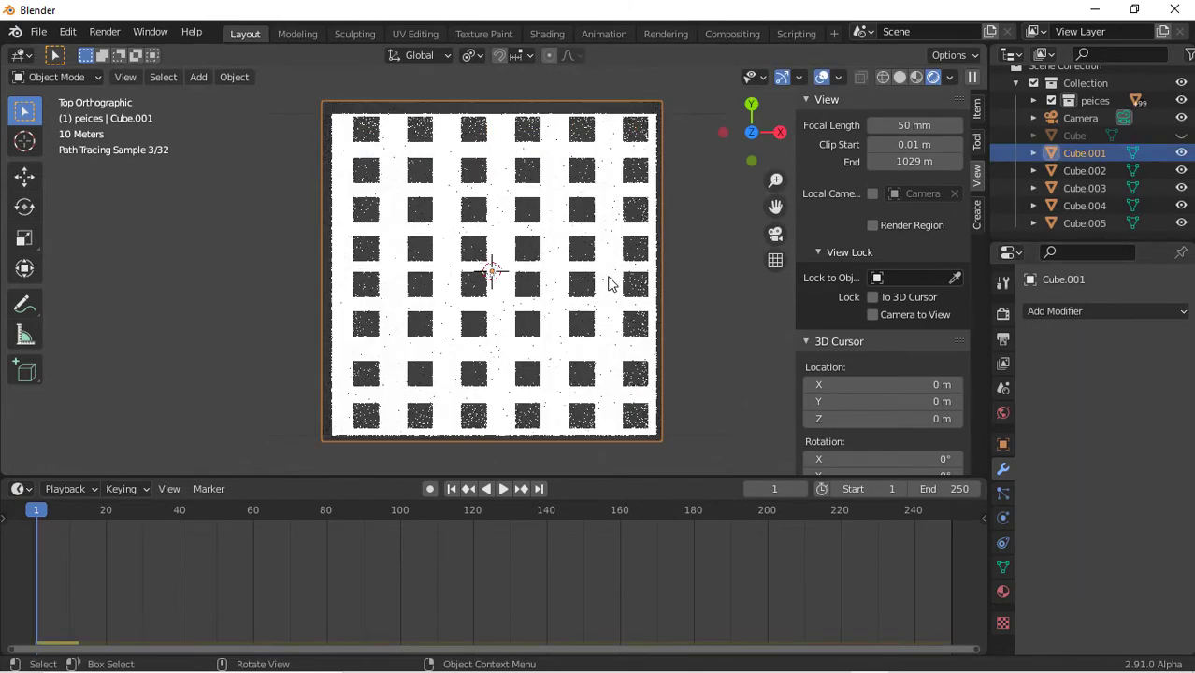
click(581, 293)
click(1005, 589)
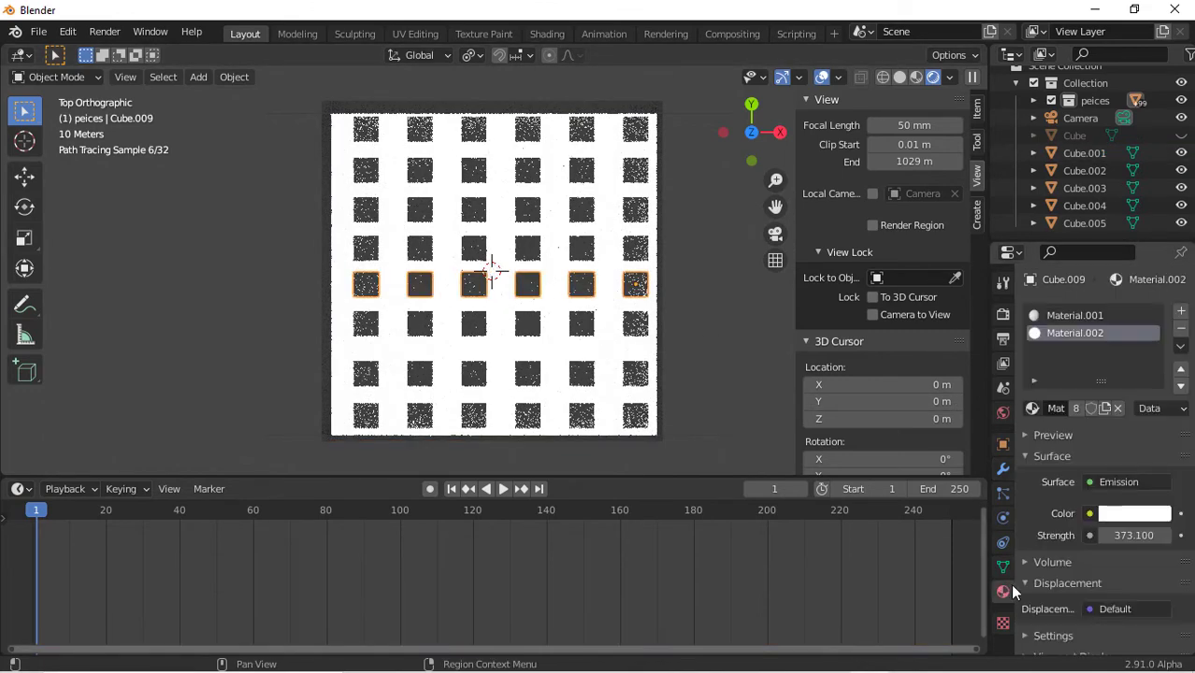
drag(1128, 535, 1067, 535)
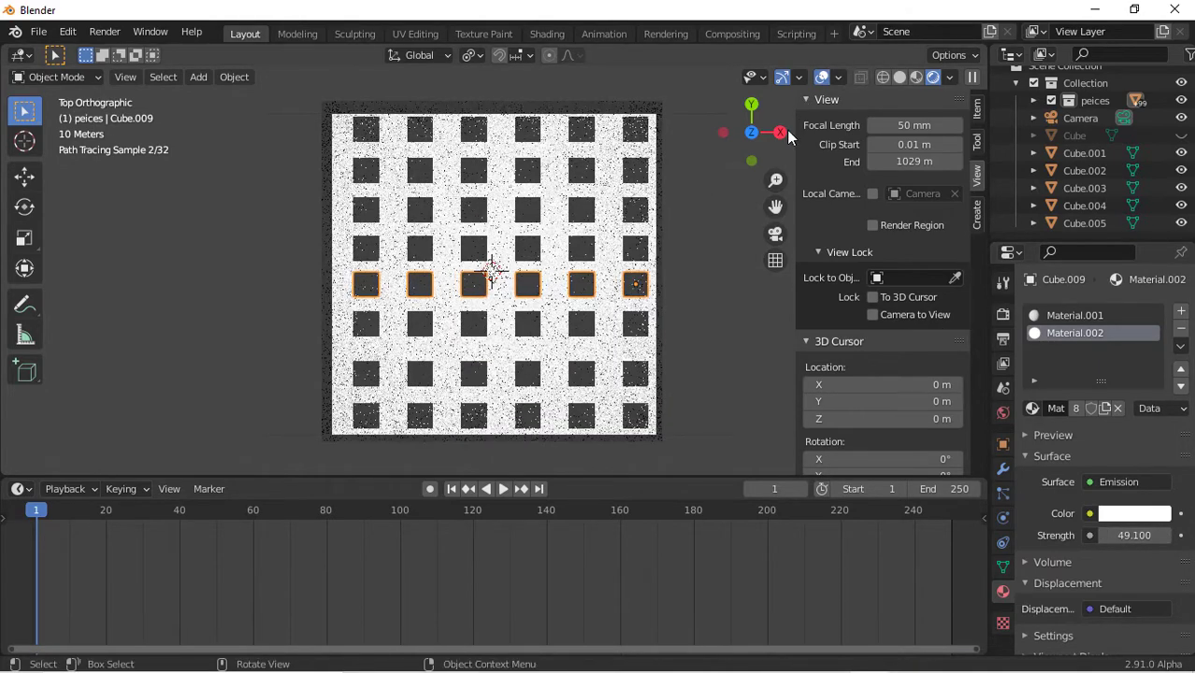
click(775, 233)
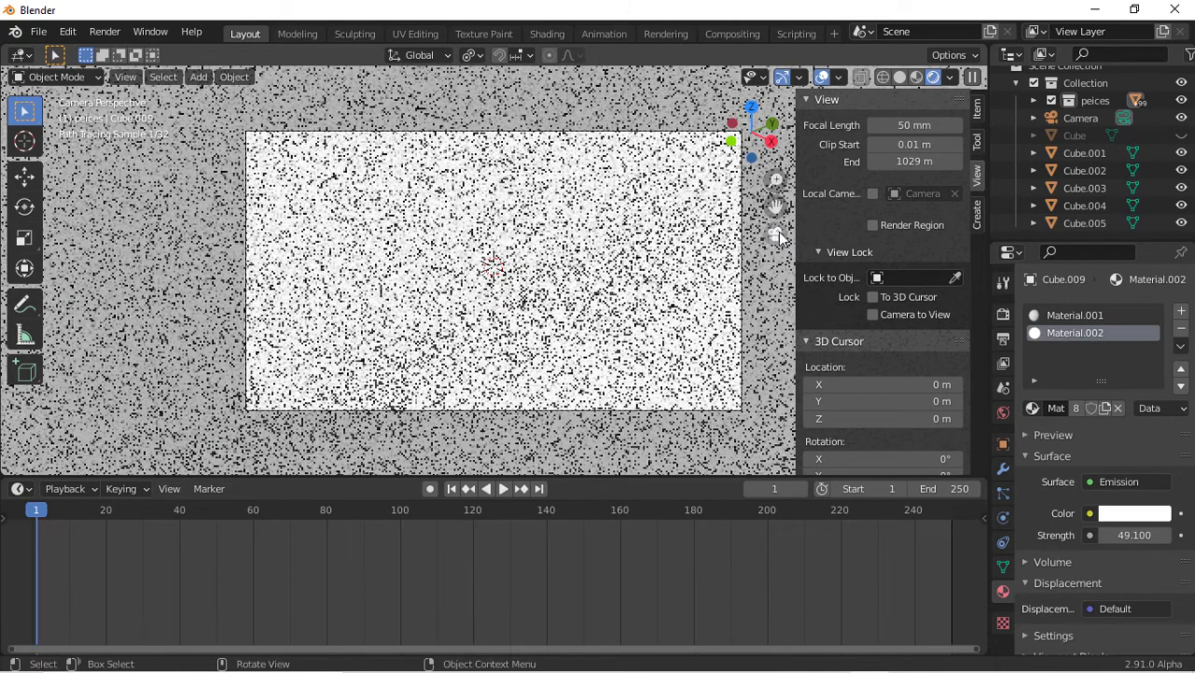
Select the four surrounding wall objects
click(777, 233)
scroll(581, 302, up, 4)
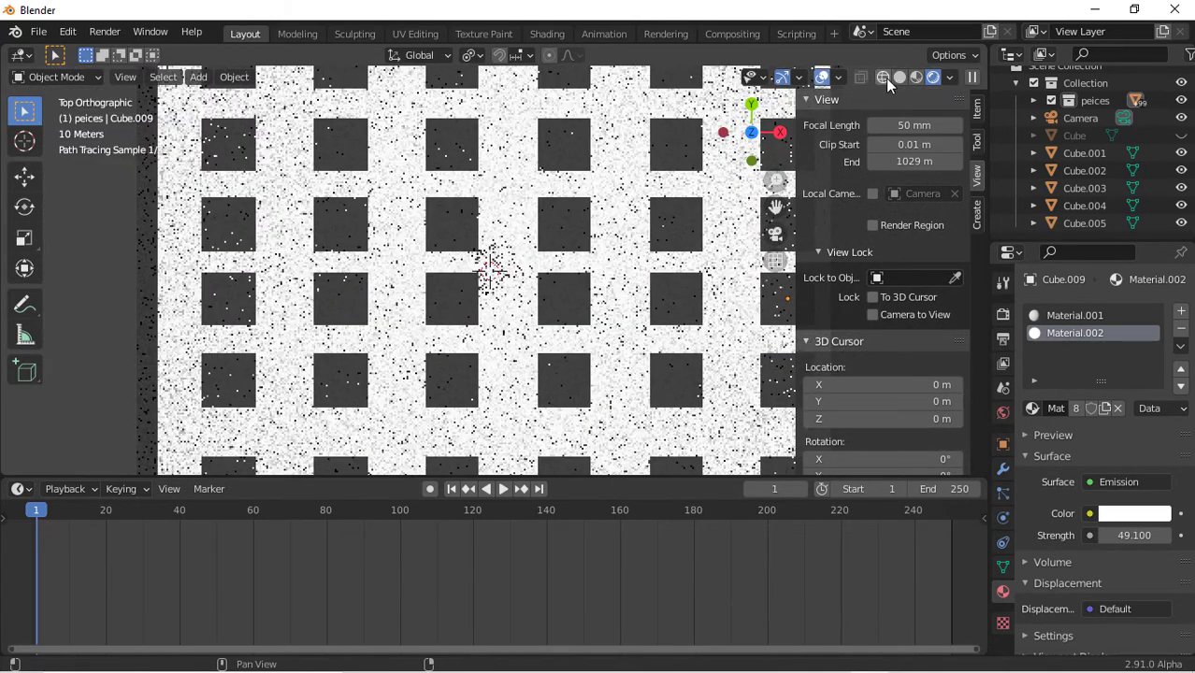
click(885, 78)
click(922, 77)
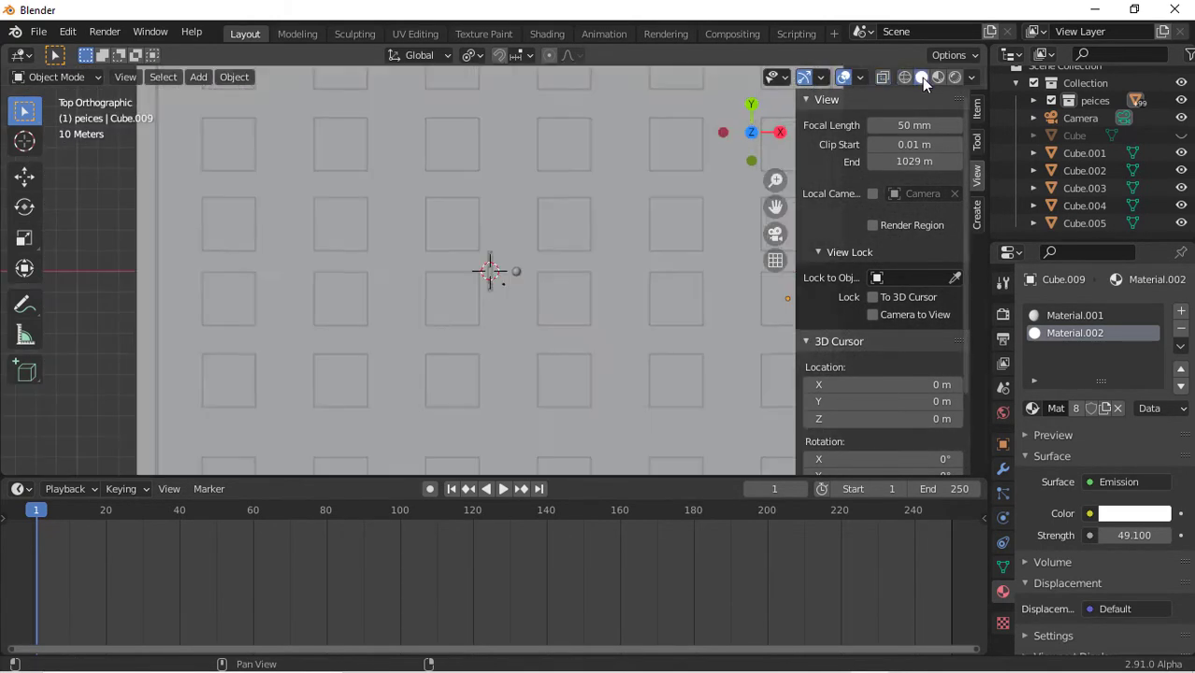
scroll(482, 299, down, 5)
mouse_move(767, 153)
mouse_down()
mouse_move(720, 201)
mouse_move(785, 220)
mouse_move(941, 193)
mouse_move(972, 163)
mouse_move(1140, 163)
mouse_up()
click(864, 172)
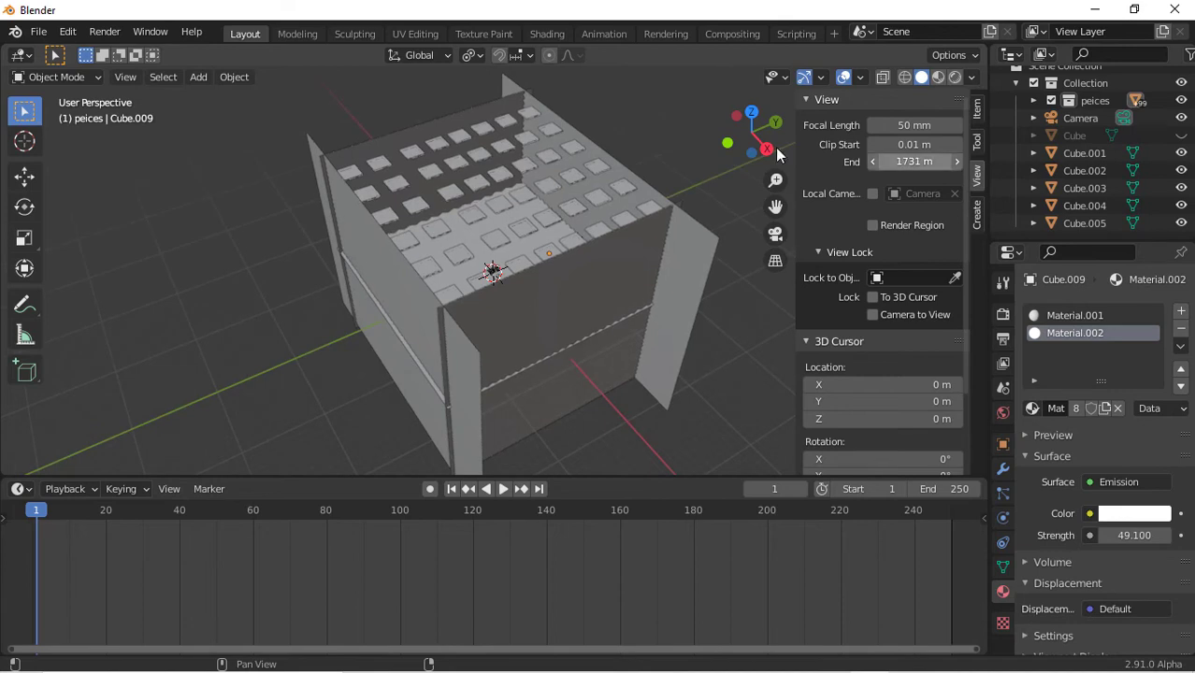
click(586, 295)
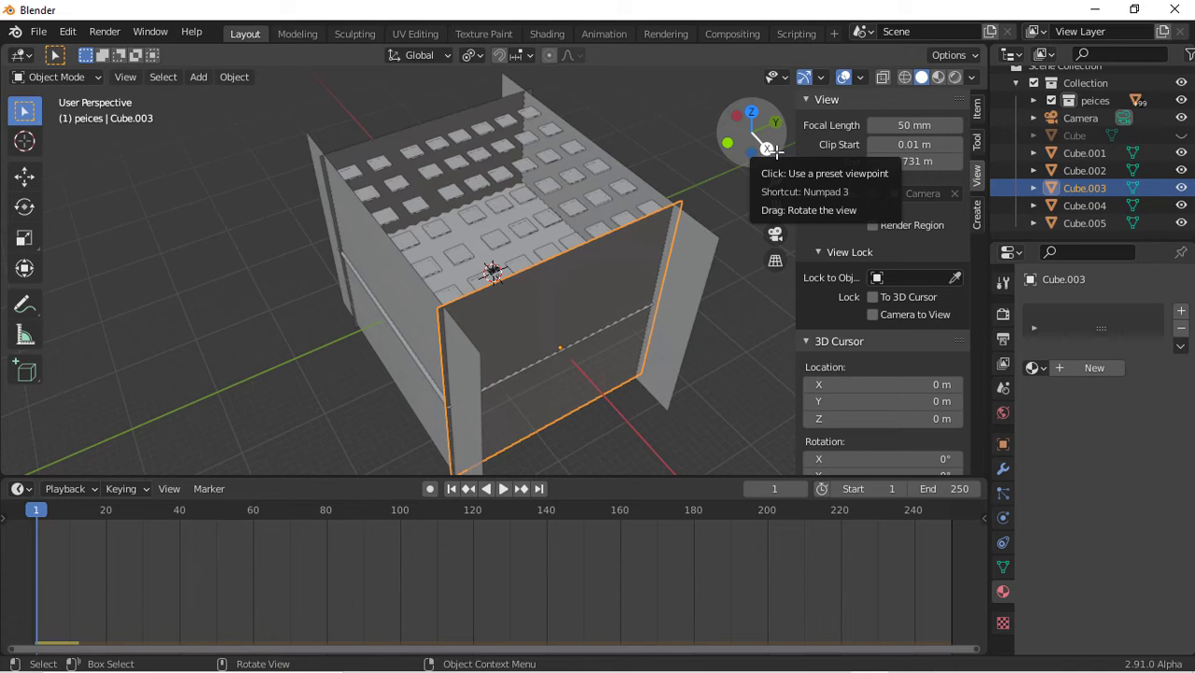
click(769, 149)
drag(330, 222, 758, 213)
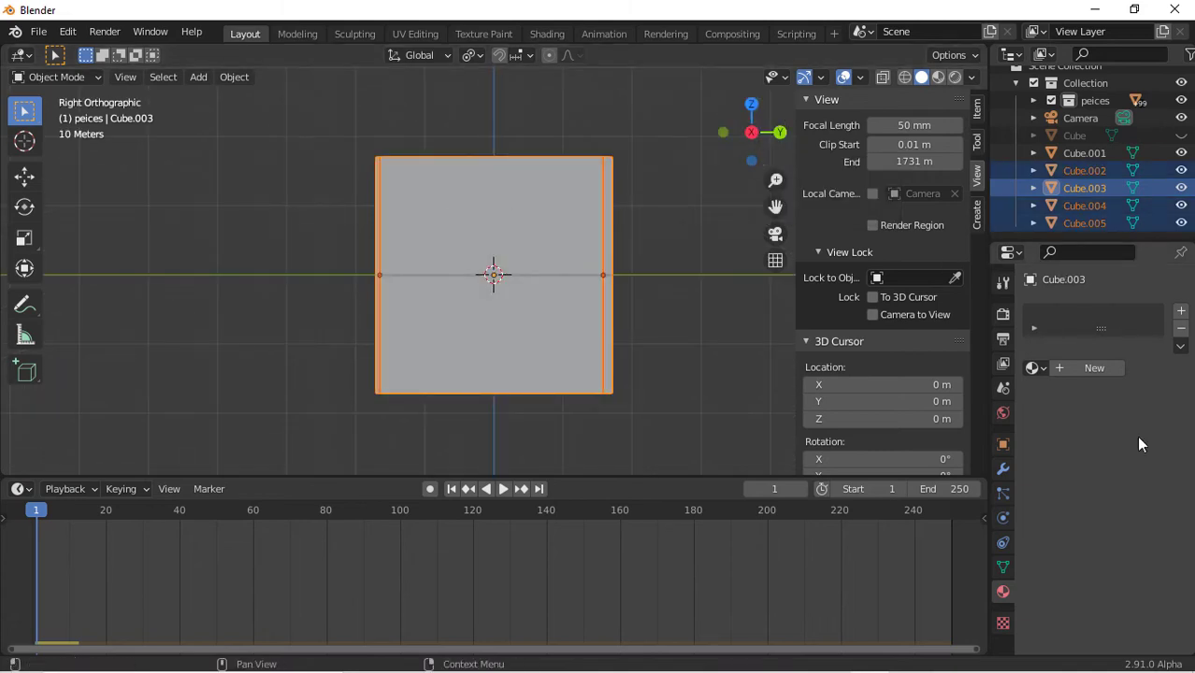
Add a new material to the walls and set its surface to Mix Shader
click(1101, 367)
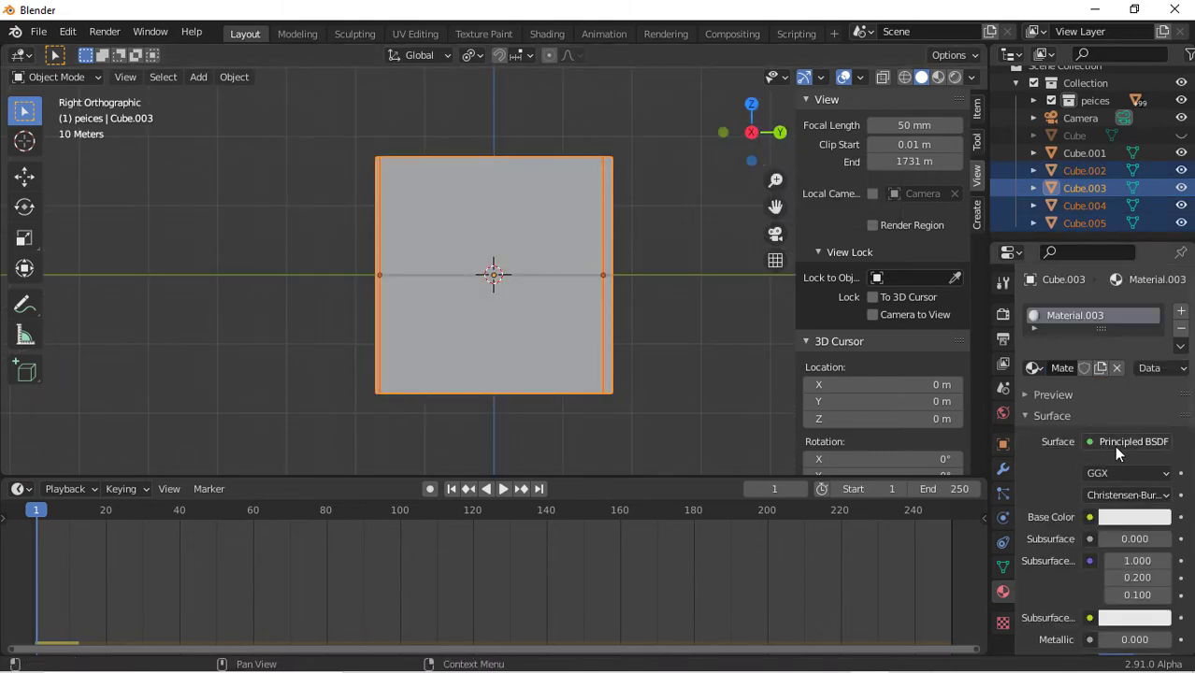
click(1110, 441)
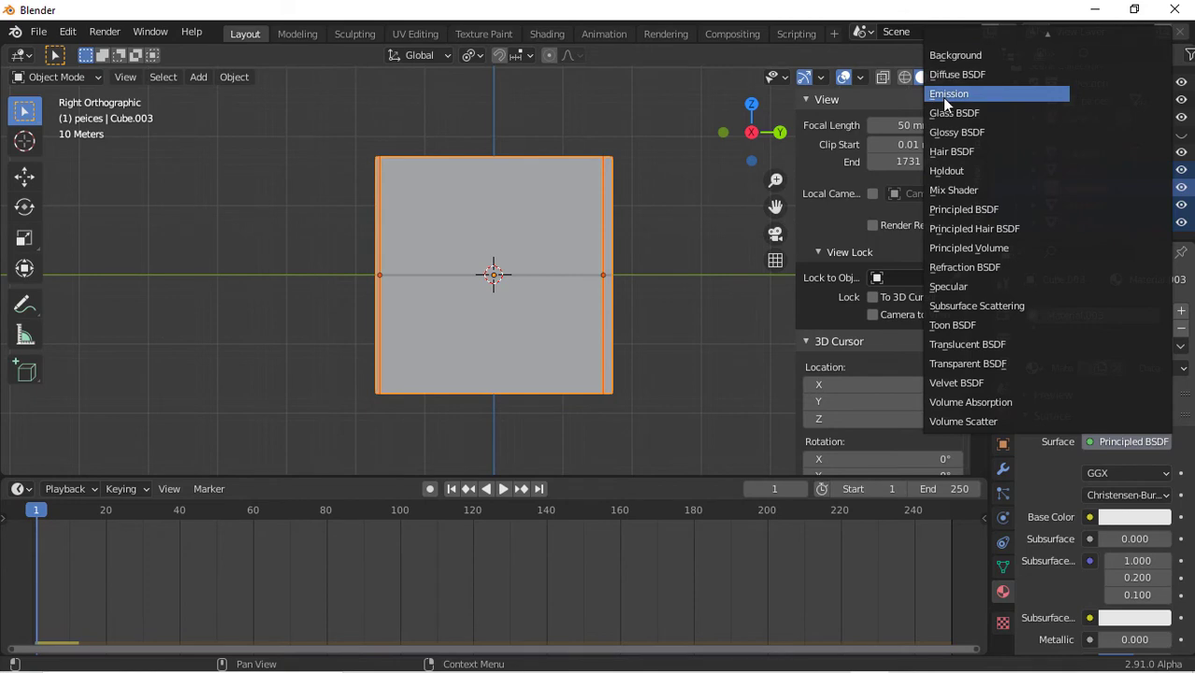
click(993, 197)
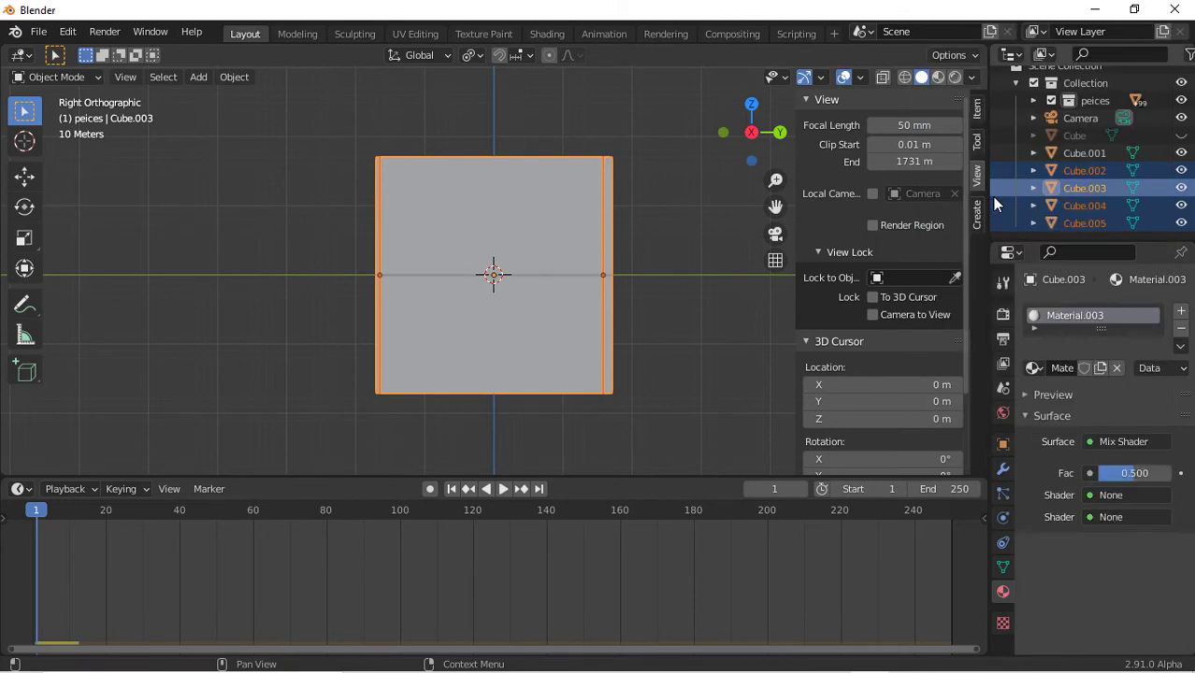
click(1154, 494)
click(1066, 322)
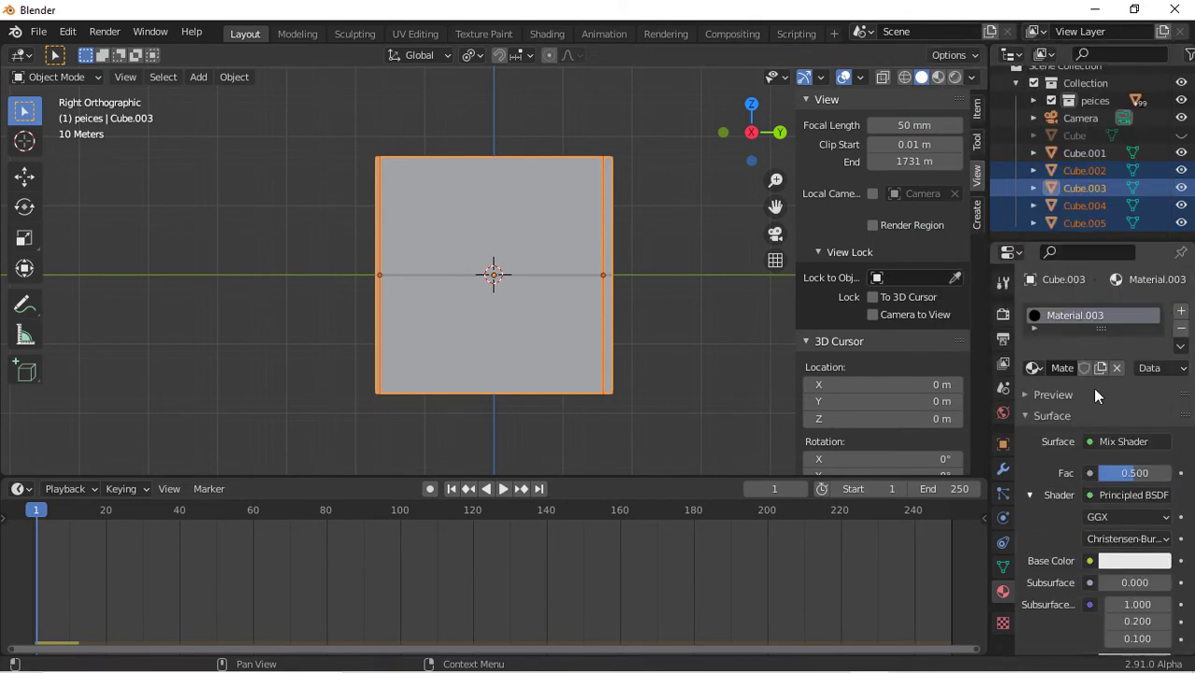
scroll(1136, 508, down, 15)
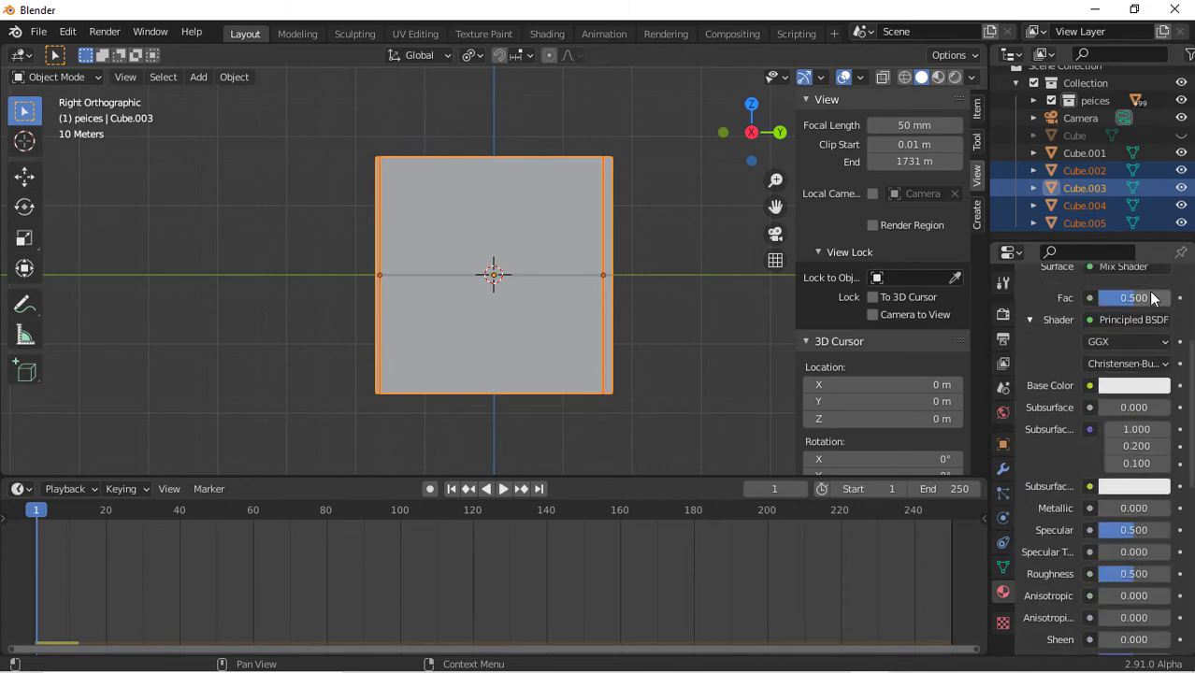
scroll(1134, 395, up, 5)
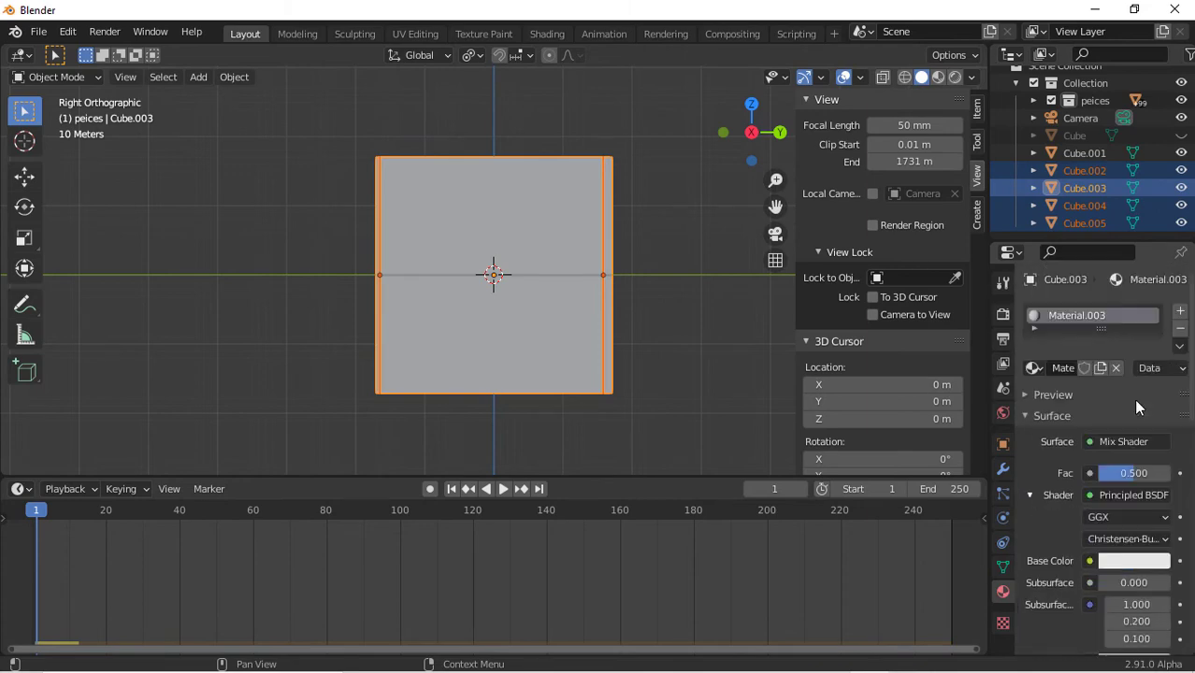
key(ctrl+z)
Set the mix's two shaders to Principled BSDF and Glossy BSDF
click(1126, 514)
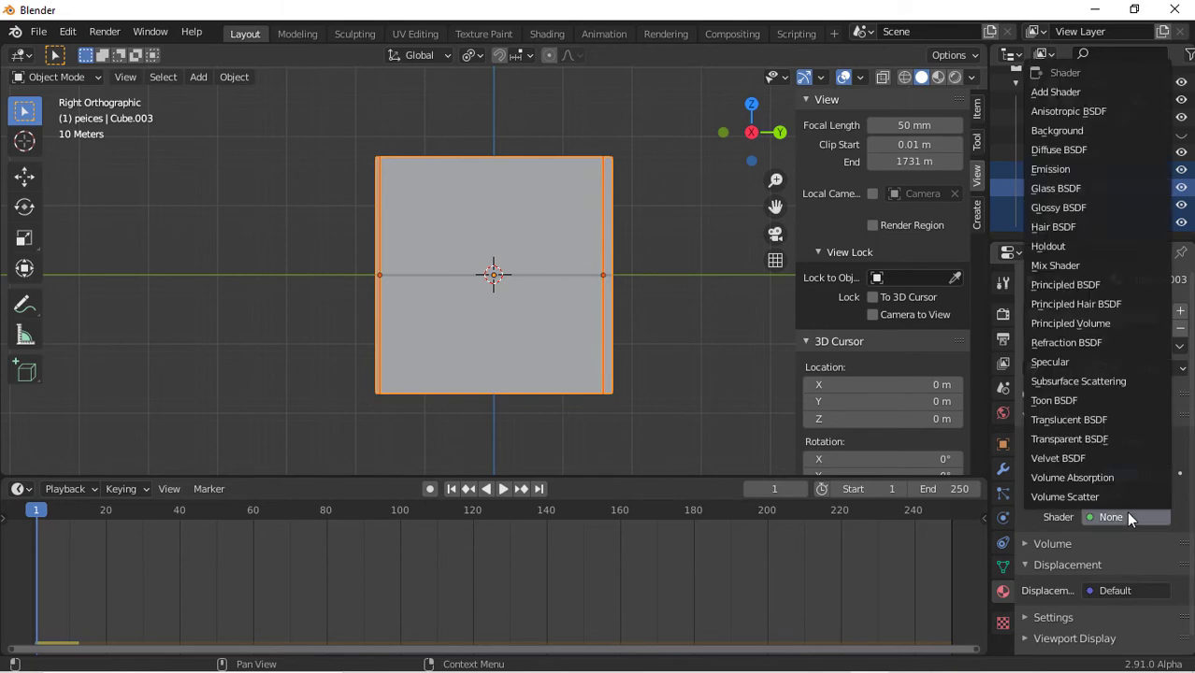
click(1088, 209)
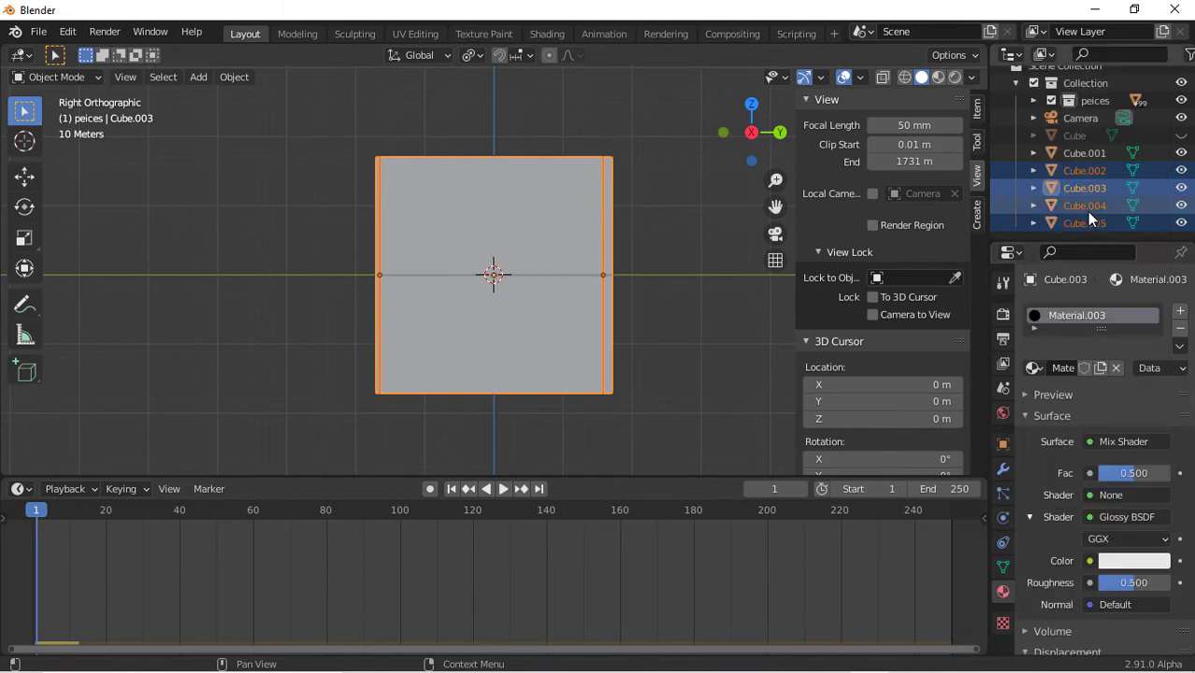
click(1120, 496)
click(1088, 267)
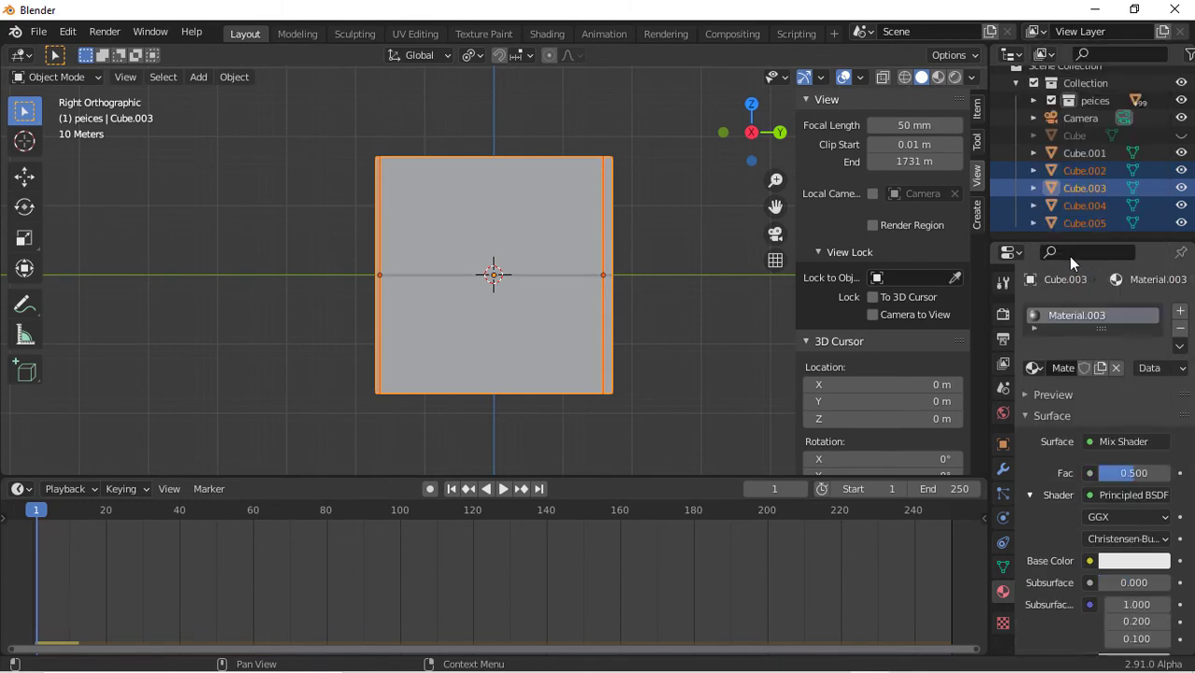
Set the Mix Shader factor to 0.861
scroll(1098, 623, down, 5)
scroll(1100, 627, down, 5)
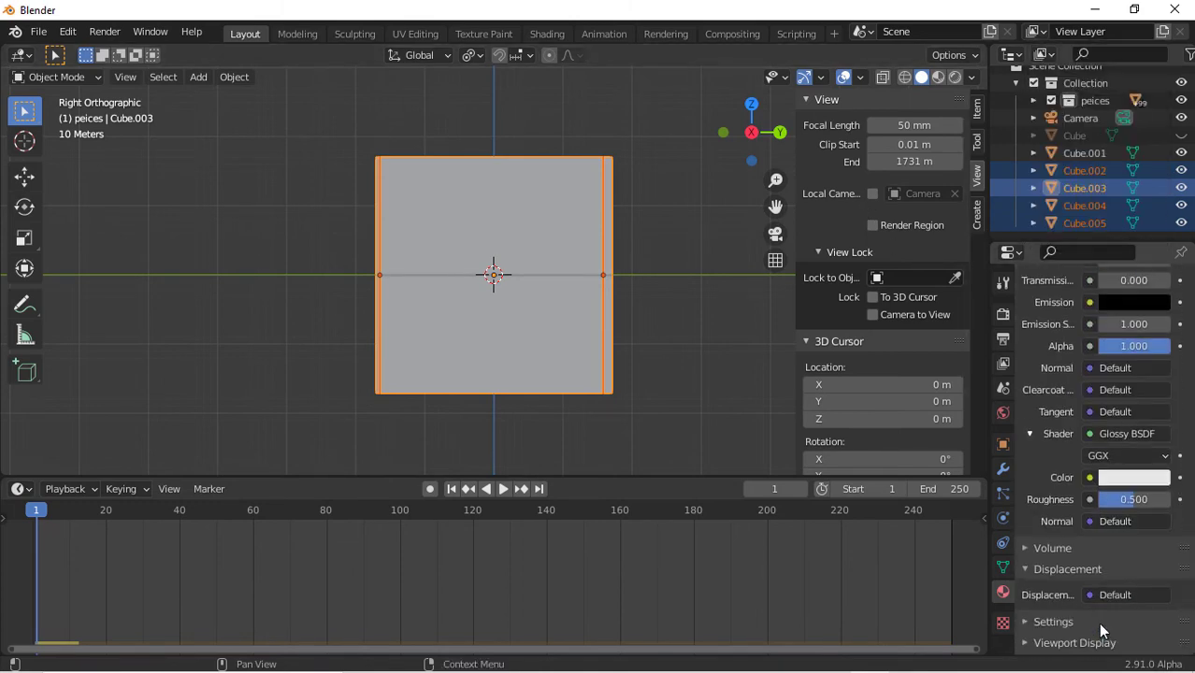
scroll(1100, 627, up, 6)
scroll(1103, 627, up, 3)
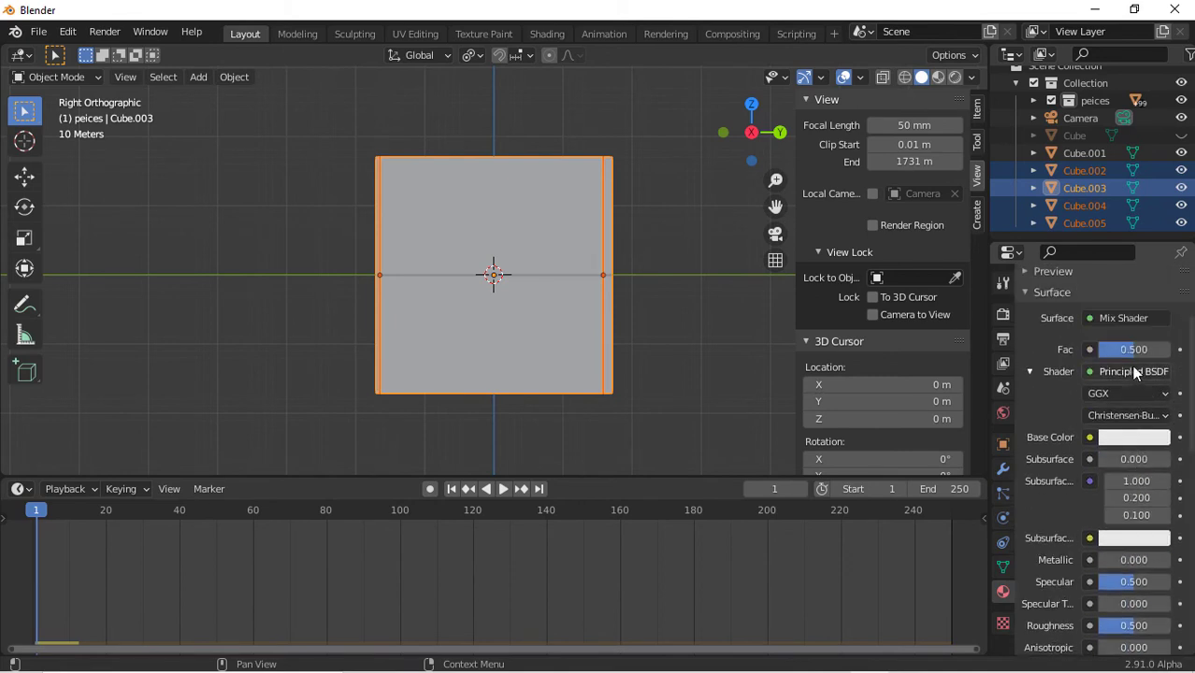
drag(1134, 349, 1160, 350)
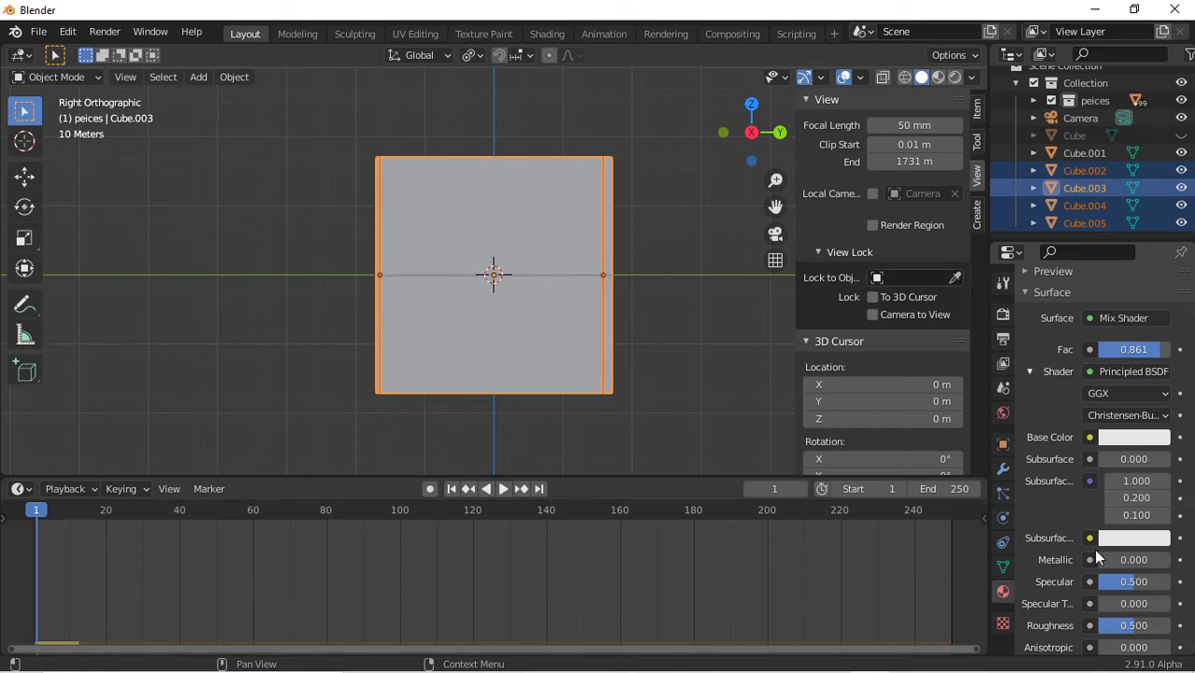
Set the Glossy BSDF roughness to 0.982
scroll(1099, 558, down, 3)
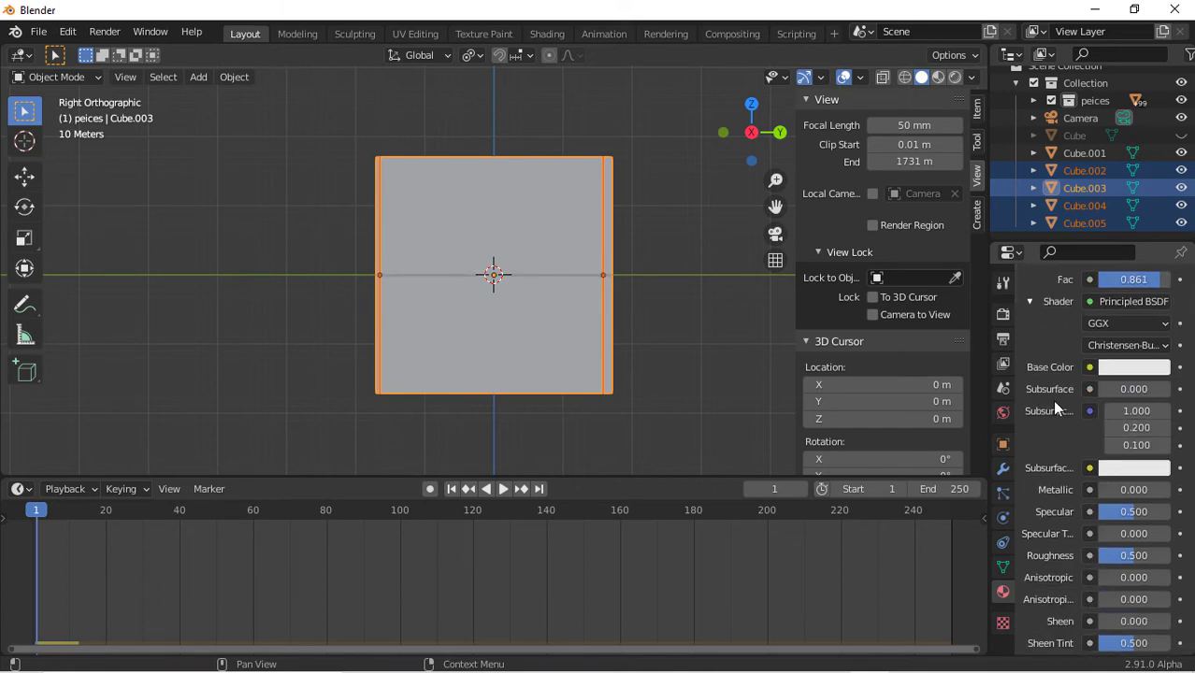
scroll(1125, 427, down, 13)
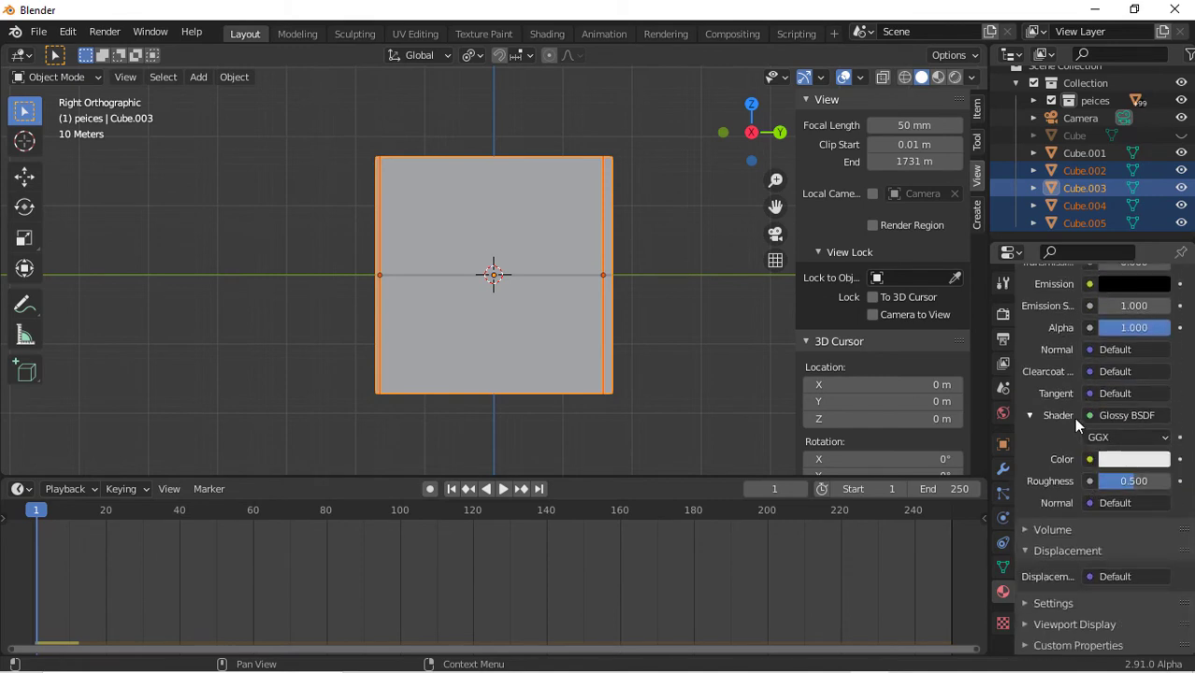
mouse_move(1115, 485)
mouse_down()
mouse_move(1169, 485)
mouse_move(1144, 461)
mouse_up()
Link the wall material to all the selected wall objects
click(955, 77)
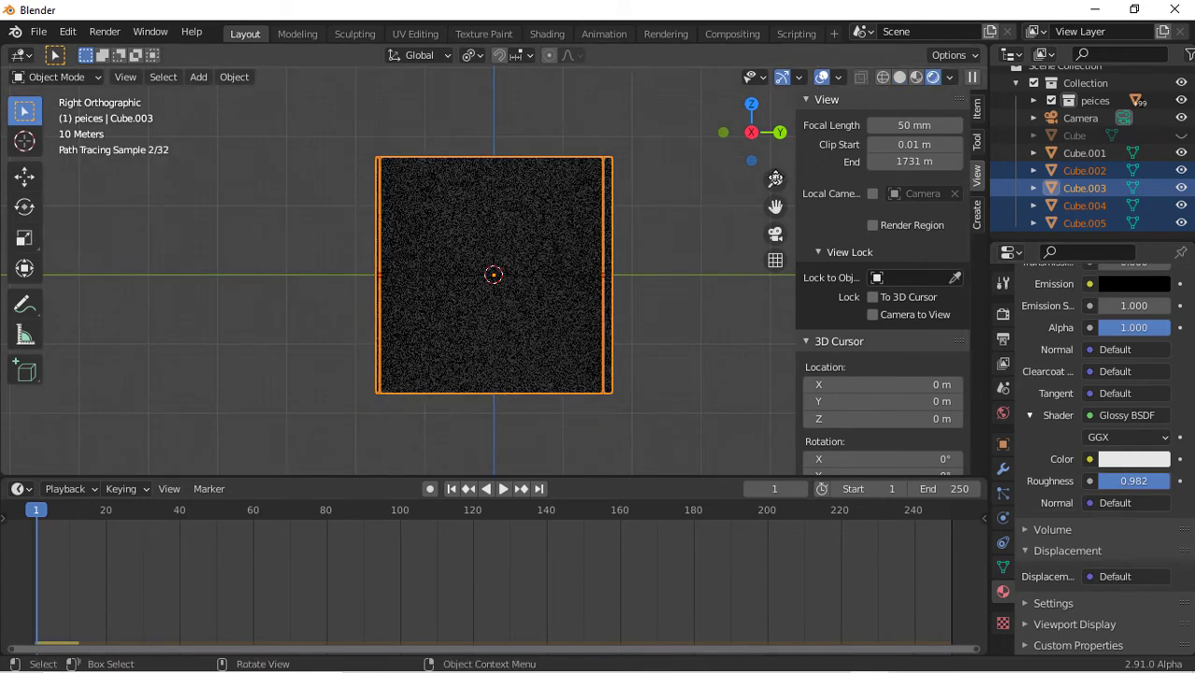
key(ctrl+l)
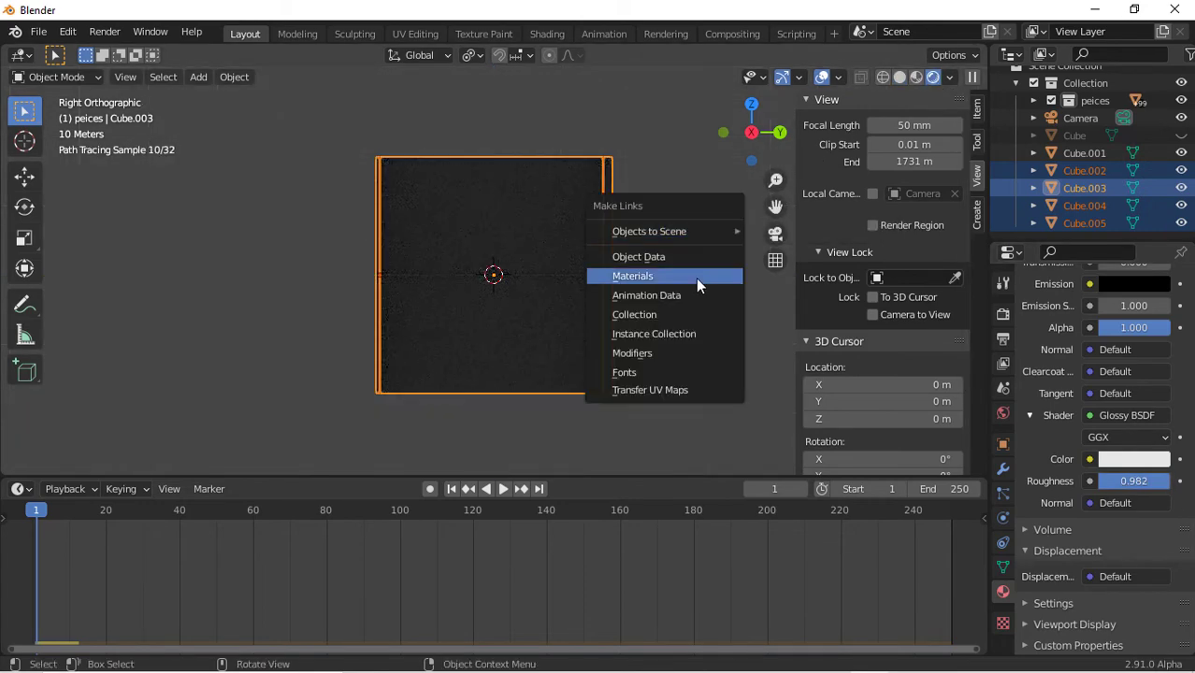
click(698, 276)
Select all objects in the peices collection
click(711, 180)
drag(738, 136, 765, 208)
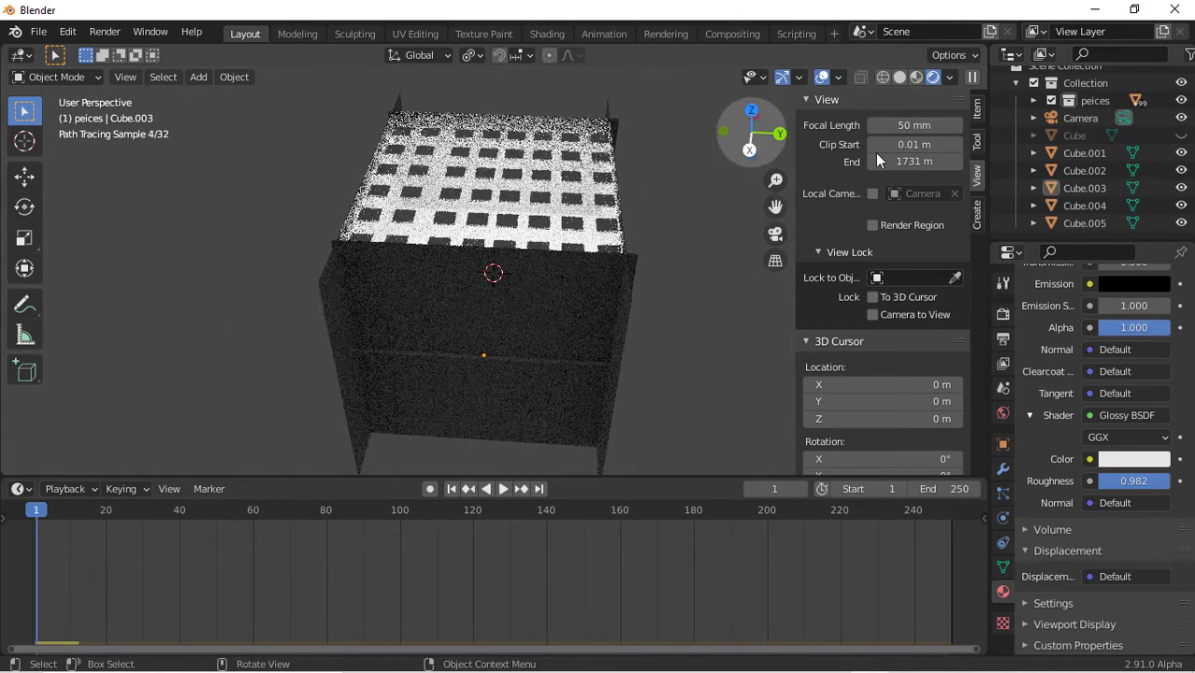
scroll(1037, 150, up, 1)
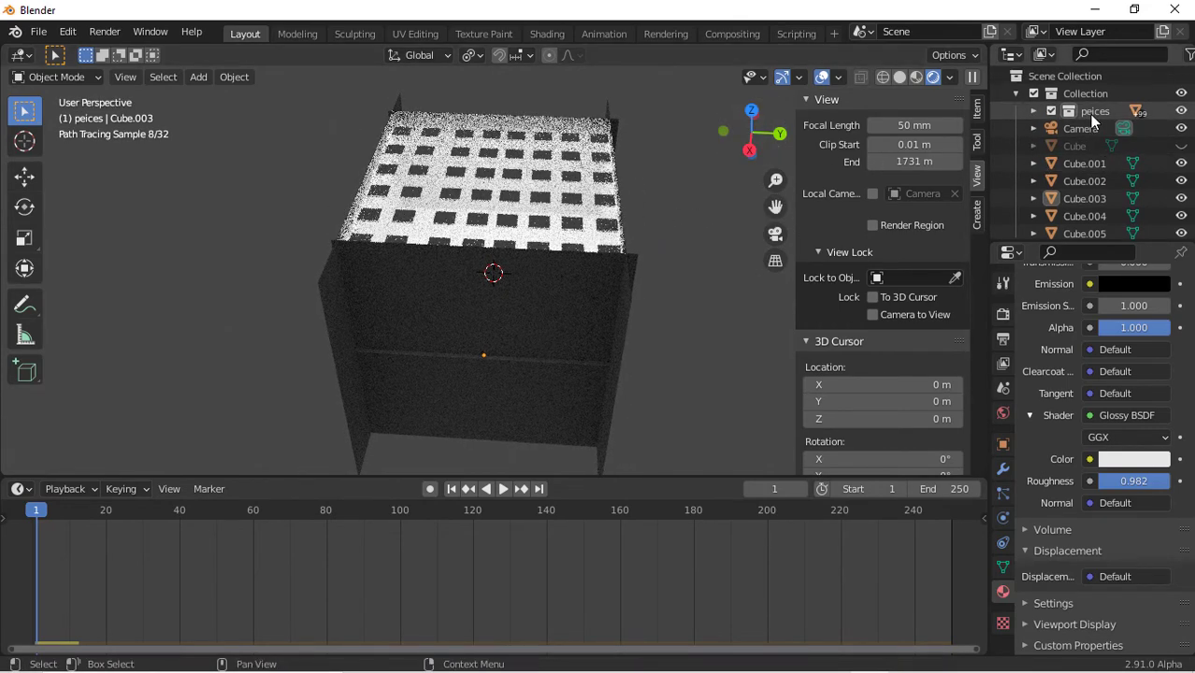
click(1090, 114)
right_click(1089, 114)
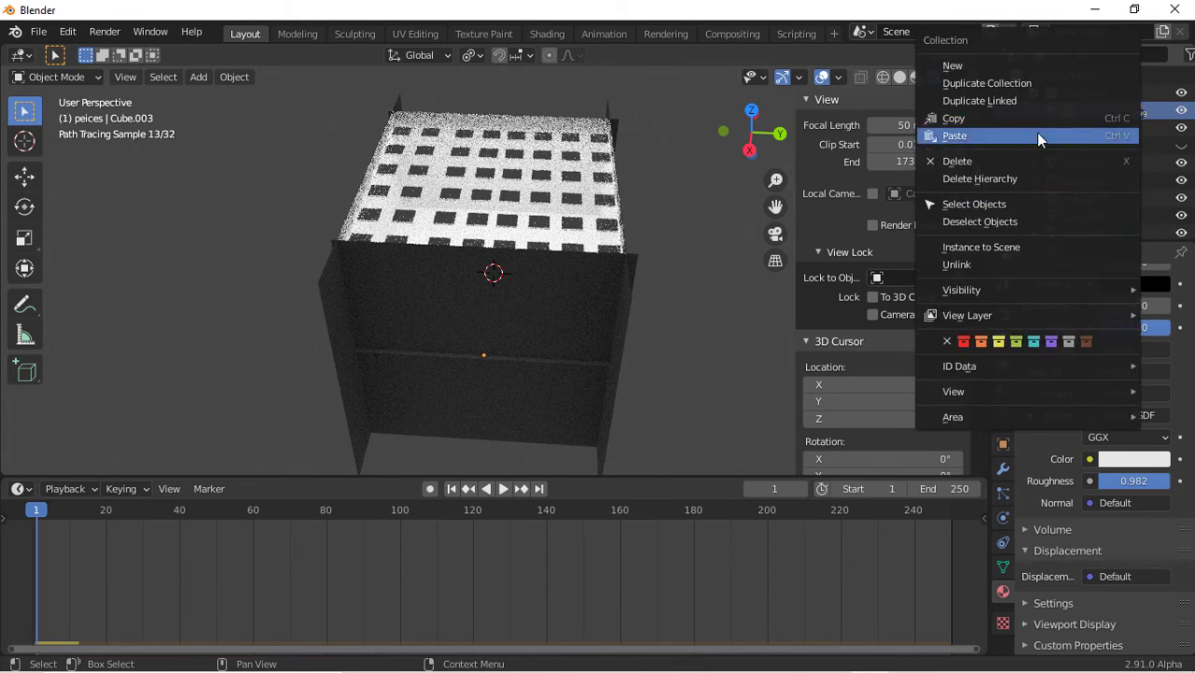
click(1010, 204)
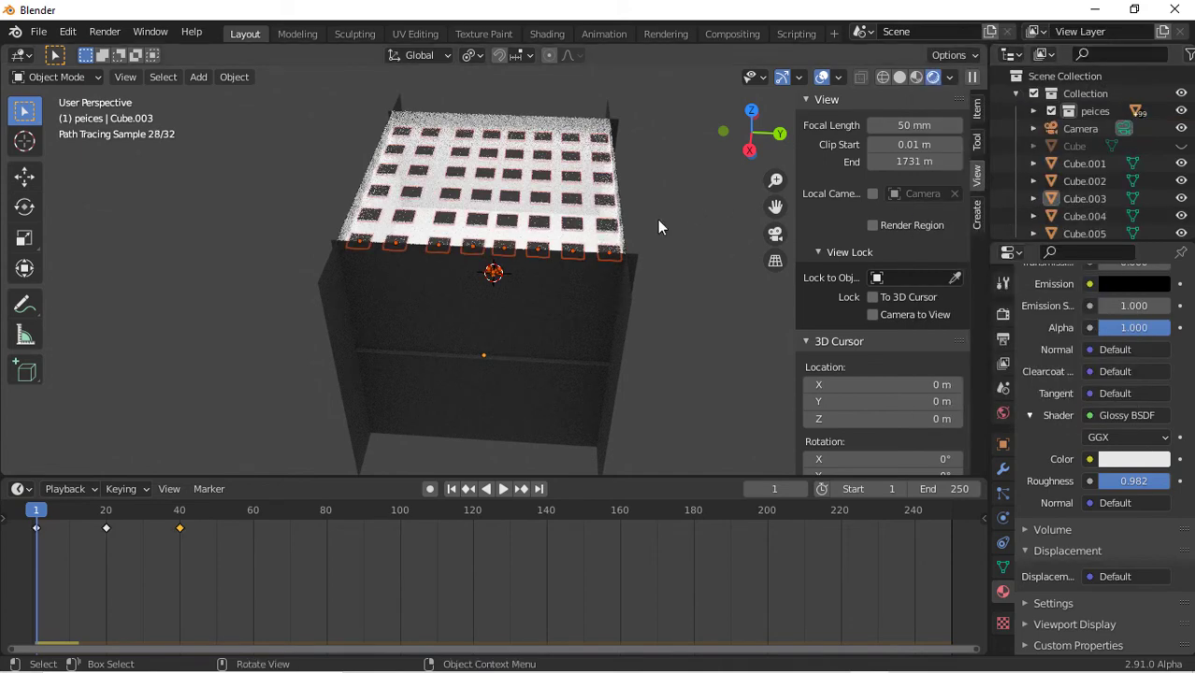
click(749, 150)
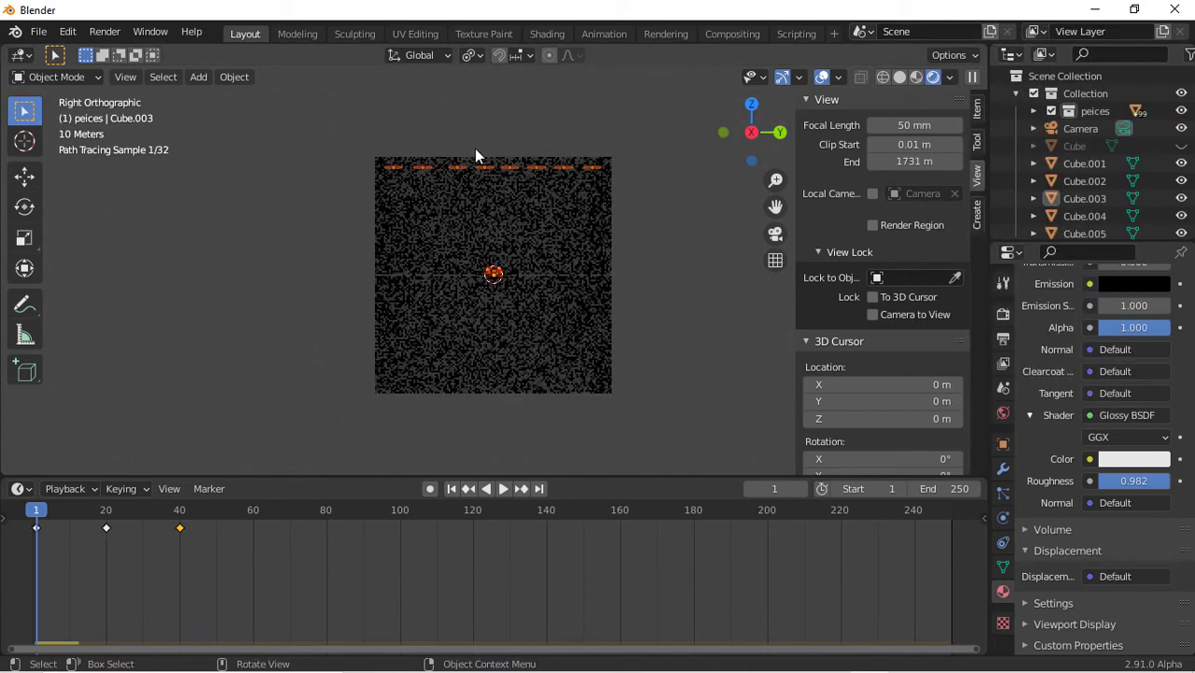
drag(377, 104, 737, 194)
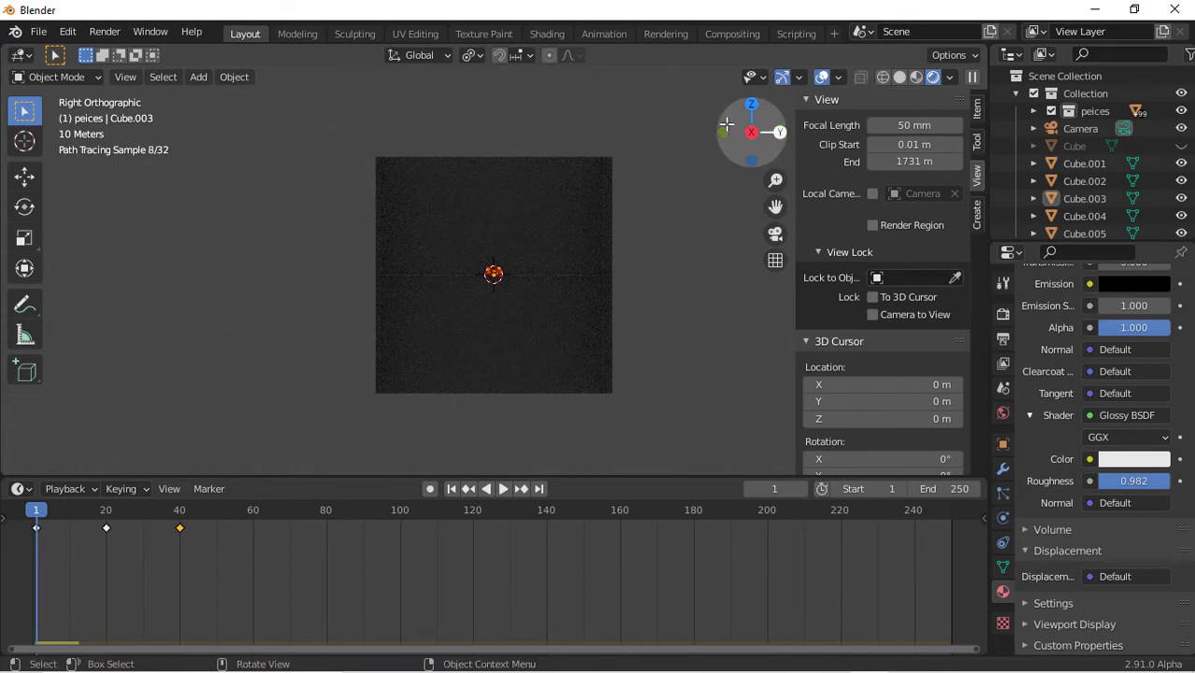
drag(726, 124, 741, 131)
scroll(513, 213, up, 6)
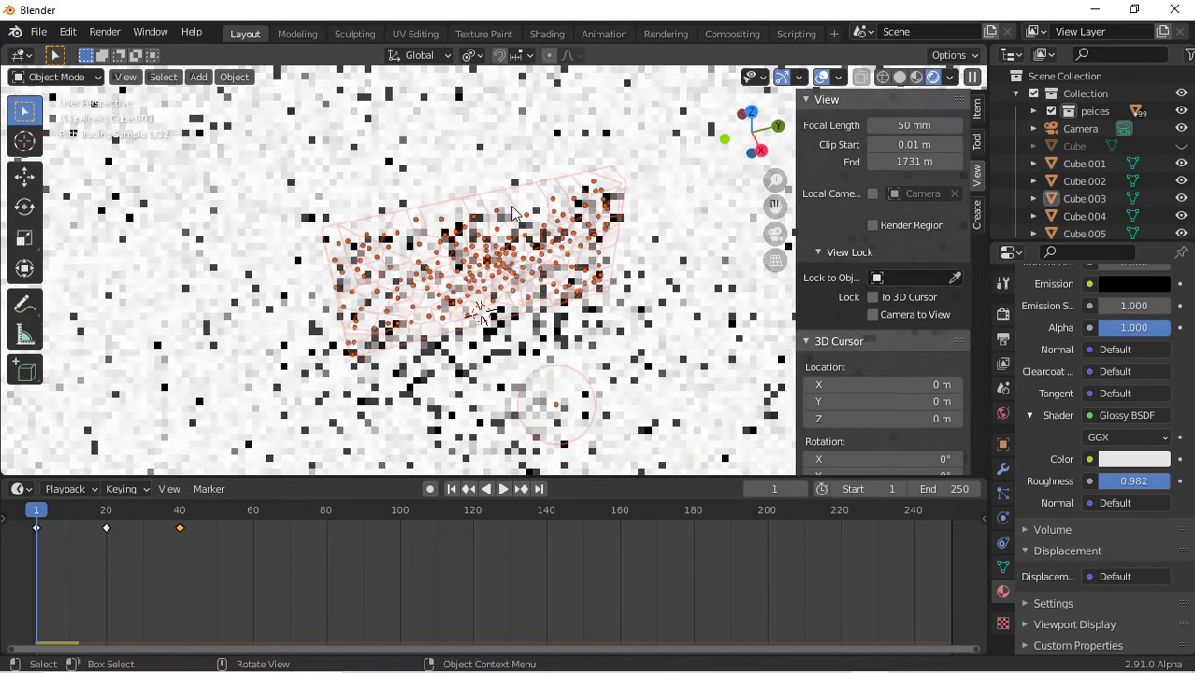
key(ctrl+b)
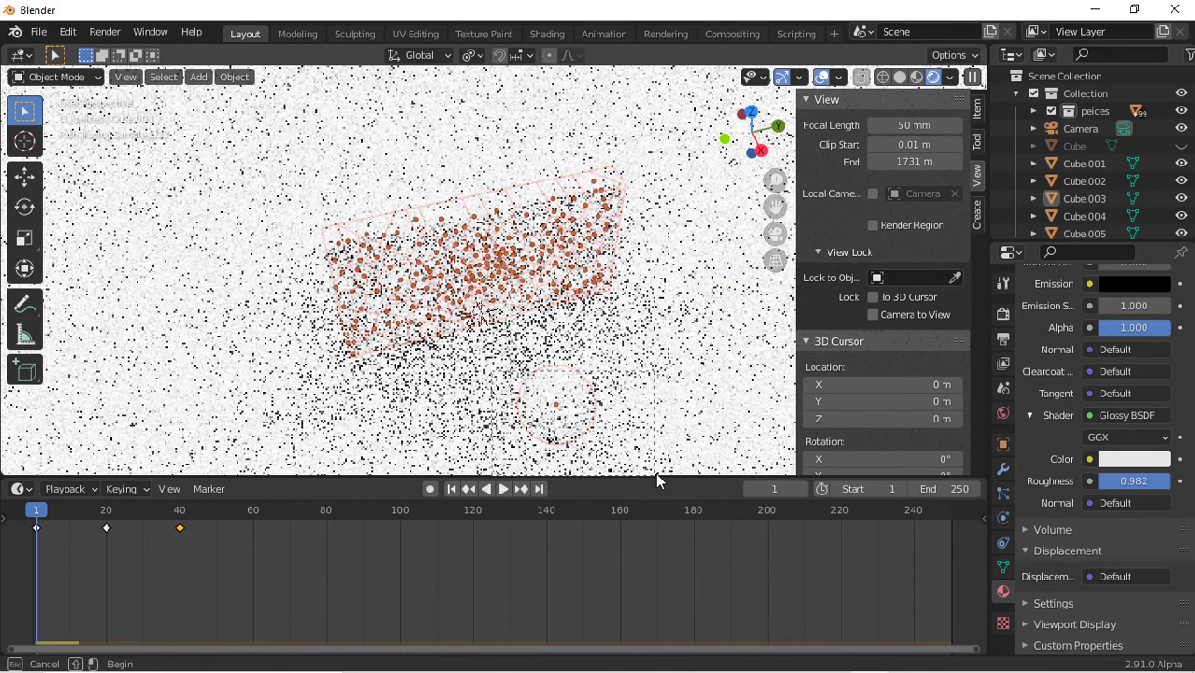
ctrl+drag(656, 475, 656, 475)
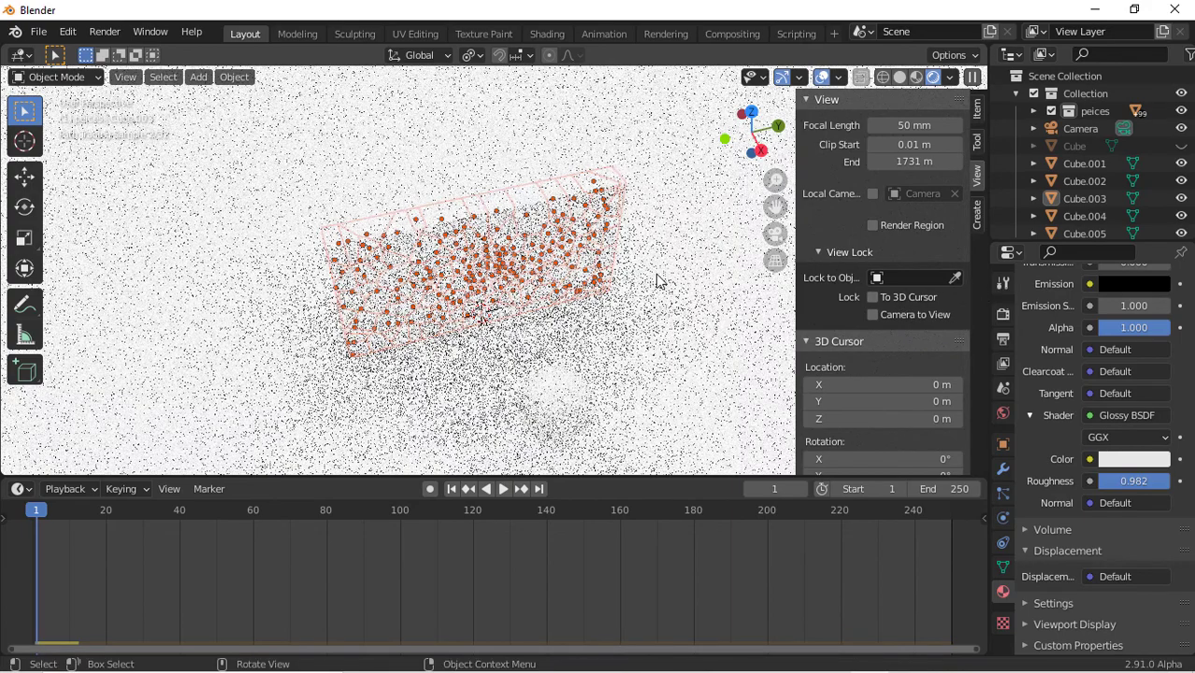
Select the sphere below the fractured wall pieces
scroll(1054, 458, up, 15)
click(521, 367)
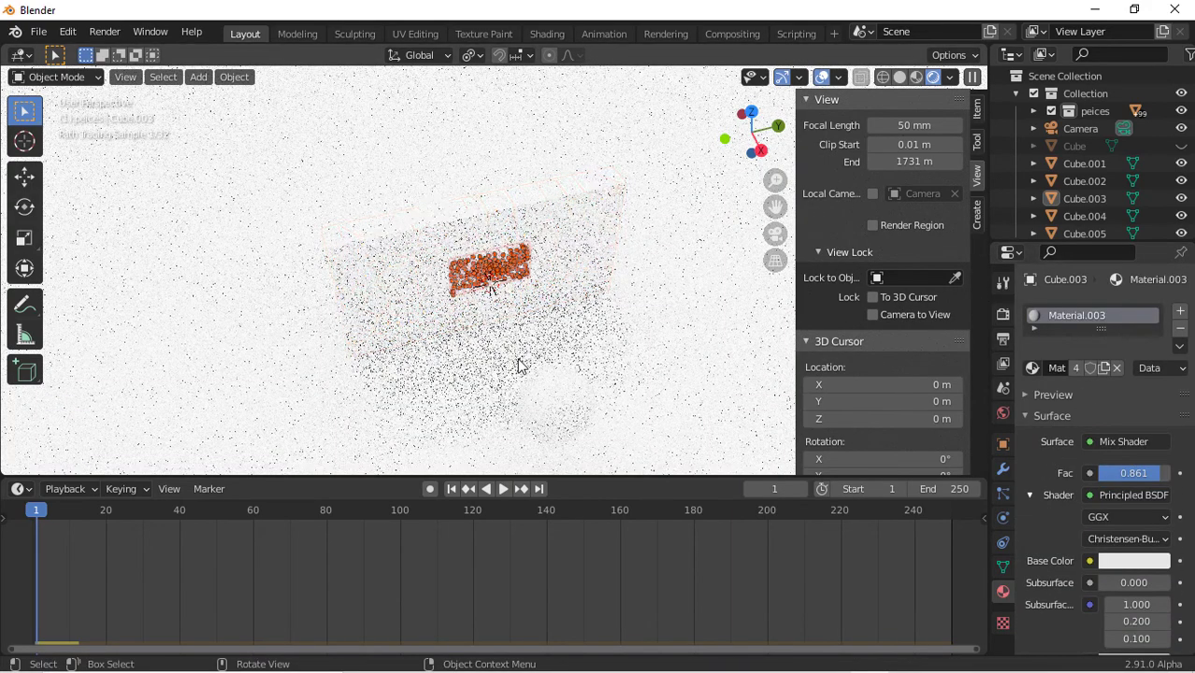
scroll(519, 360, down, 10)
scroll(519, 360, up, 12)
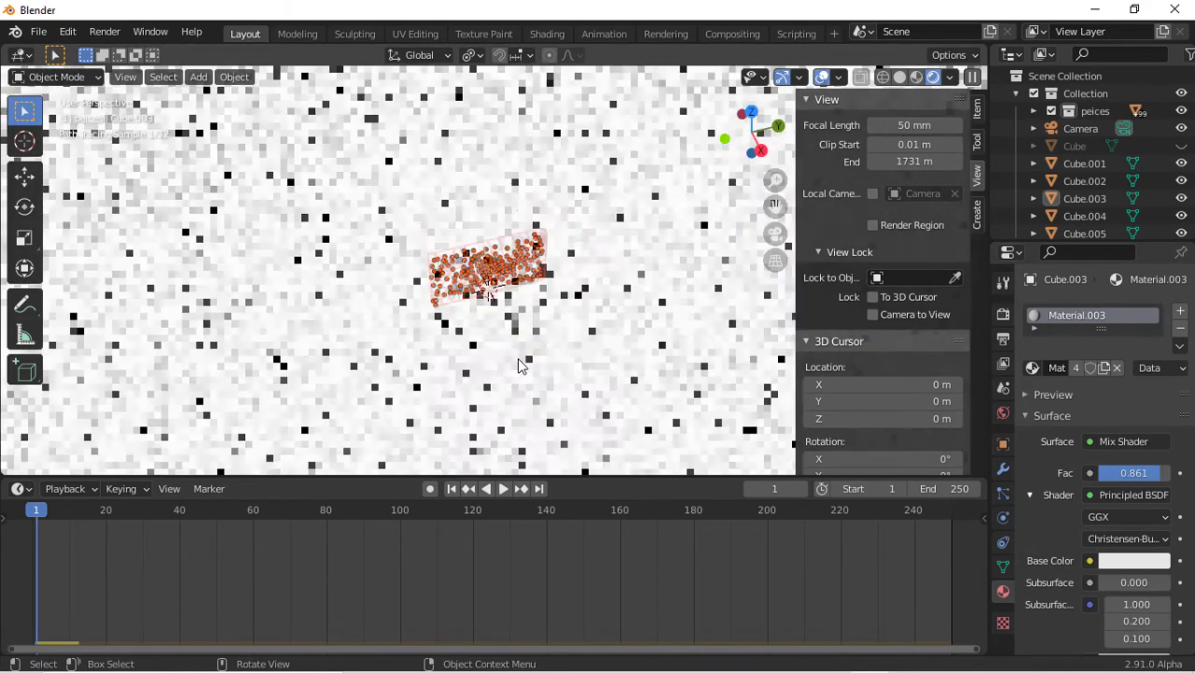
scroll(521, 364, up, 4)
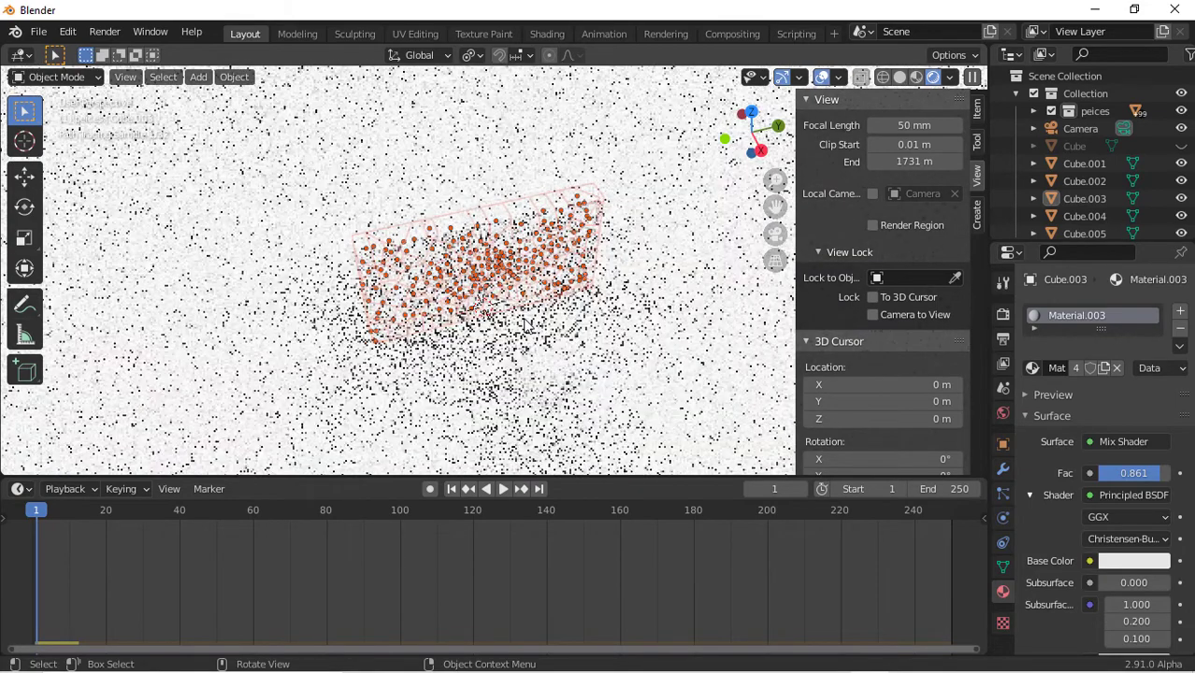
click(577, 365)
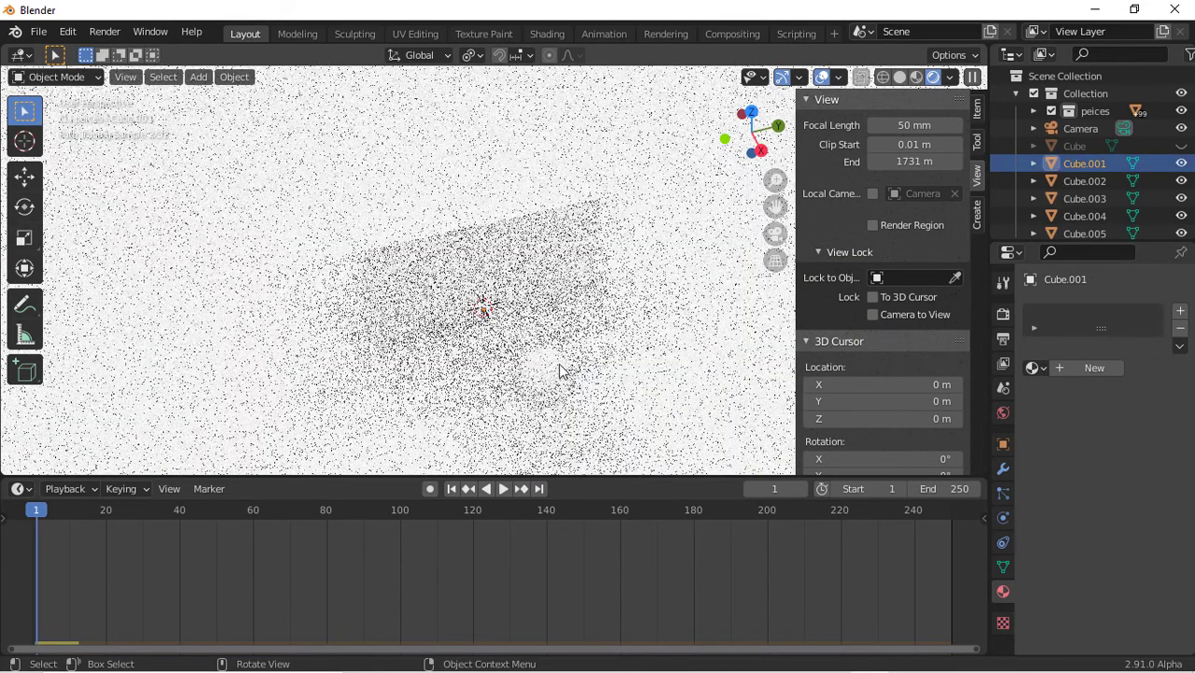
click(561, 371)
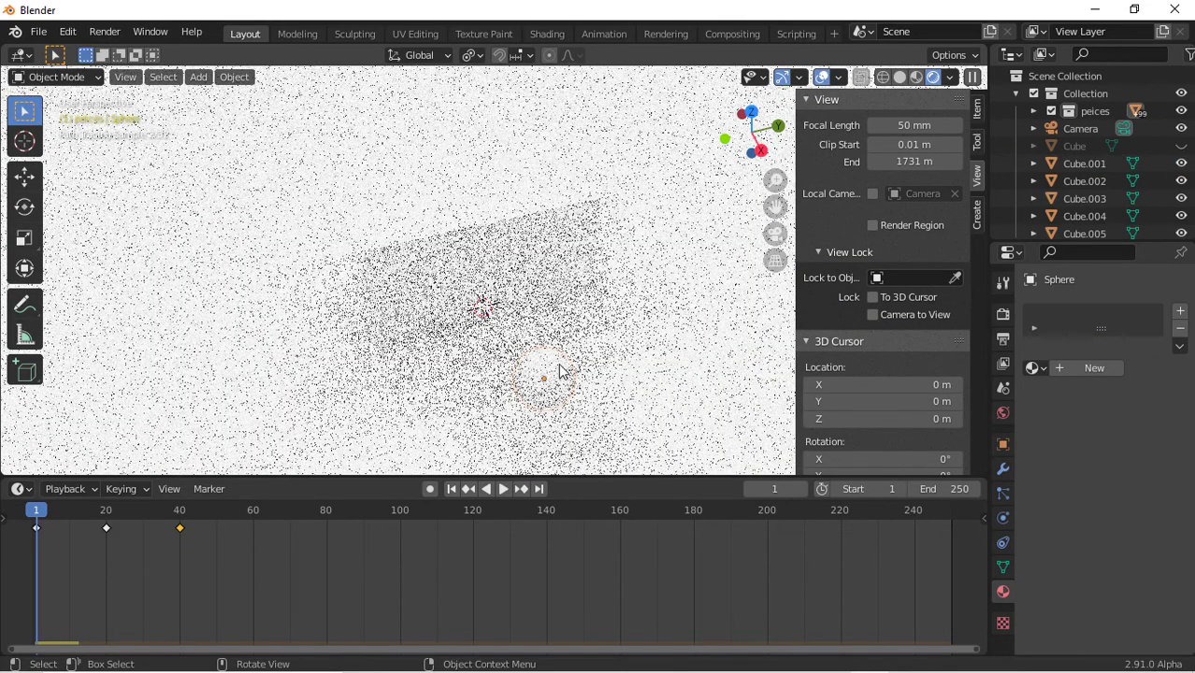
Create a new material for the sphere and set its base color to red
click(1096, 368)
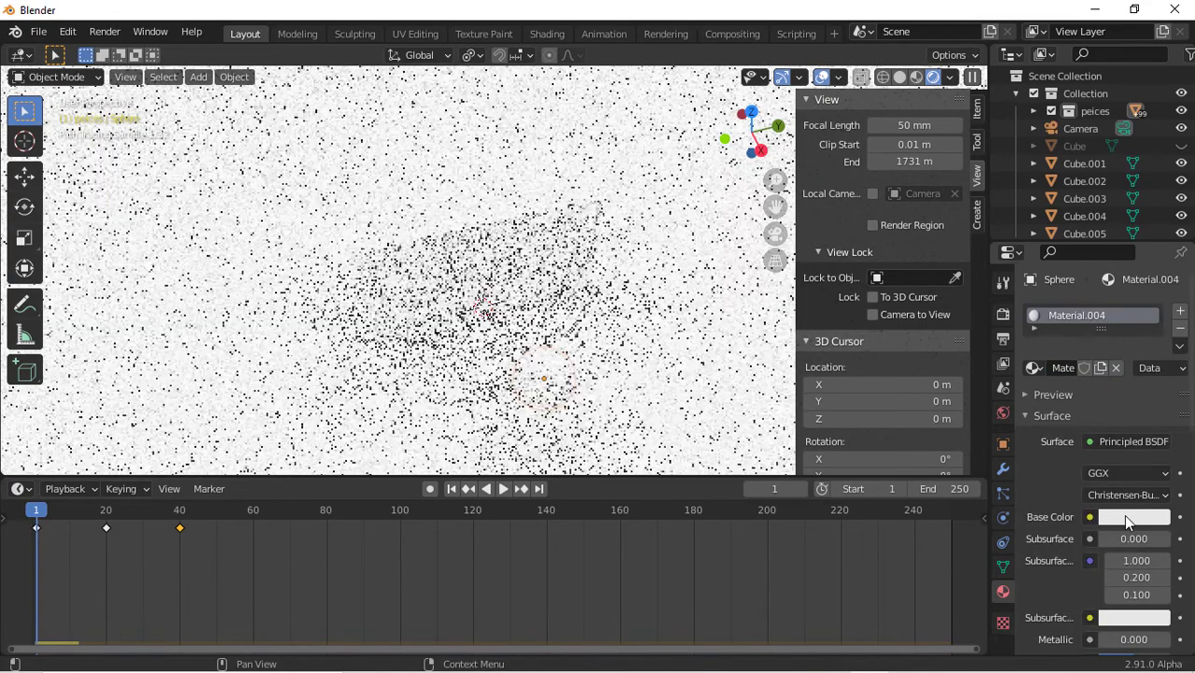
click(1128, 520)
click(1069, 394)
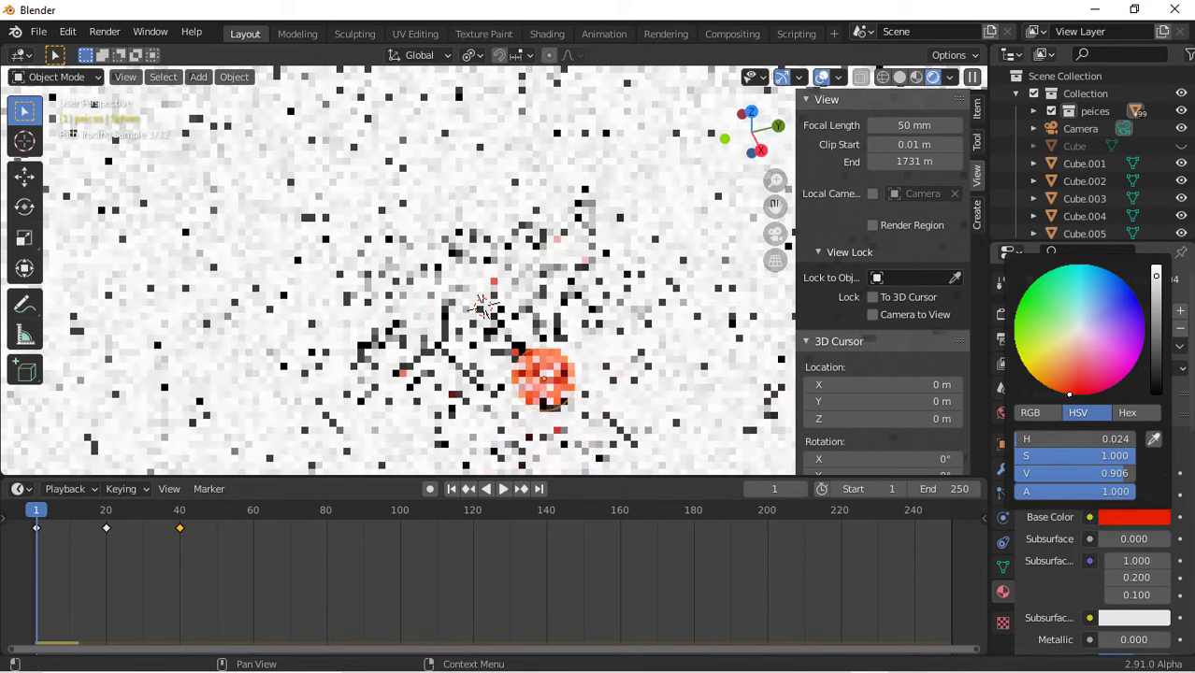
click(1082, 395)
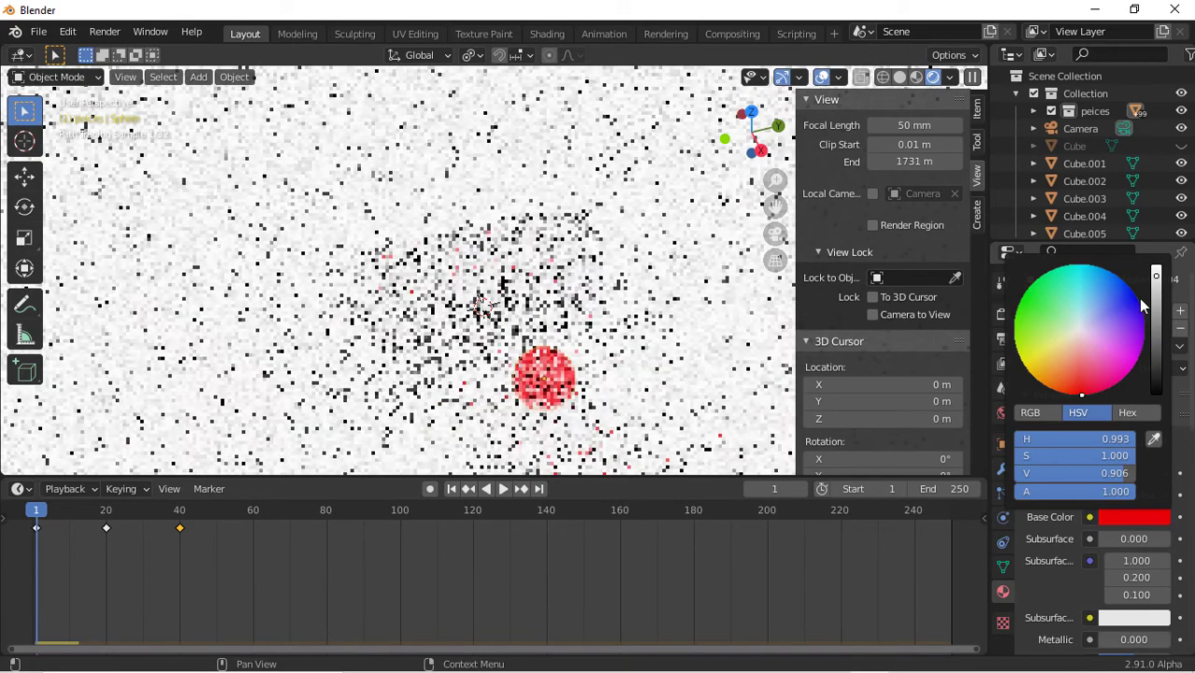
click(1156, 271)
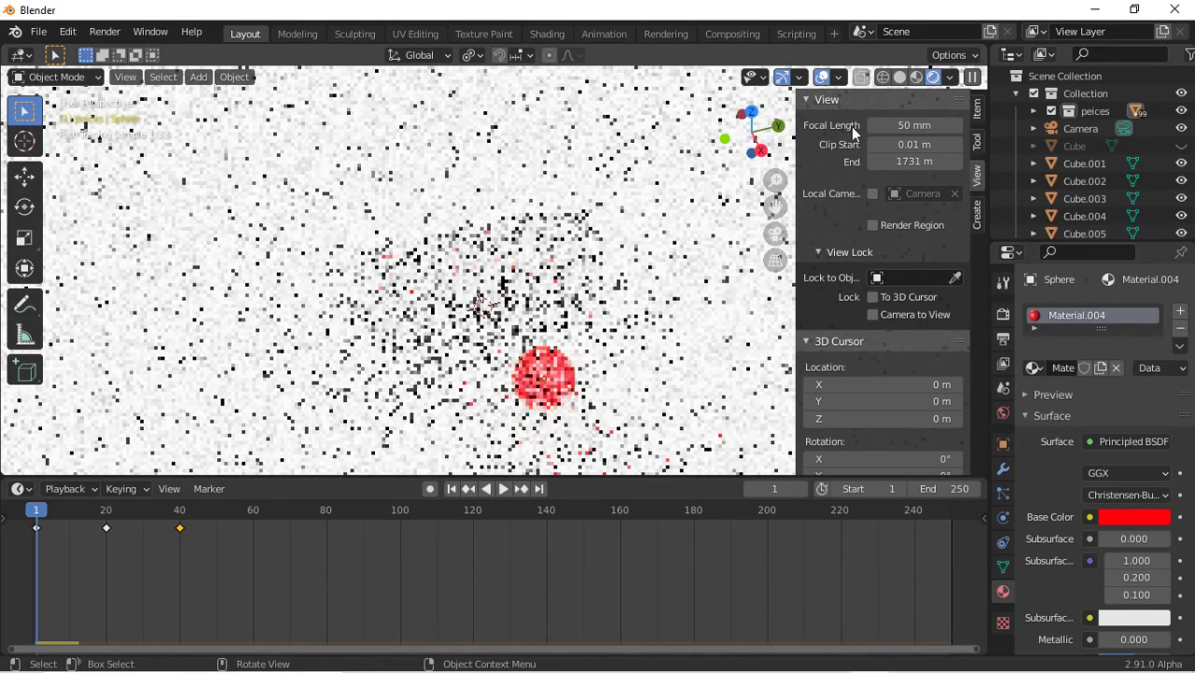
Select Cube.001 and give it a new material with a black base color
drag(756, 137, 626, 377)
click(1083, 163)
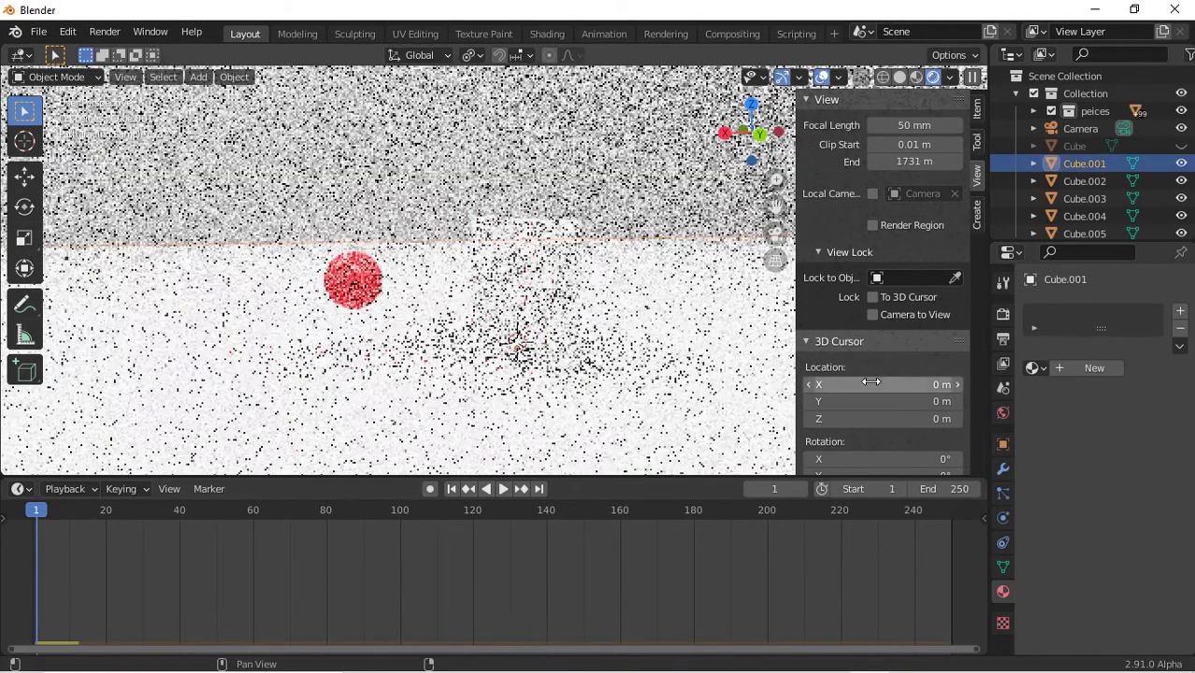
click(1089, 371)
click(1135, 517)
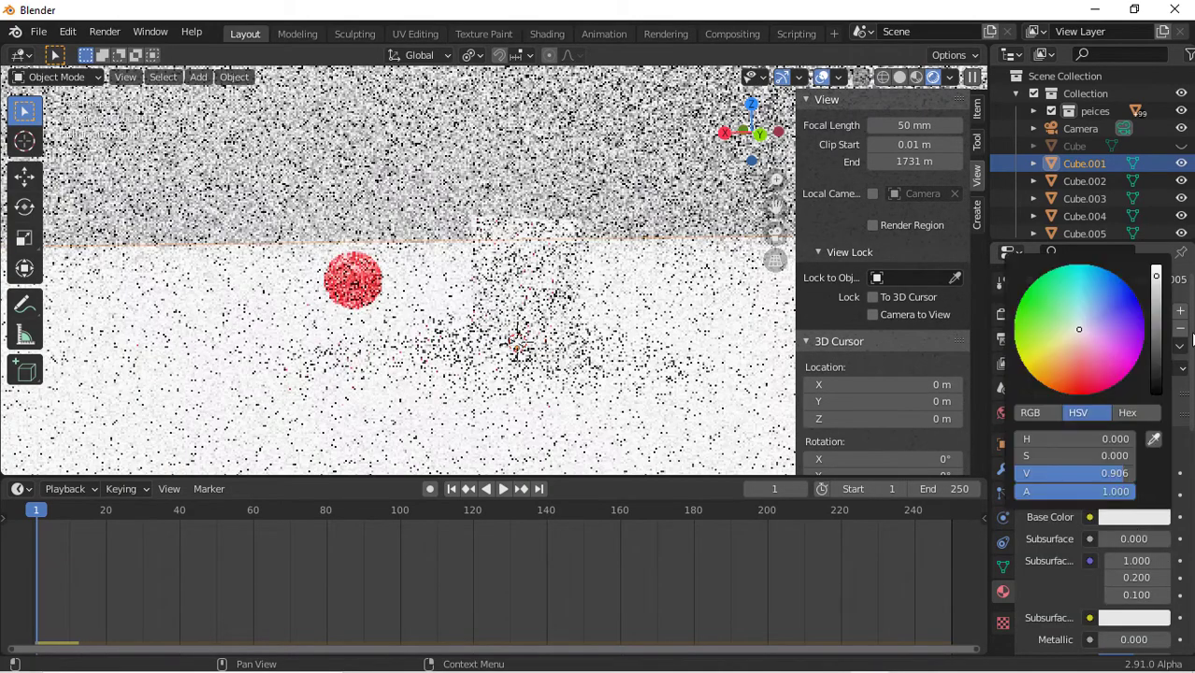
drag(1156, 277, 1156, 394)
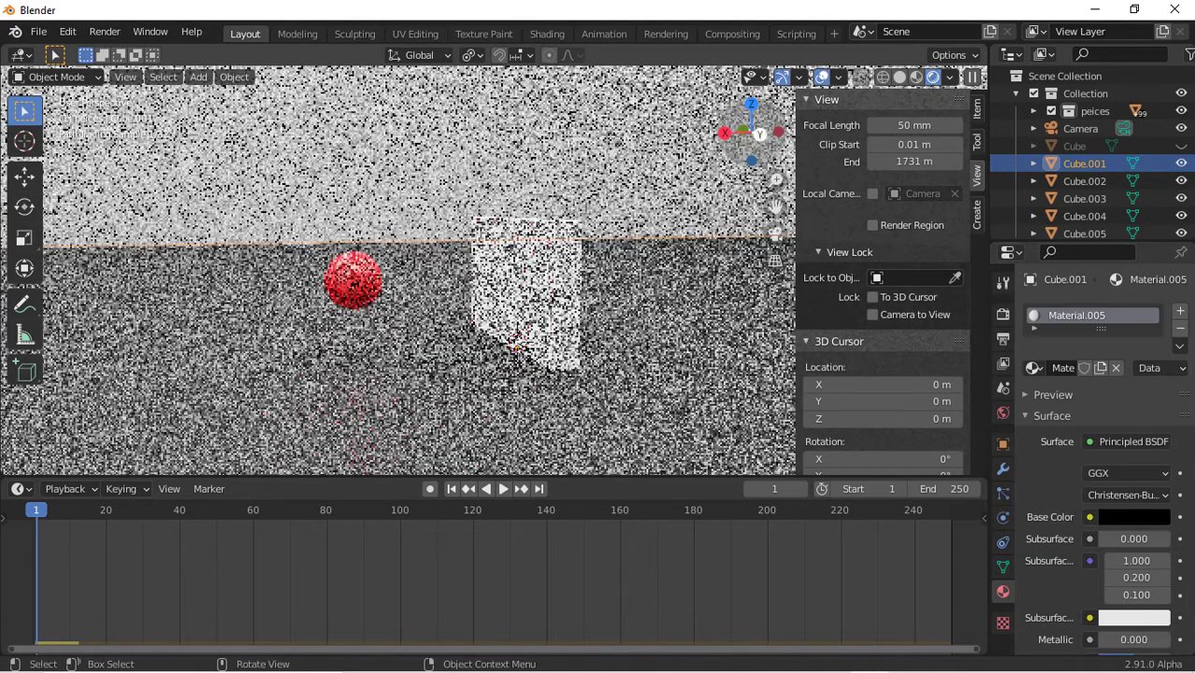
Preview the animation playback in the viewport
drag(760, 132, 639, 119)
key(space)
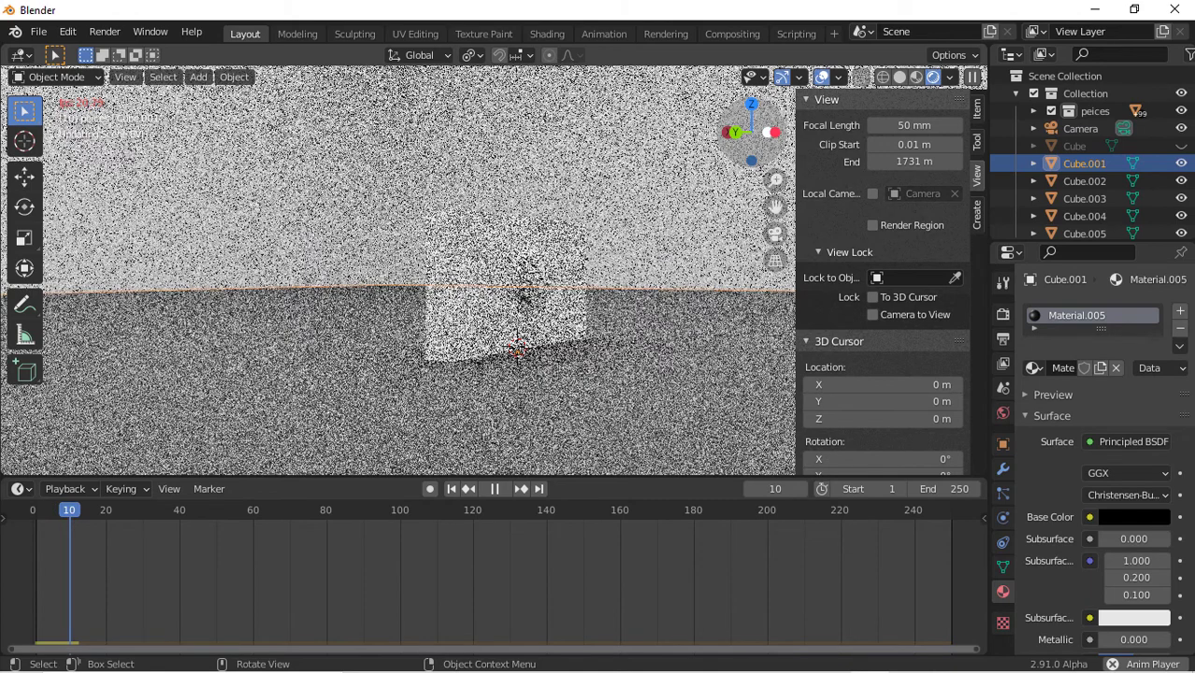
key(space)
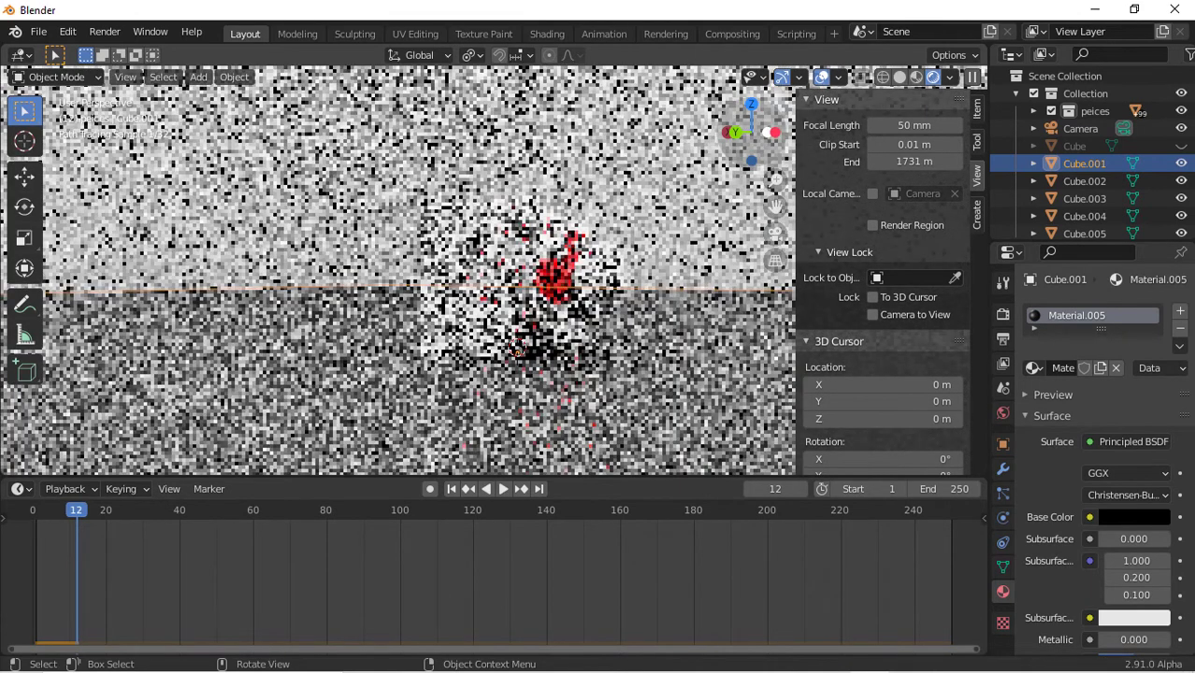
In solid shading through the camera, set the camera's clip end to 637 m
key(z)
scroll(635, 226, up, 4)
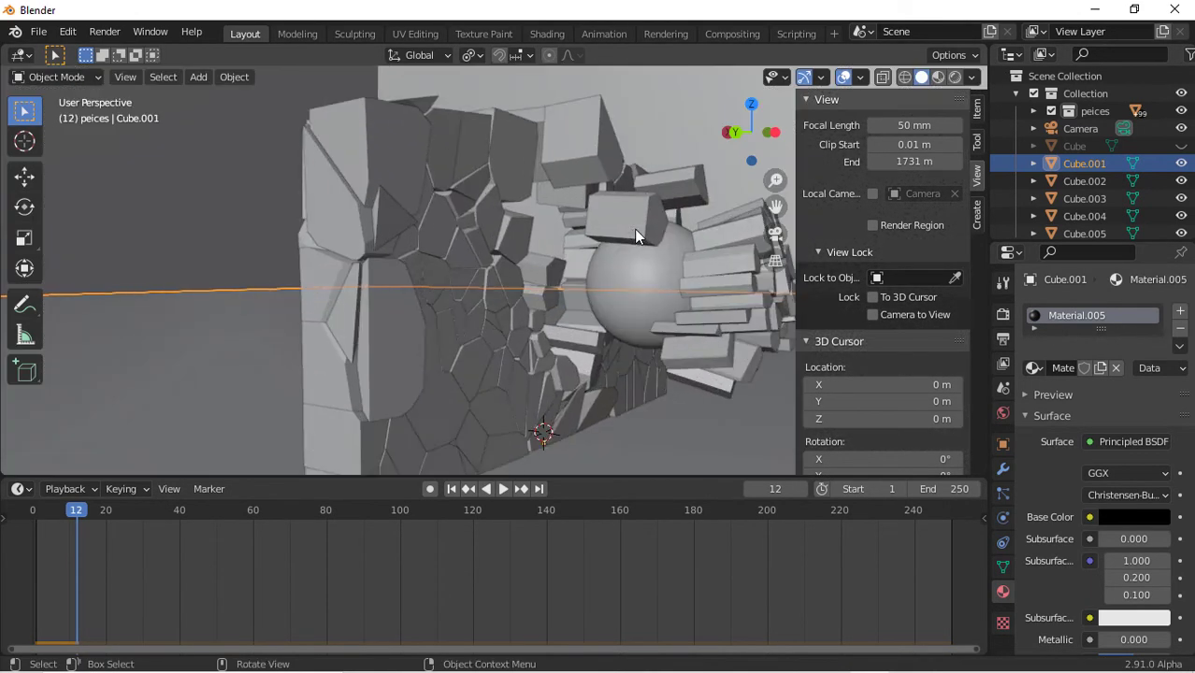
scroll(634, 228, down, 1)
mouse_move(776, 207)
mouse_down()
mouse_move(760, 204)
mouse_move(775, 207)
mouse_up()
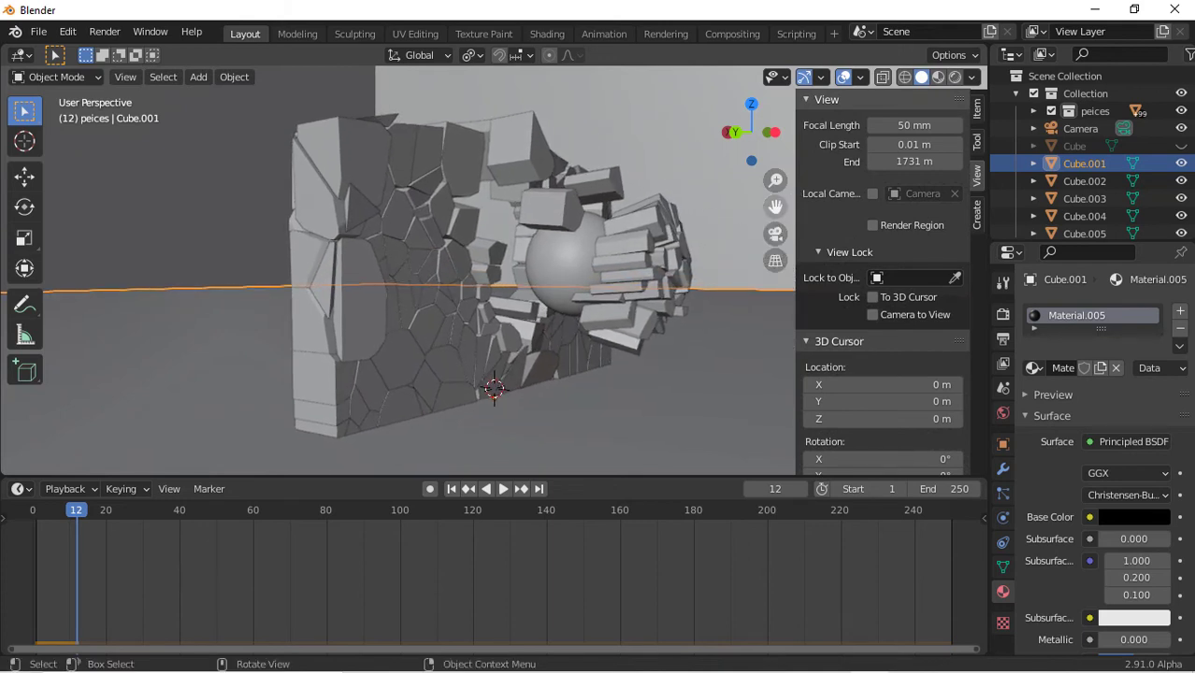
key(KP_0)
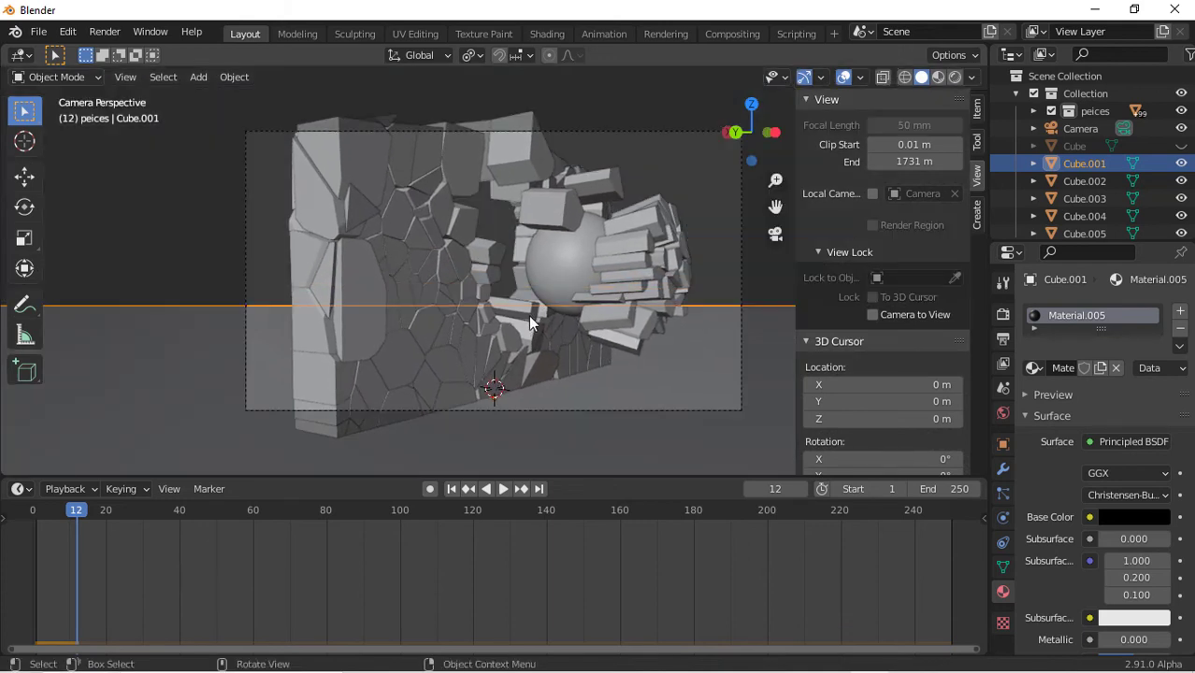
click(742, 314)
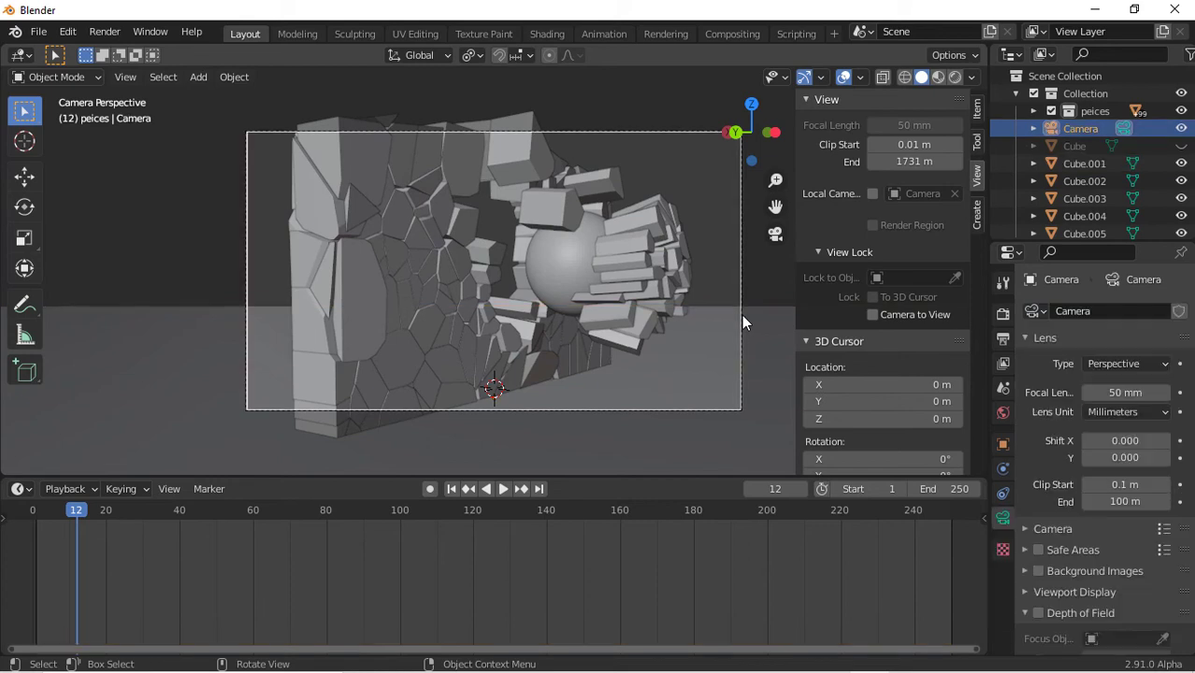
drag(1115, 502, 1183, 502)
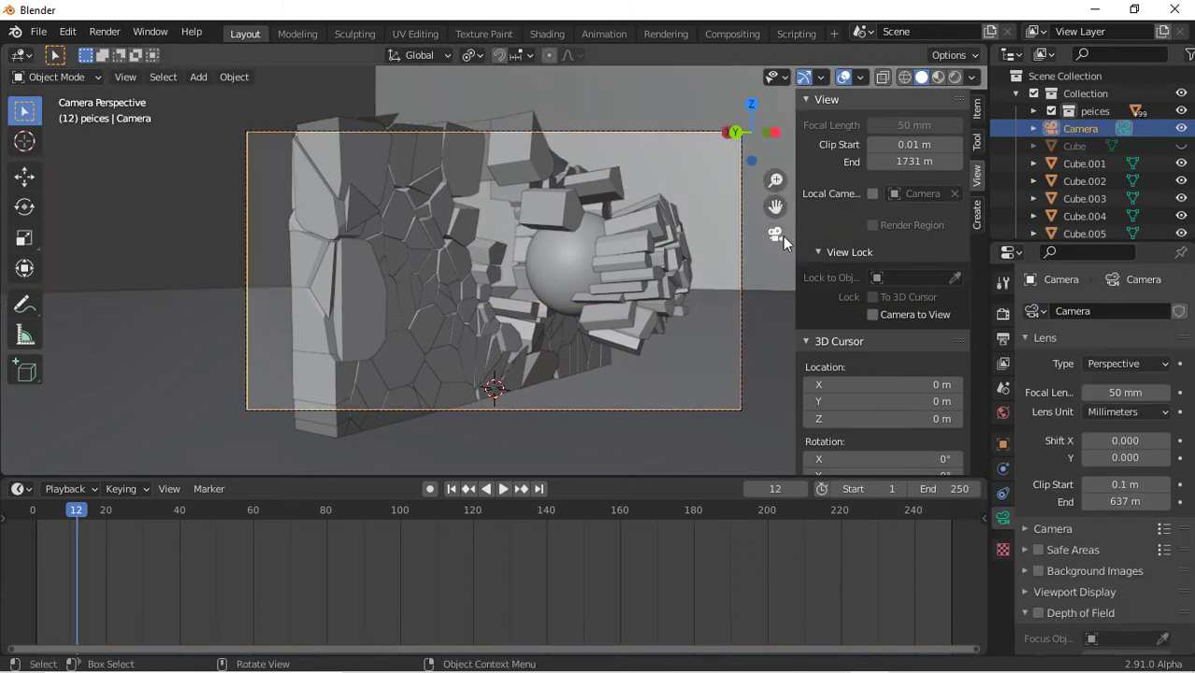
Lock the camera to the view and reframe the shot around the broken wall and sphere
drag(775, 180, 775, 189)
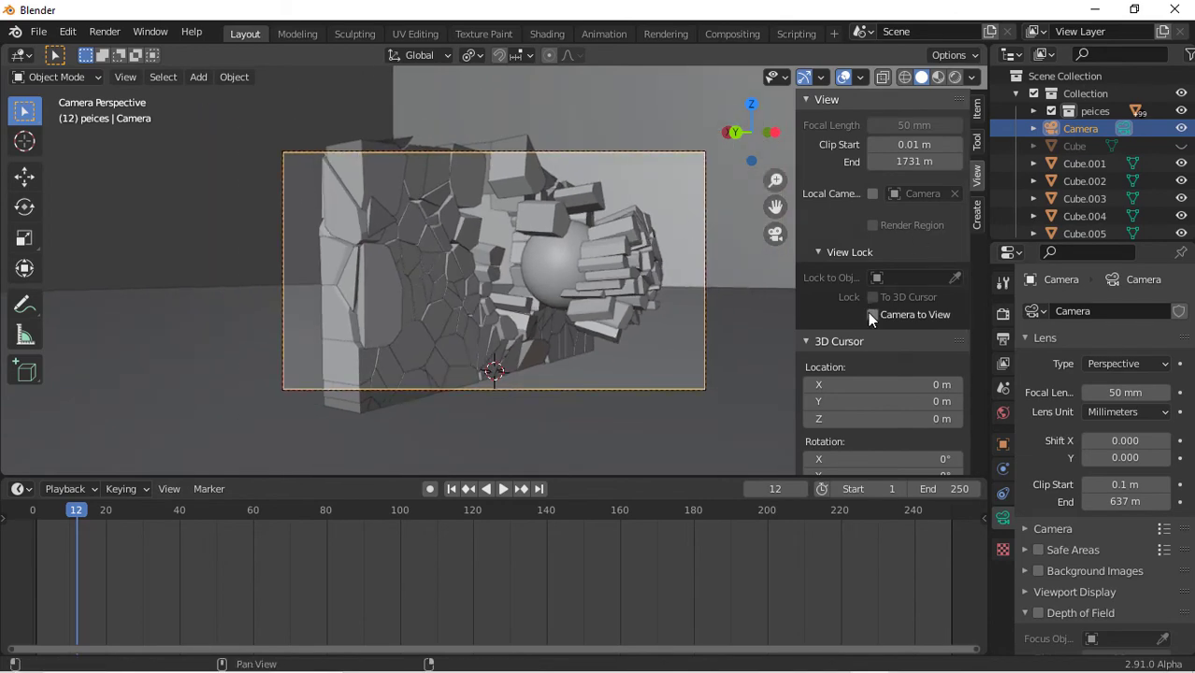
click(872, 314)
drag(761, 115, 731, 116)
drag(771, 179, 770, 153)
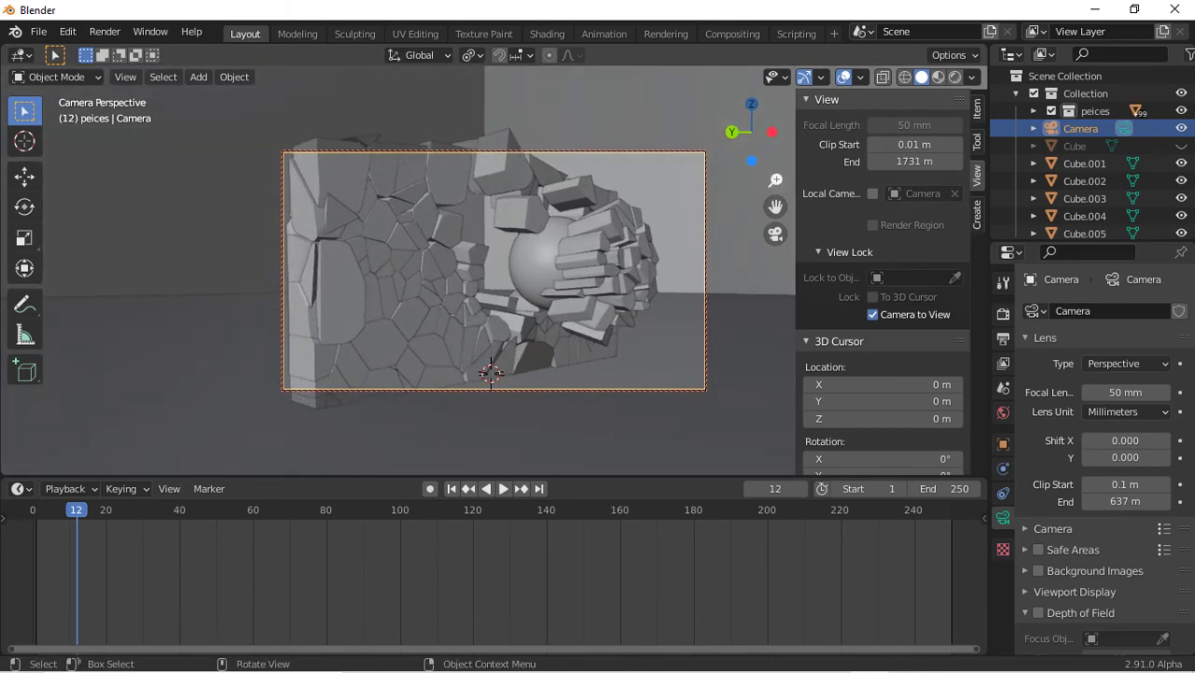
Preview the animation in rendered shading from the camera
click(955, 76)
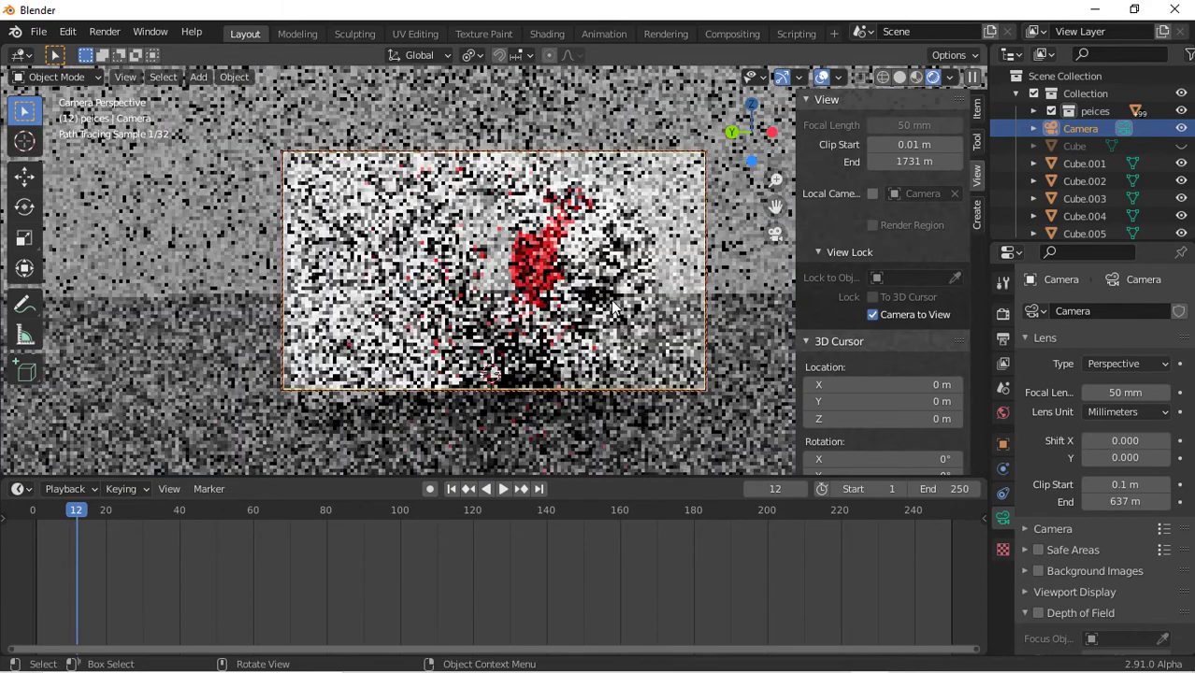
key(space)
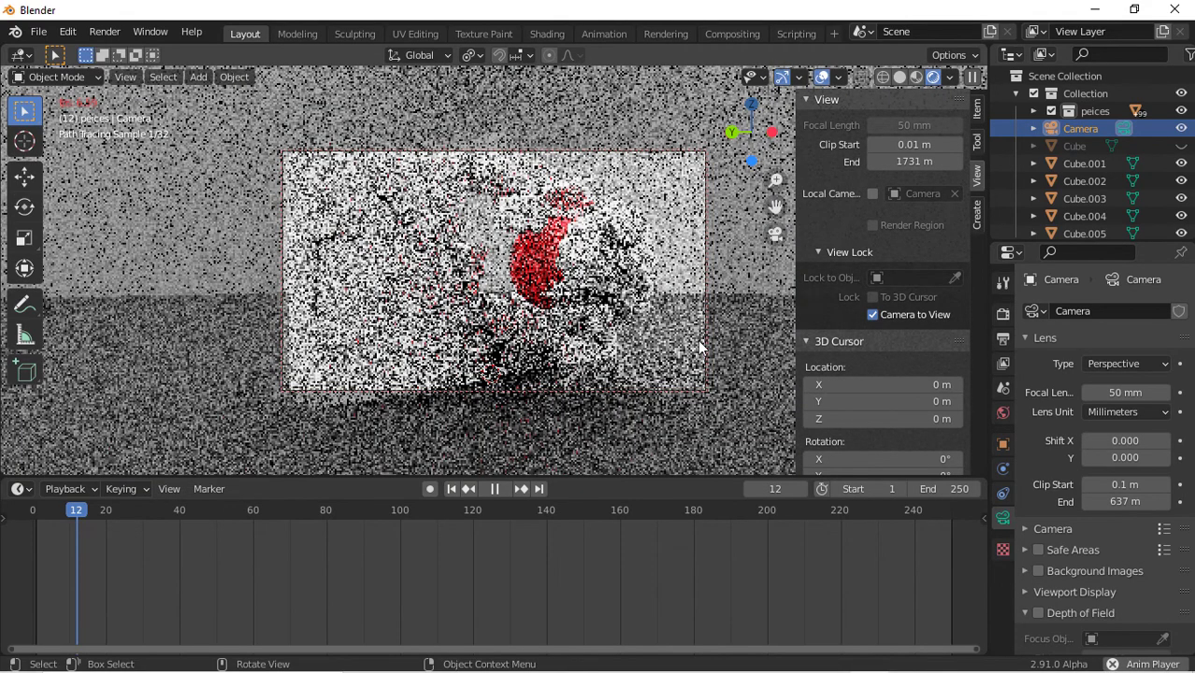
key(space)
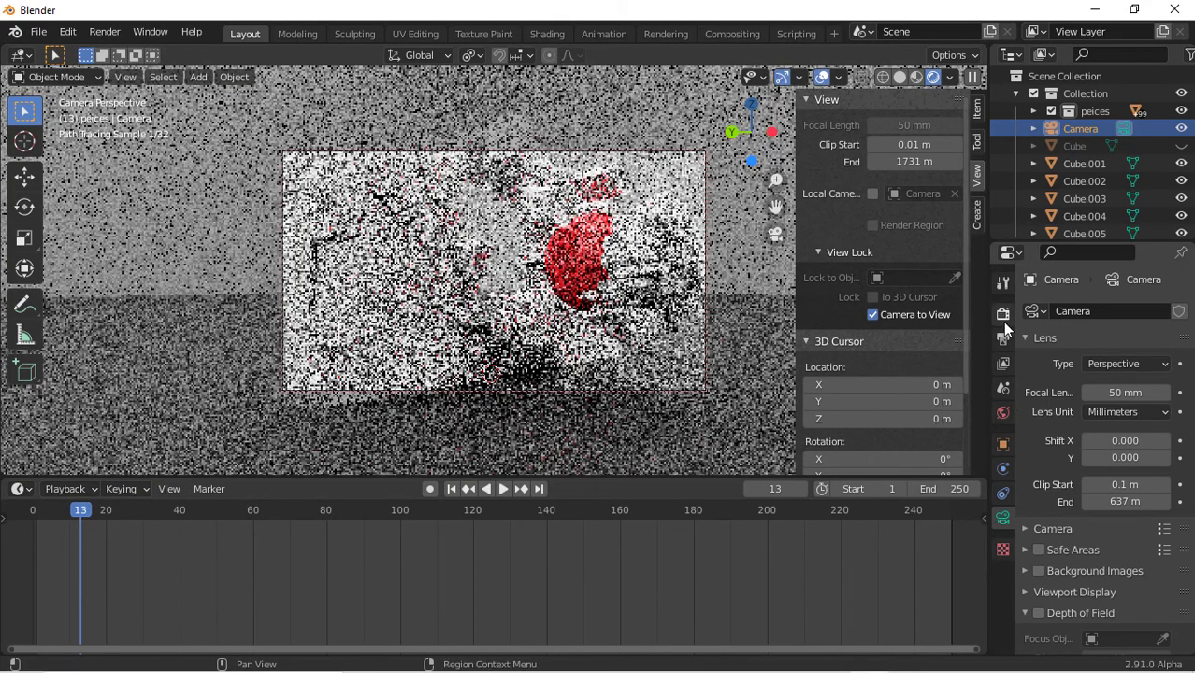
Enable motion blur in the render settings
click(1002, 317)
scroll(1057, 545, down, 3)
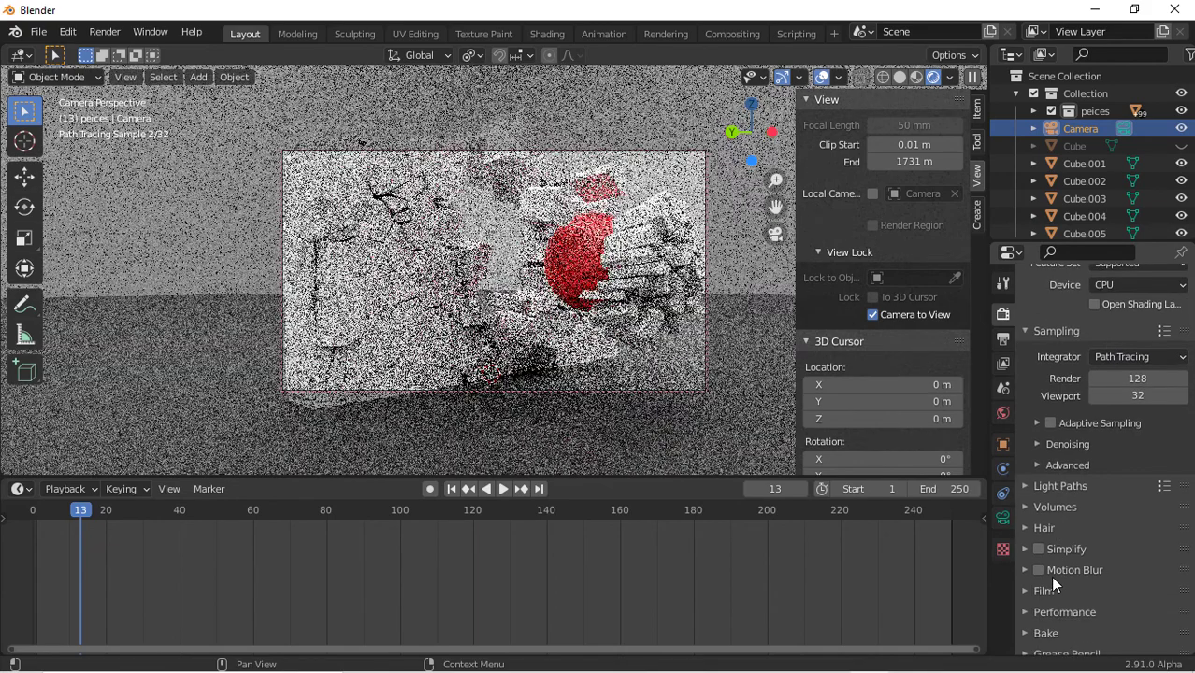
click(1032, 567)
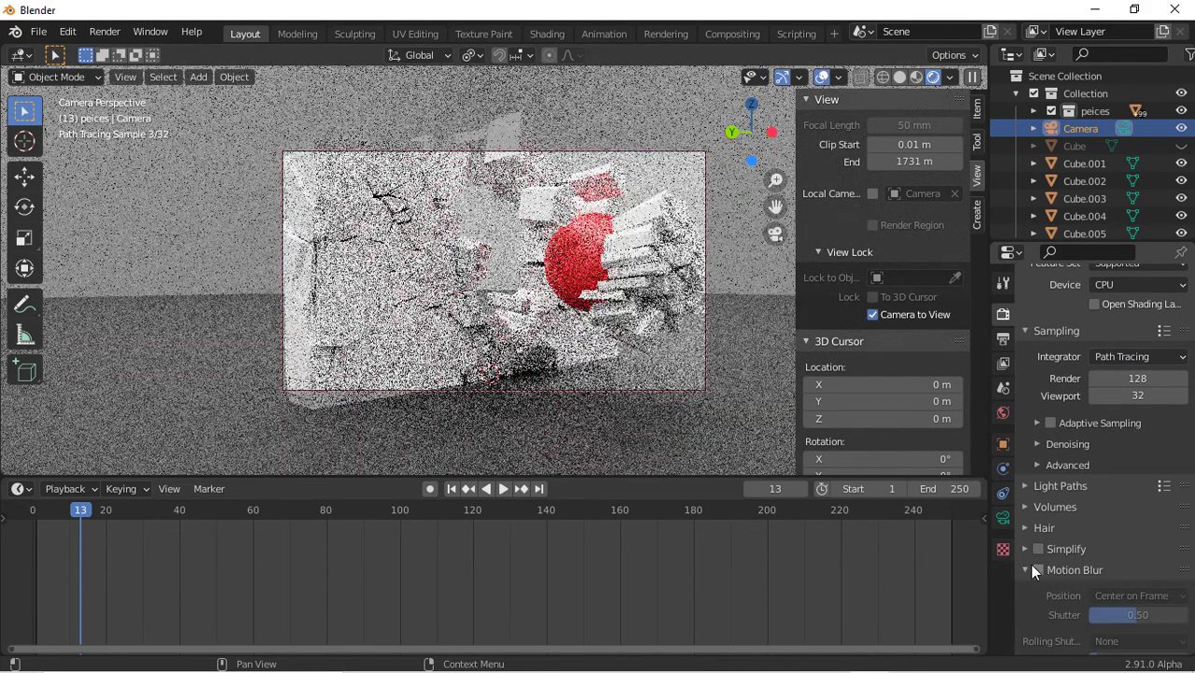
click(1036, 570)
Enable camera depth of field with the sphere as focus object and an F-stop of 0.3
click(706, 385)
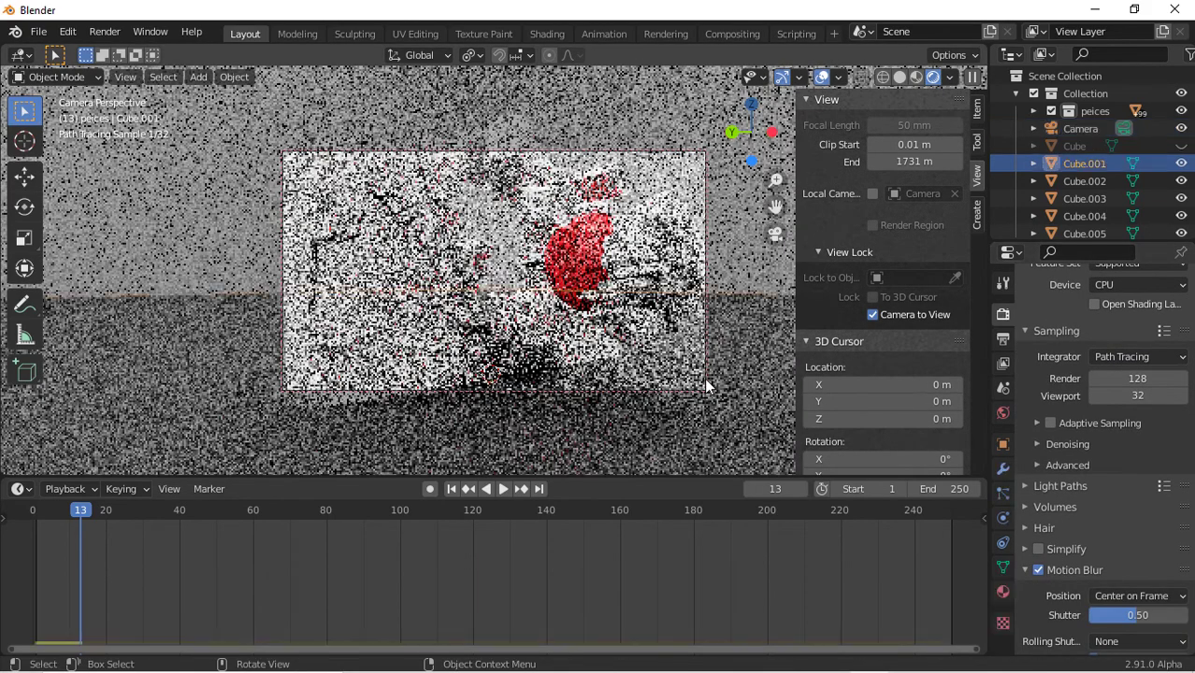
click(708, 383)
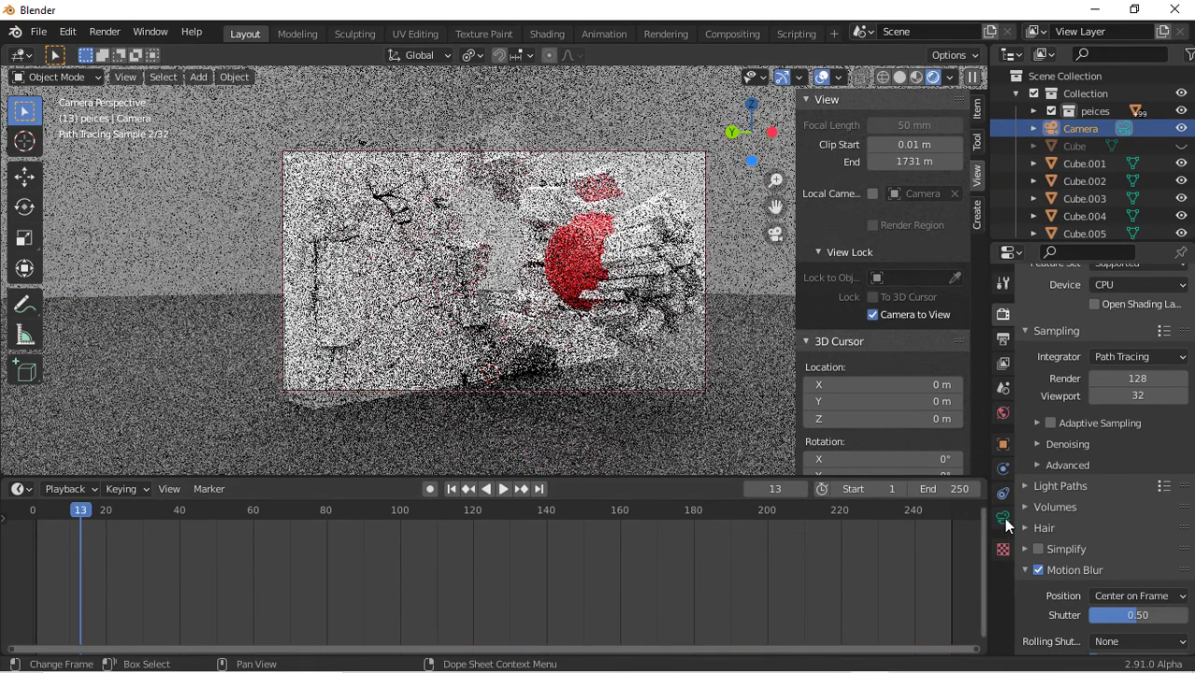
click(1003, 517)
scroll(1081, 618, down, 2)
click(1038, 473)
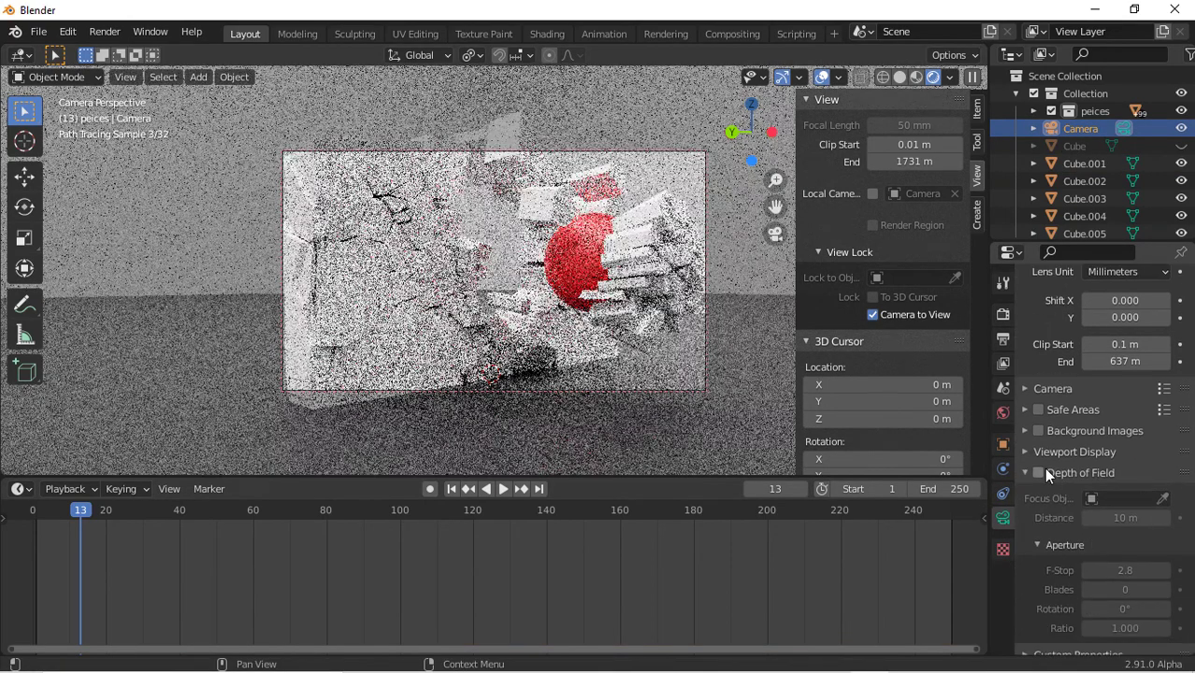
click(1162, 498)
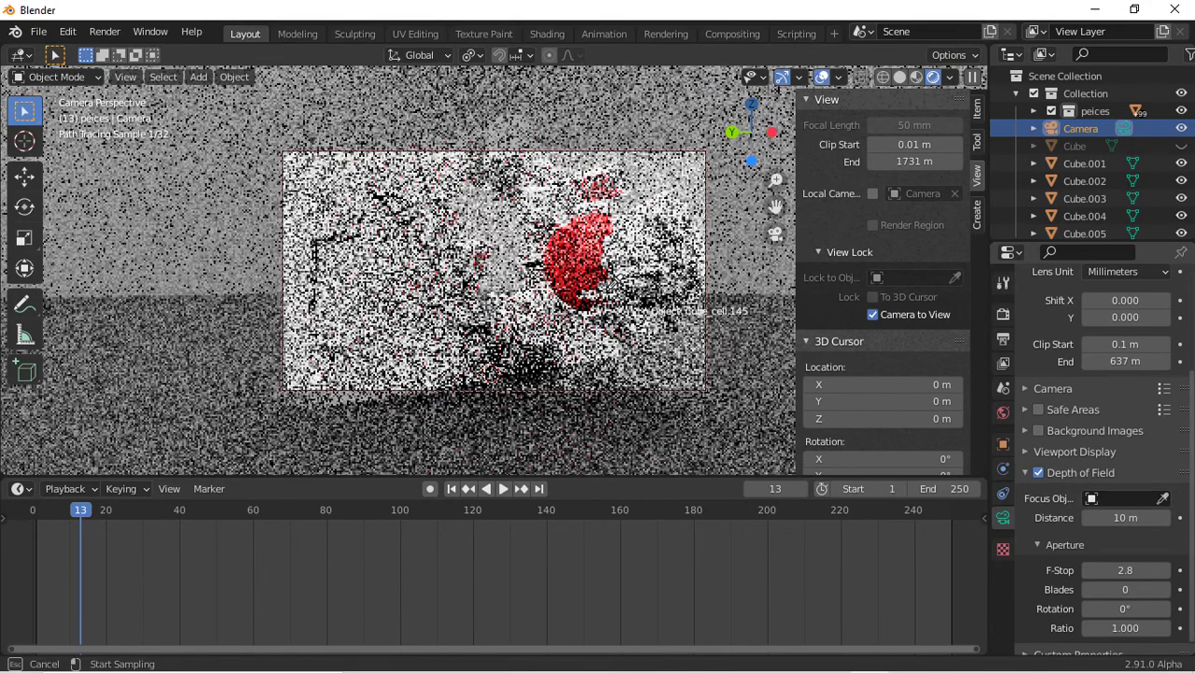
click(565, 227)
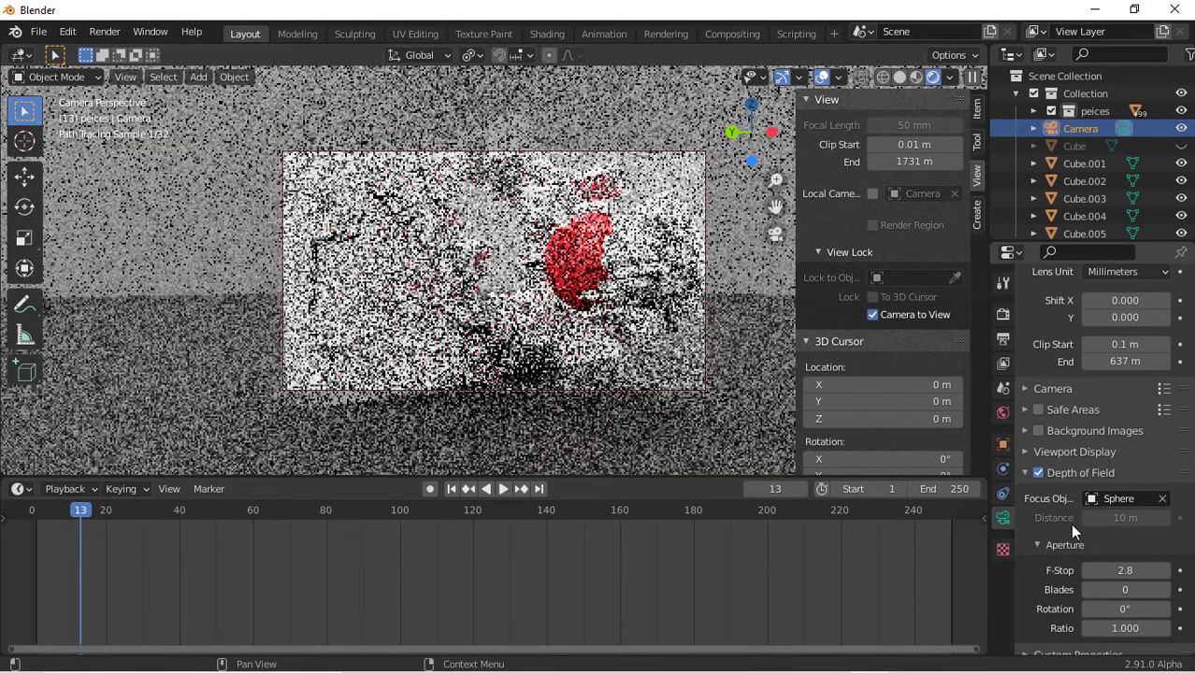
click(1120, 569)
text(0)
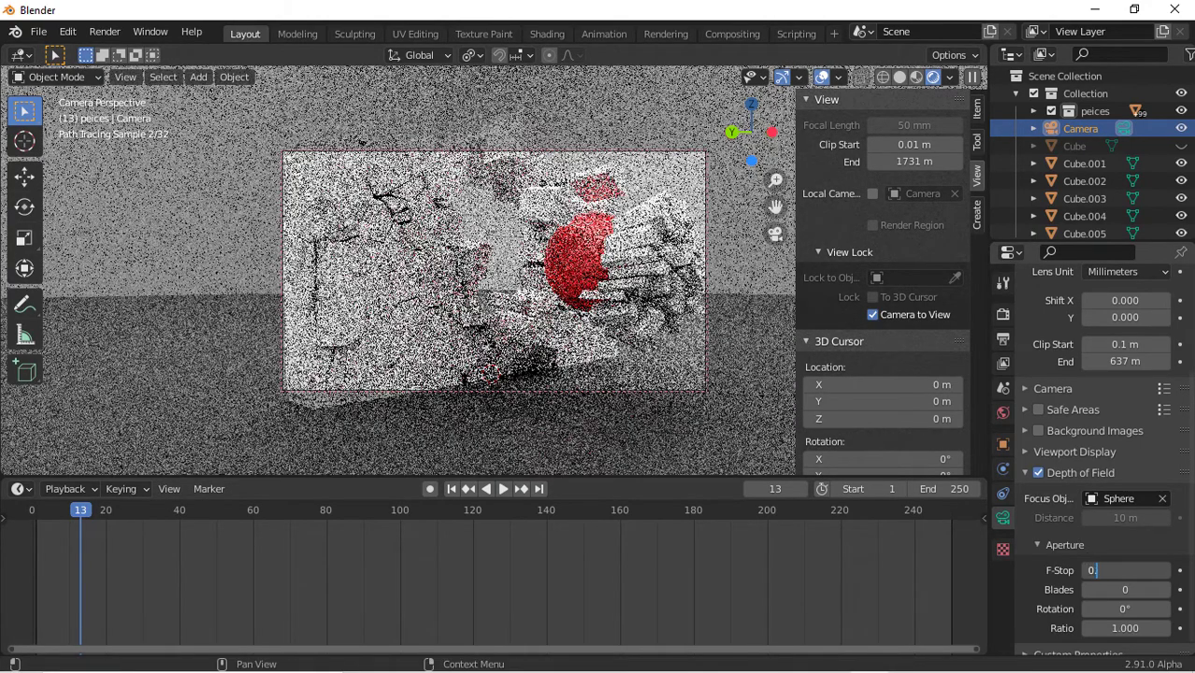
text(.3)
key(Return)
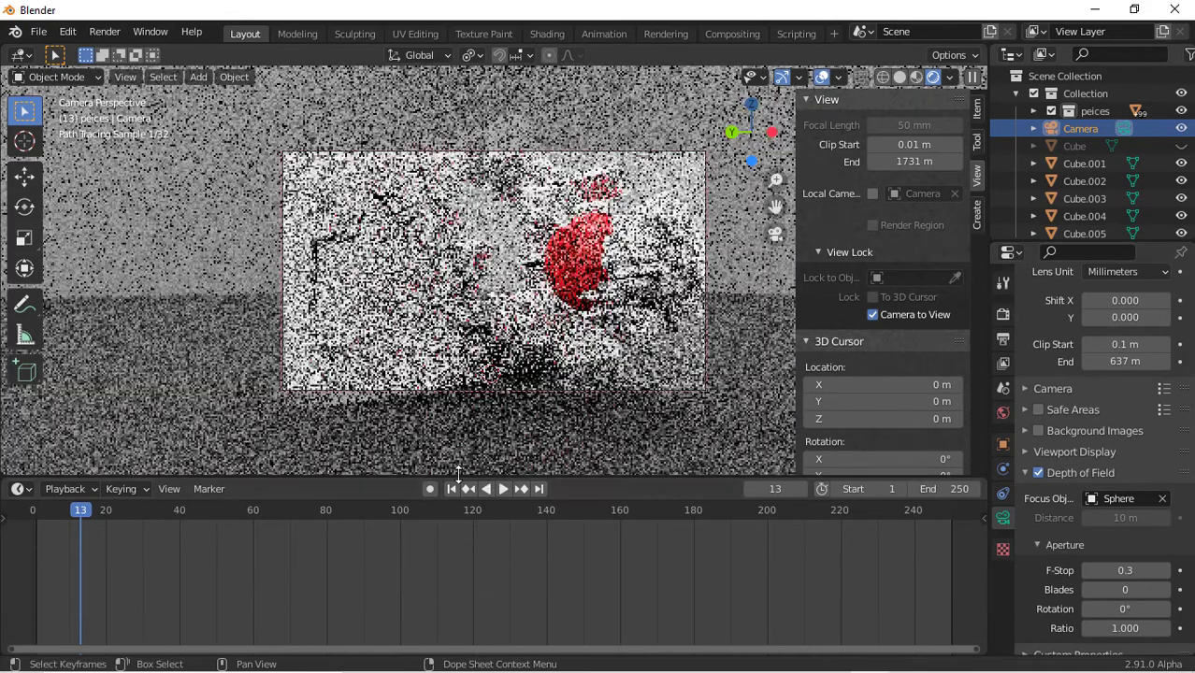
Replay the animation from the first frame
click(452, 489)
key(space)
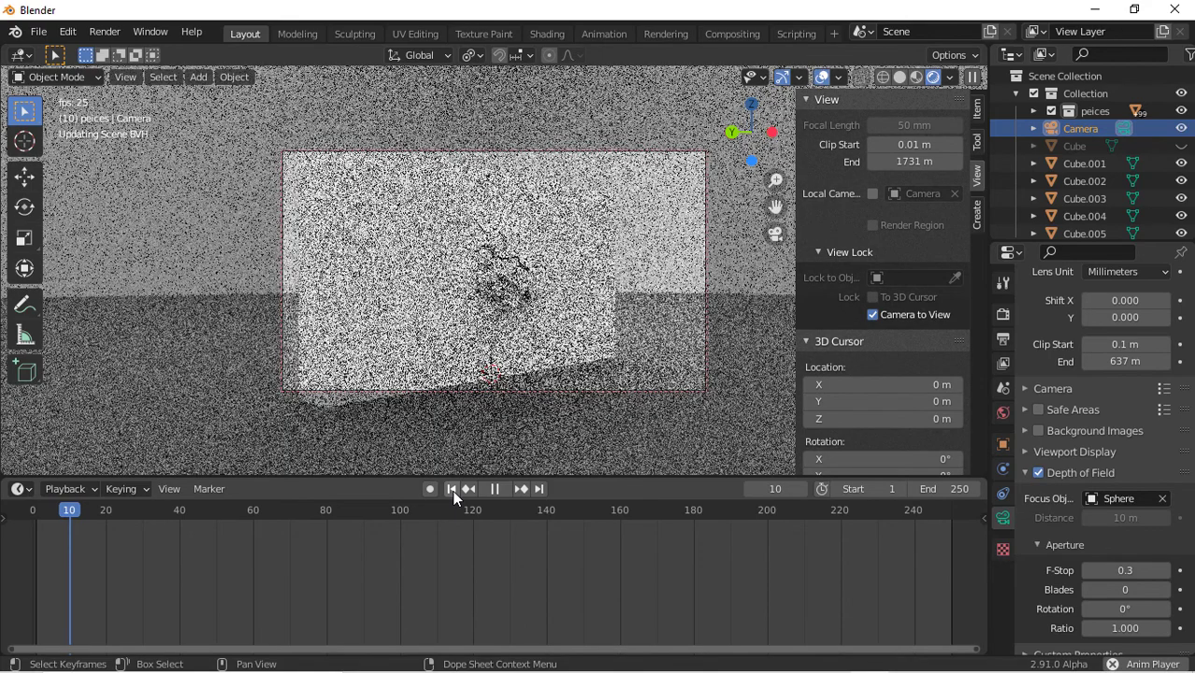
key(space)
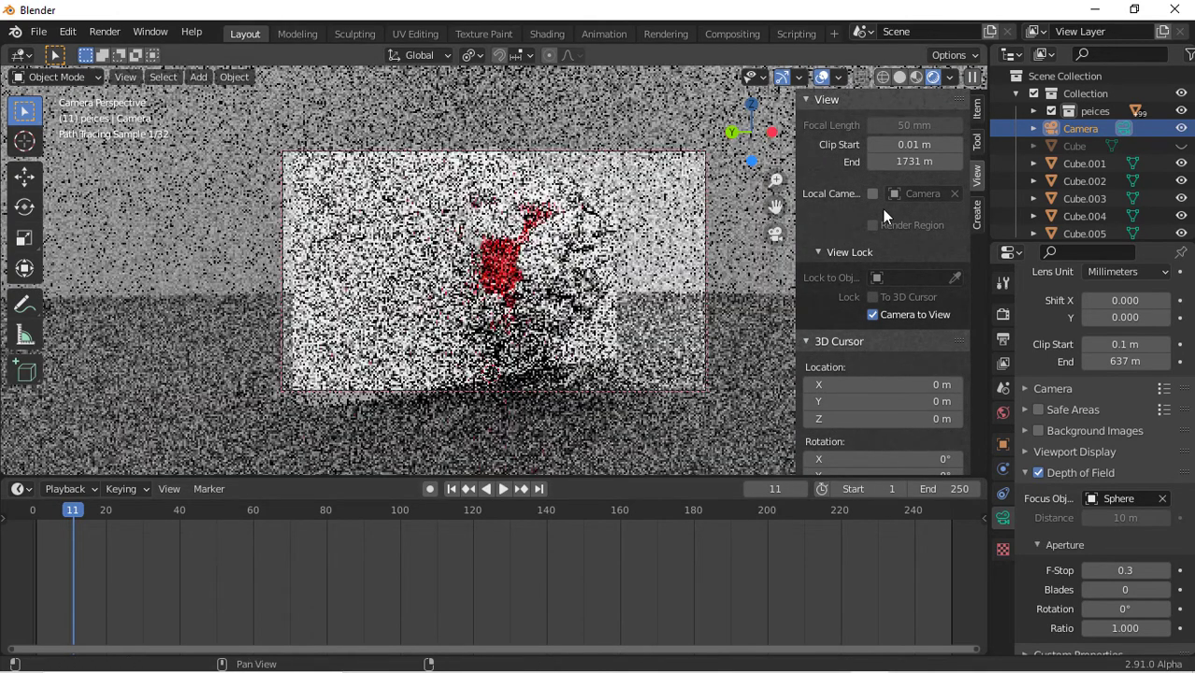
Delete the original hidden Cube object
mouse_move(502, 362)
shift+middle_down()
mouse_move(545, 344)
mouse_move(519, 364)
shift+middle_up()
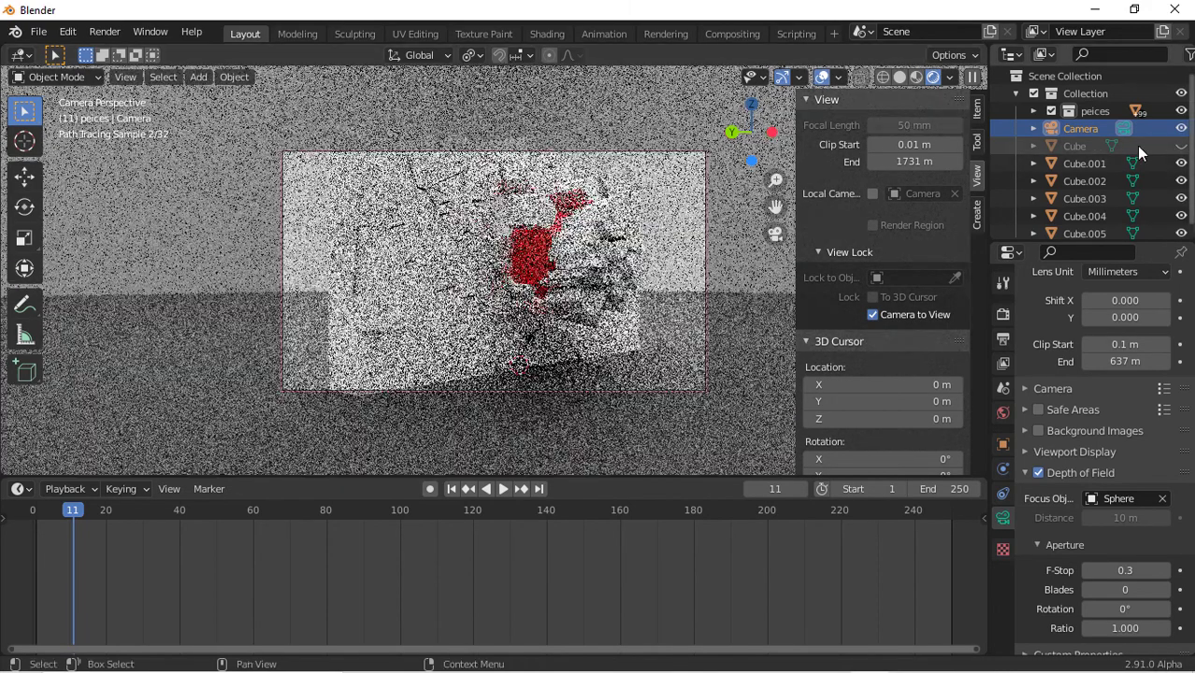
click(1071, 150)
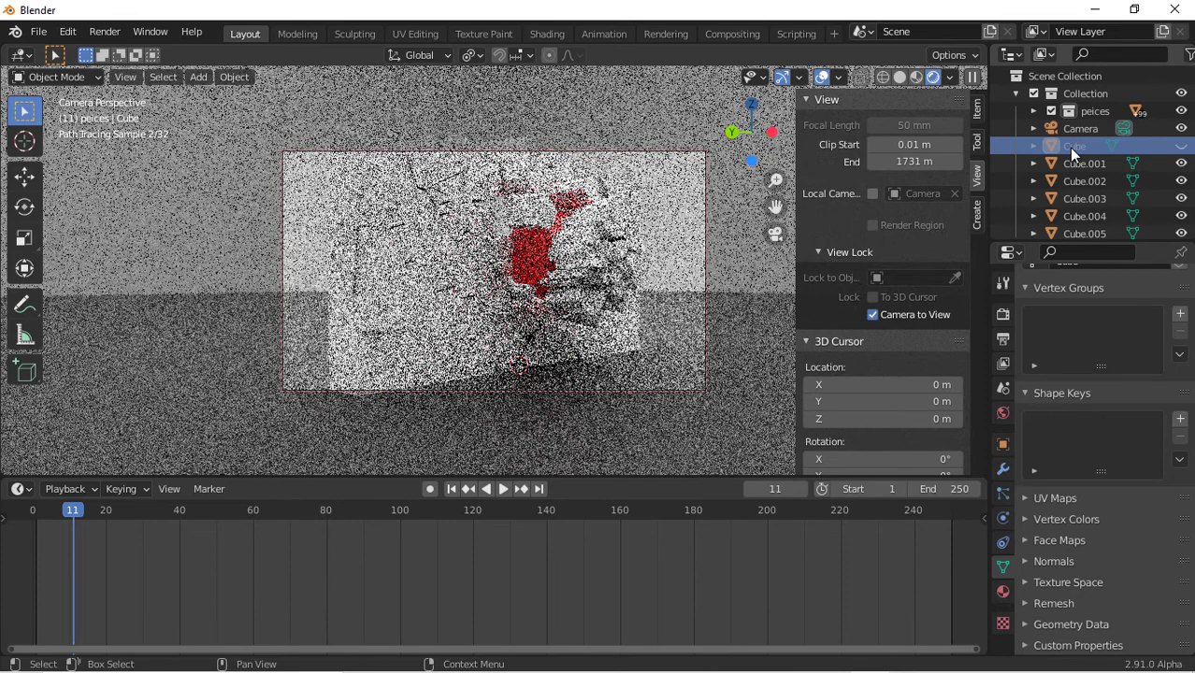
key(Delete)
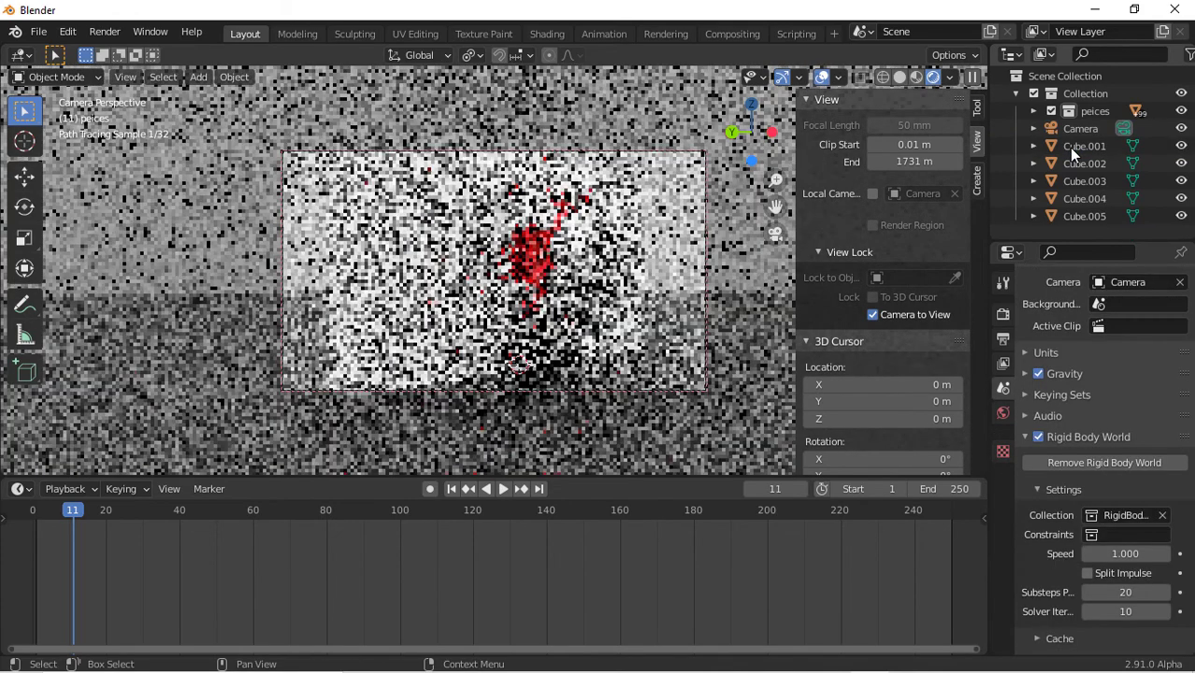